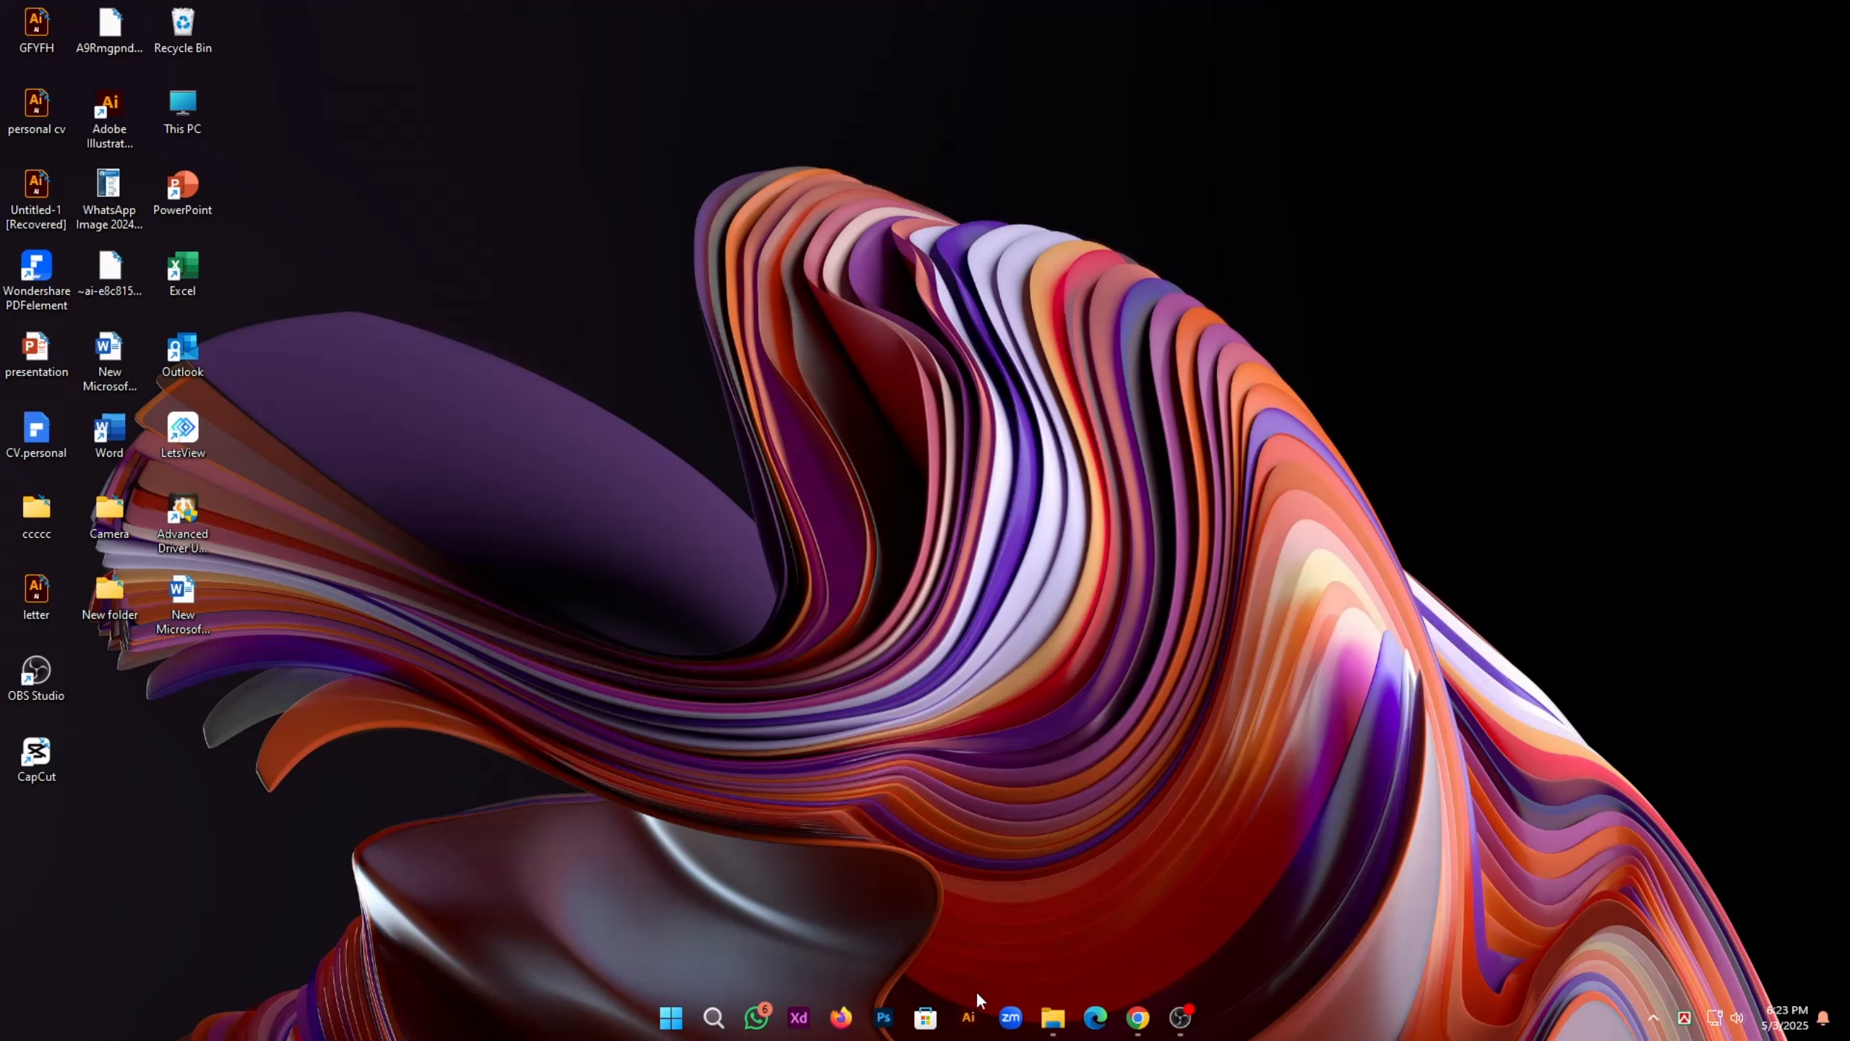
Step: Open Illustrator, dismiss the Creative Cloud repair message, and create a 215.9 × 279.4 mm document from the Letter print preset
left_click(969, 1019)
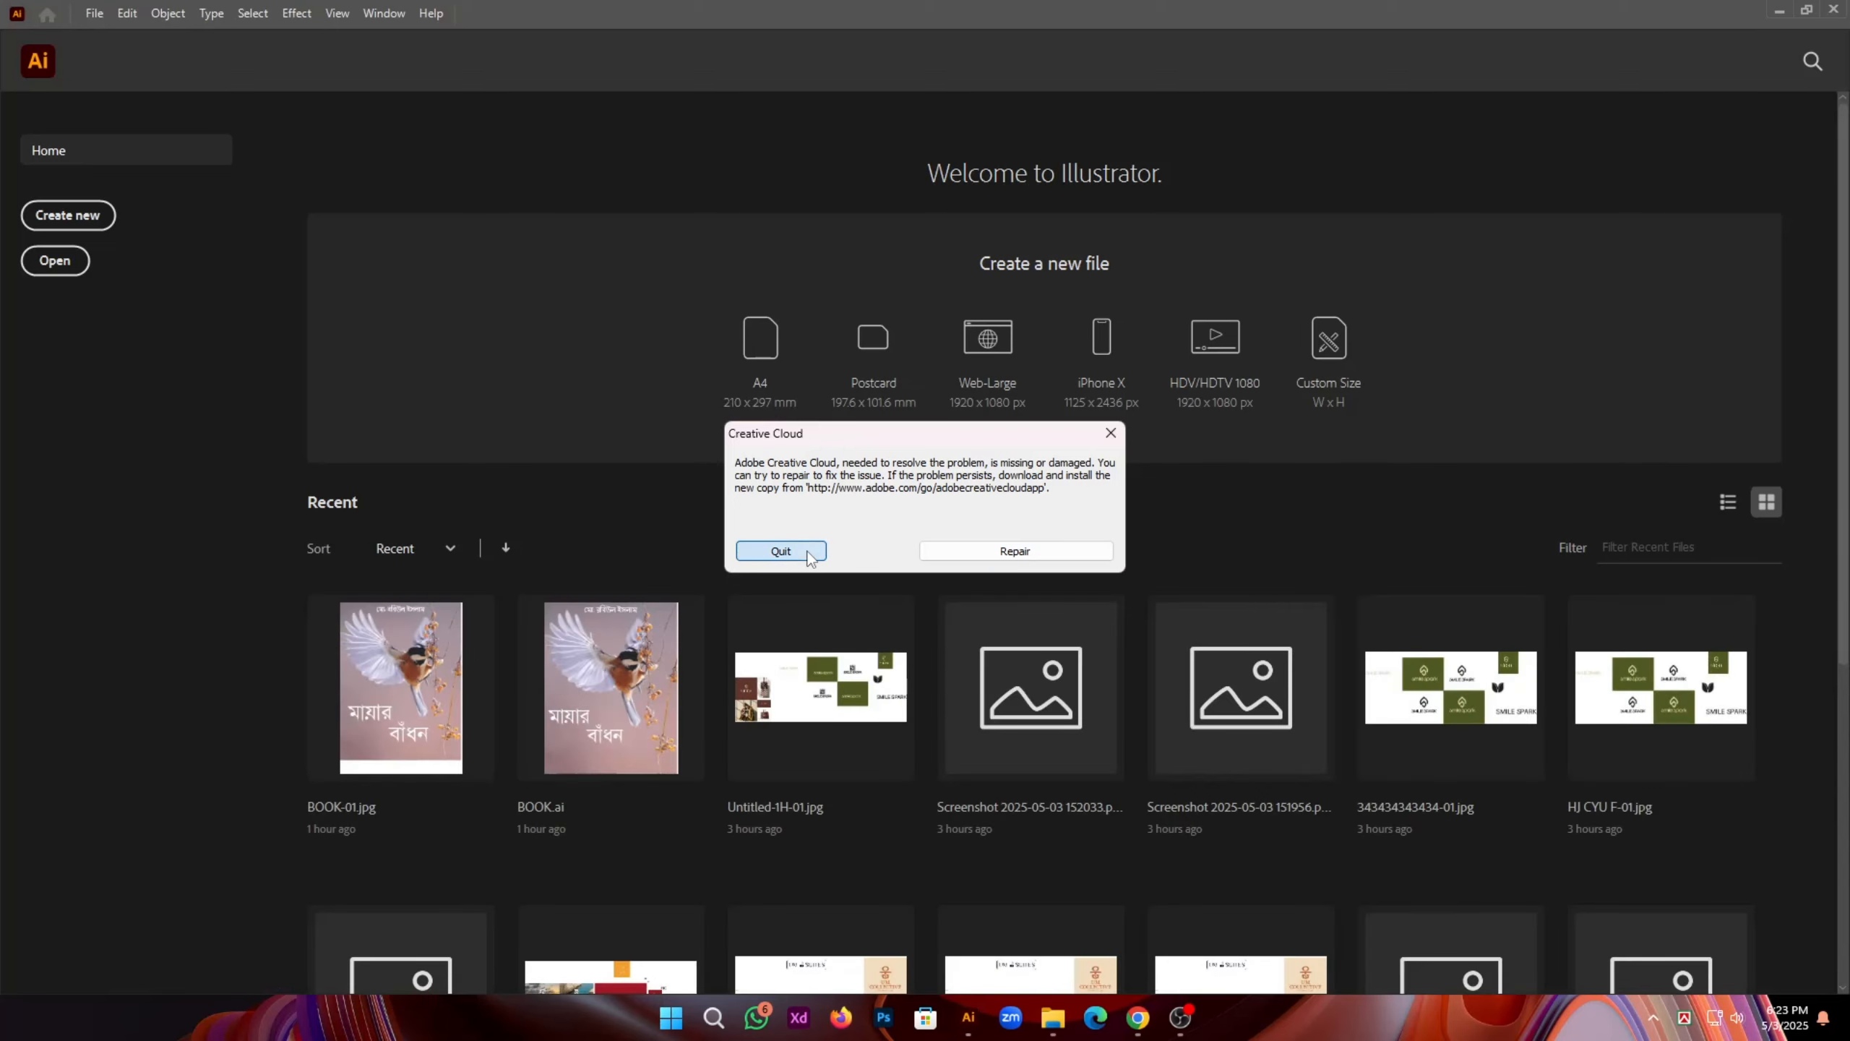
left_click(810, 552)
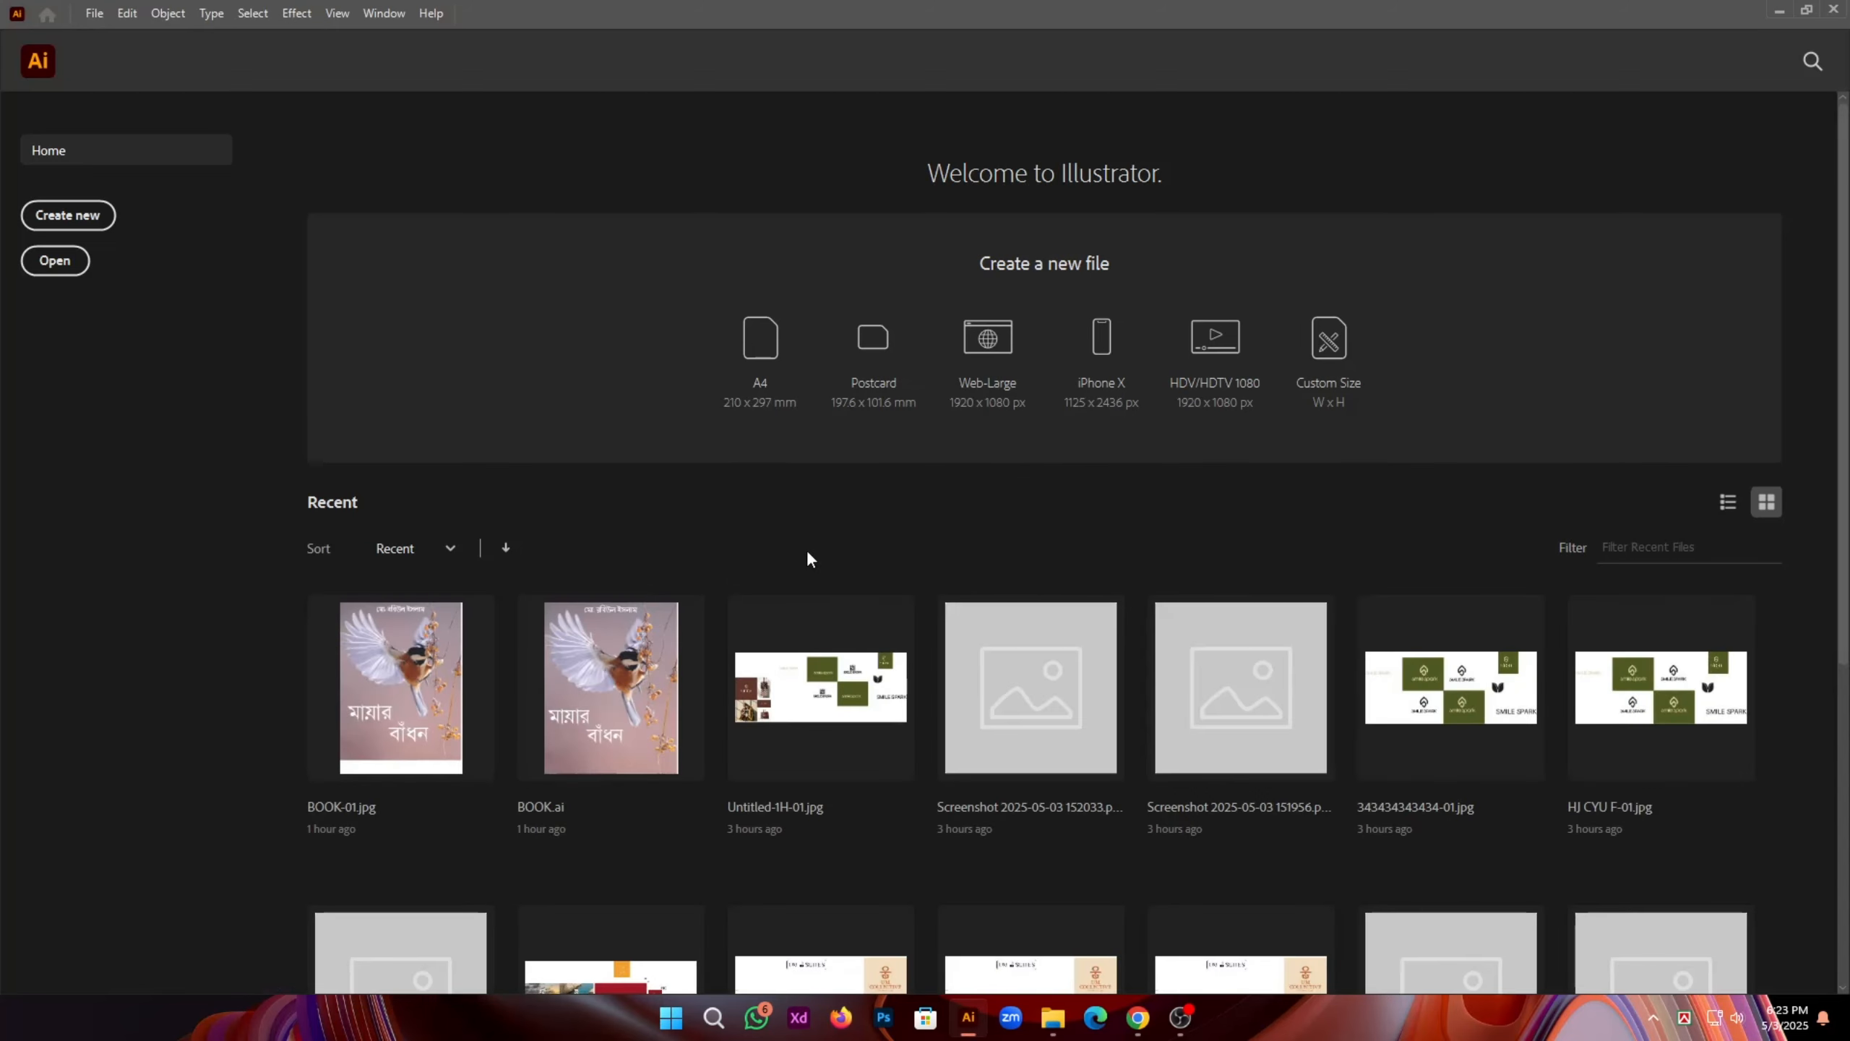
left_click(94, 13)
left_click(122, 34)
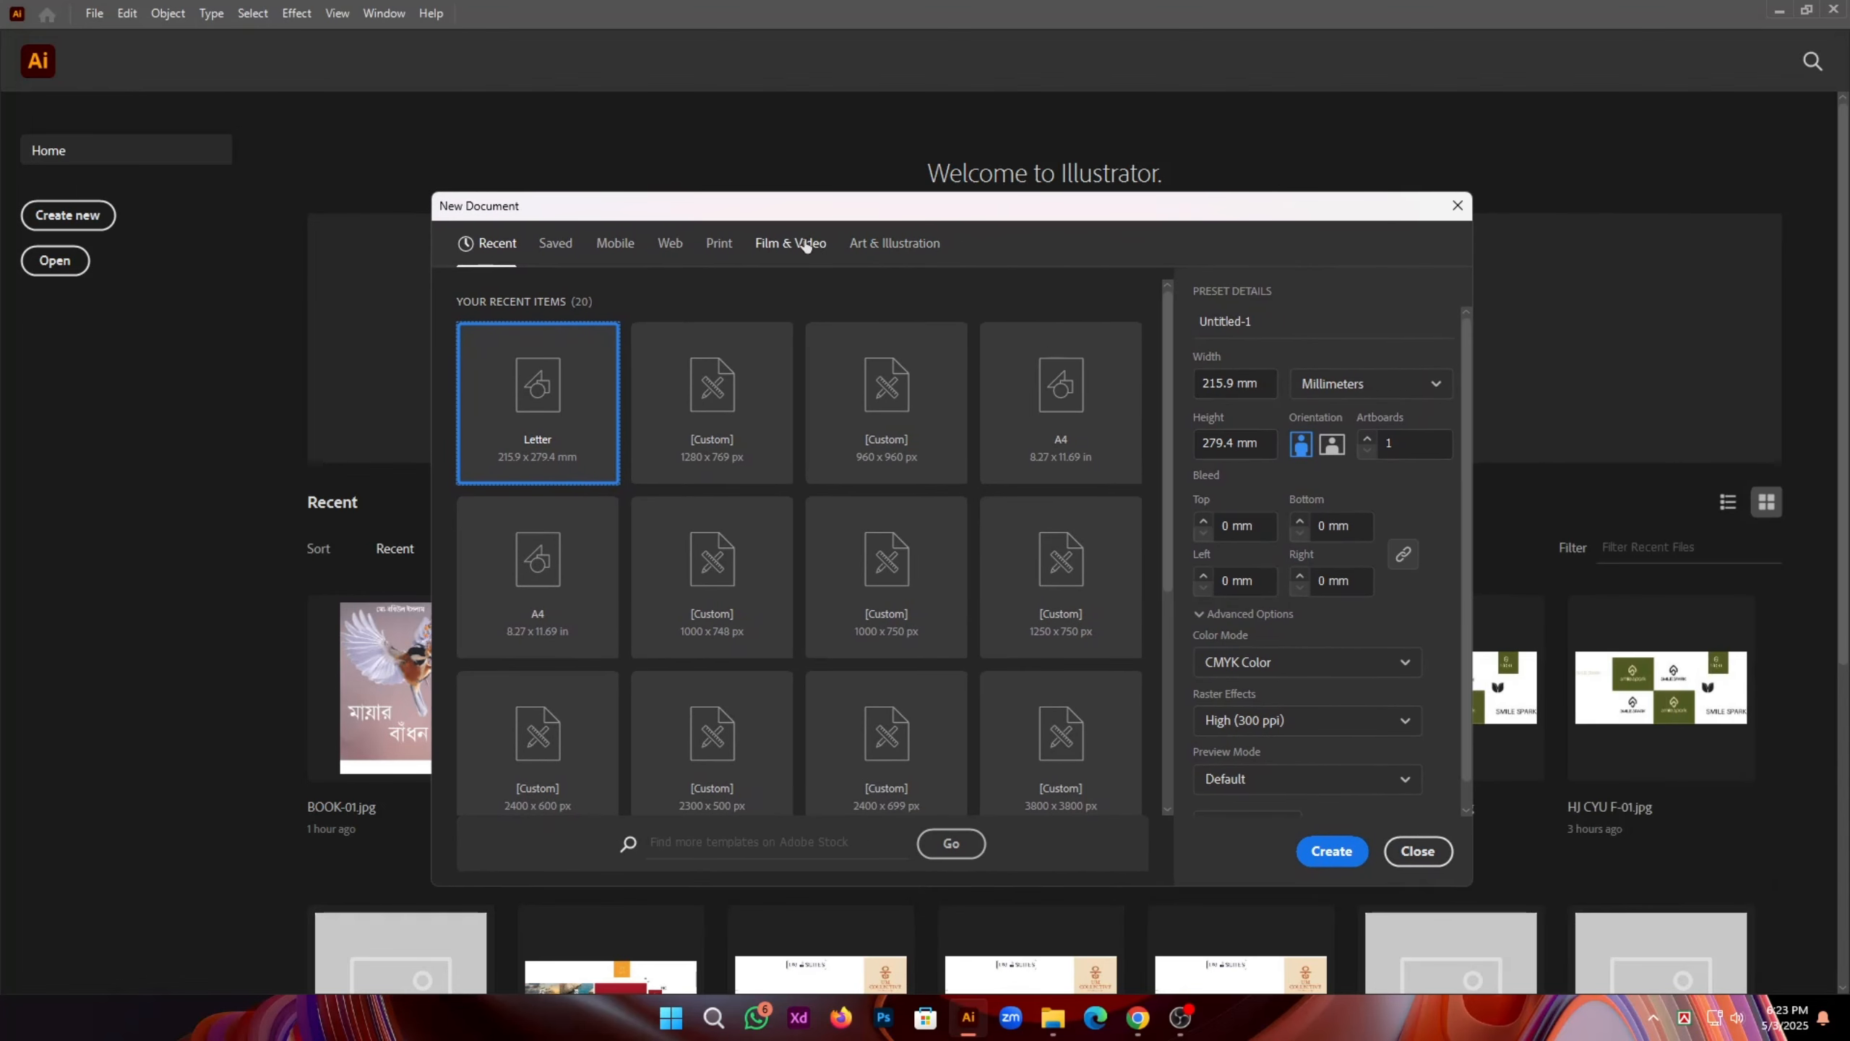
left_click(720, 245)
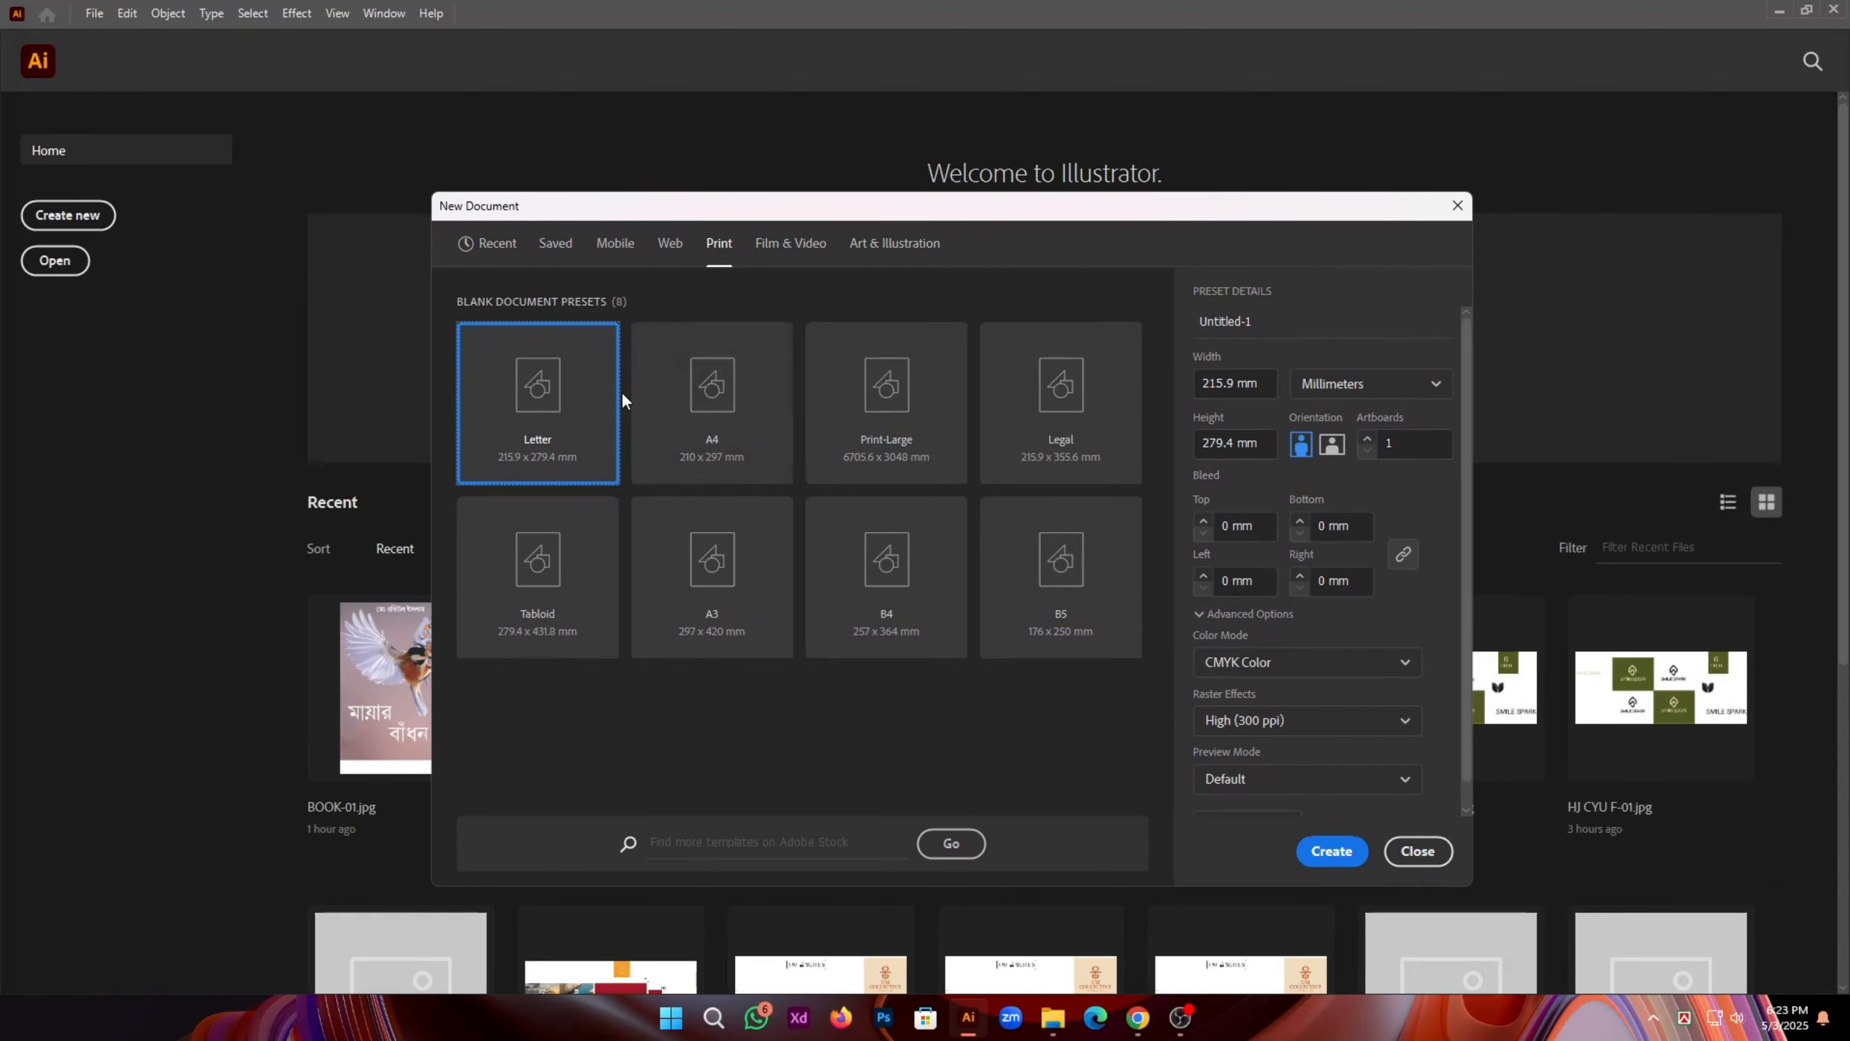
left_click(711, 419)
left_click(570, 415)
left_click(666, 413)
left_click(570, 413)
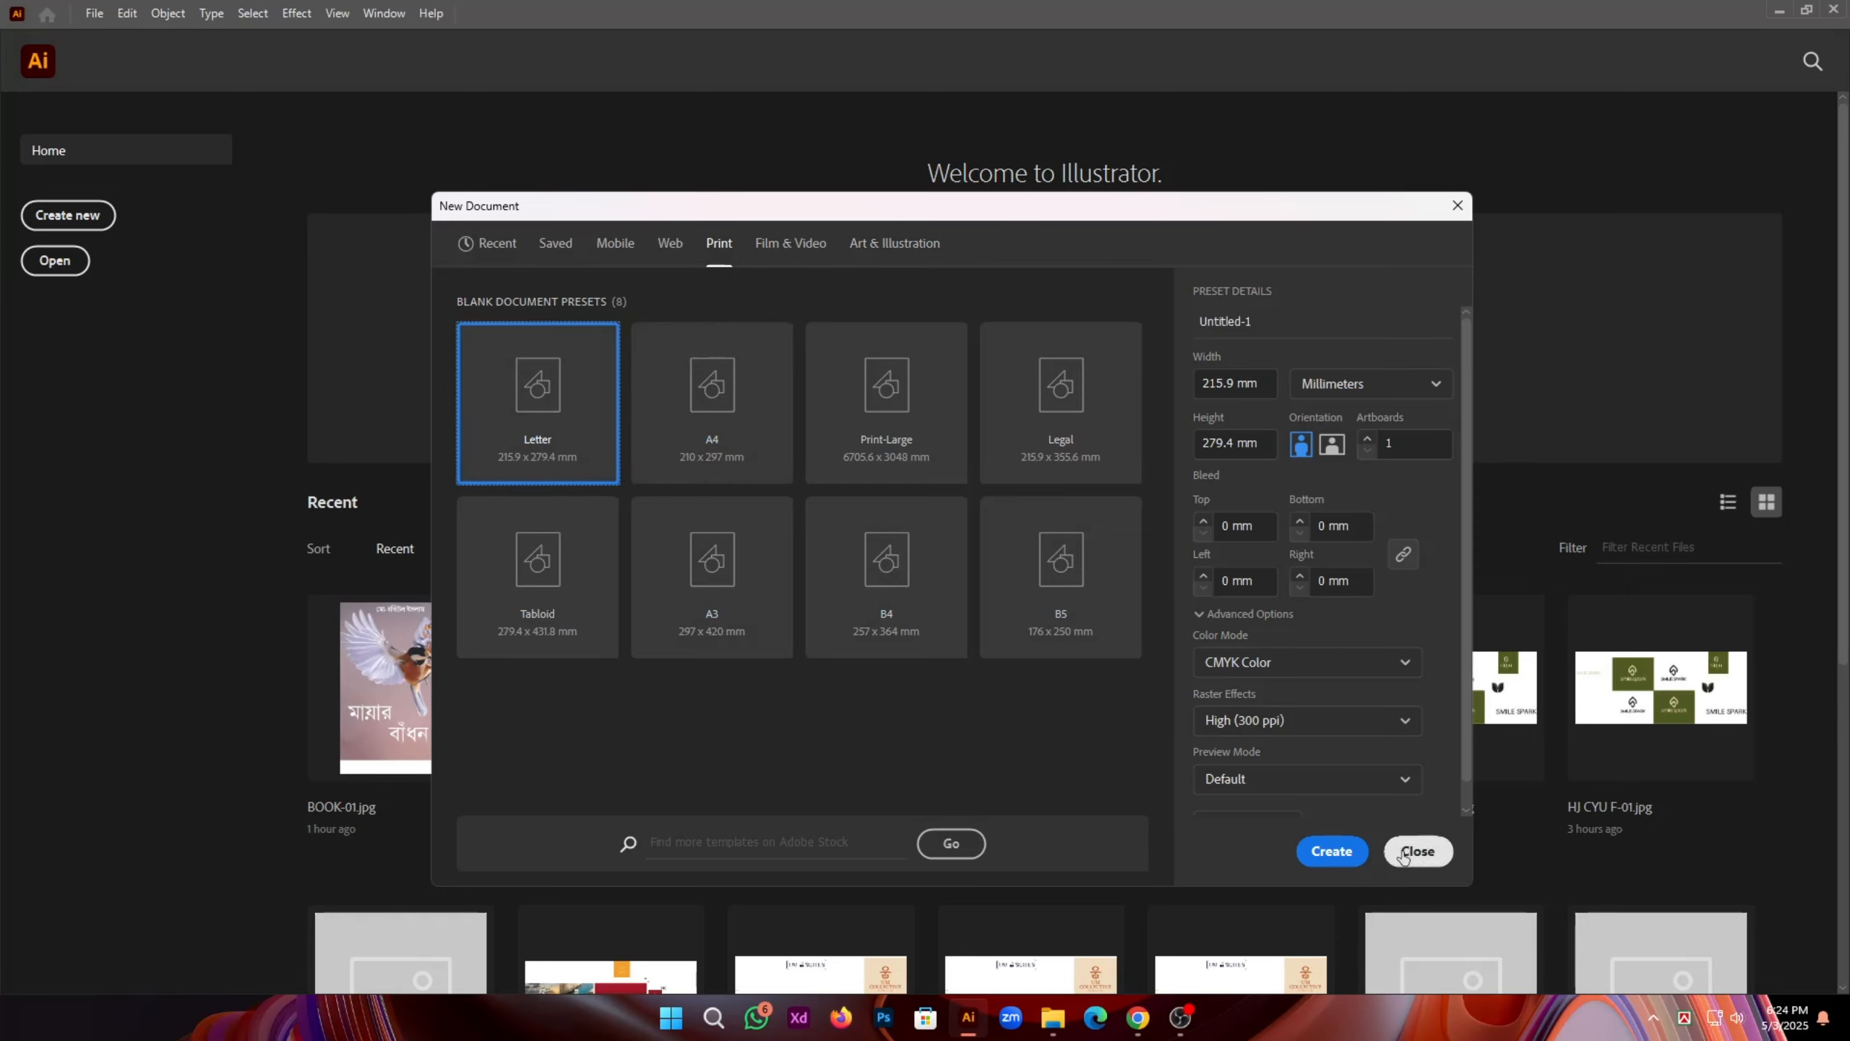
left_click(1350, 856)
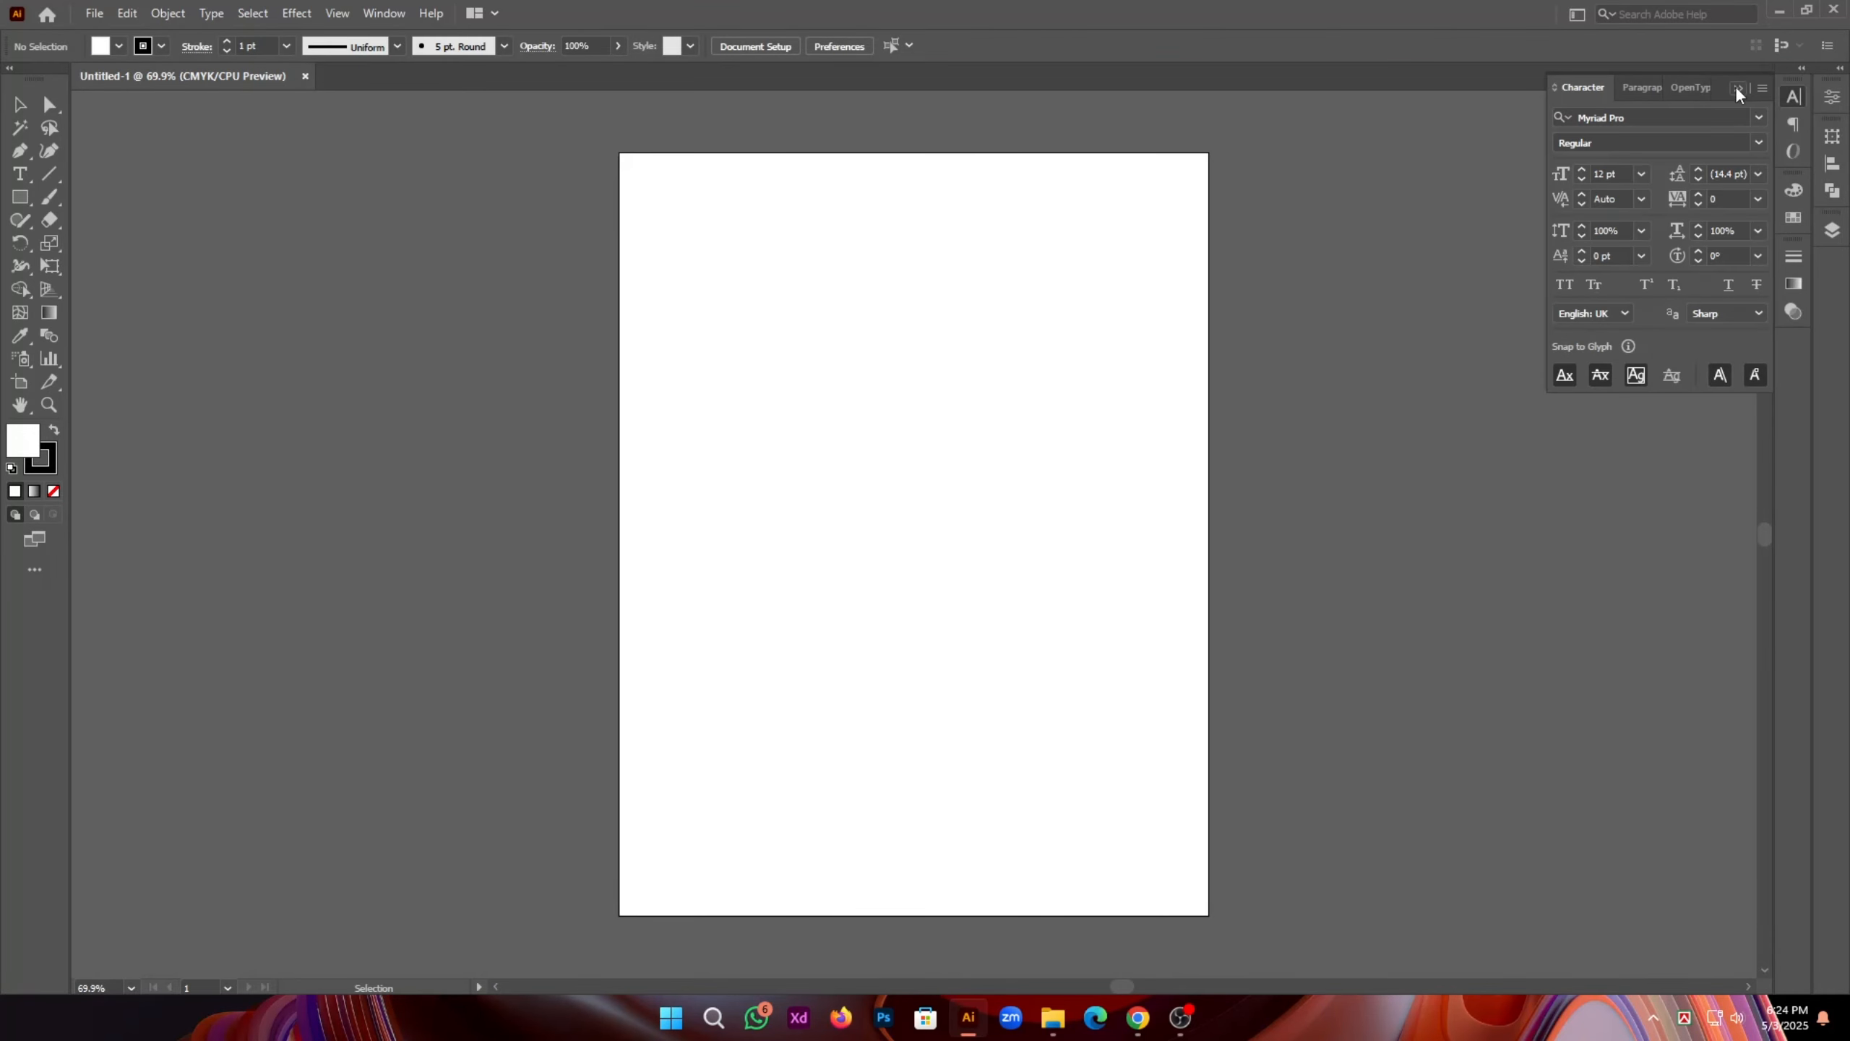
left_click(1738, 88)
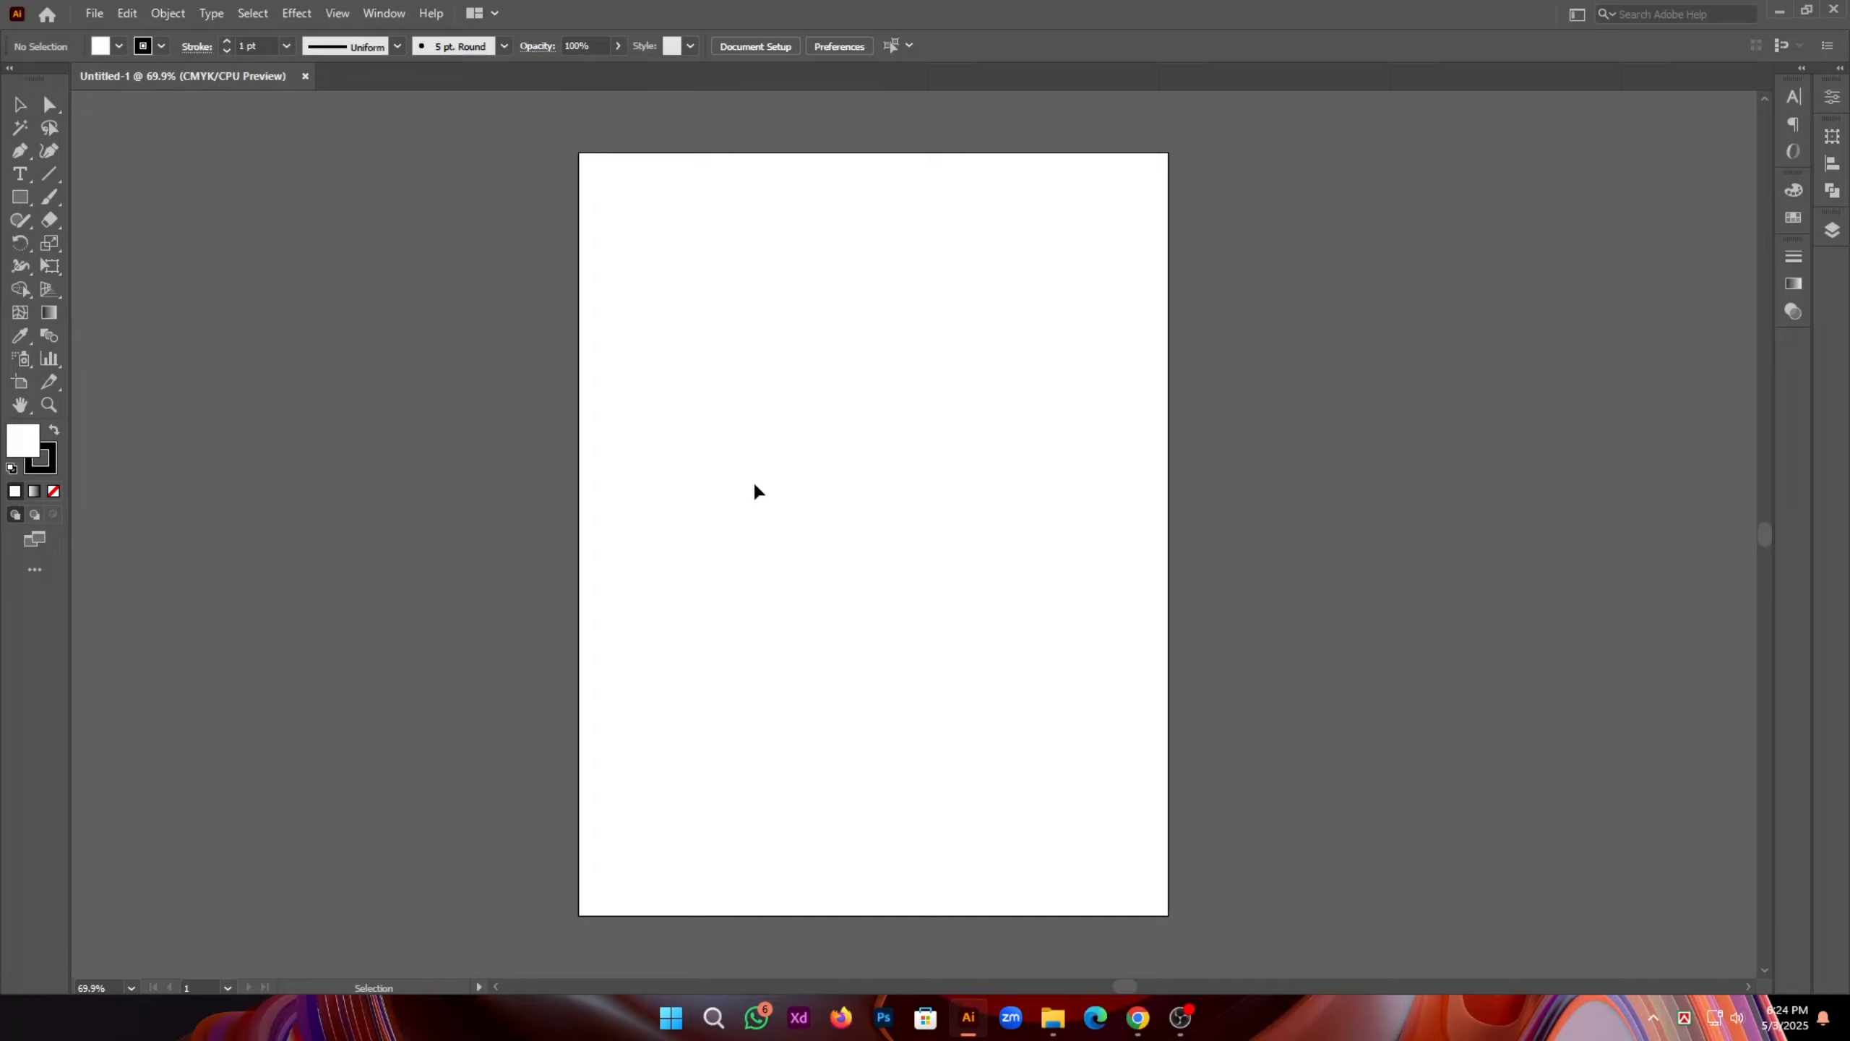
Step: Draw a 215.9 × 279.4 mm rectangle that covers the whole artboard
left_click(20, 197)
left_click_drag(578, 151, 1170, 916)
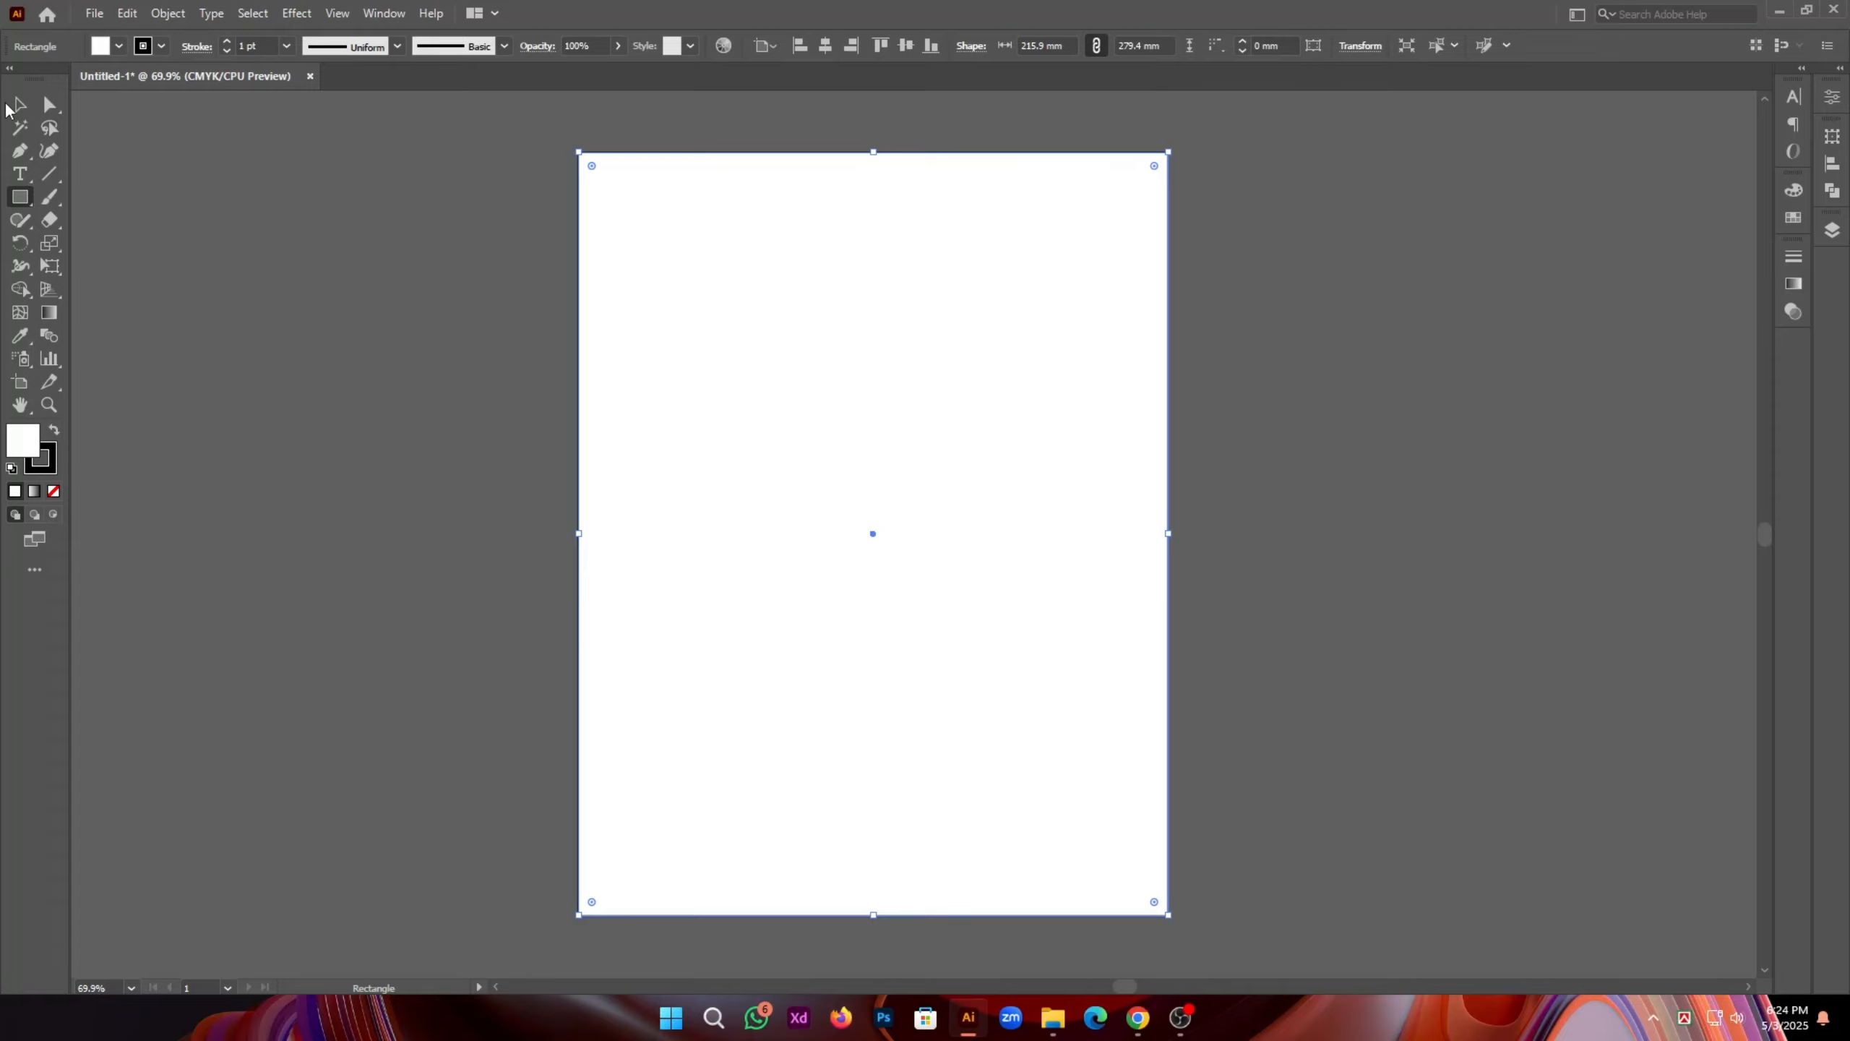
left_click(19, 104)
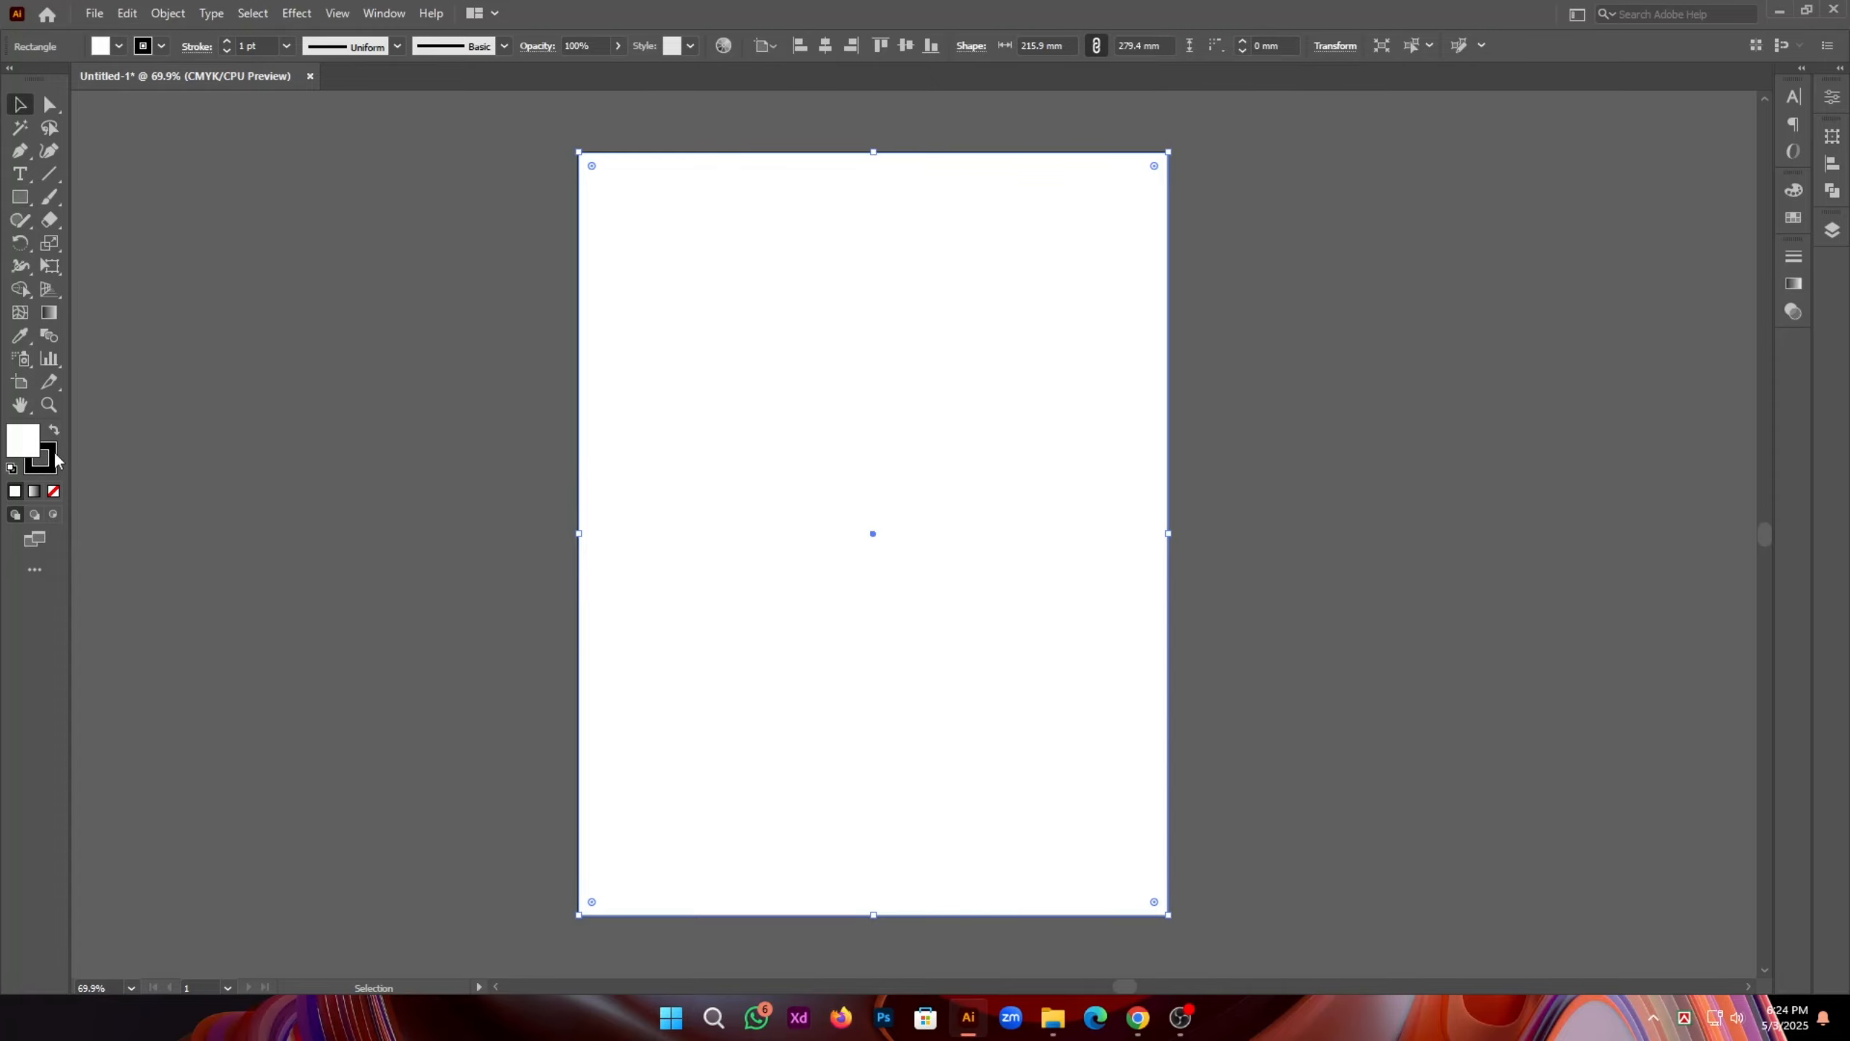
Step: Remove the rectangle's stroke and fill it with the red swatch (M 100, Y 100)
left_click(49, 458)
left_click(53, 491)
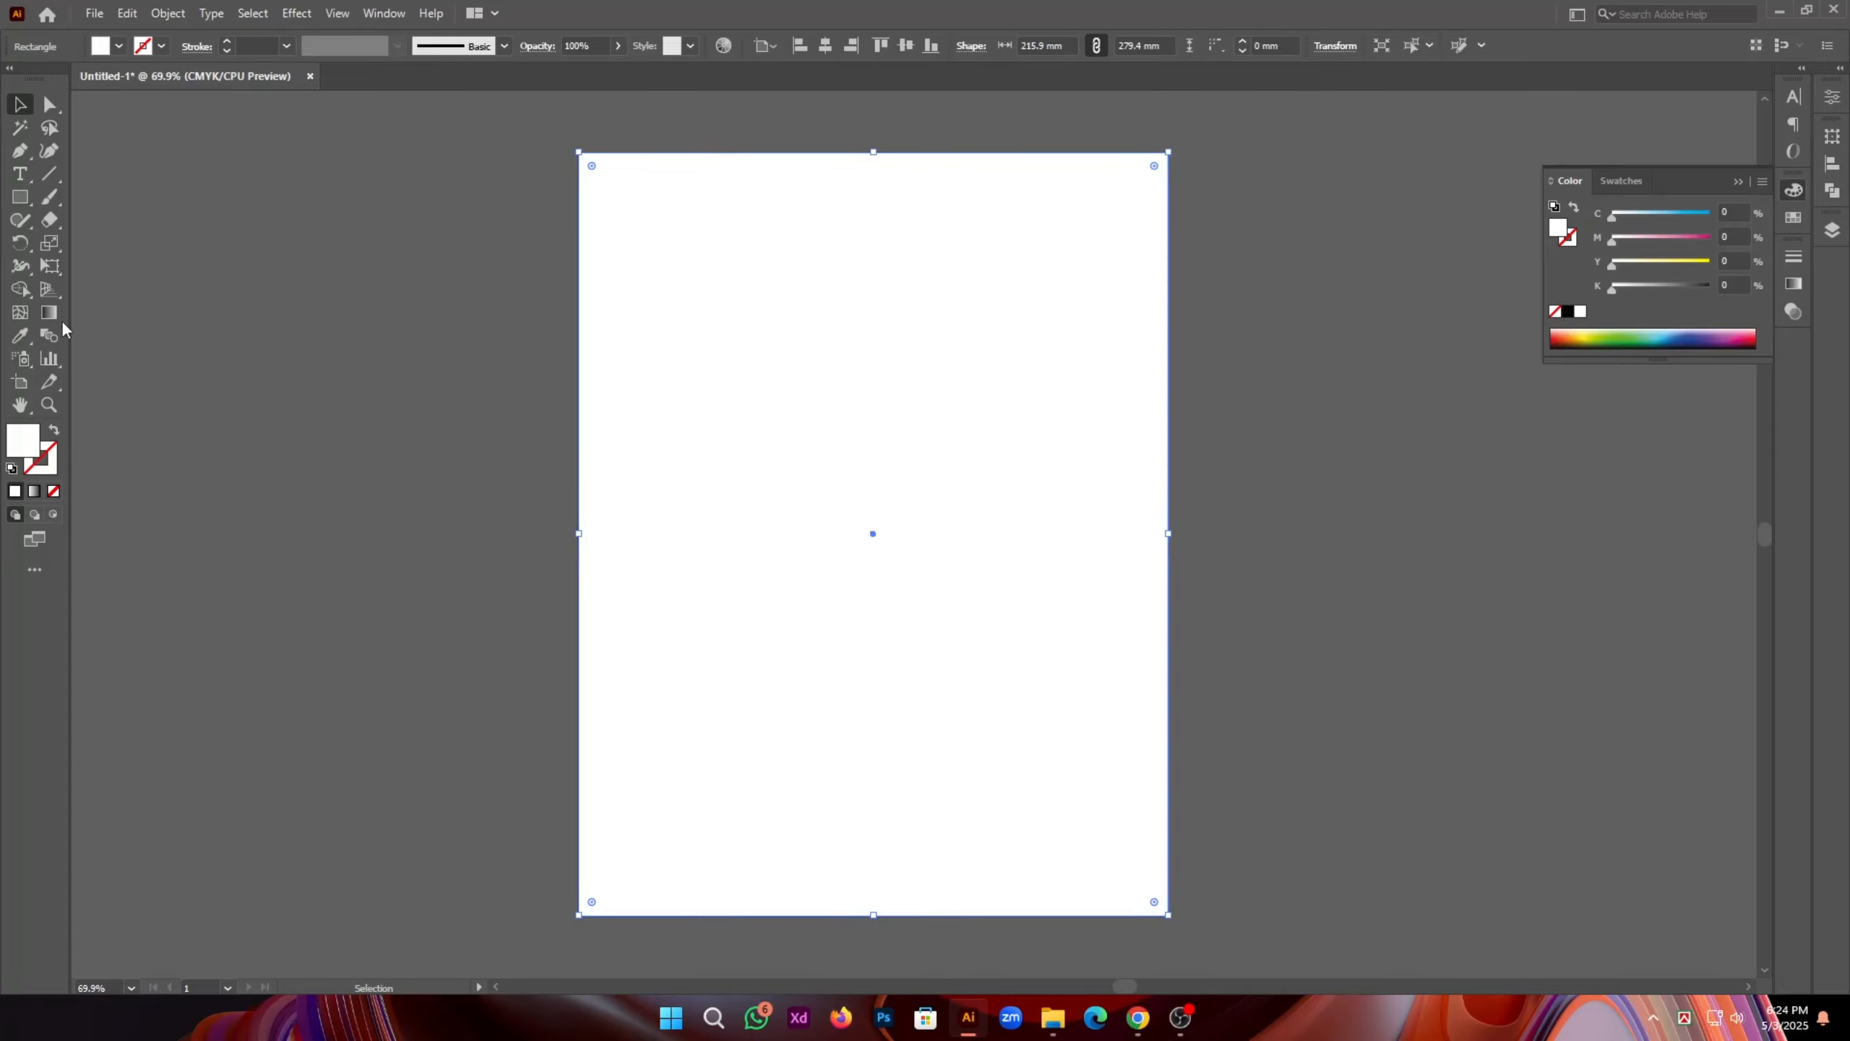
left_click(118, 47)
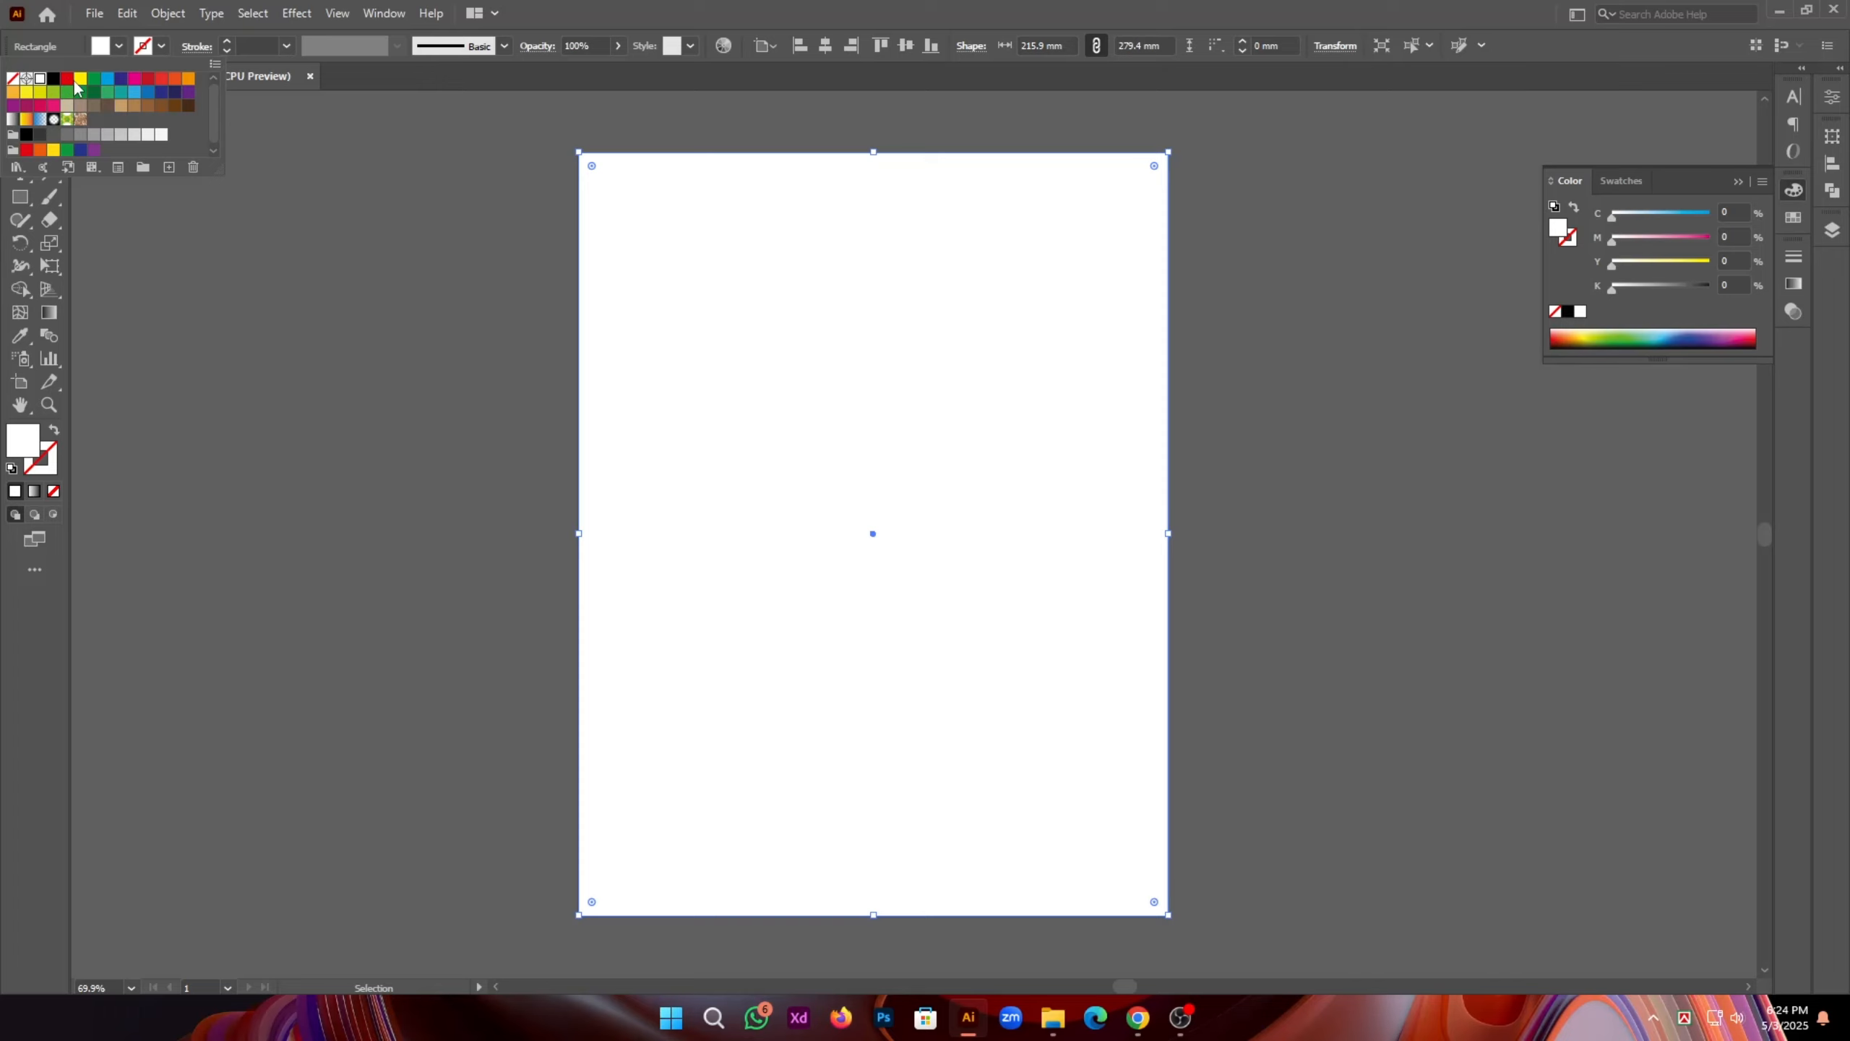
left_click(79, 80)
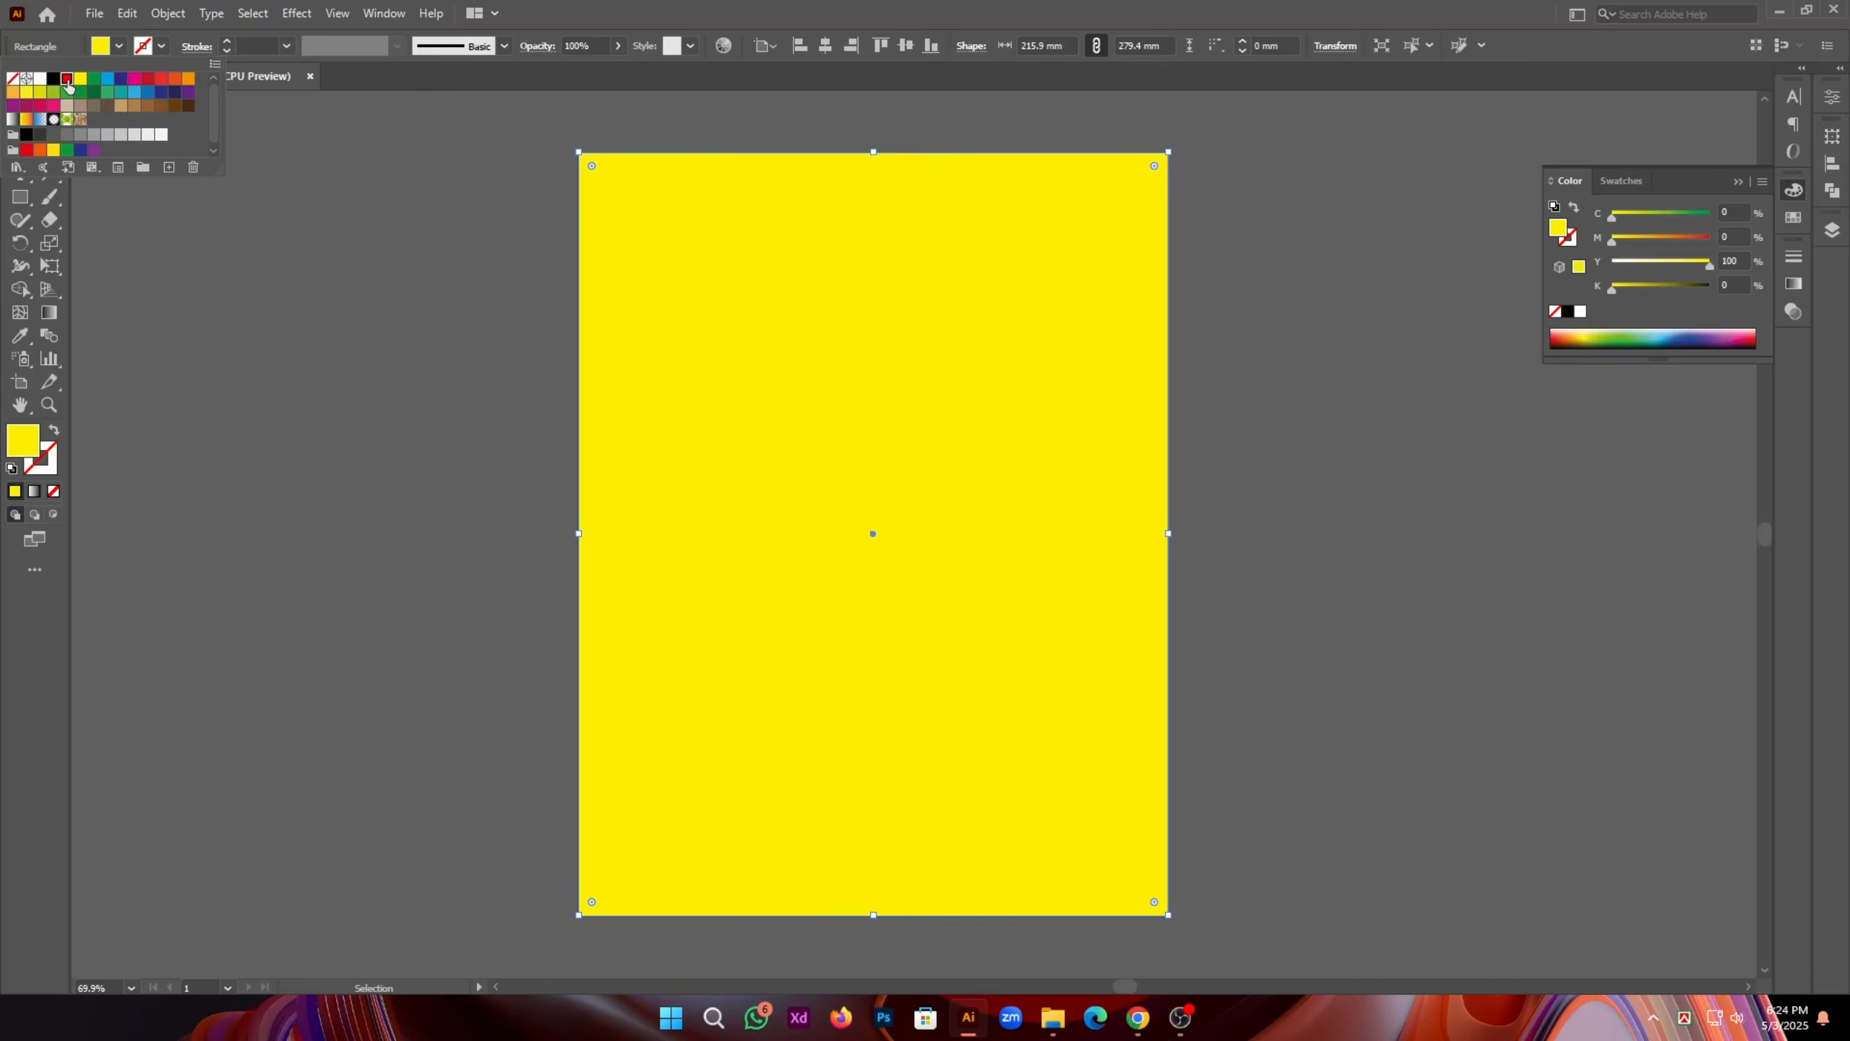
left_click(66, 78)
left_click(294, 246)
left_click(1364, 325)
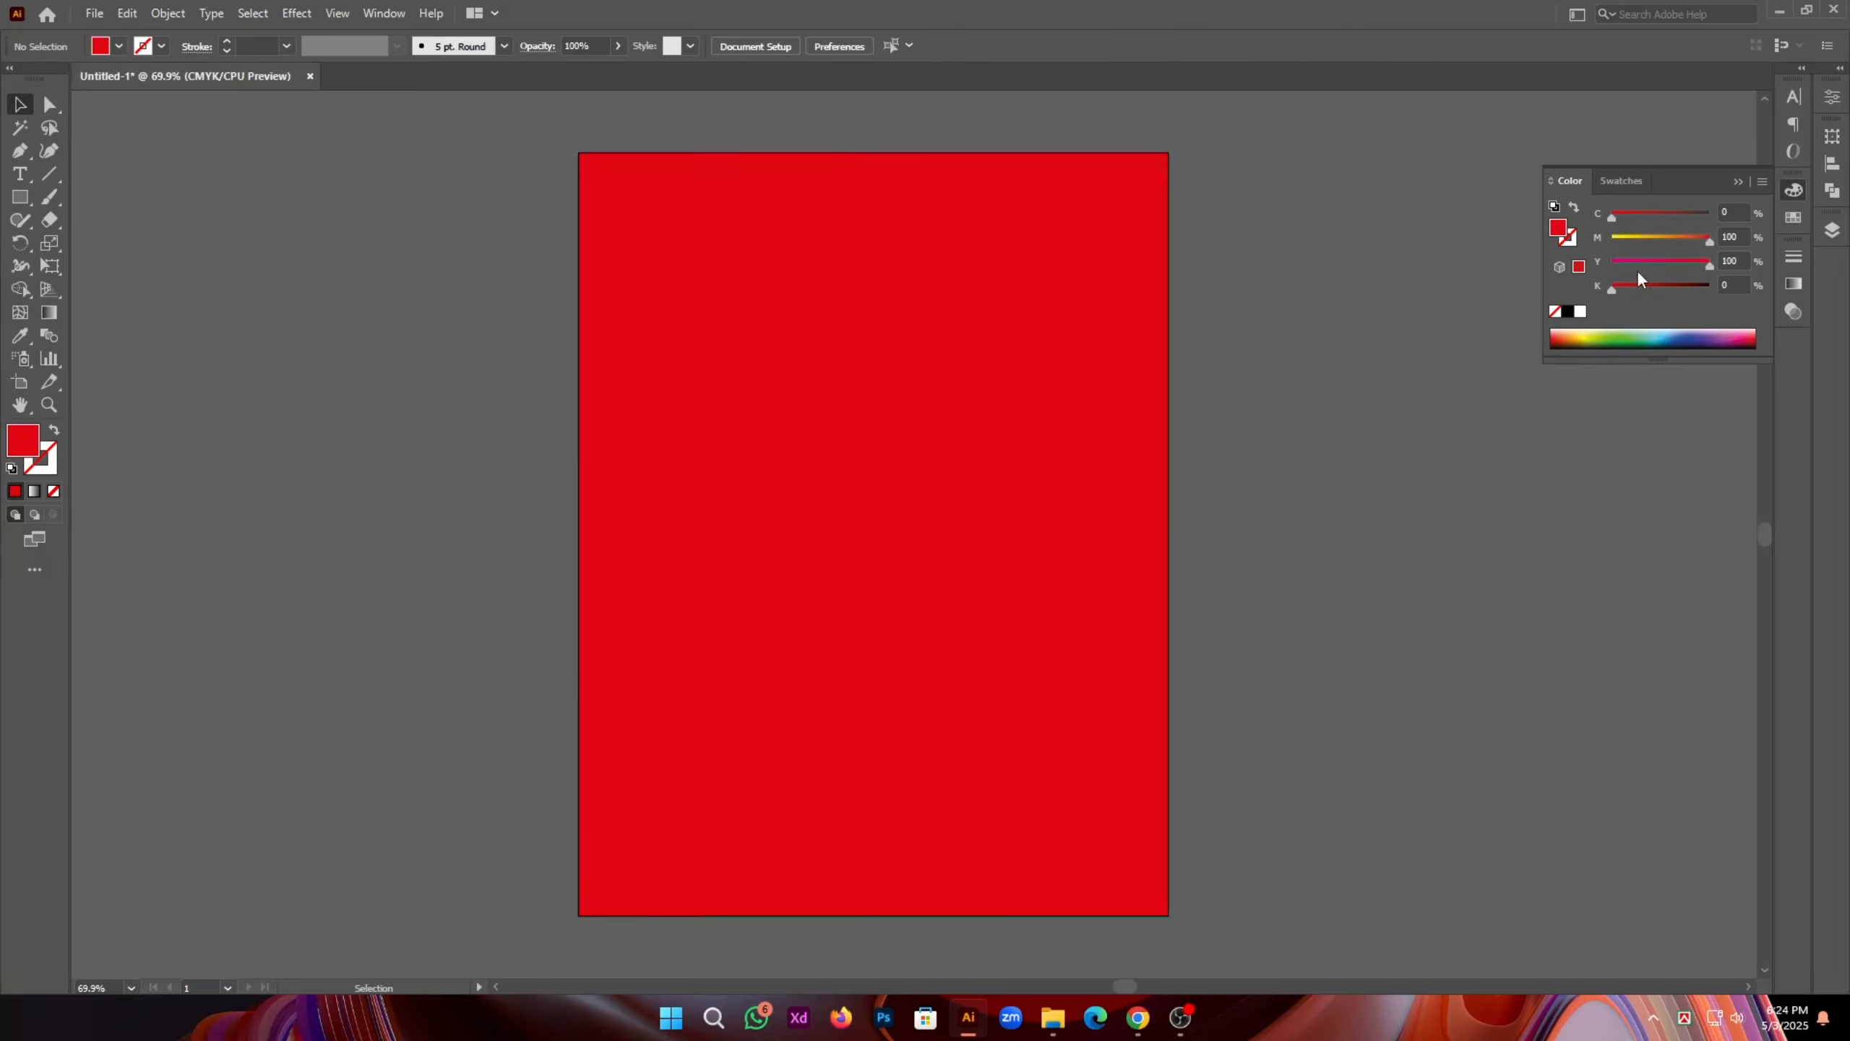
left_click(1738, 181)
left_click_drag(1068, 462, 1109, 461)
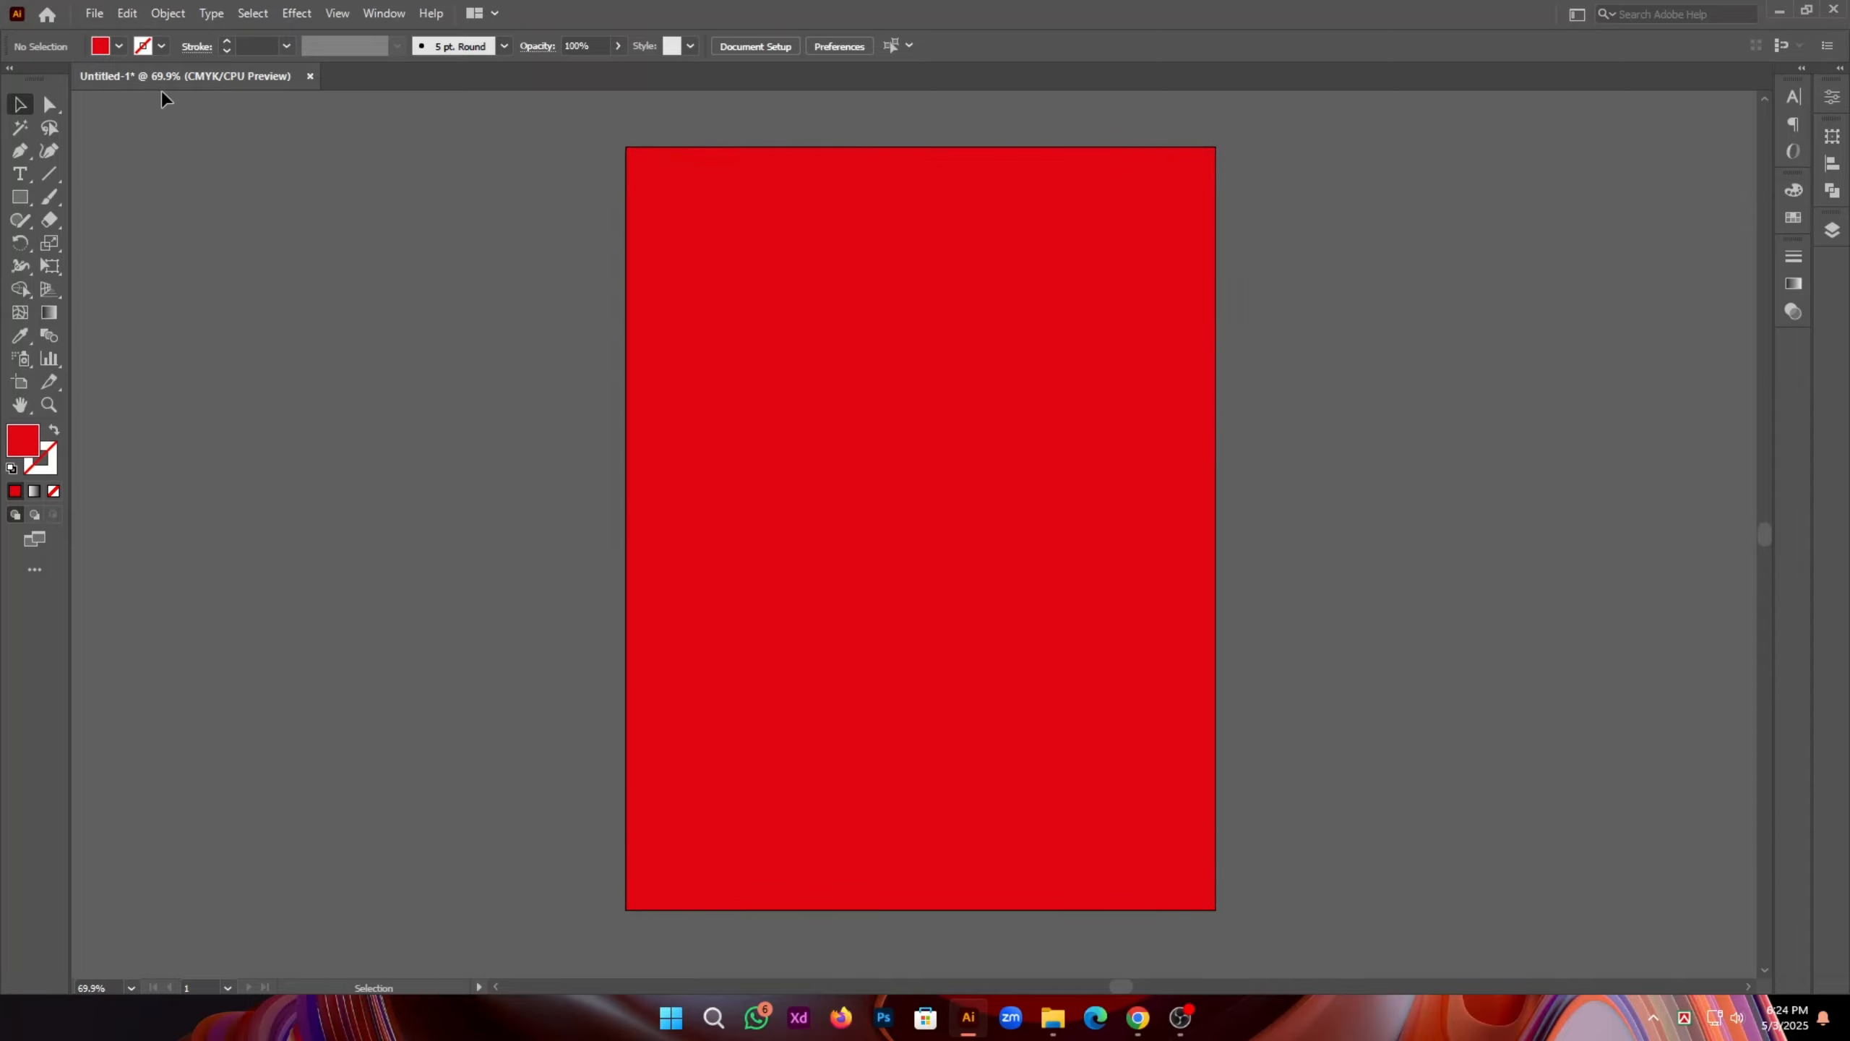
left_click(95, 15)
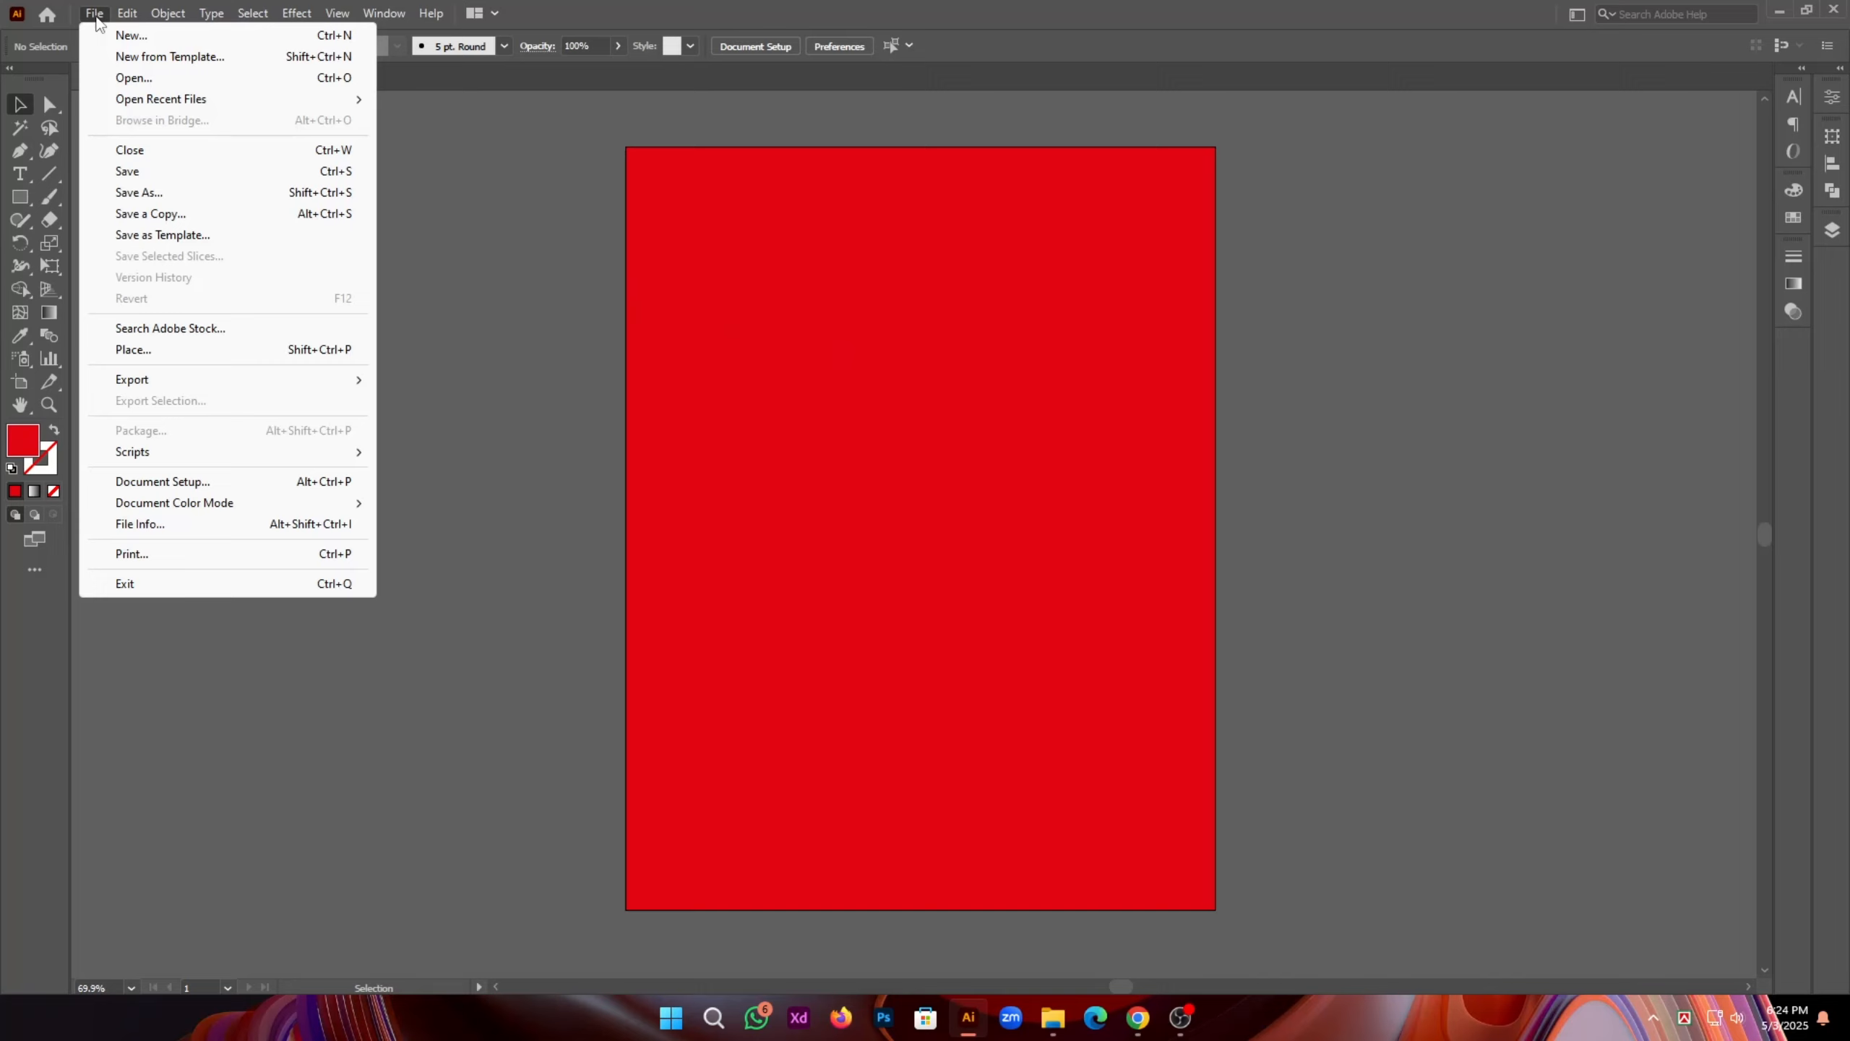
left_click(131, 79)
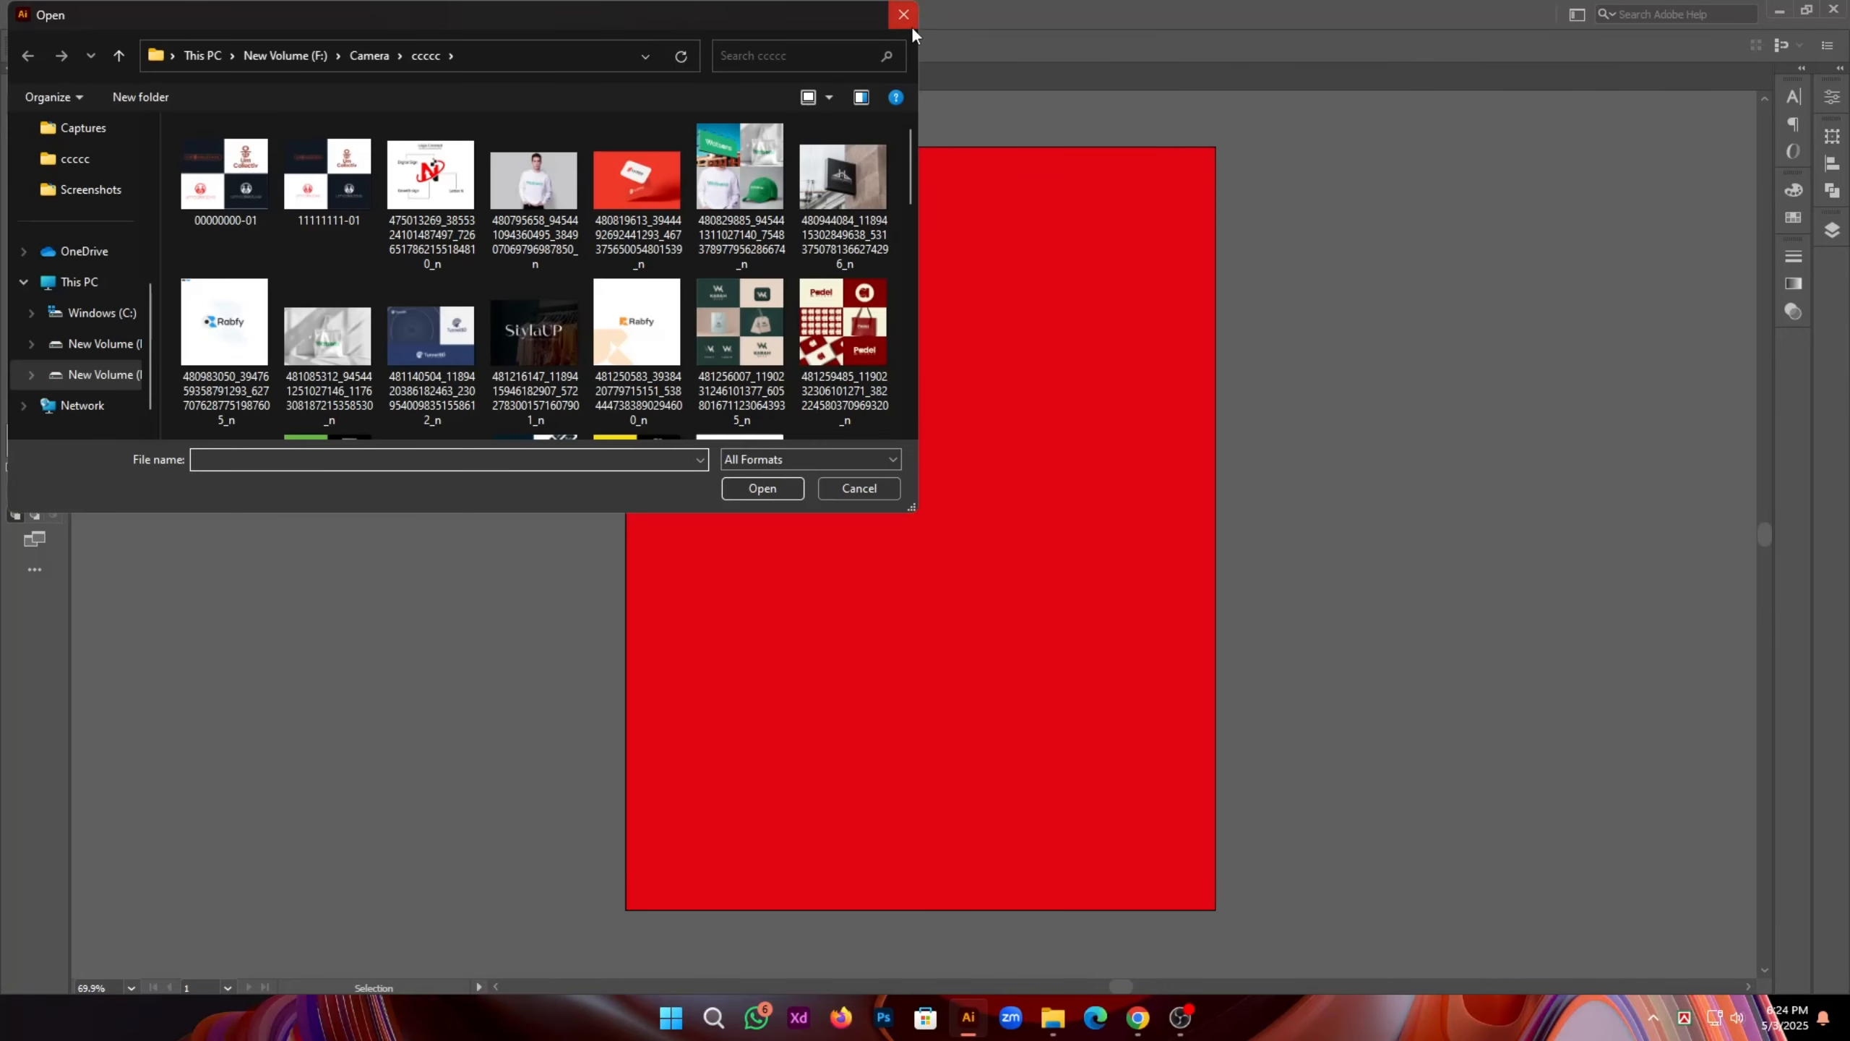
left_click(913, 28)
Step: Place the bird photo pexels-pixabay-33101.jpg in the document
left_click(102, 15)
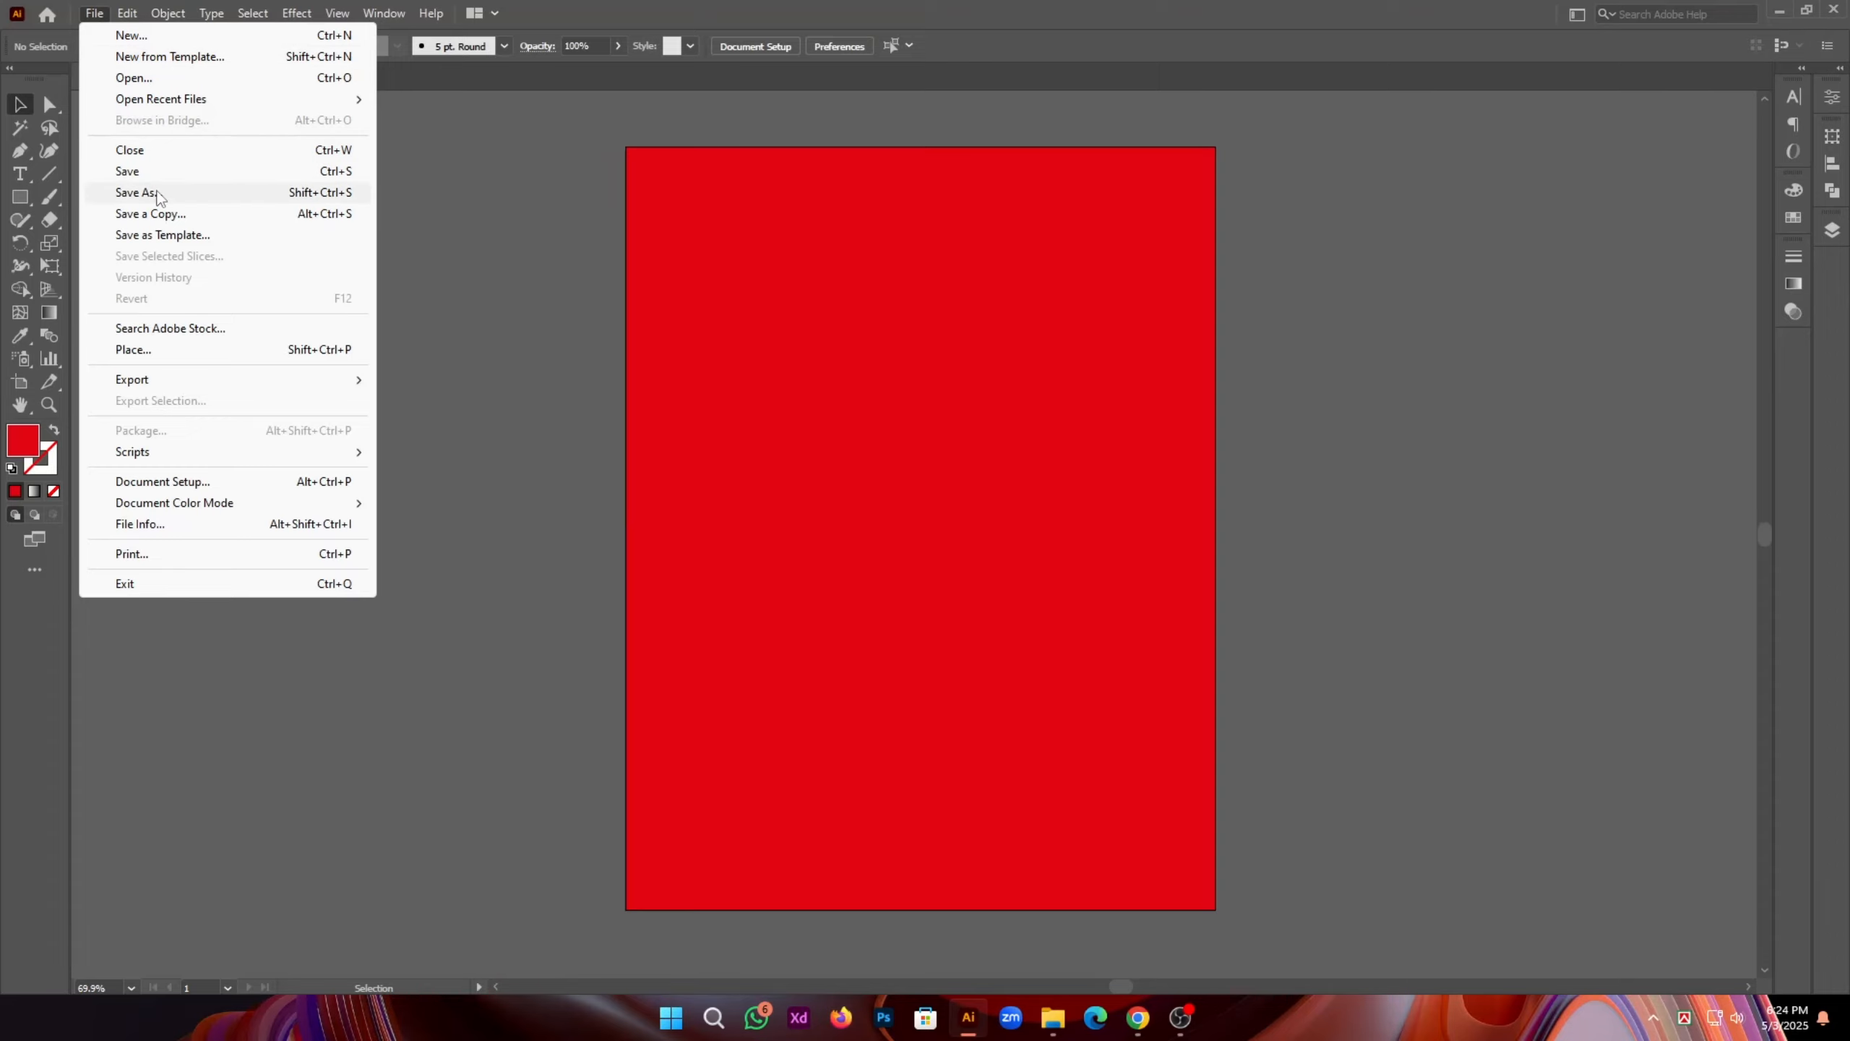
left_click(166, 348)
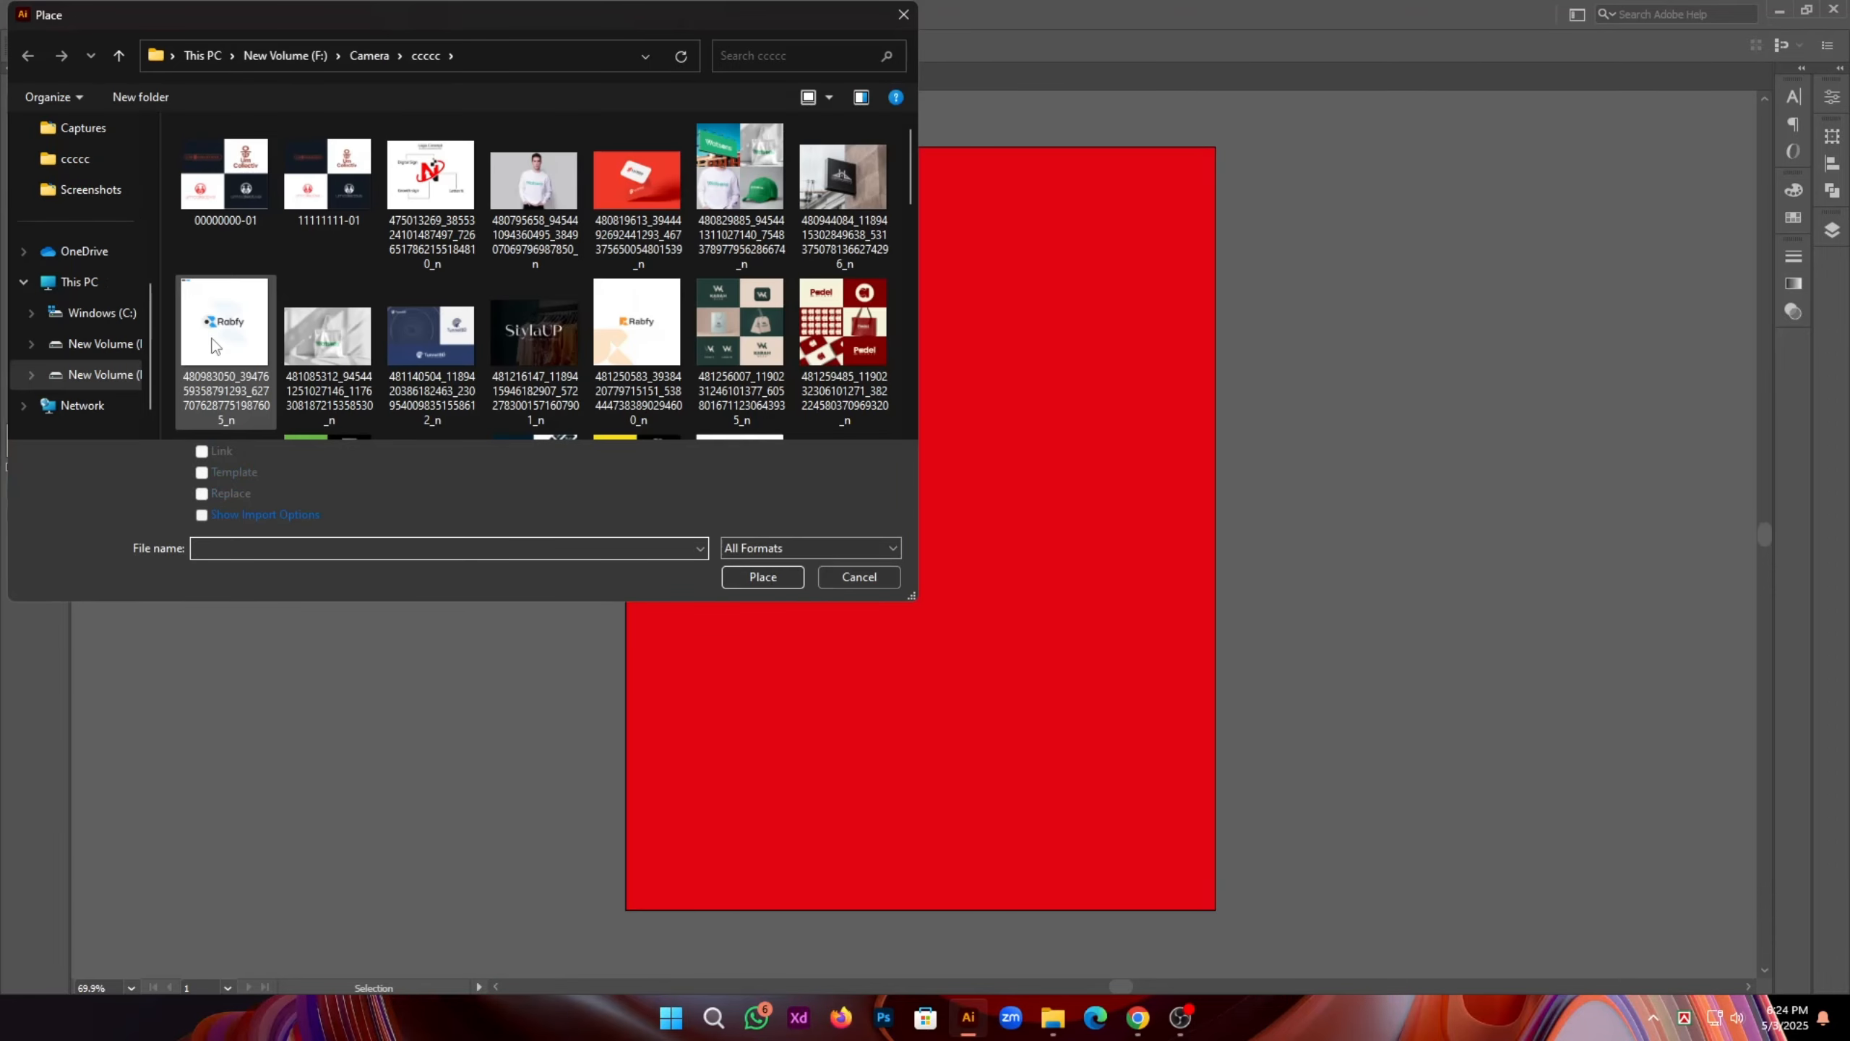
double_click(215, 345)
left_click(806, 446)
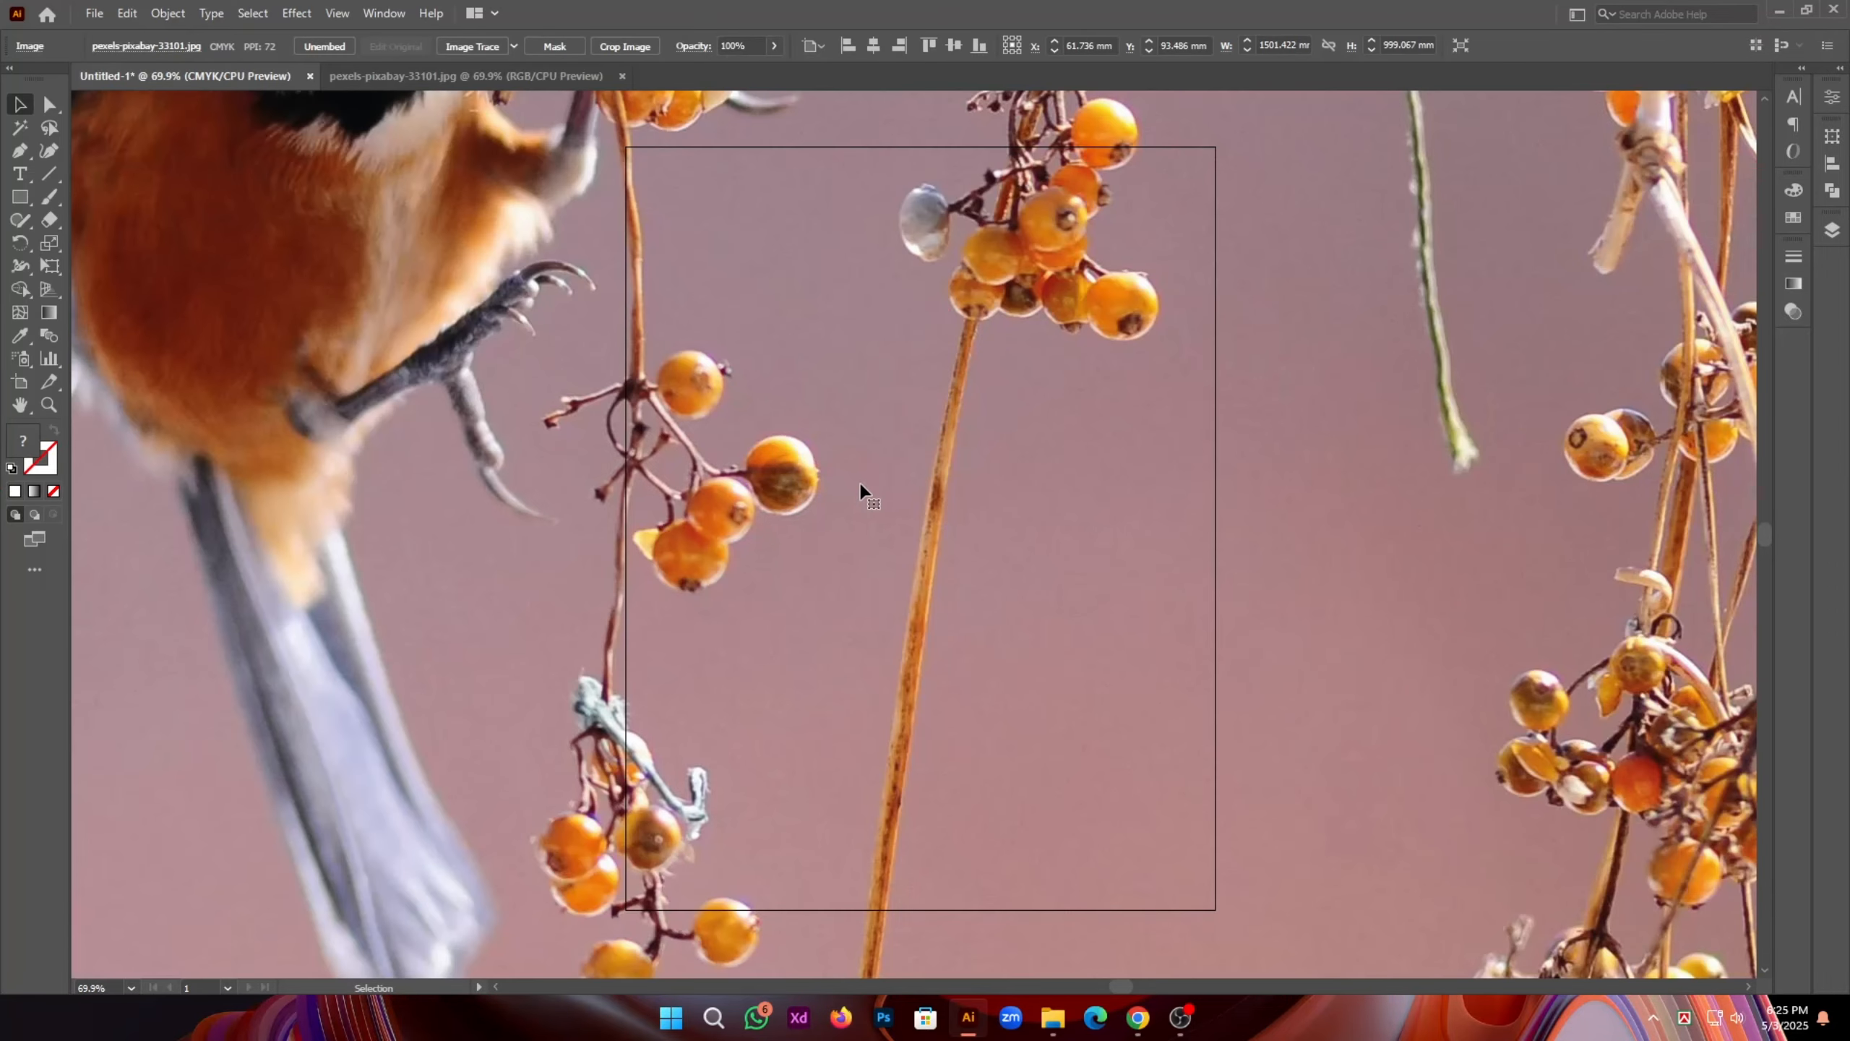
Step: Scale the placed bird photo down to about 259 × 173 mm
scroll(968, 561, "down", 8)
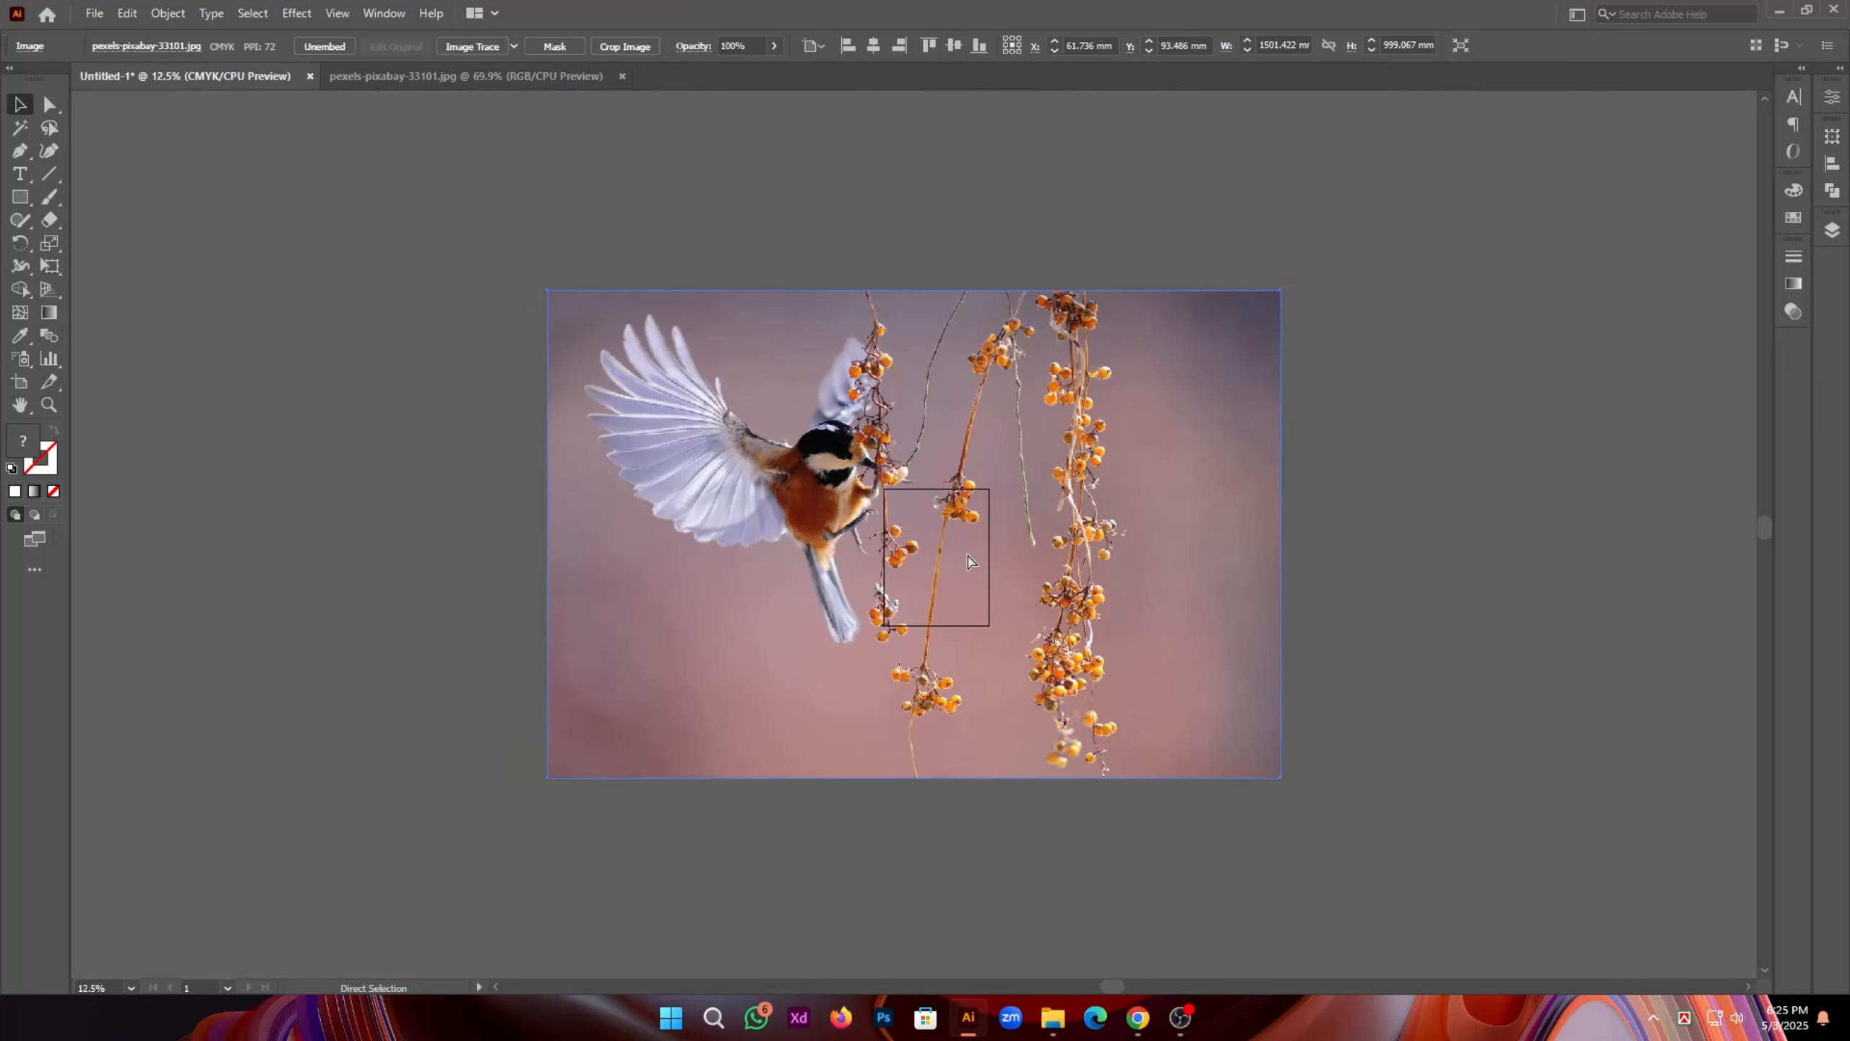
left_click_drag(1281, 778, 978, 581)
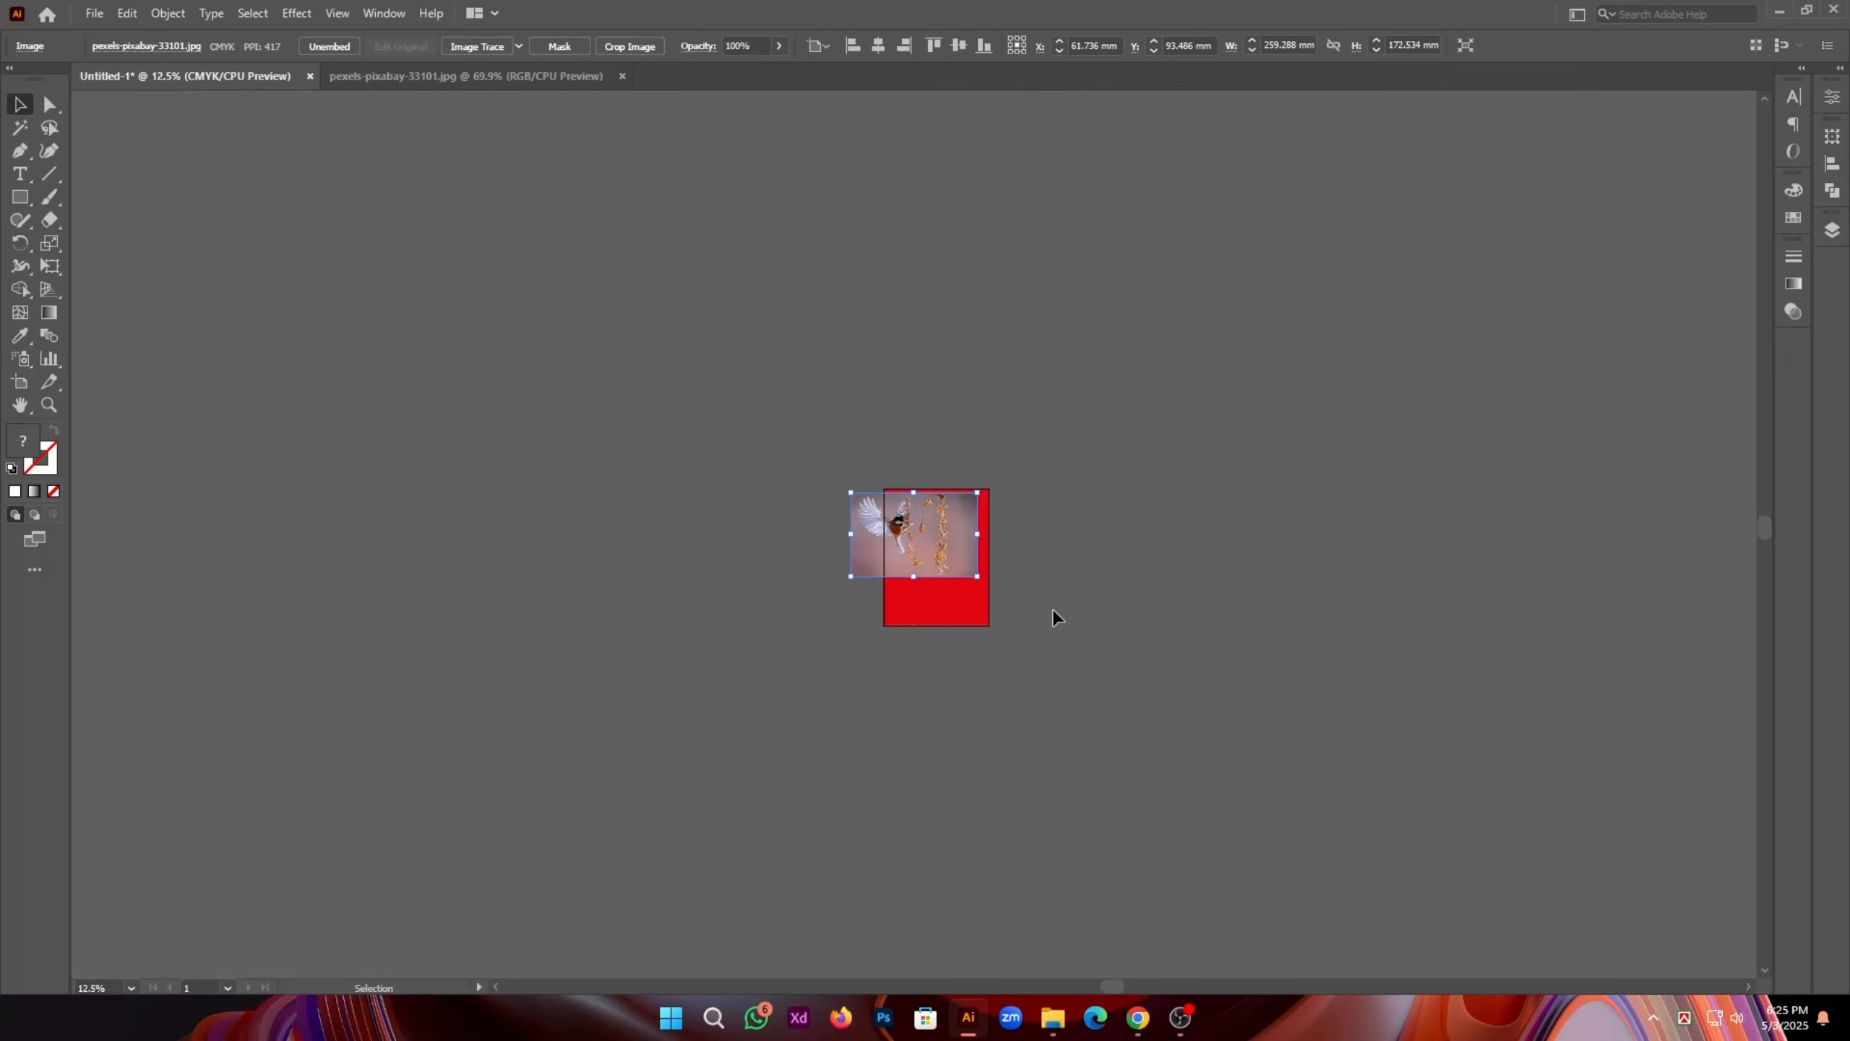
key("ctrl+equal")
key("ctrl+equal")
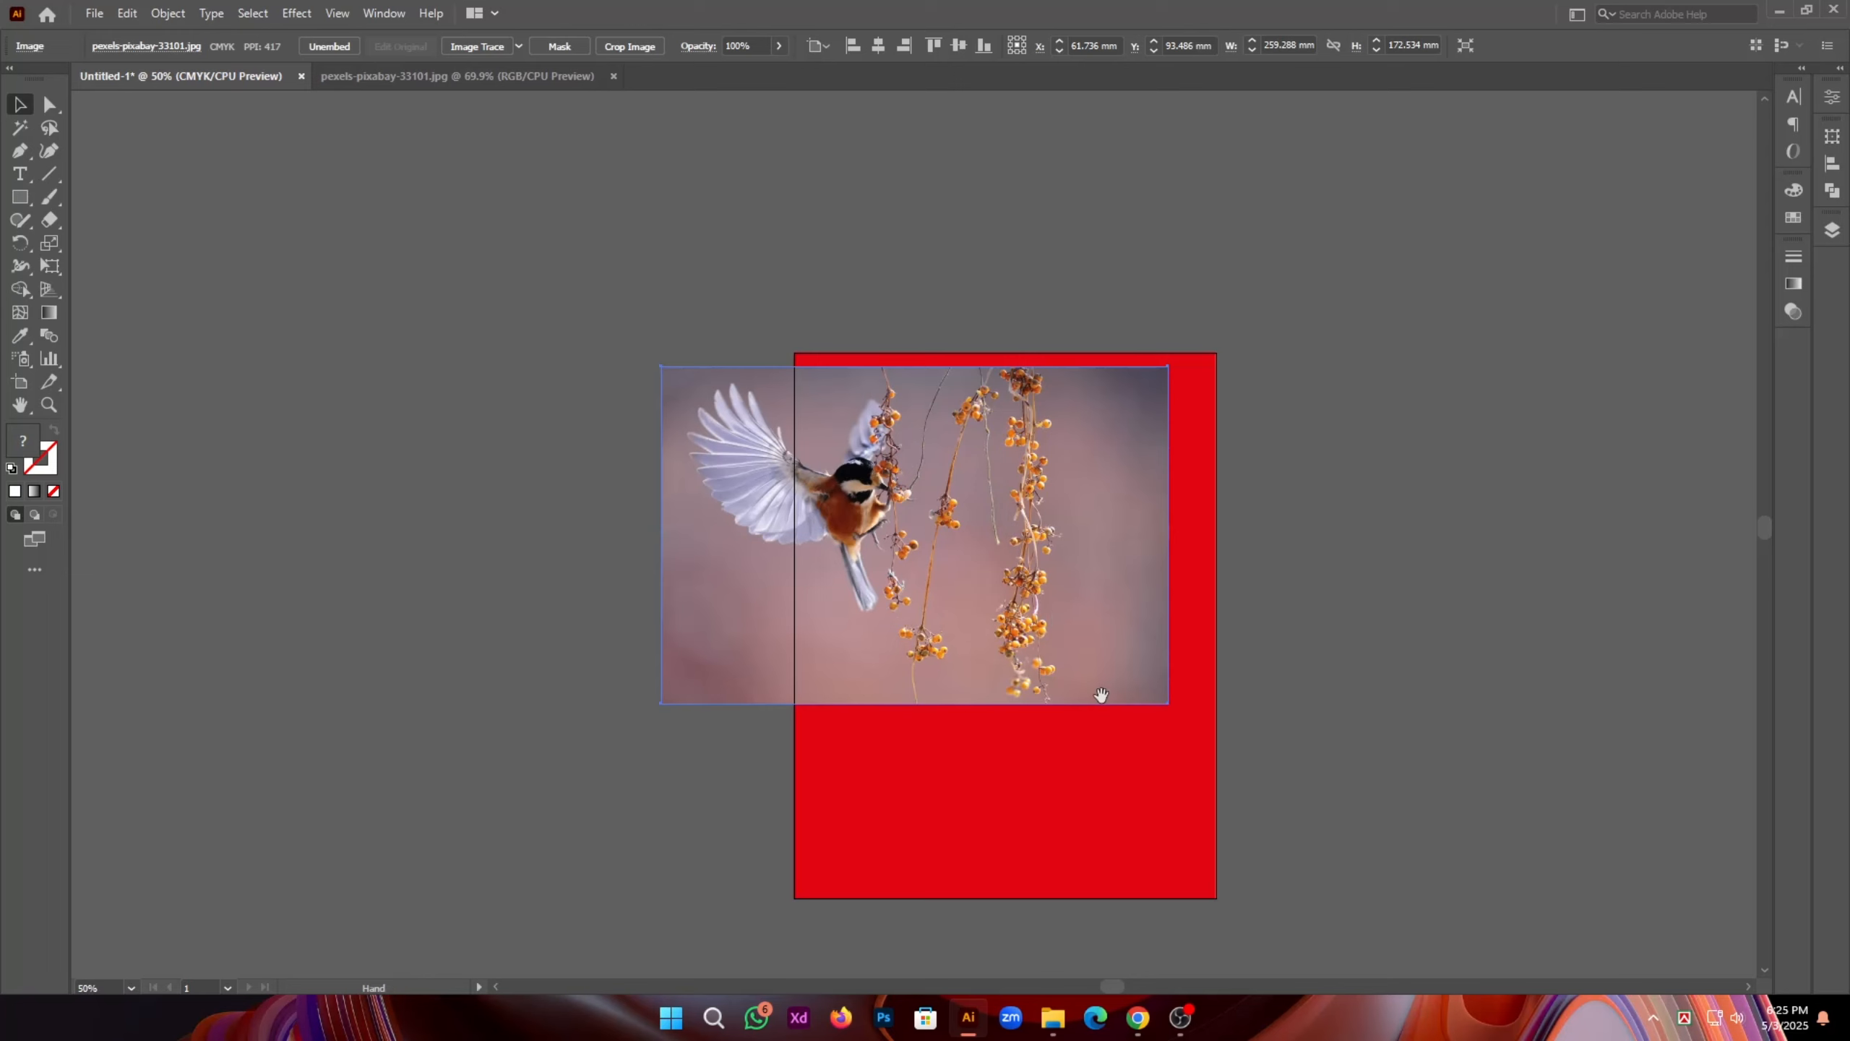
left_click_drag(1100, 695, 1019, 572)
Step: Move the bird photo off the artboard to its right side and enlarge it to about 424 × 282 mm
left_click_drag(910, 510, 539, 583)
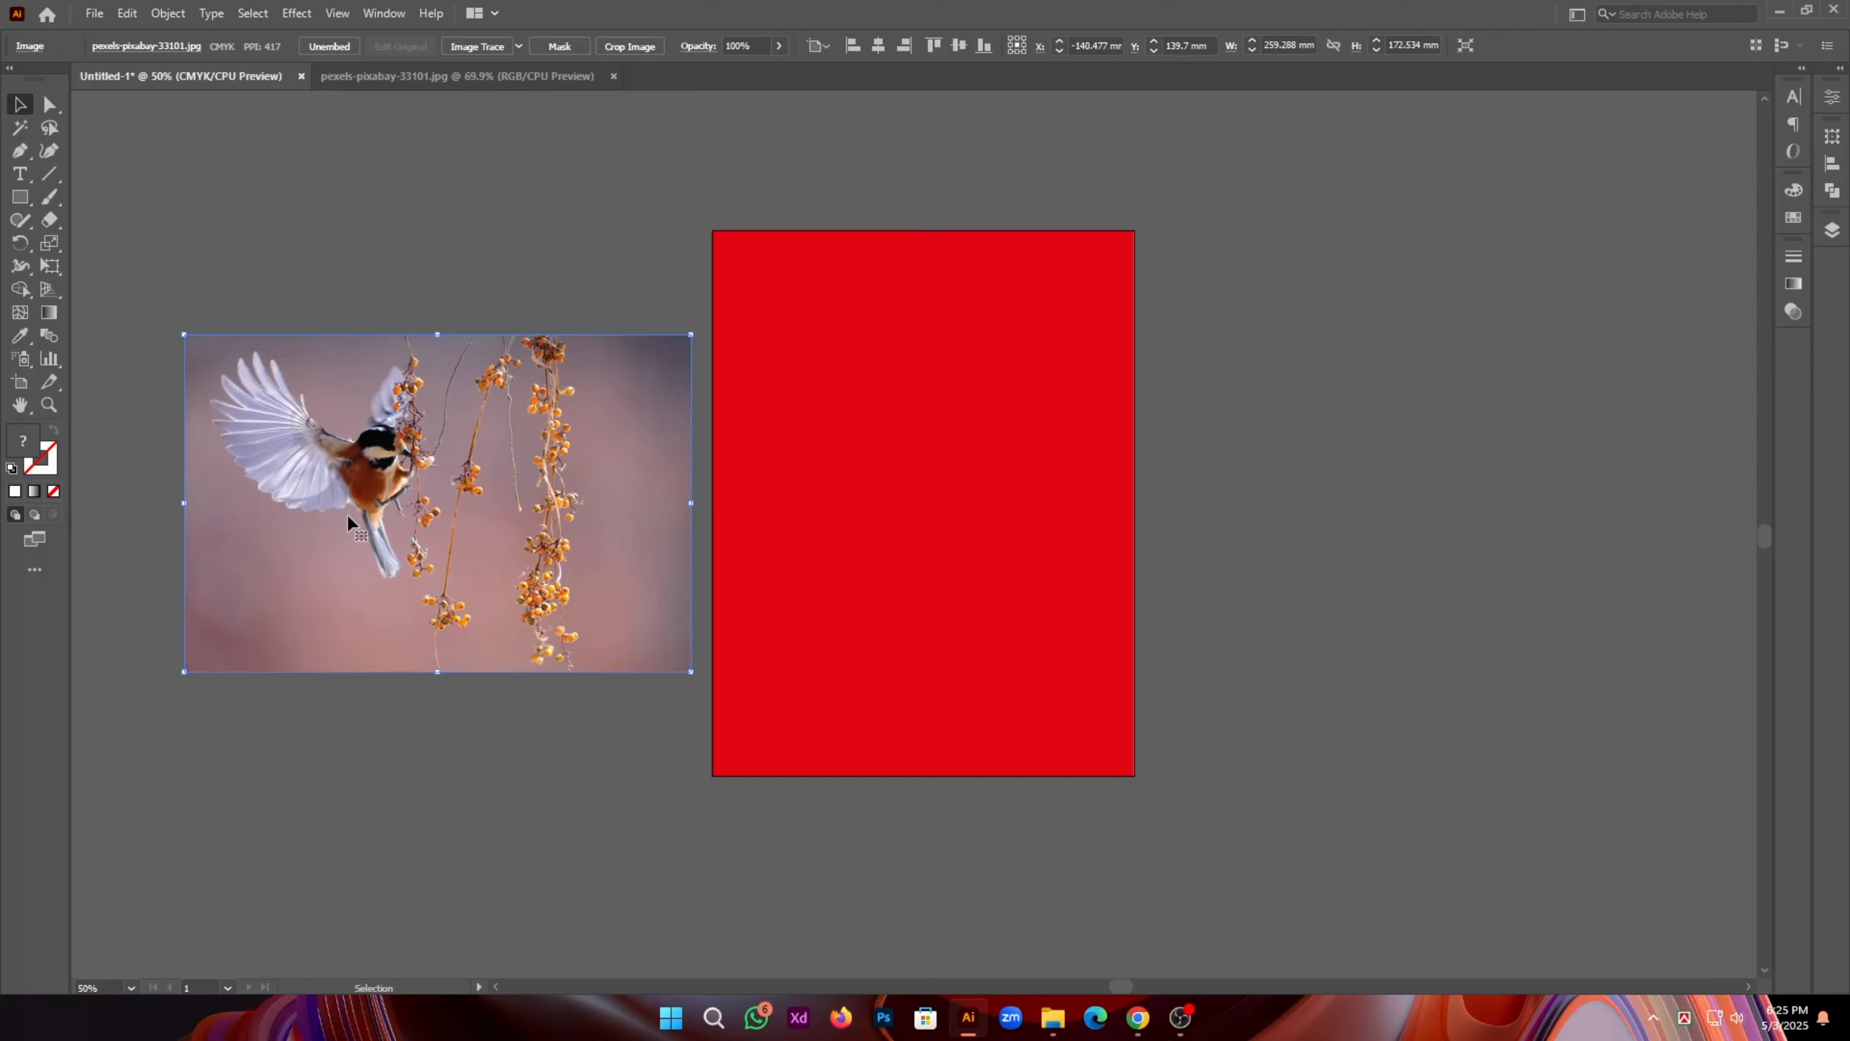
left_click(846, 490)
scroll(846, 490, "right", 5)
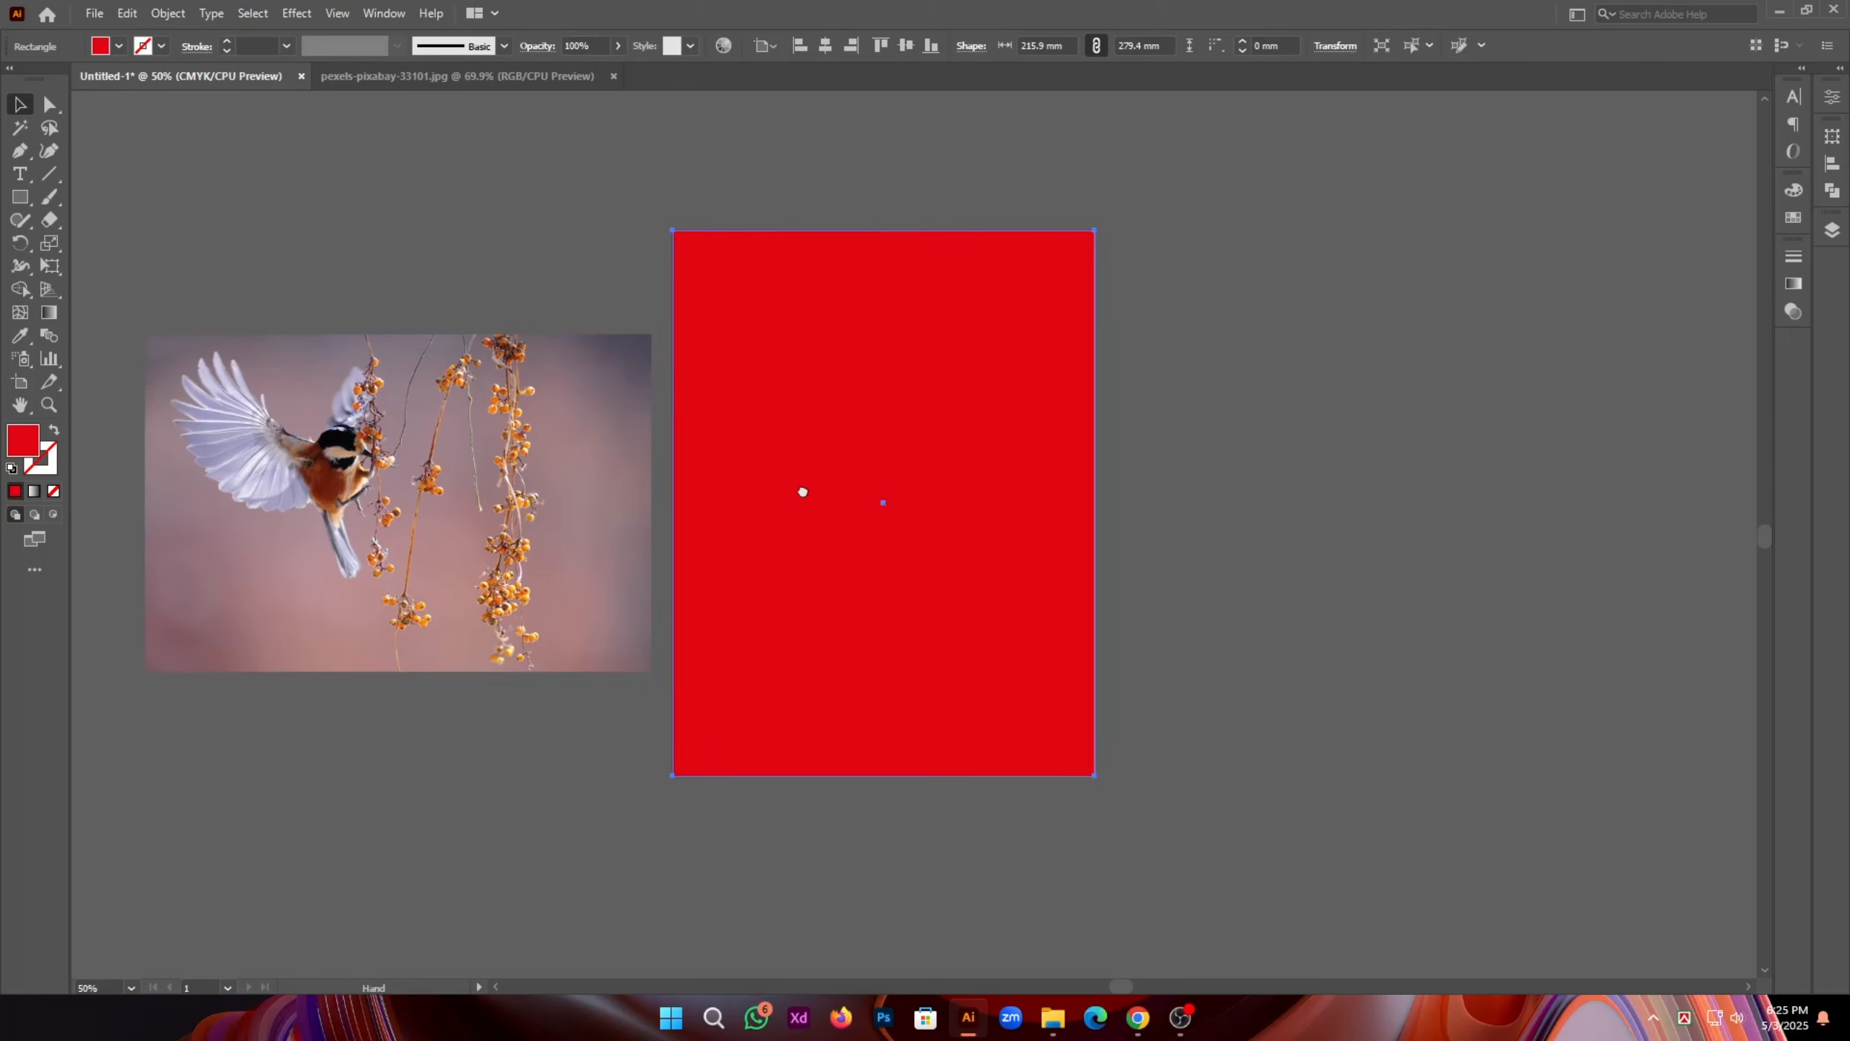
left_click_drag(353, 497, 1362, 495)
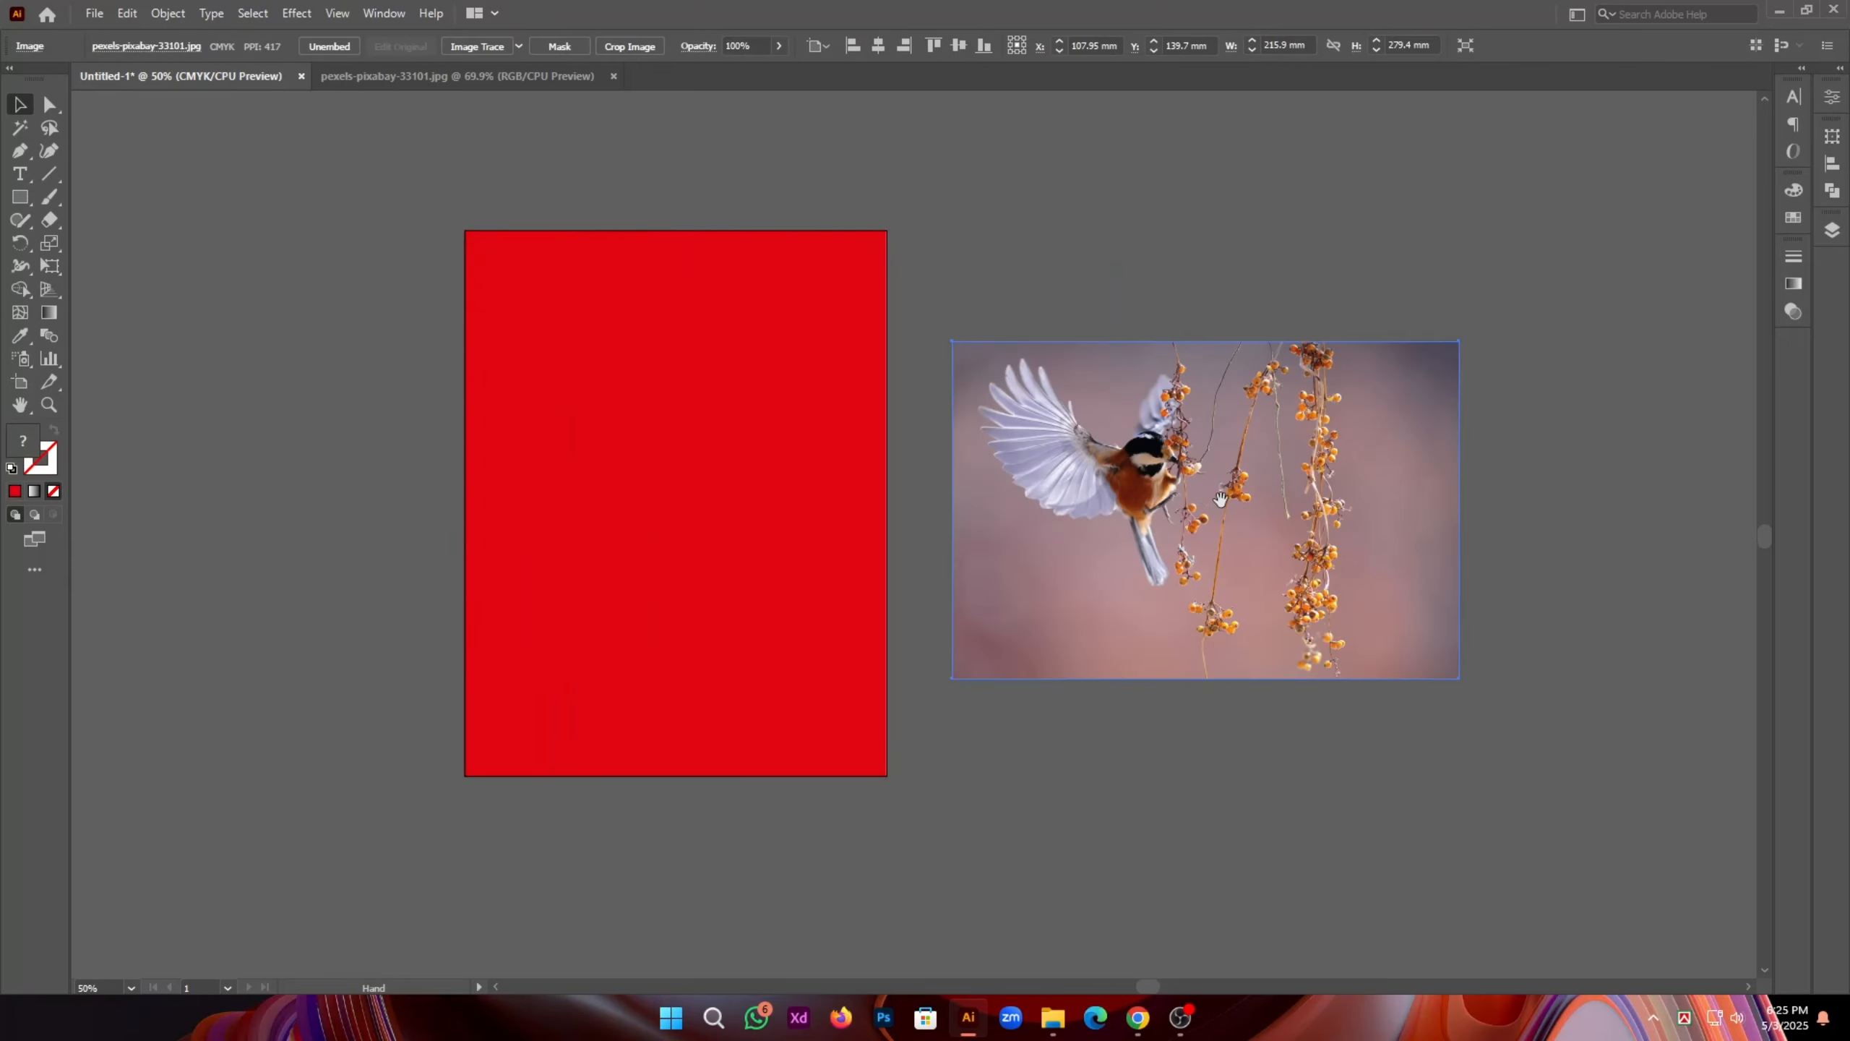
scroll(972, 492, "right", 5)
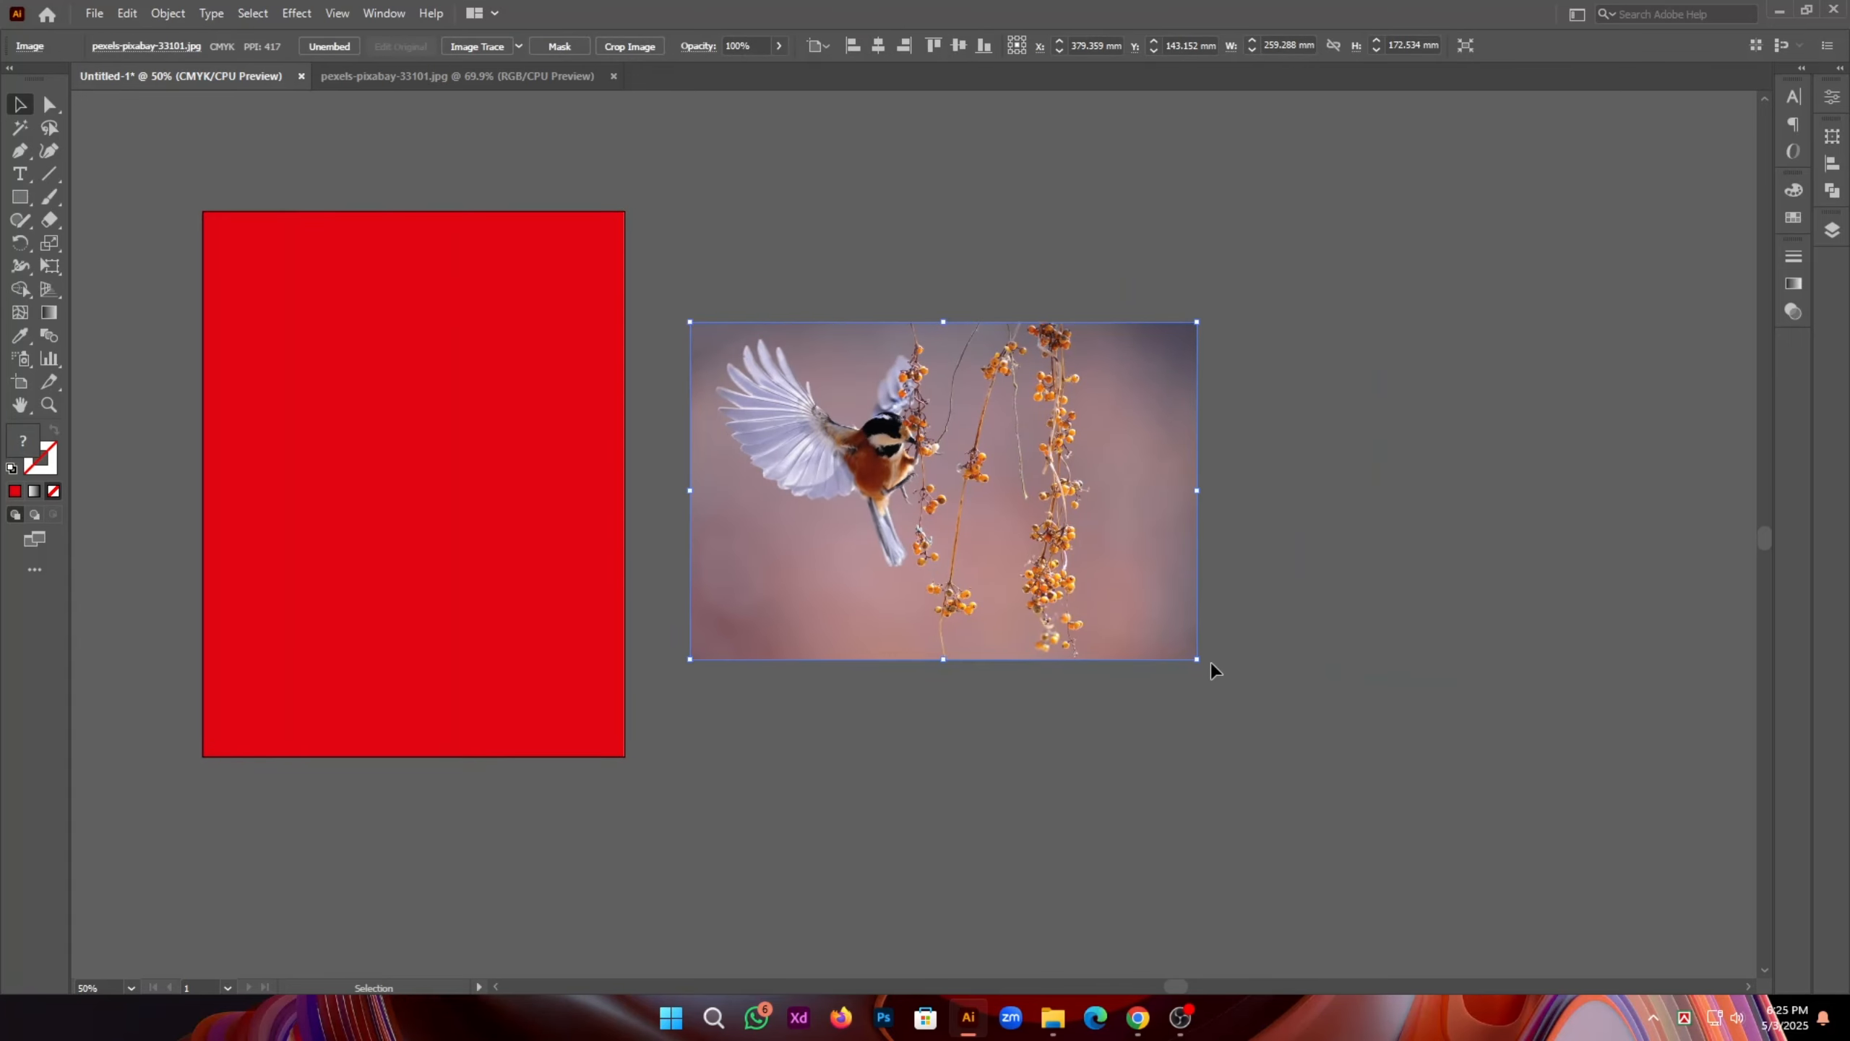
left_click_drag(1203, 660, 1338, 751)
mouse_move(1003, 618)
left_mouse_down()
mouse_move(1185, 618)
mouse_move(990, 589)
left_mouse_up()
left_click(309, 418)
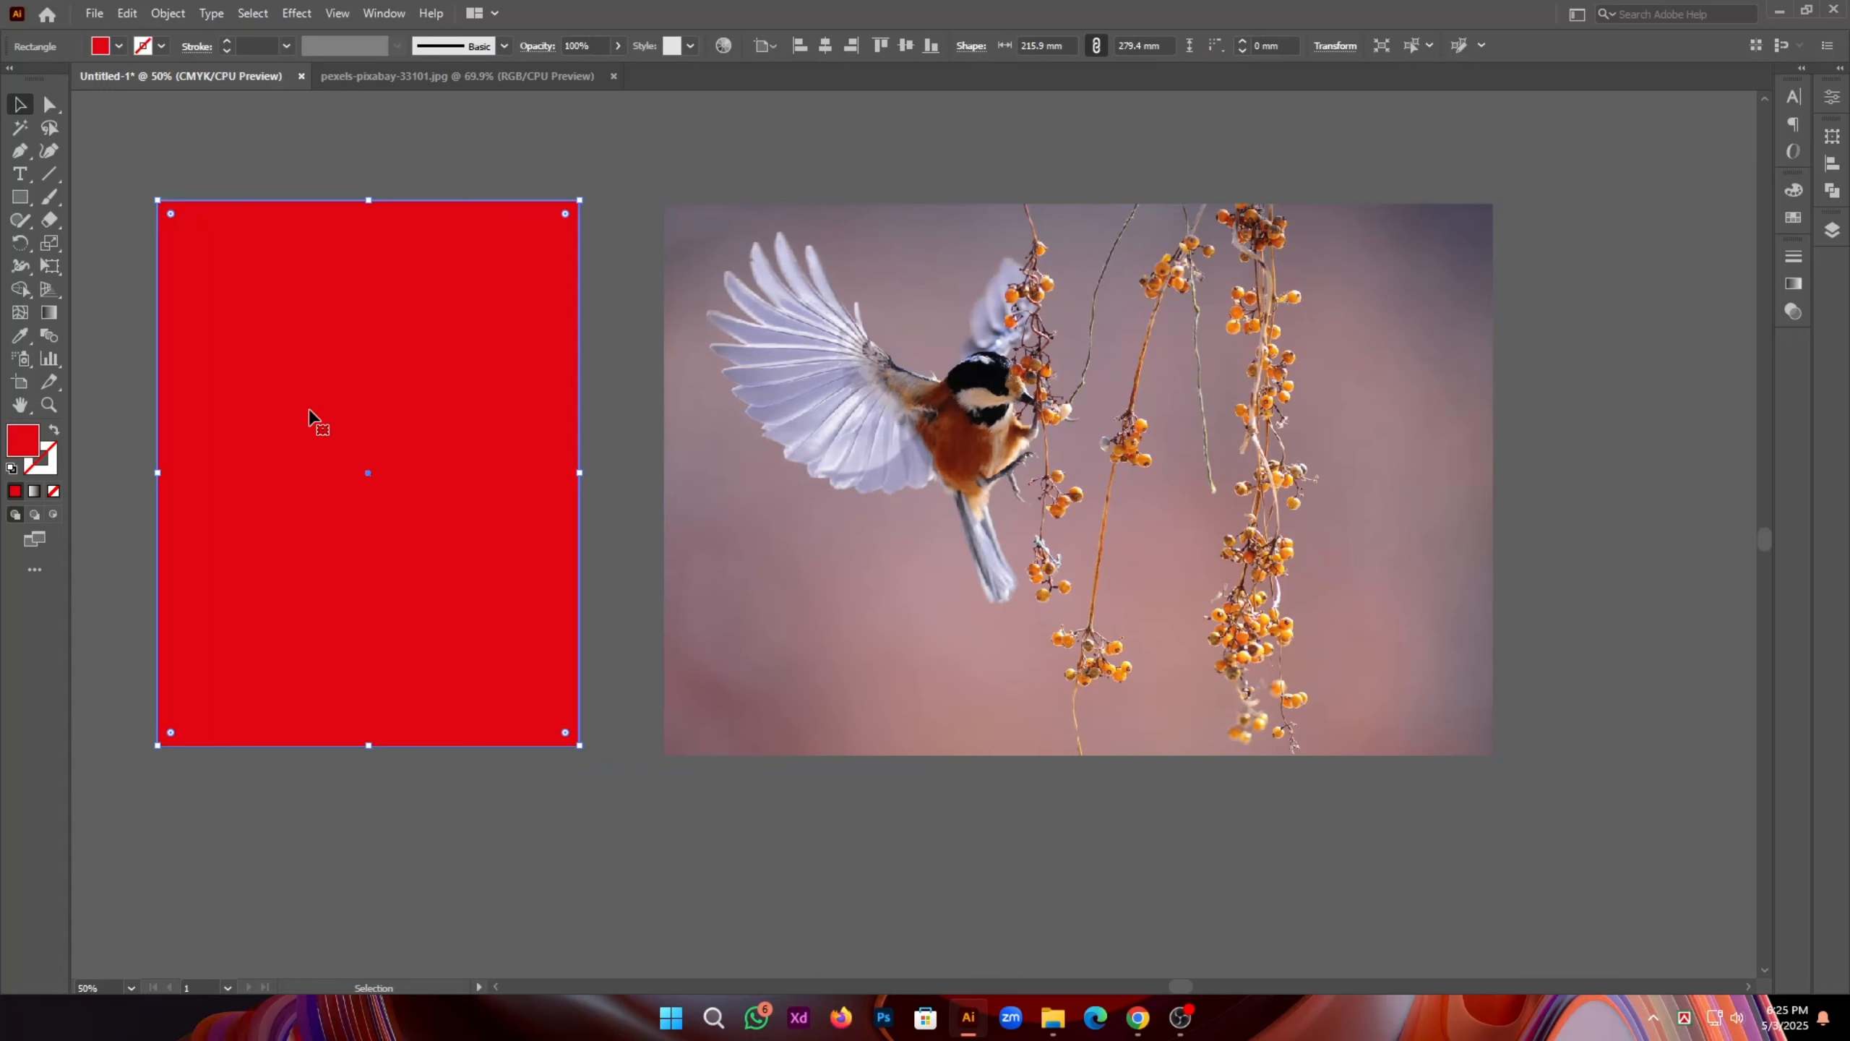
key("super")
key("super")
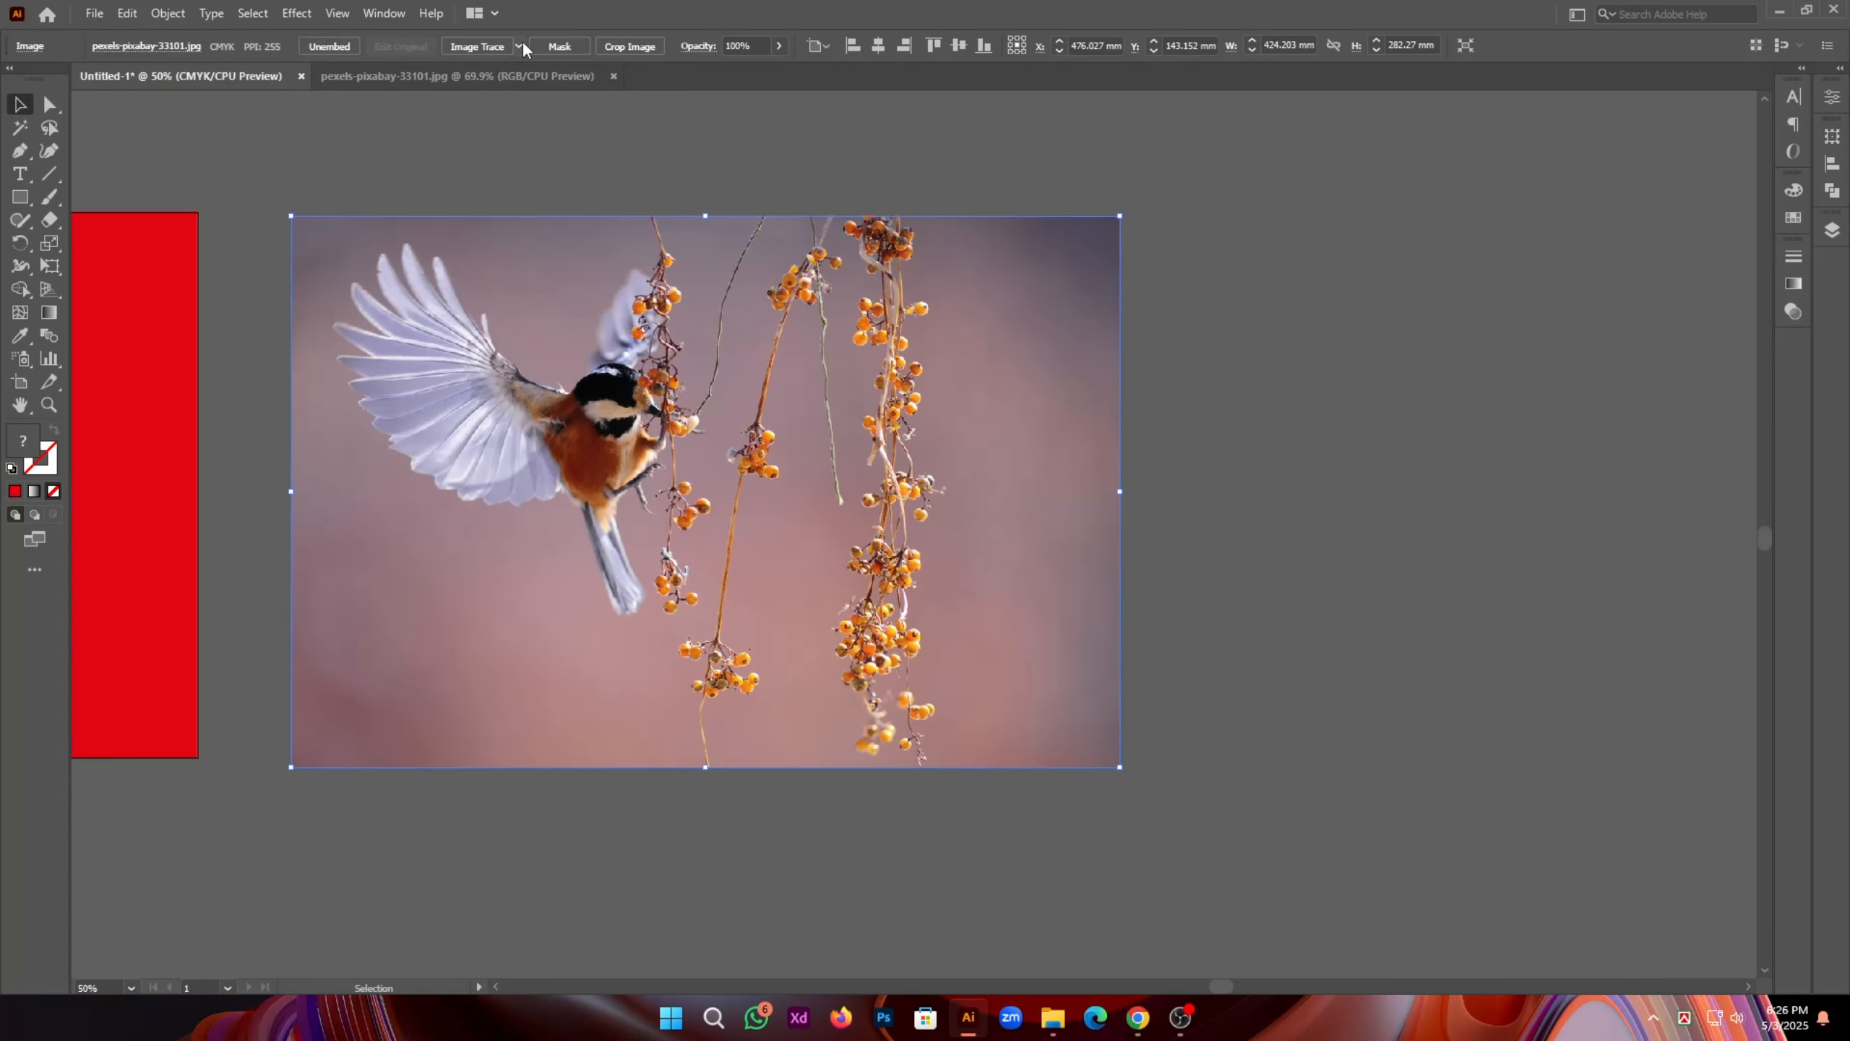
Step: Image-trace the bird photo with the High Fidelity Photo preset, expand the result into paths and deselect it
left_click(518, 45)
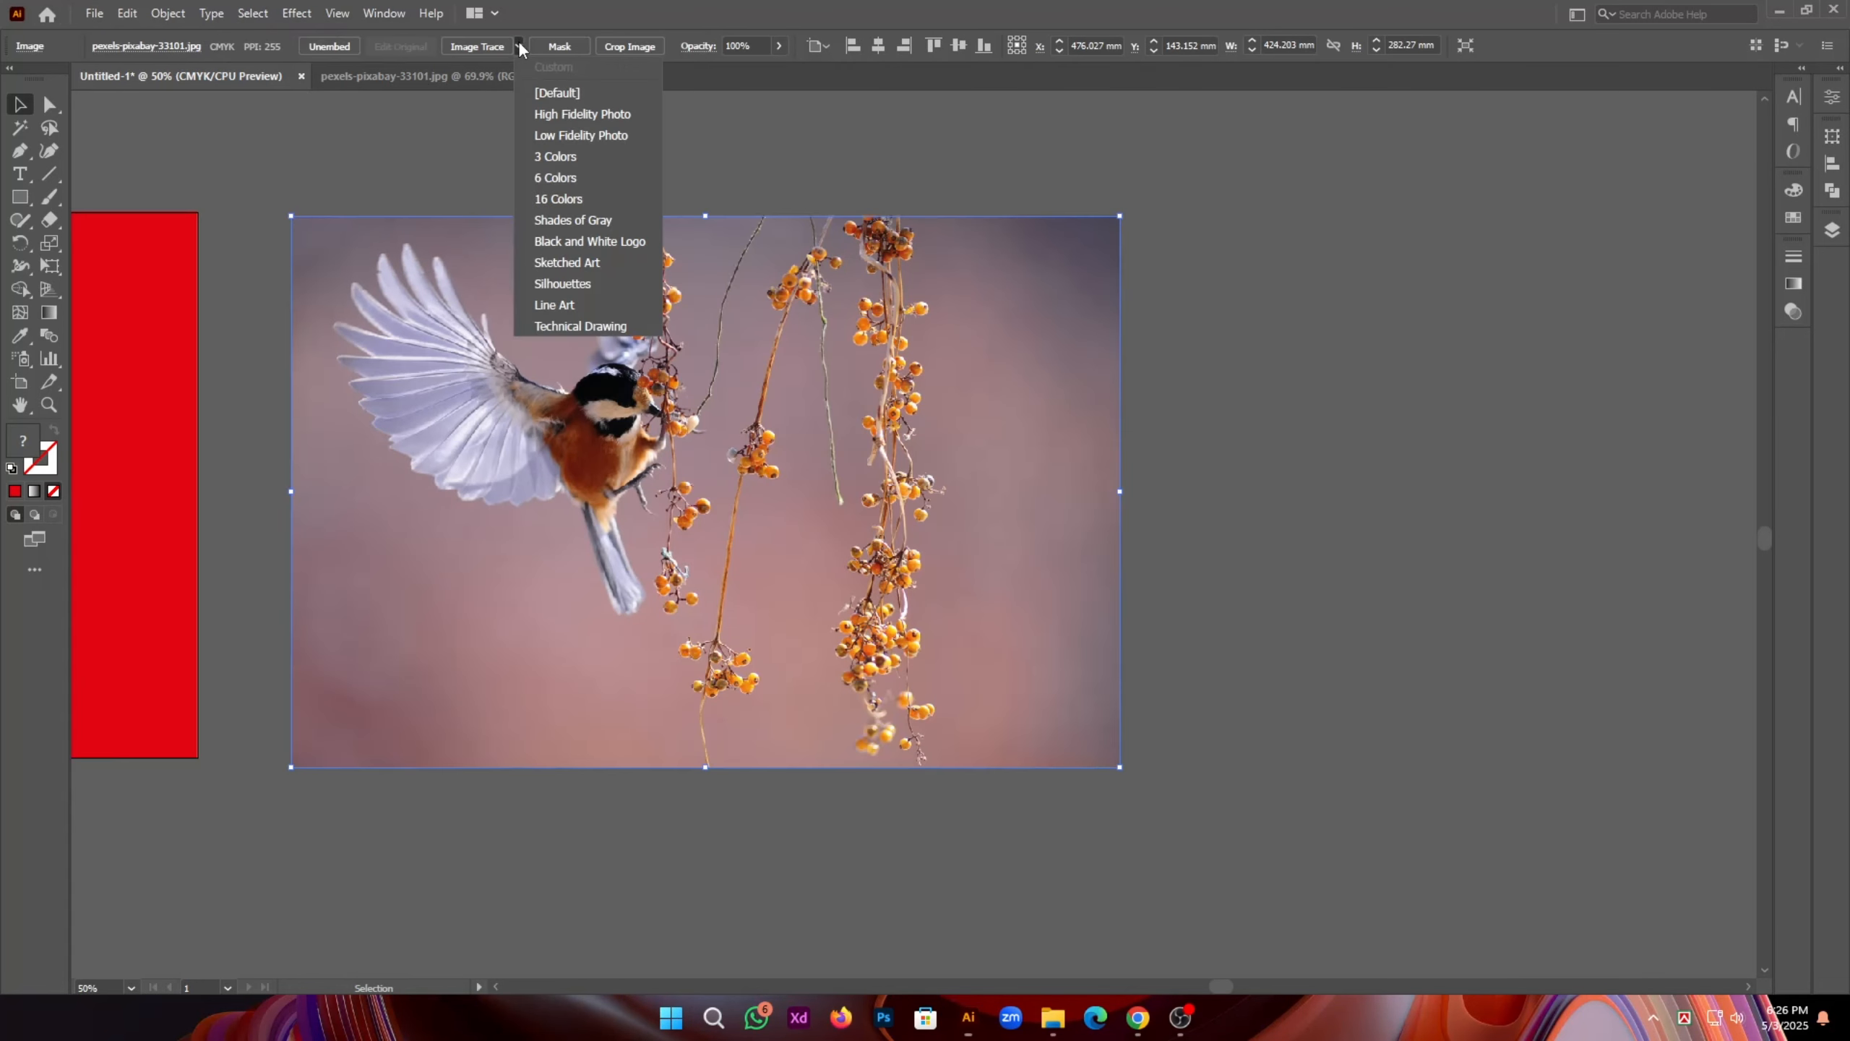
left_click(571, 116)
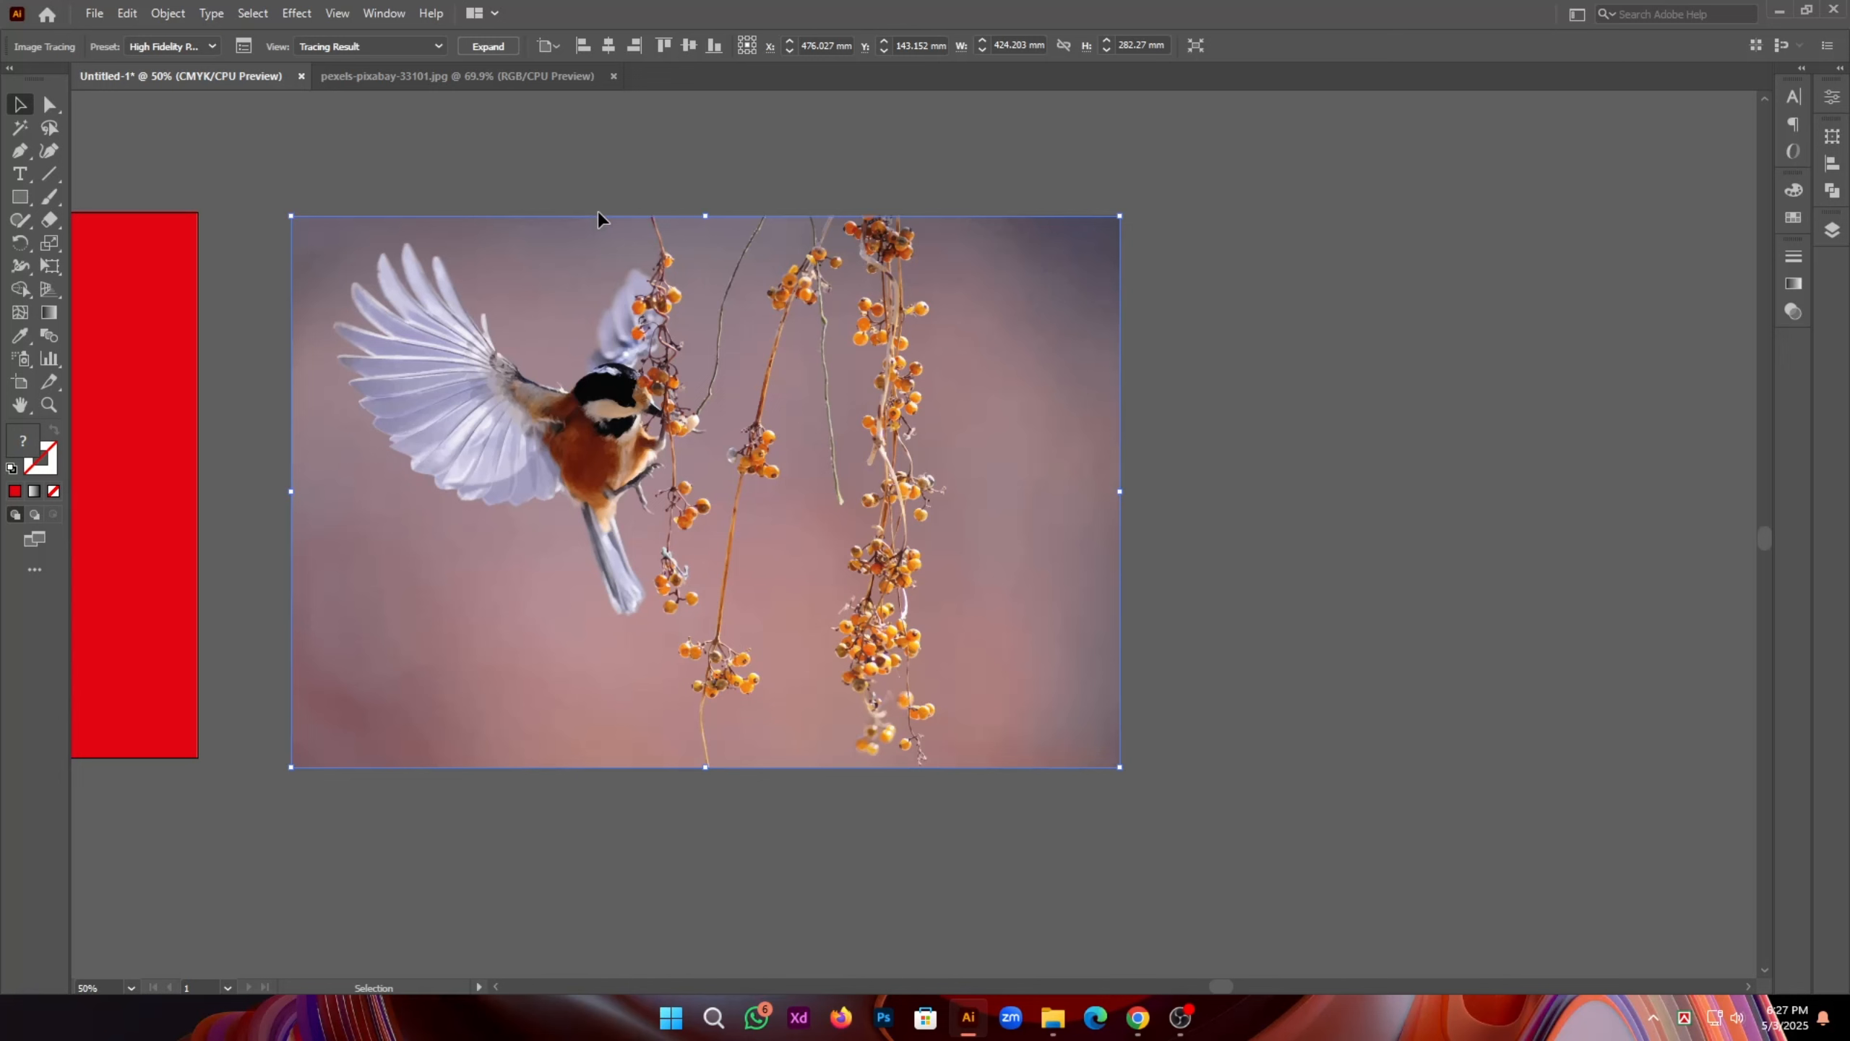
left_click(492, 45)
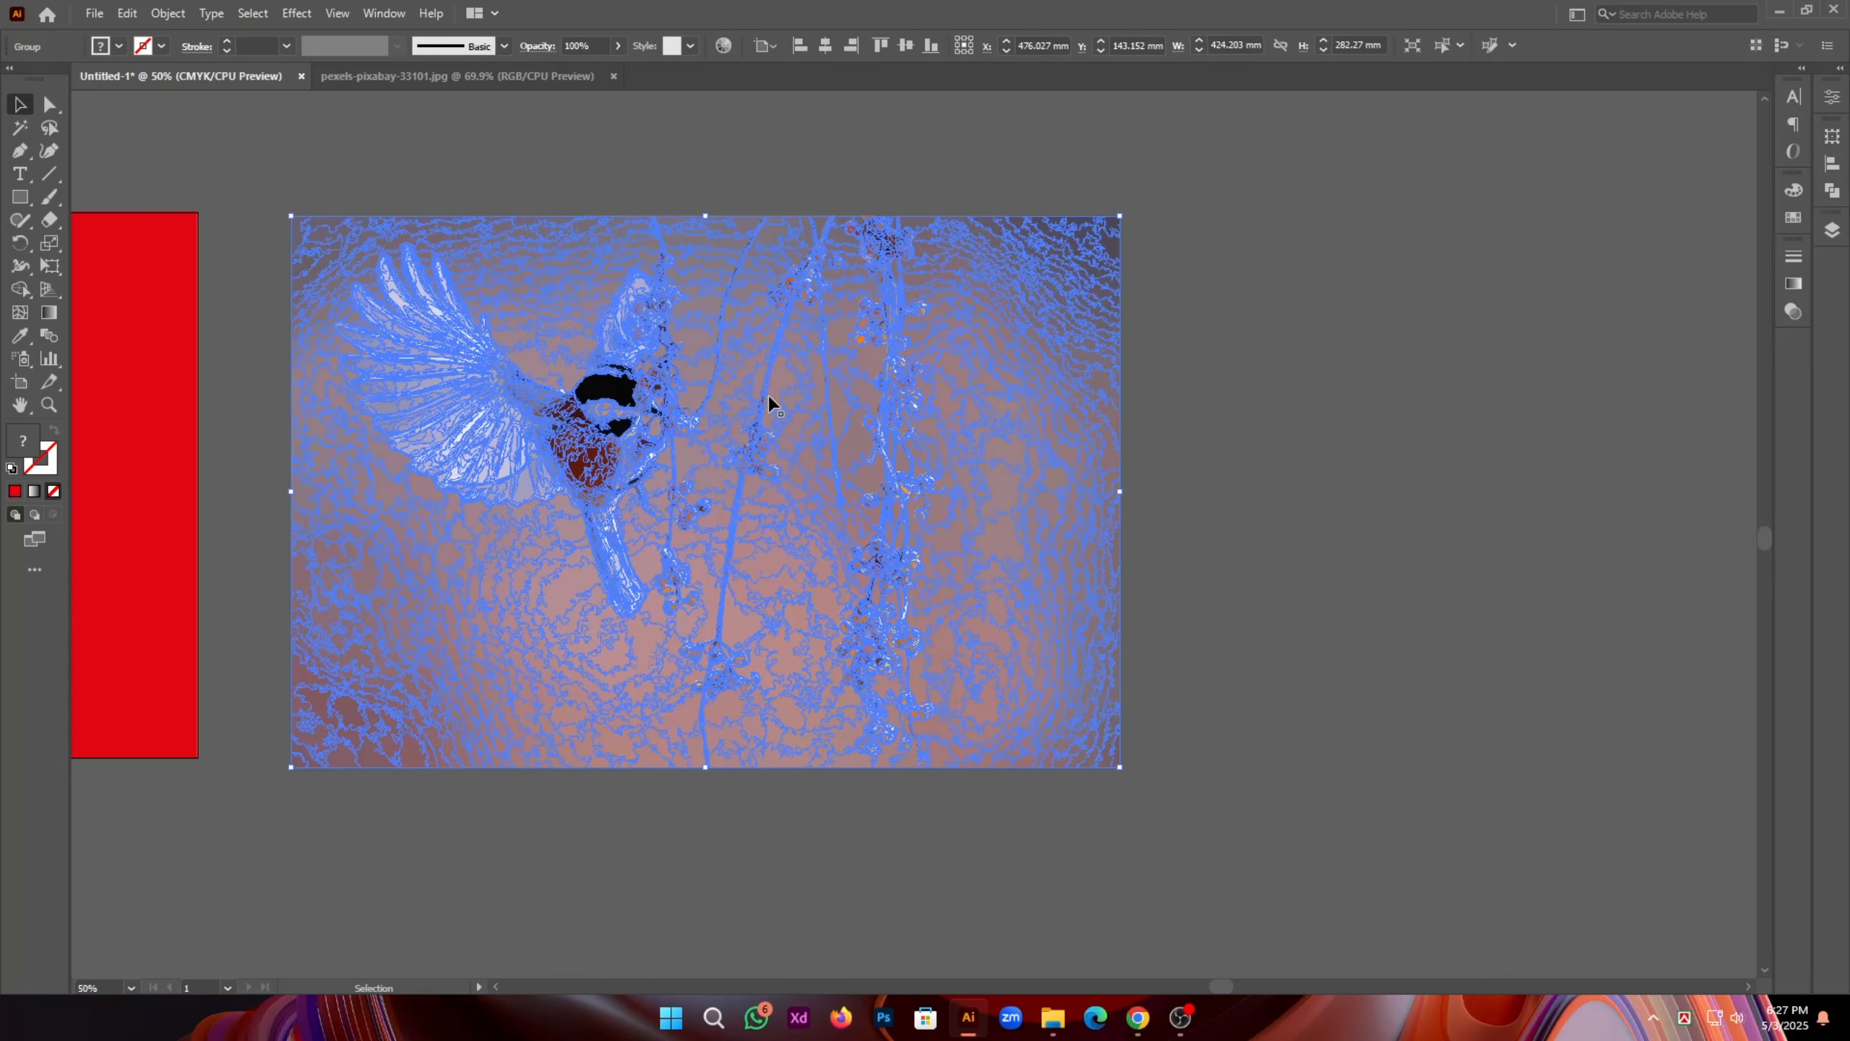
key("a")
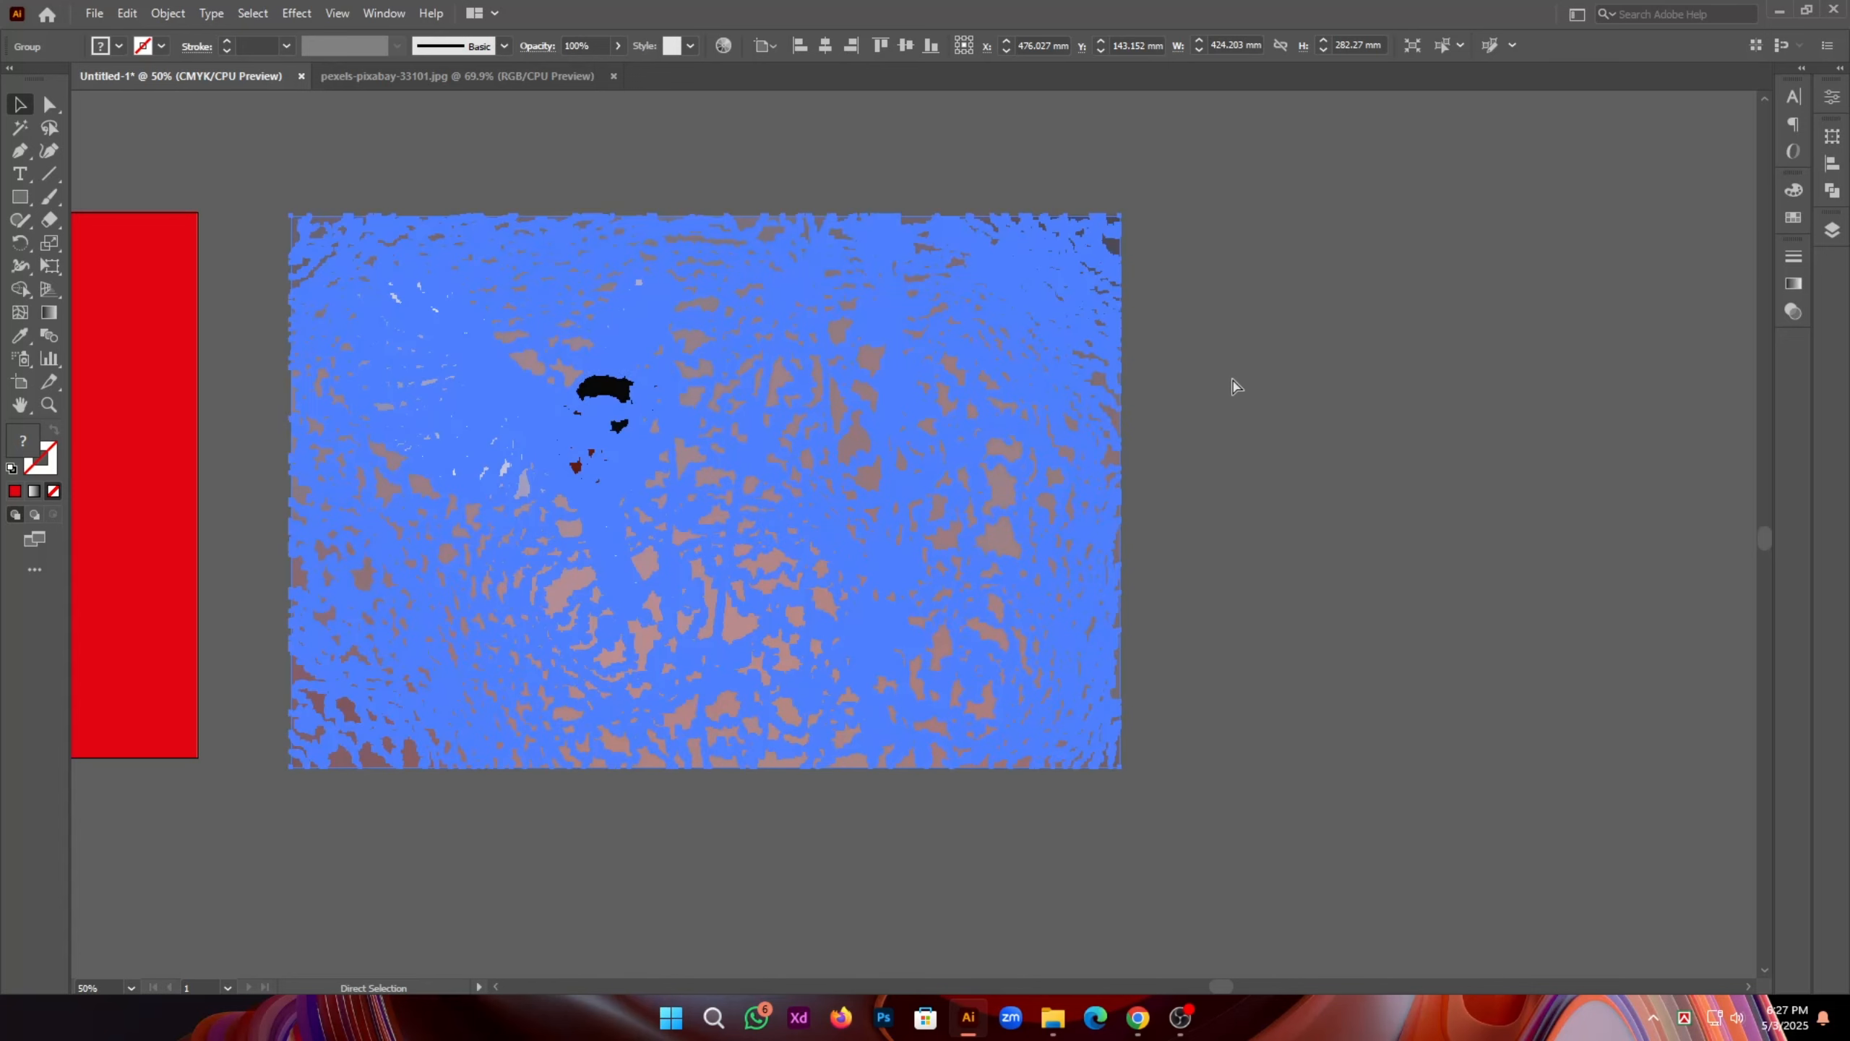
left_click(1235, 386)
left_click_drag(798, 408, 896, 402)
key("v")
left_click(1157, 336)
key("space")
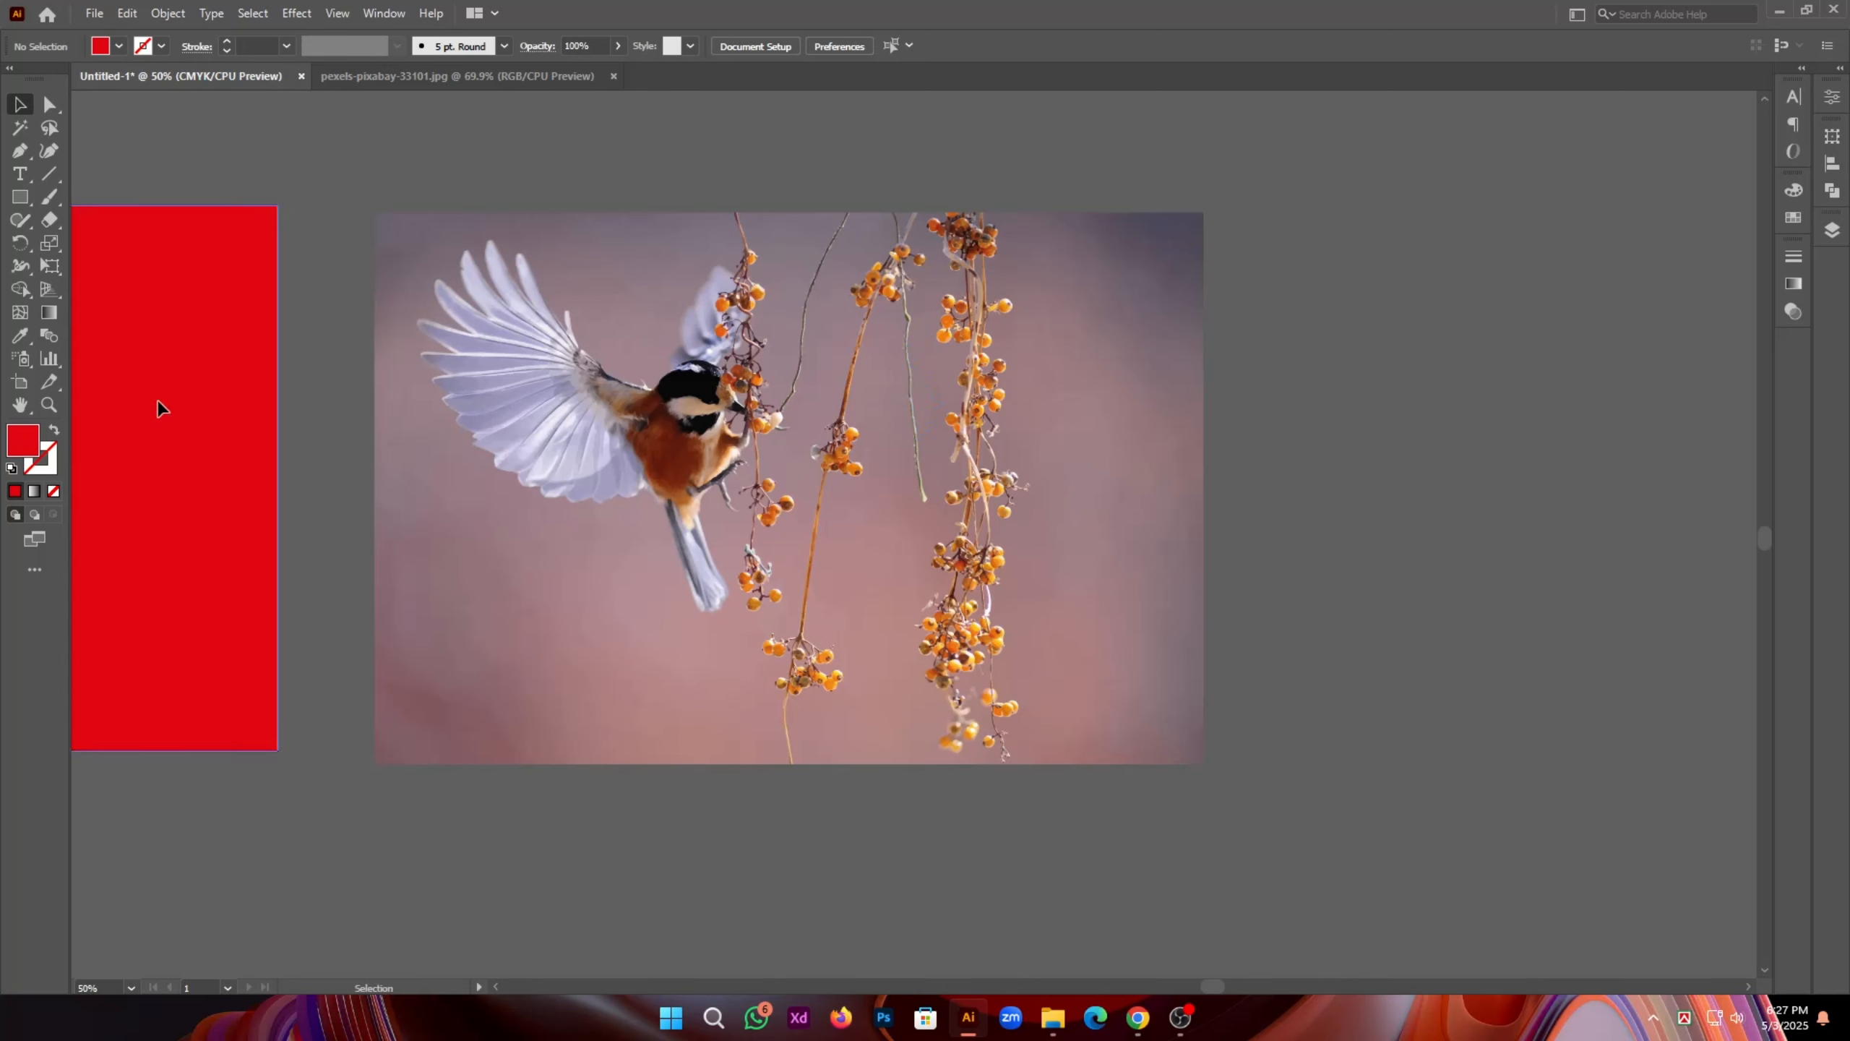
Step: Move the red rectangle over the bird in the traced photo and bring it to the front
left_click_drag(164, 403, 721, 415)
right_click(696, 414)
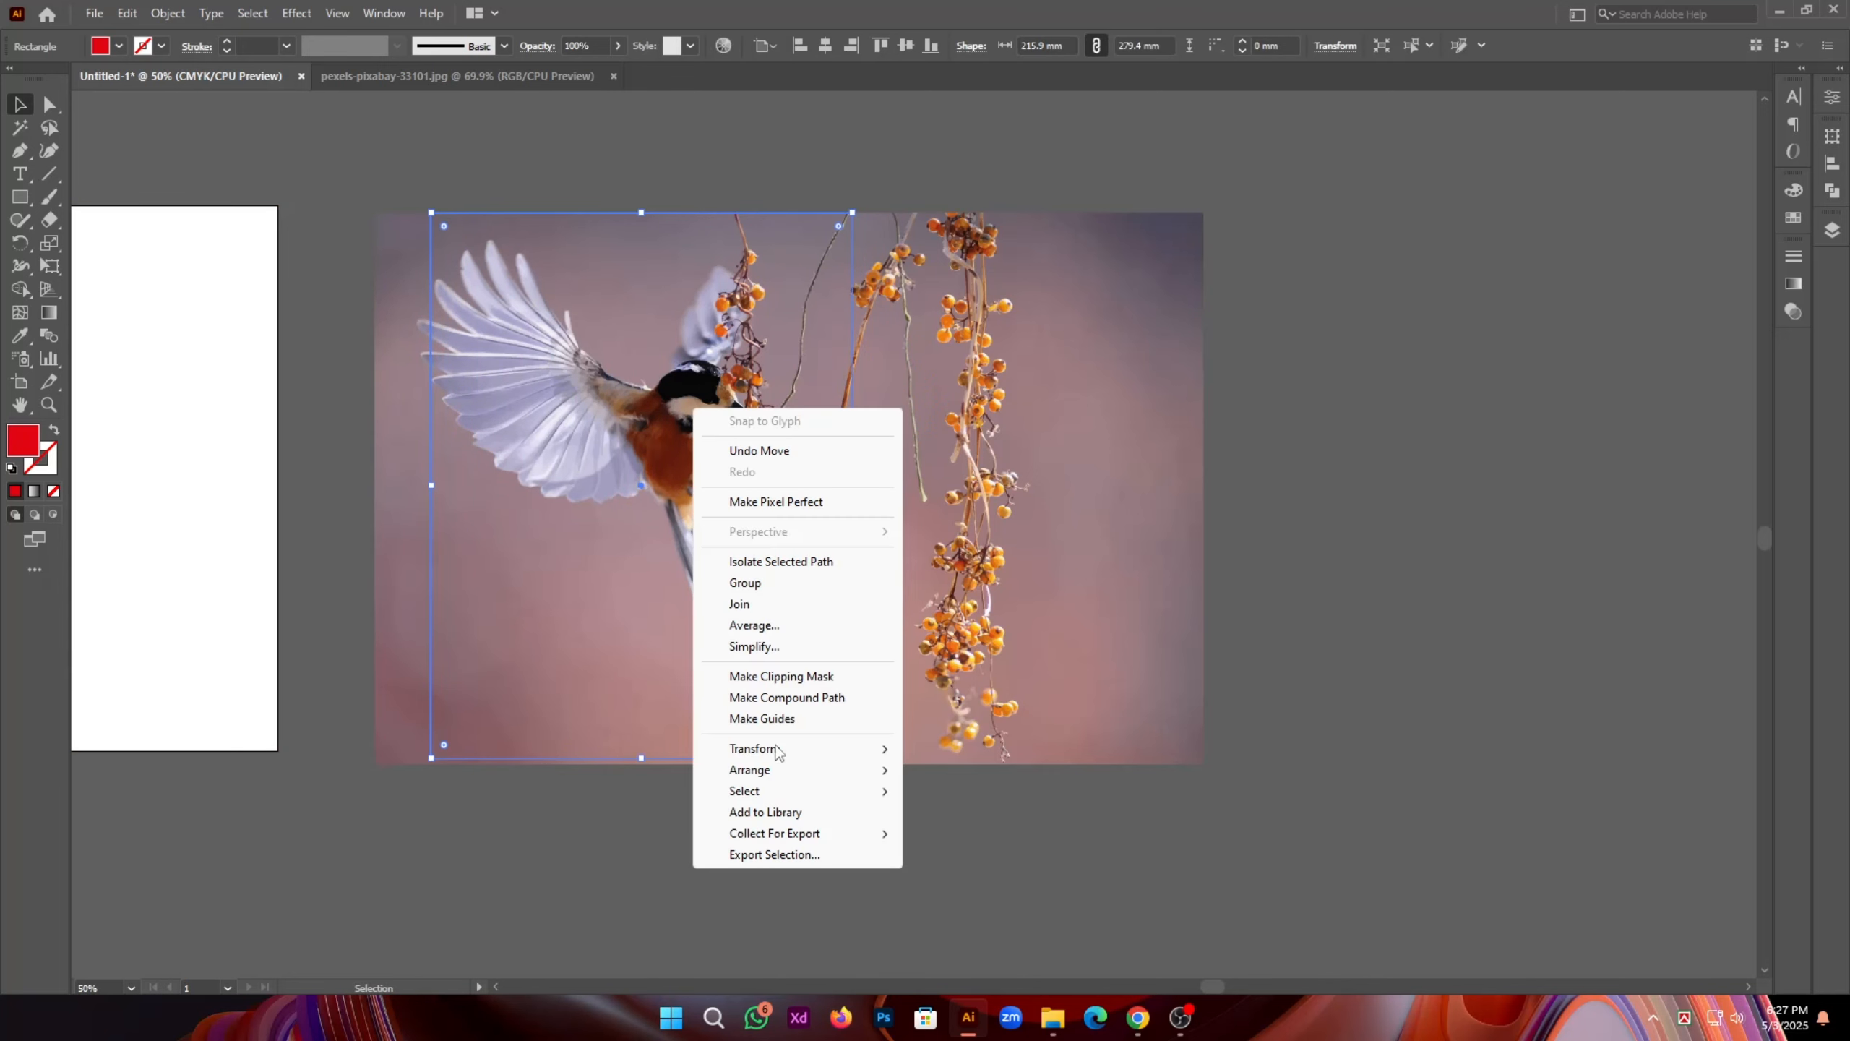
mouse_move(883, 774)
left_click(947, 769)
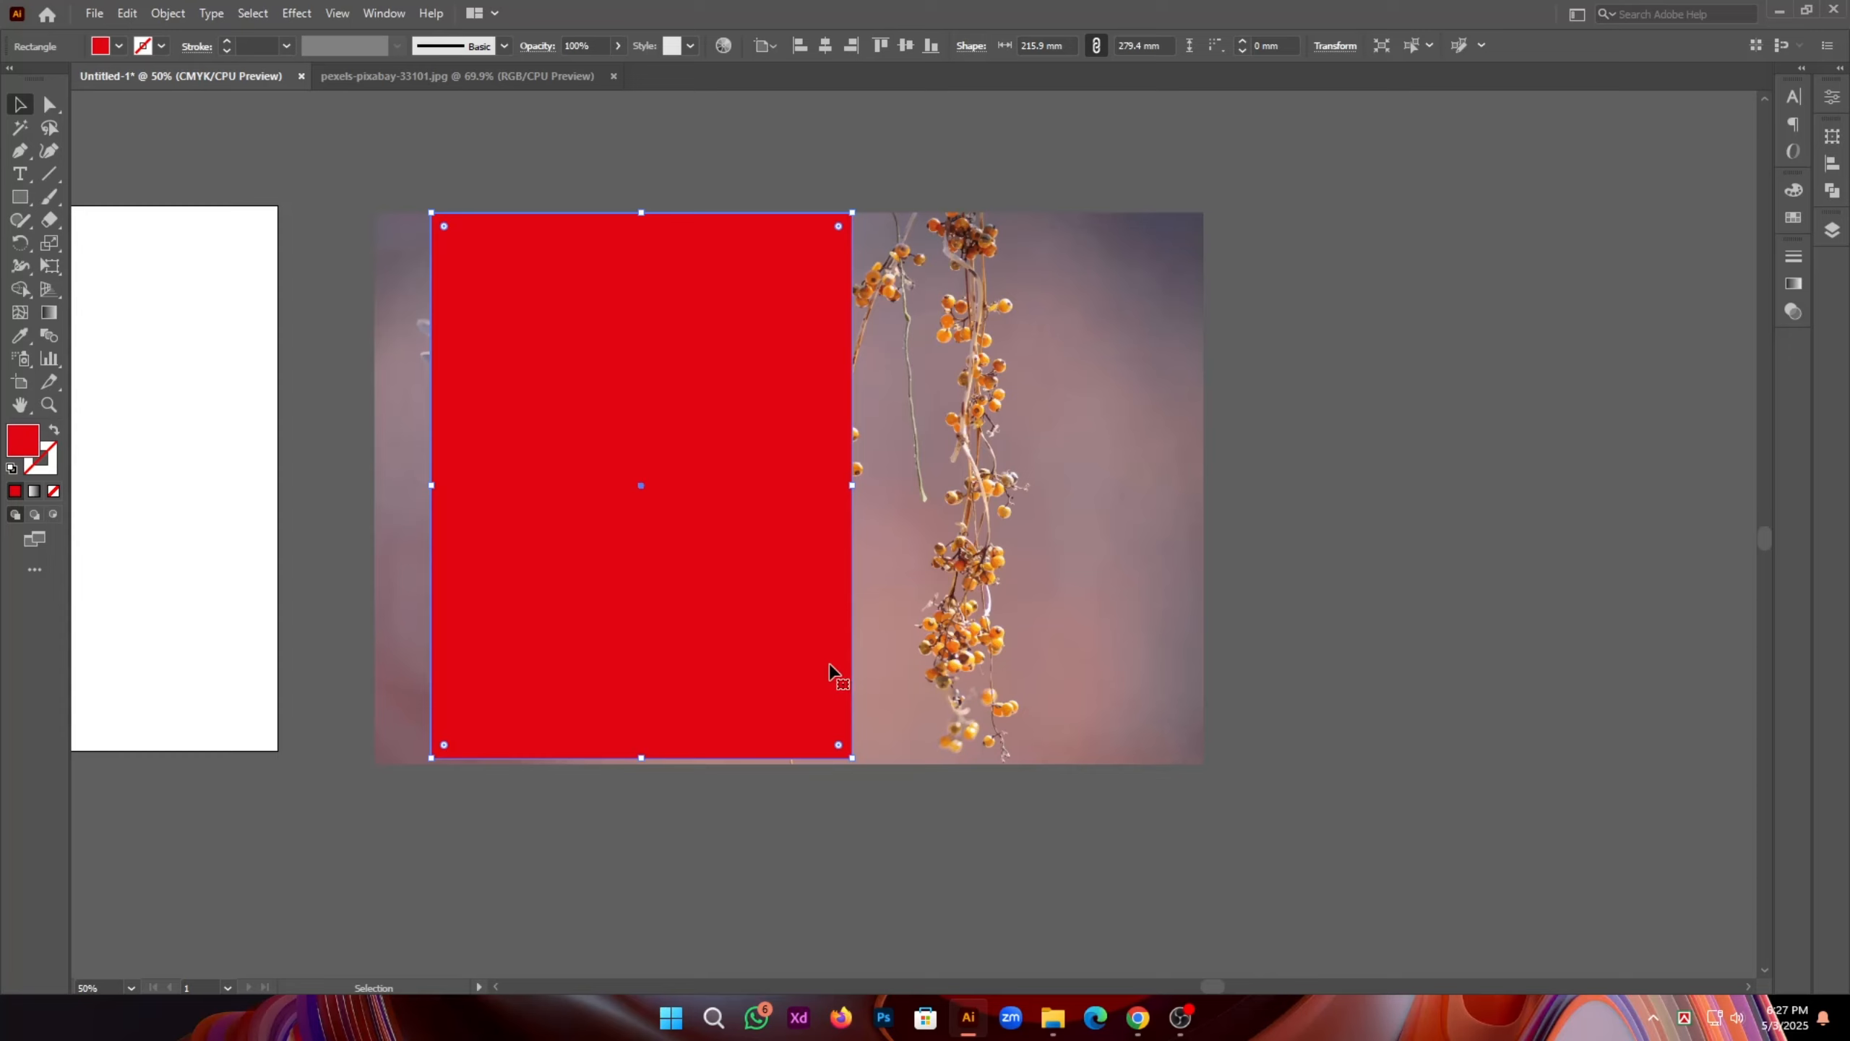
Step: Shift the red rectangle slightly to frame the whole bird, then clip the traced photo to it with a clipping mask
left_click_drag(809, 628, 763, 616)
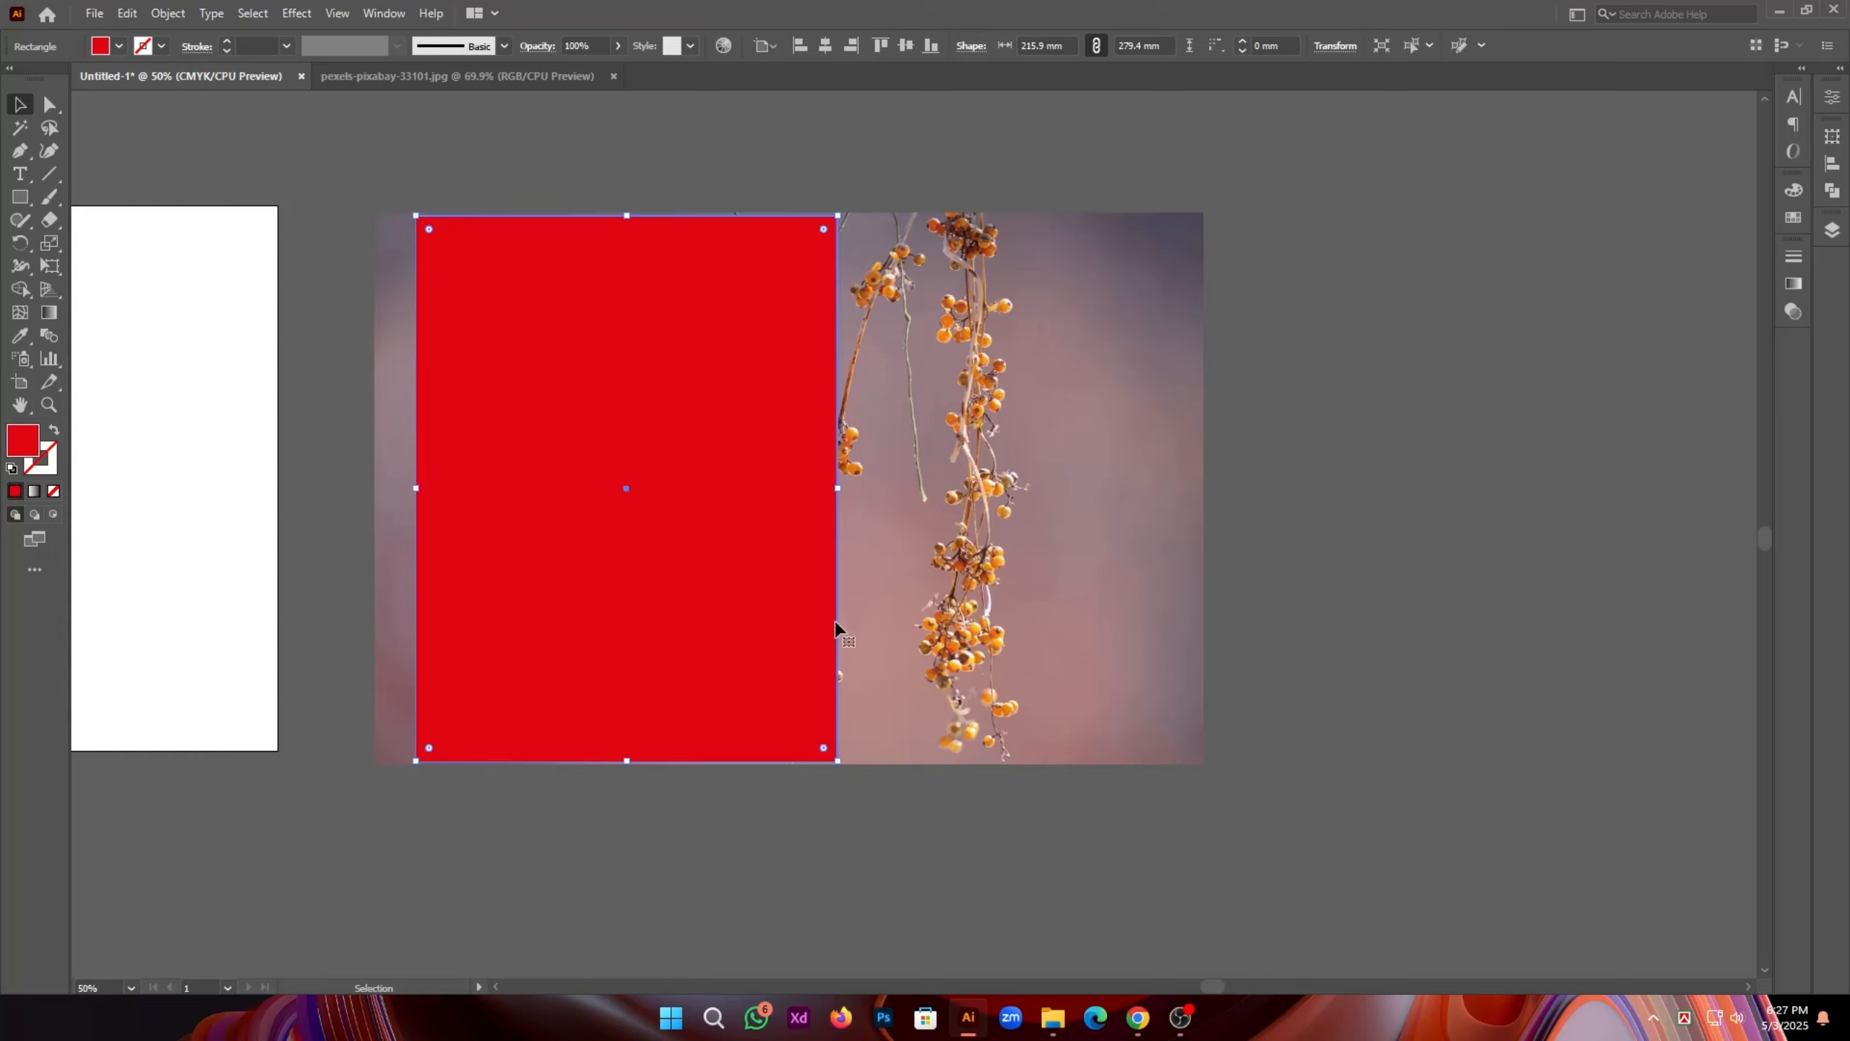
left_click_drag(674, 194, 800, 423)
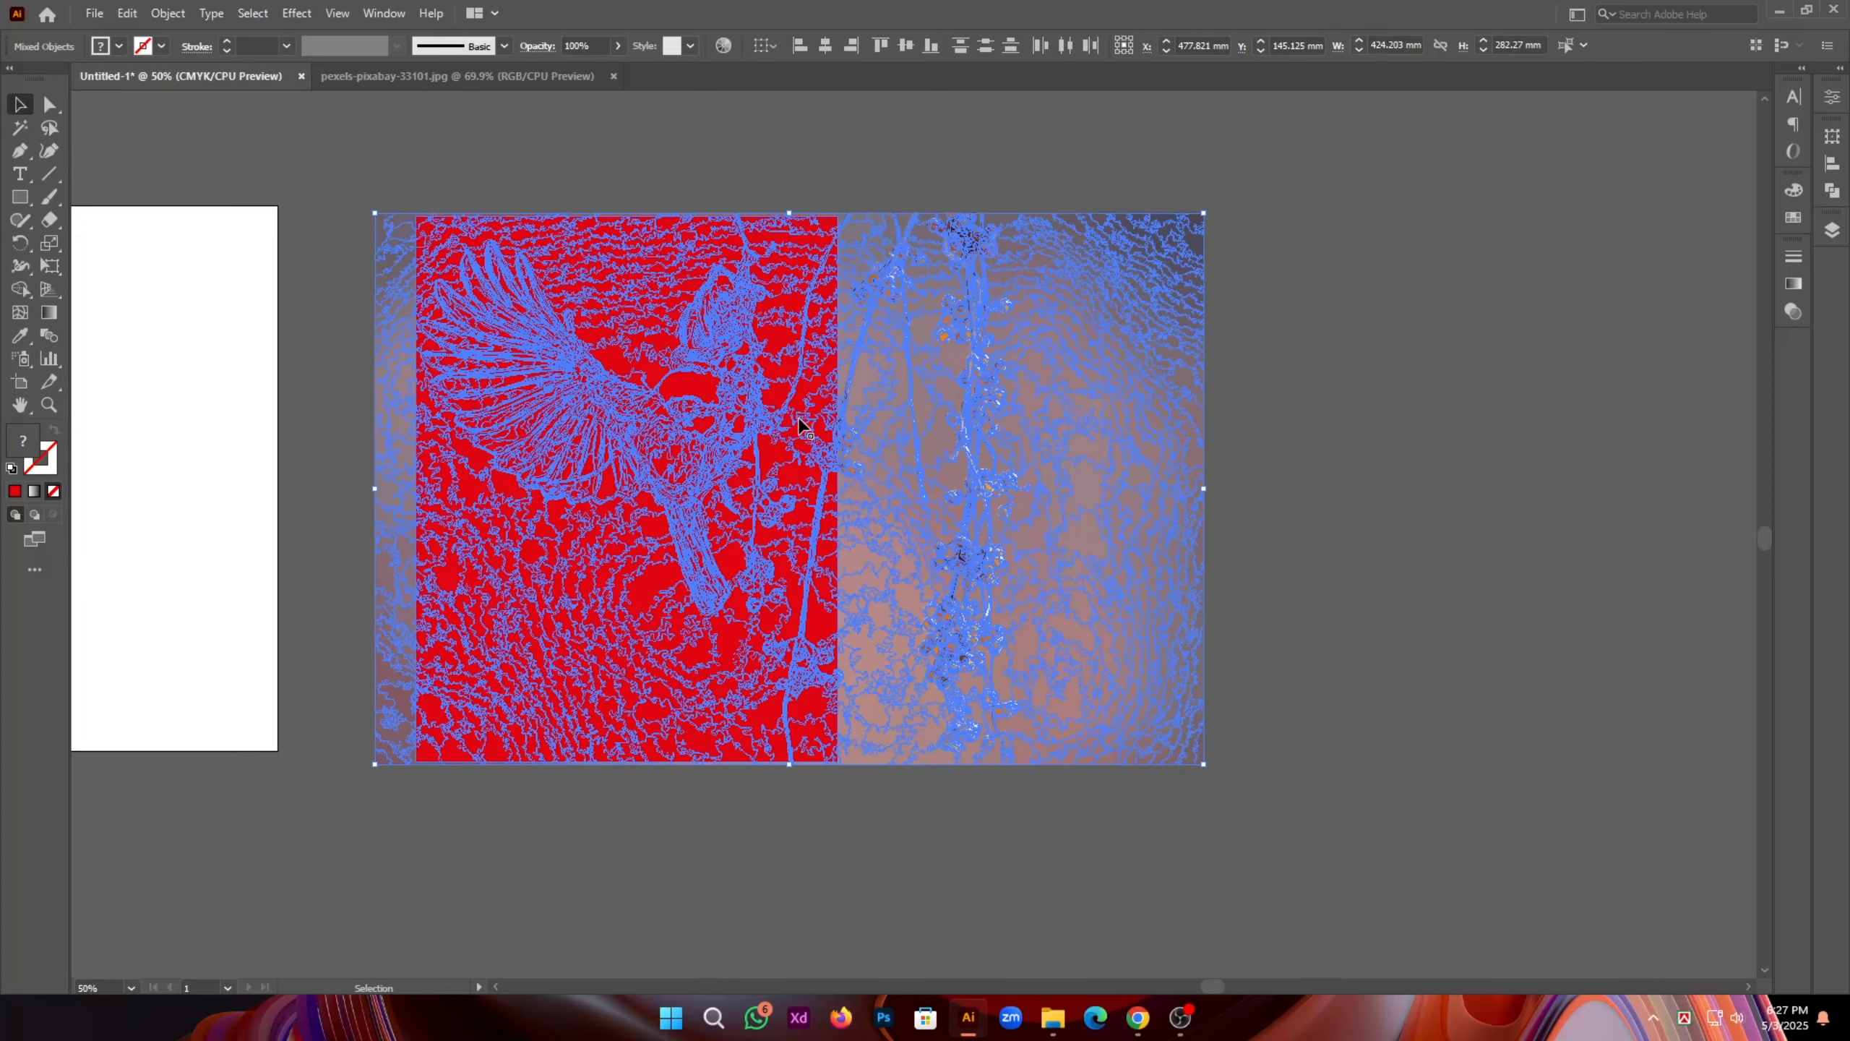
right_click(803, 427)
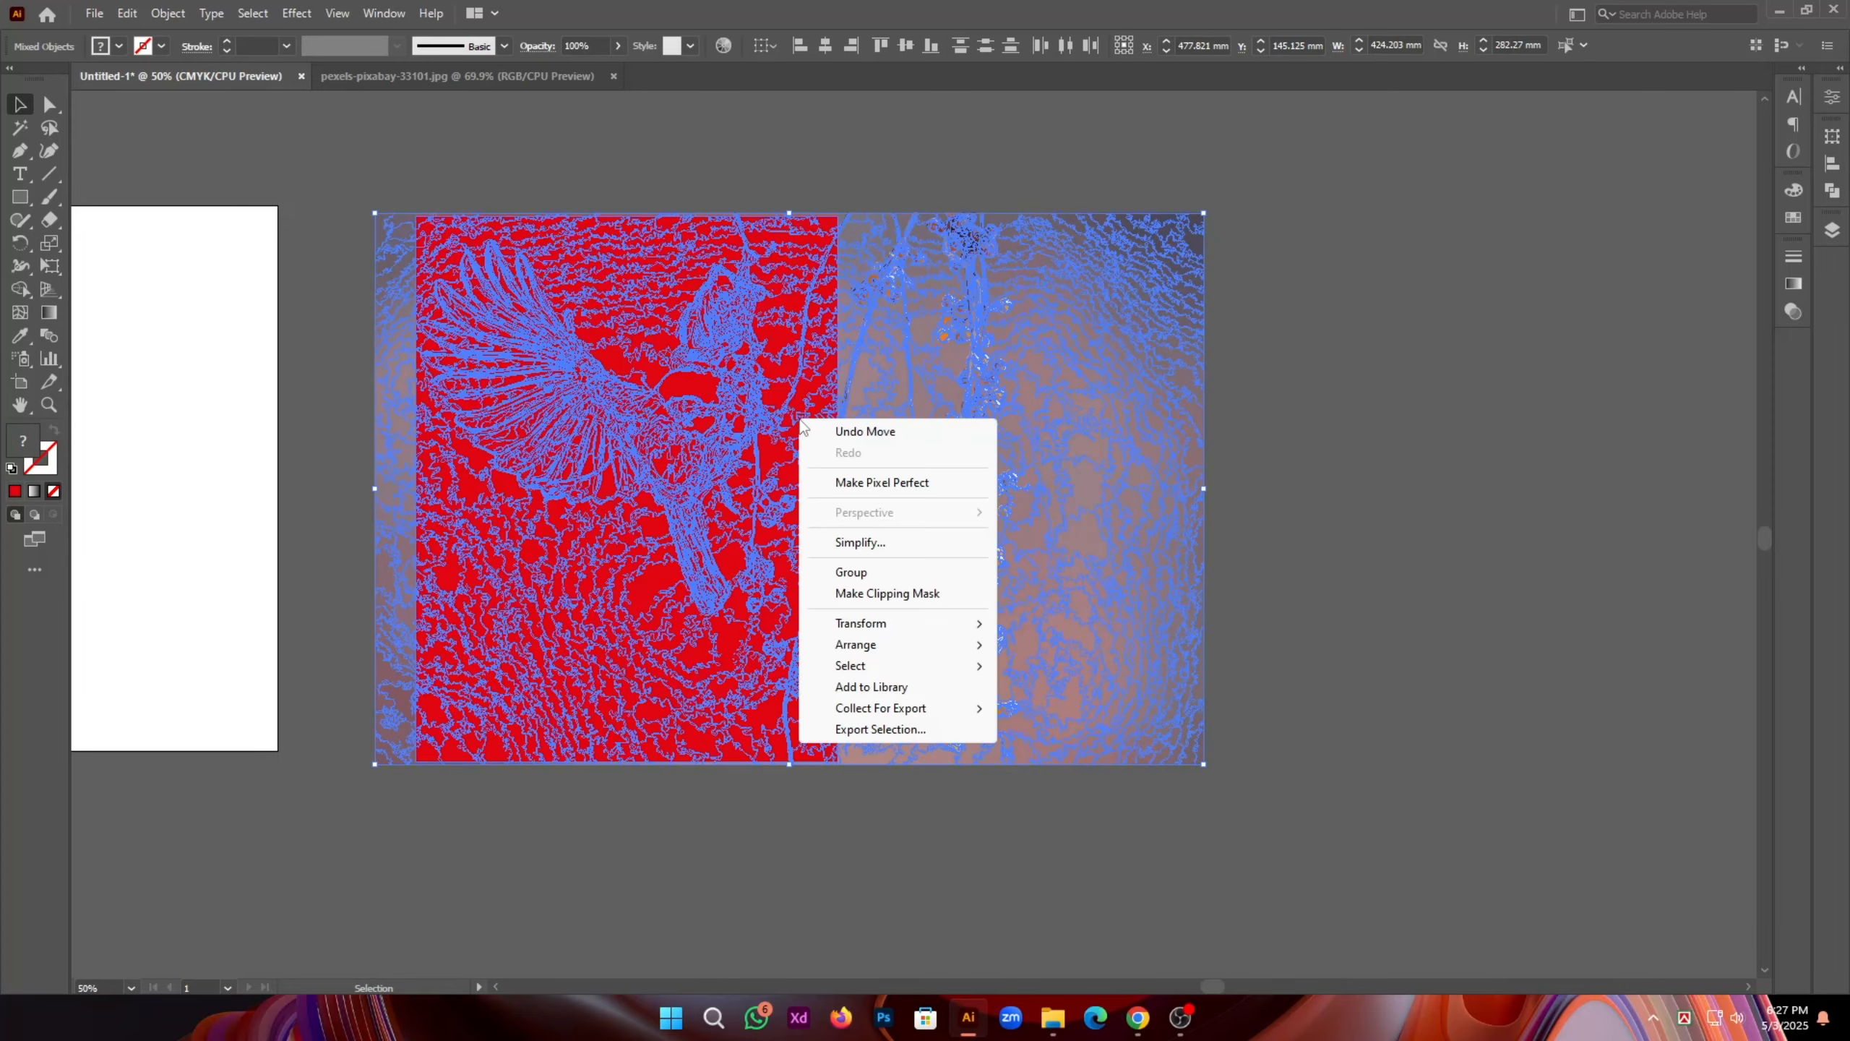
left_click(874, 593)
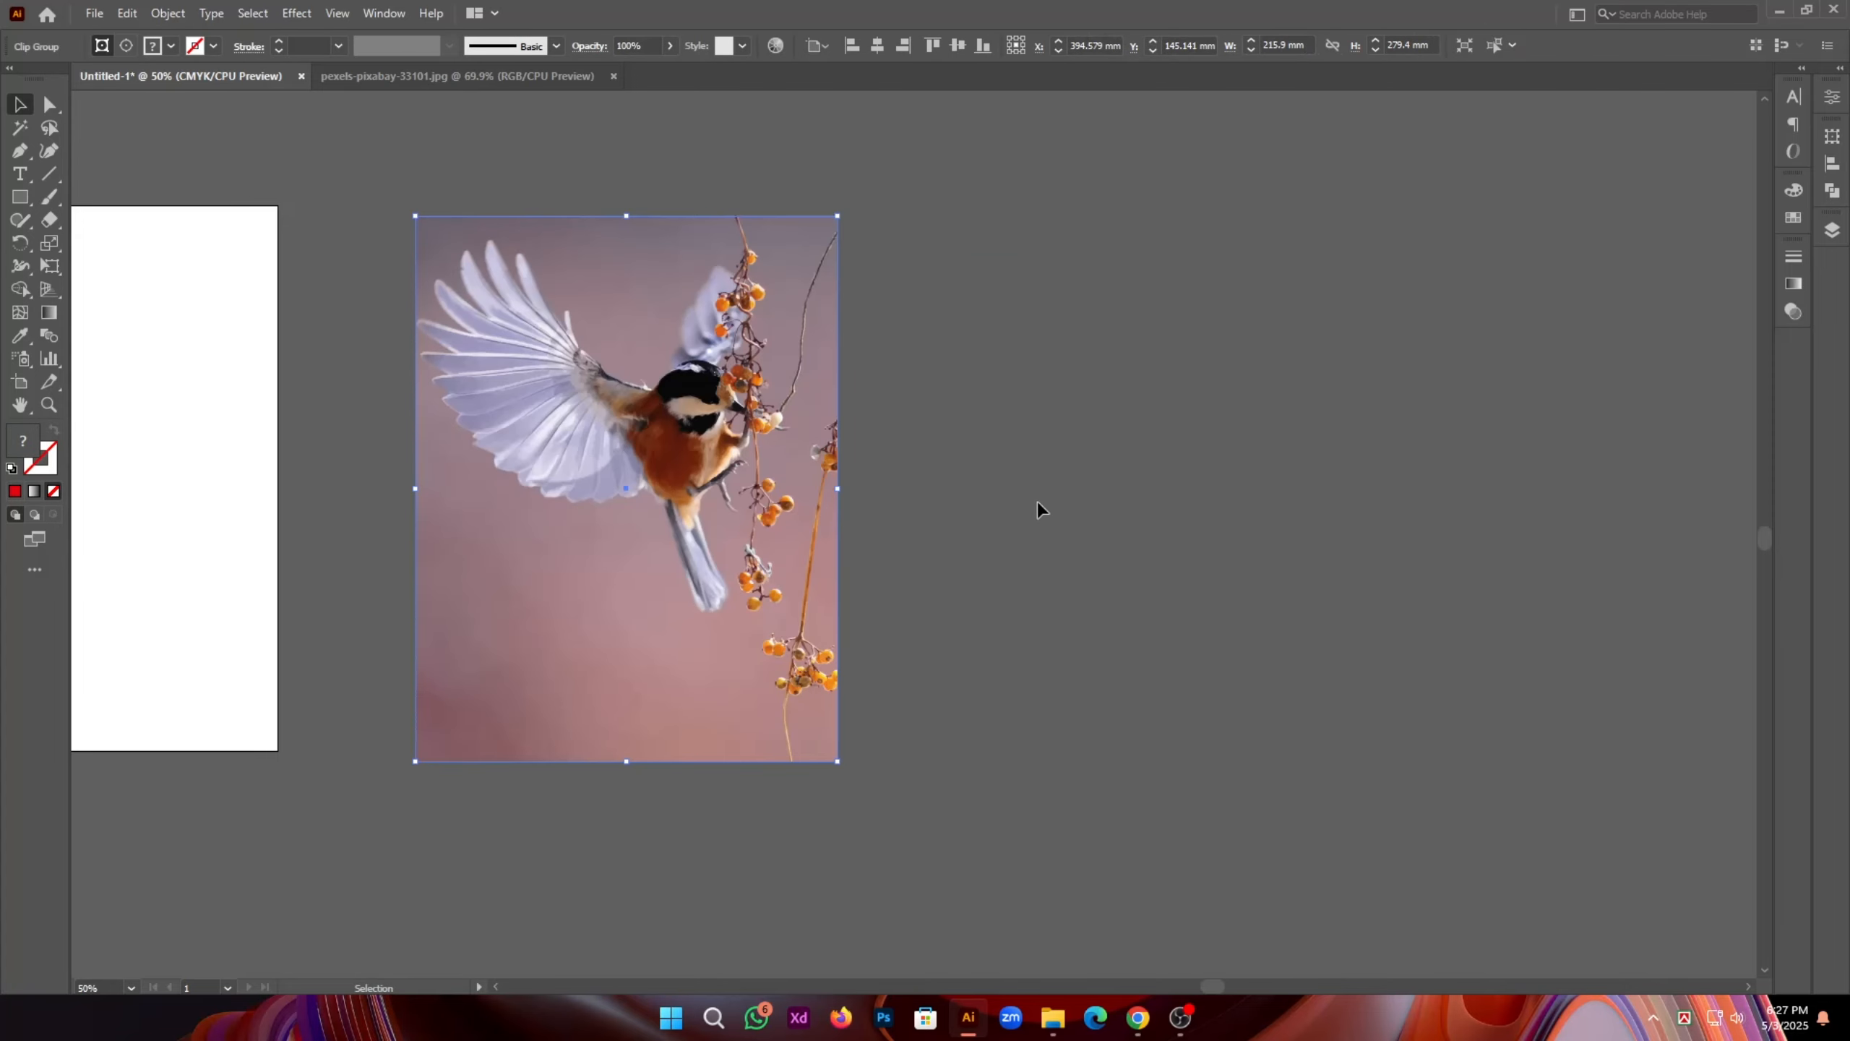
Step: Move the clipped bird photo onto the artboard so it fills the page exactly, and deselect it
left_click_drag(409, 558, 938, 555)
left_click_drag(1229, 582, 667, 579)
left_click(946, 552)
left_click_drag(909, 551, 962, 536)
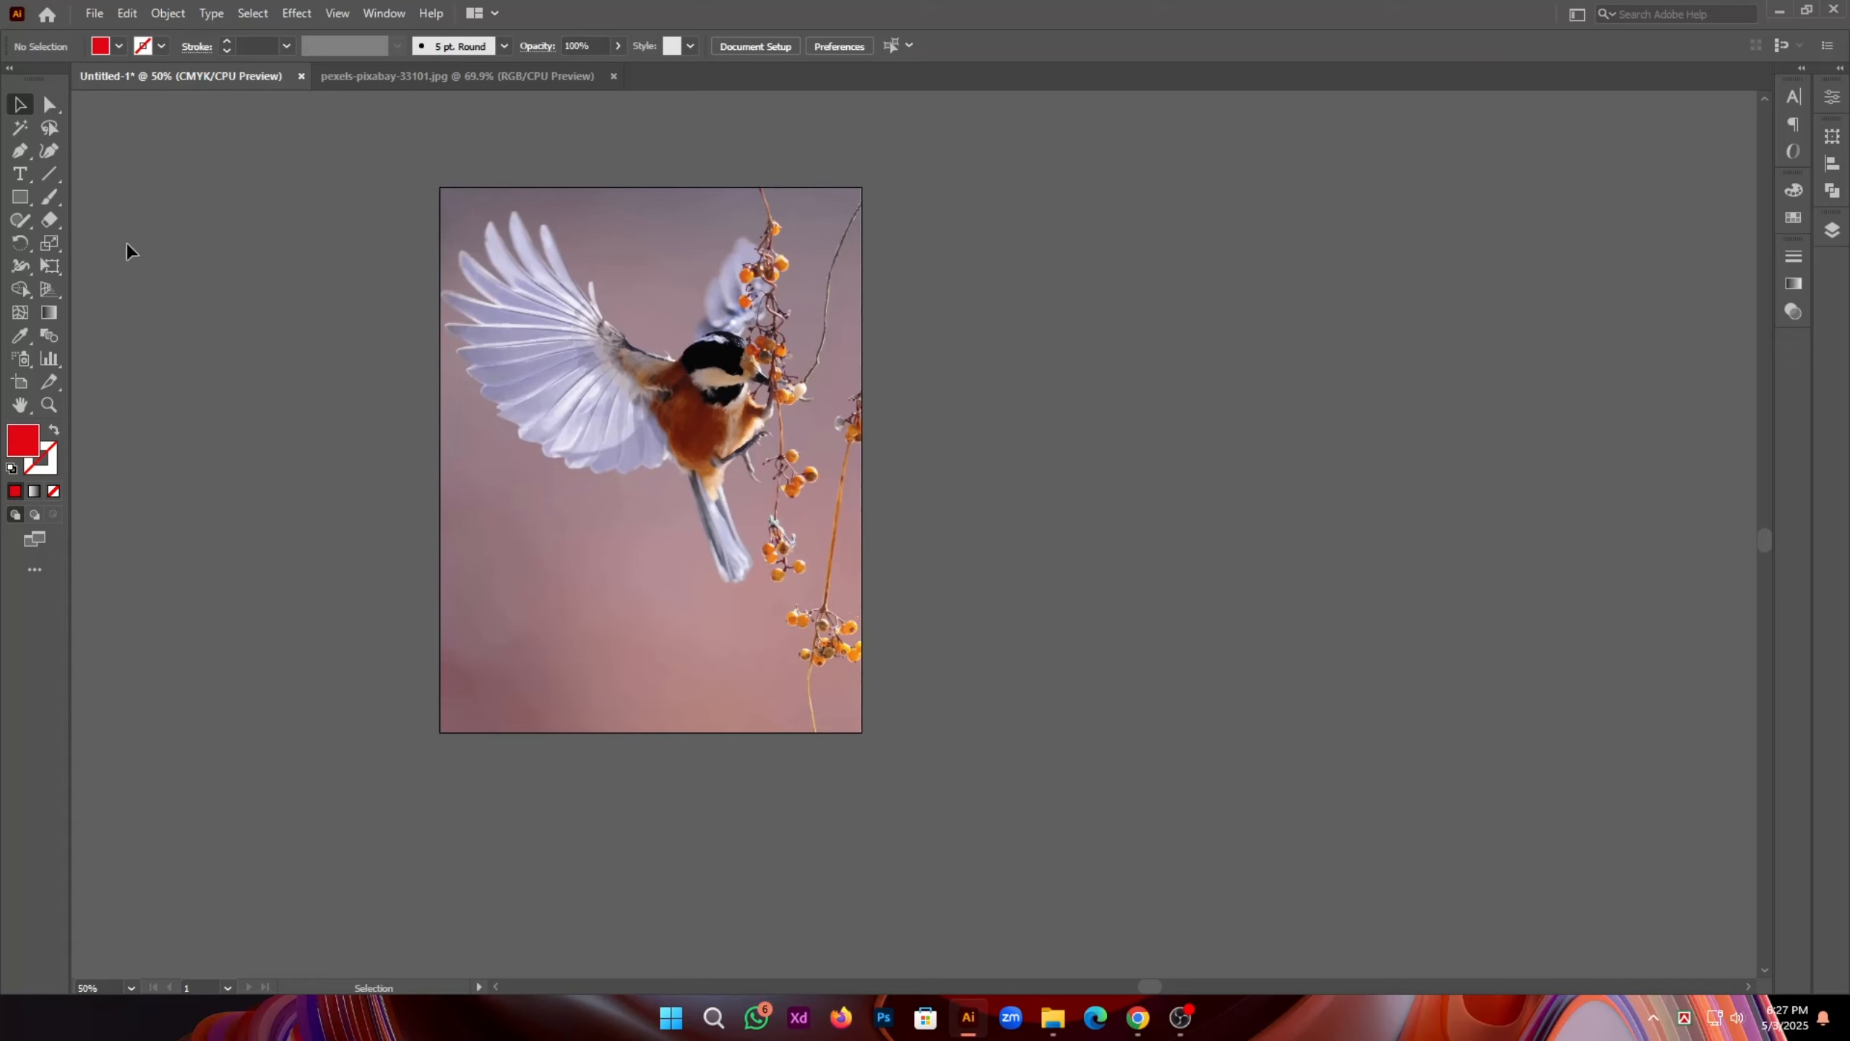
Step: Add the title text "মায়ার বাঁধন" at 72 pt beside the artboard
left_click(20, 174)
left_click(924, 649)
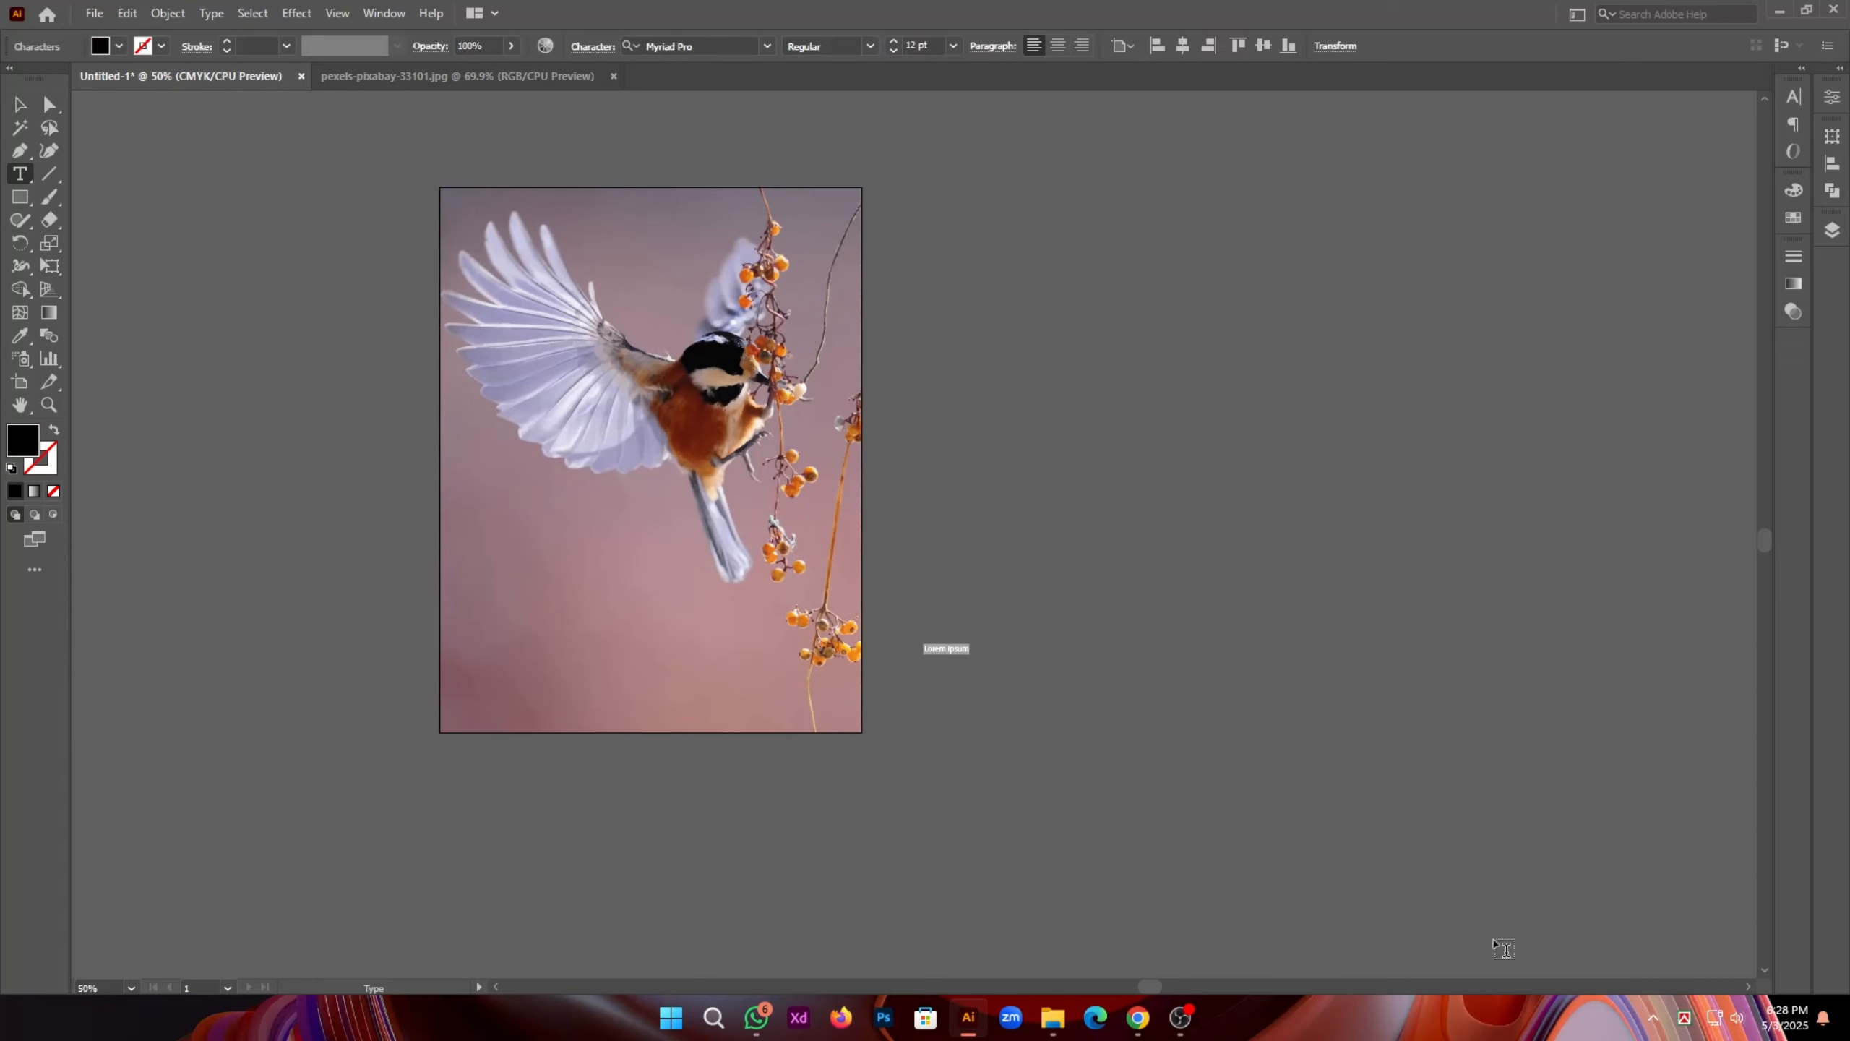
left_click(951, 47)
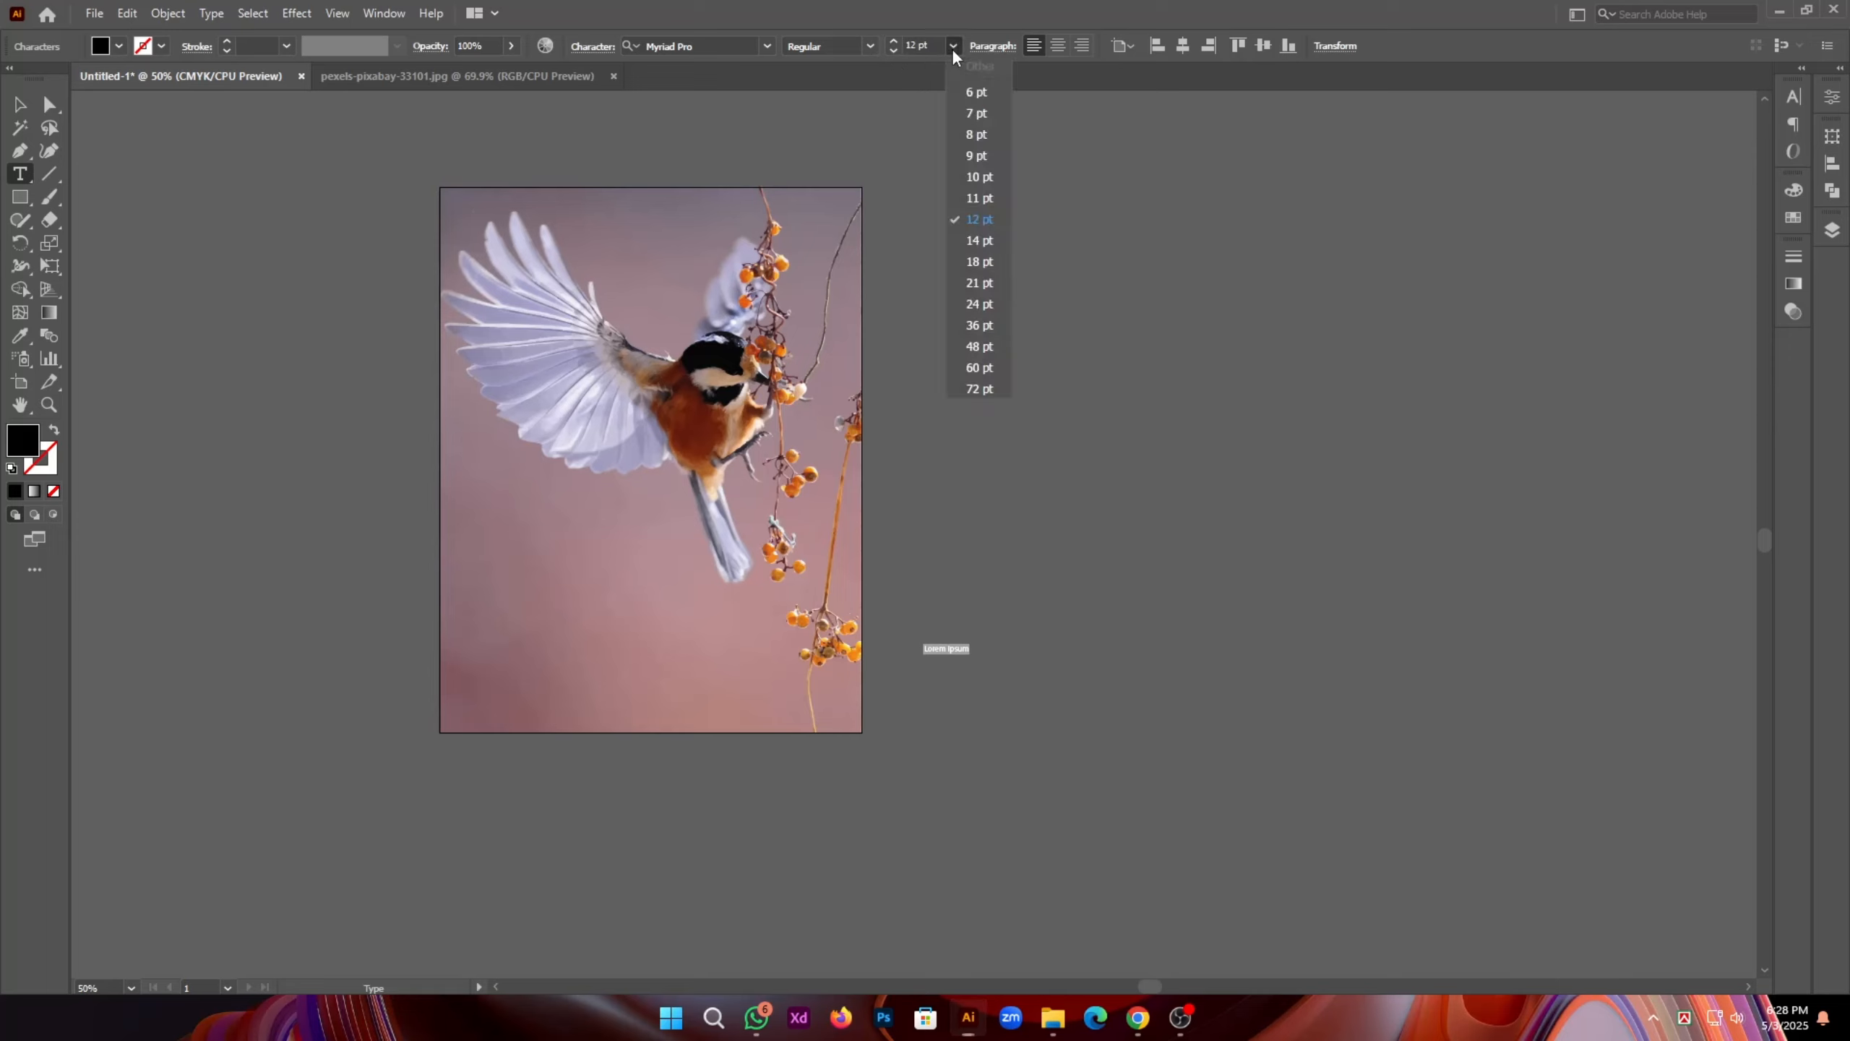
left_click(996, 391)
type("মায়ার বাঁধন")
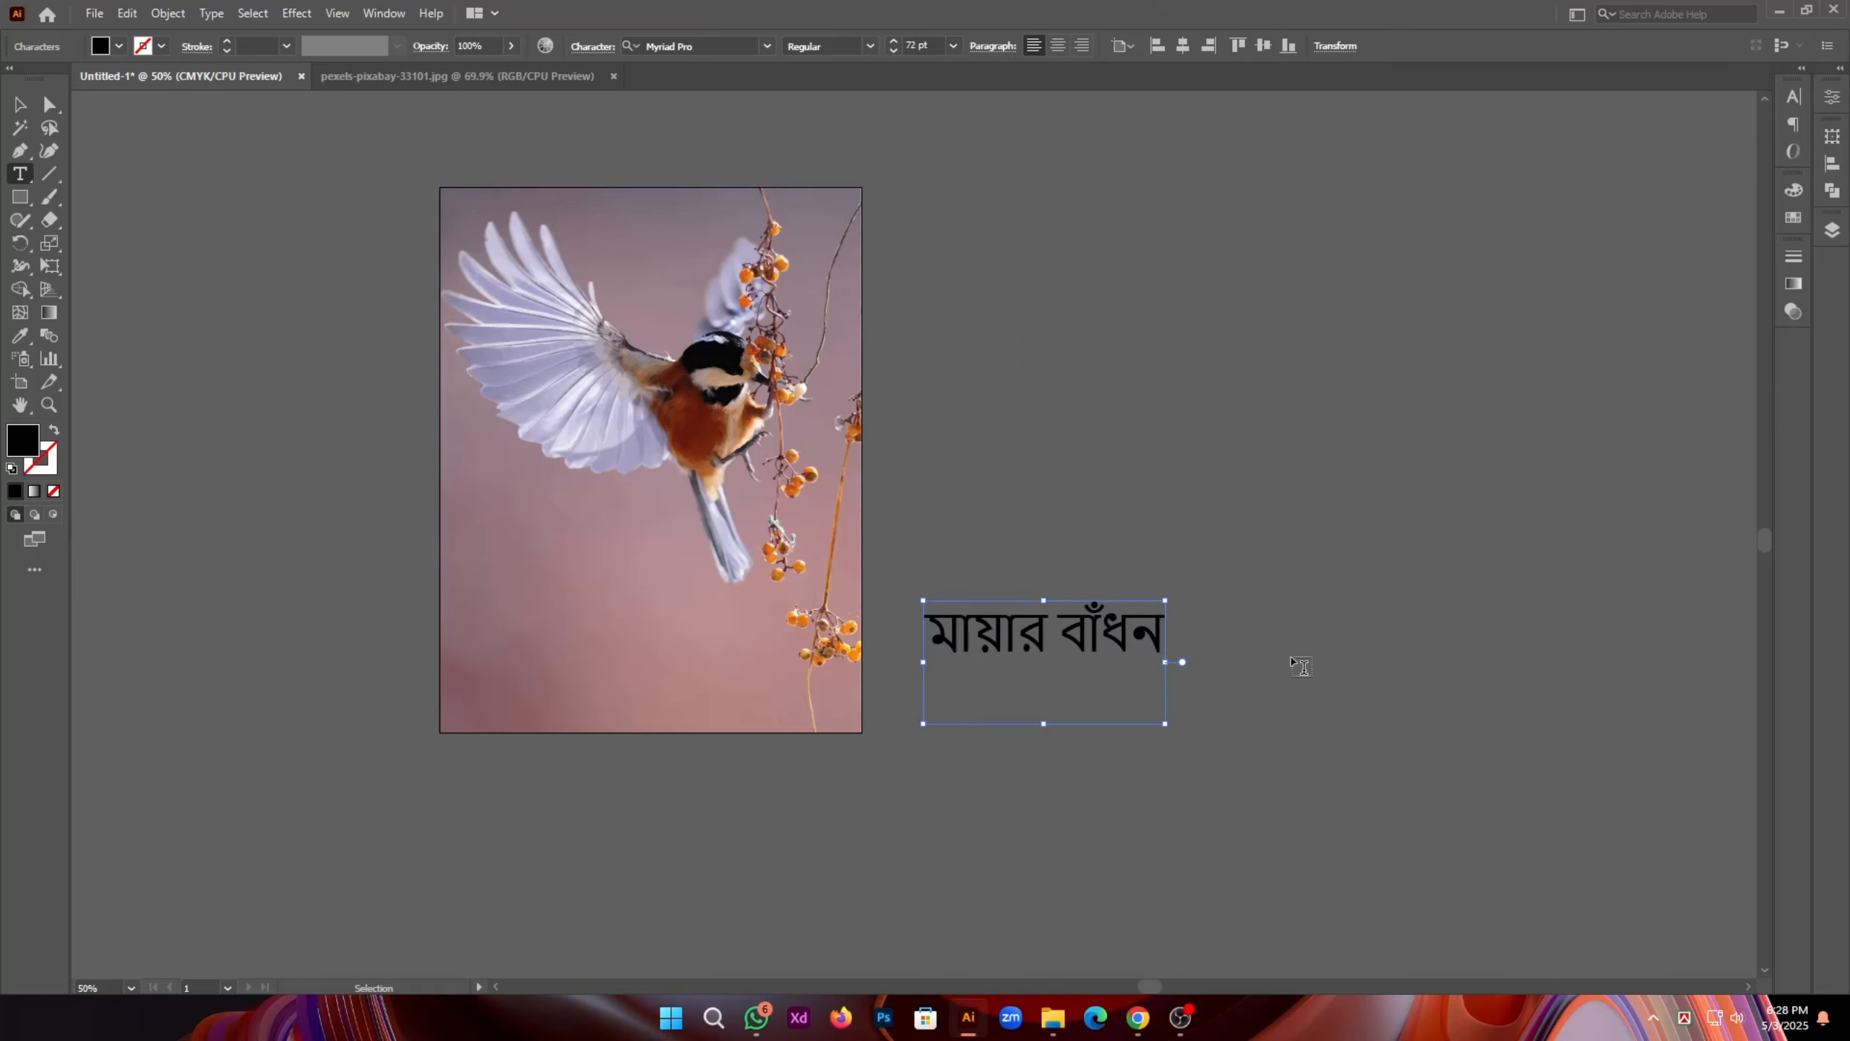
left_click(20, 104)
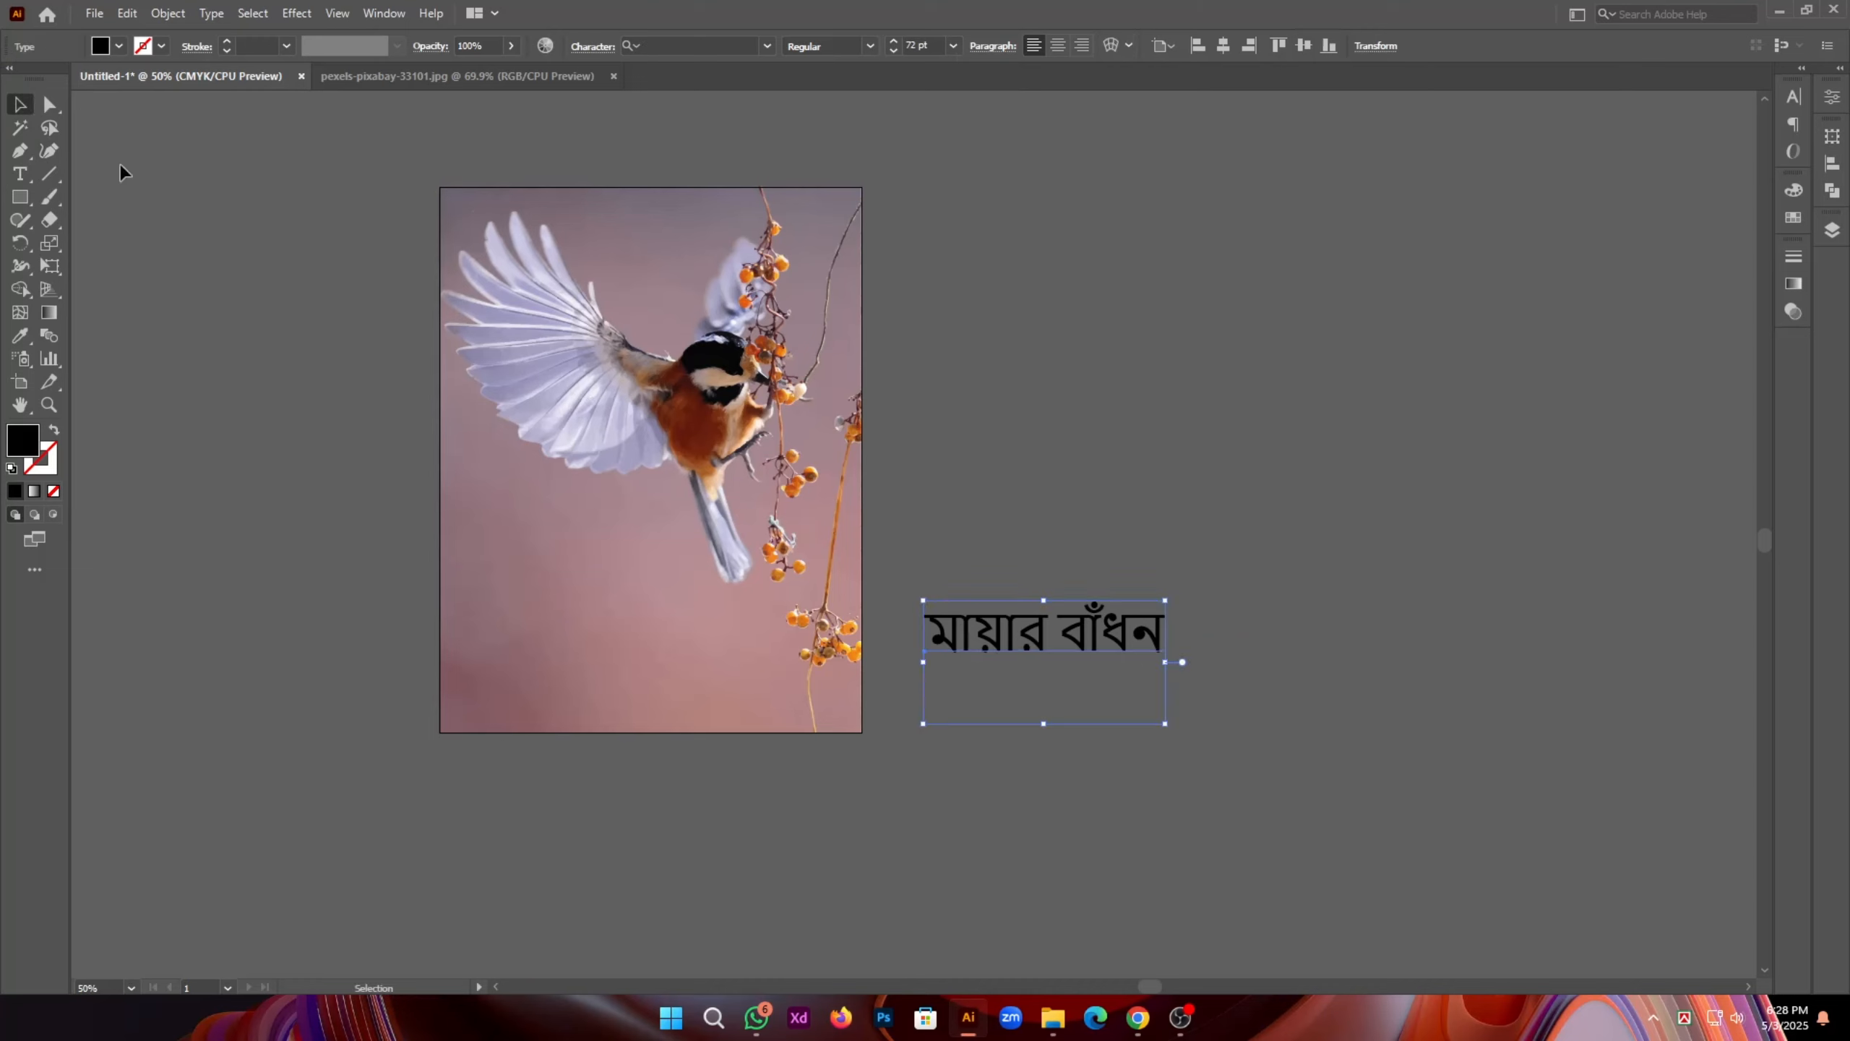
Step: Move the title onto the lower part of the bird photo and fill it with white
left_click_drag(1078, 643, 627, 610)
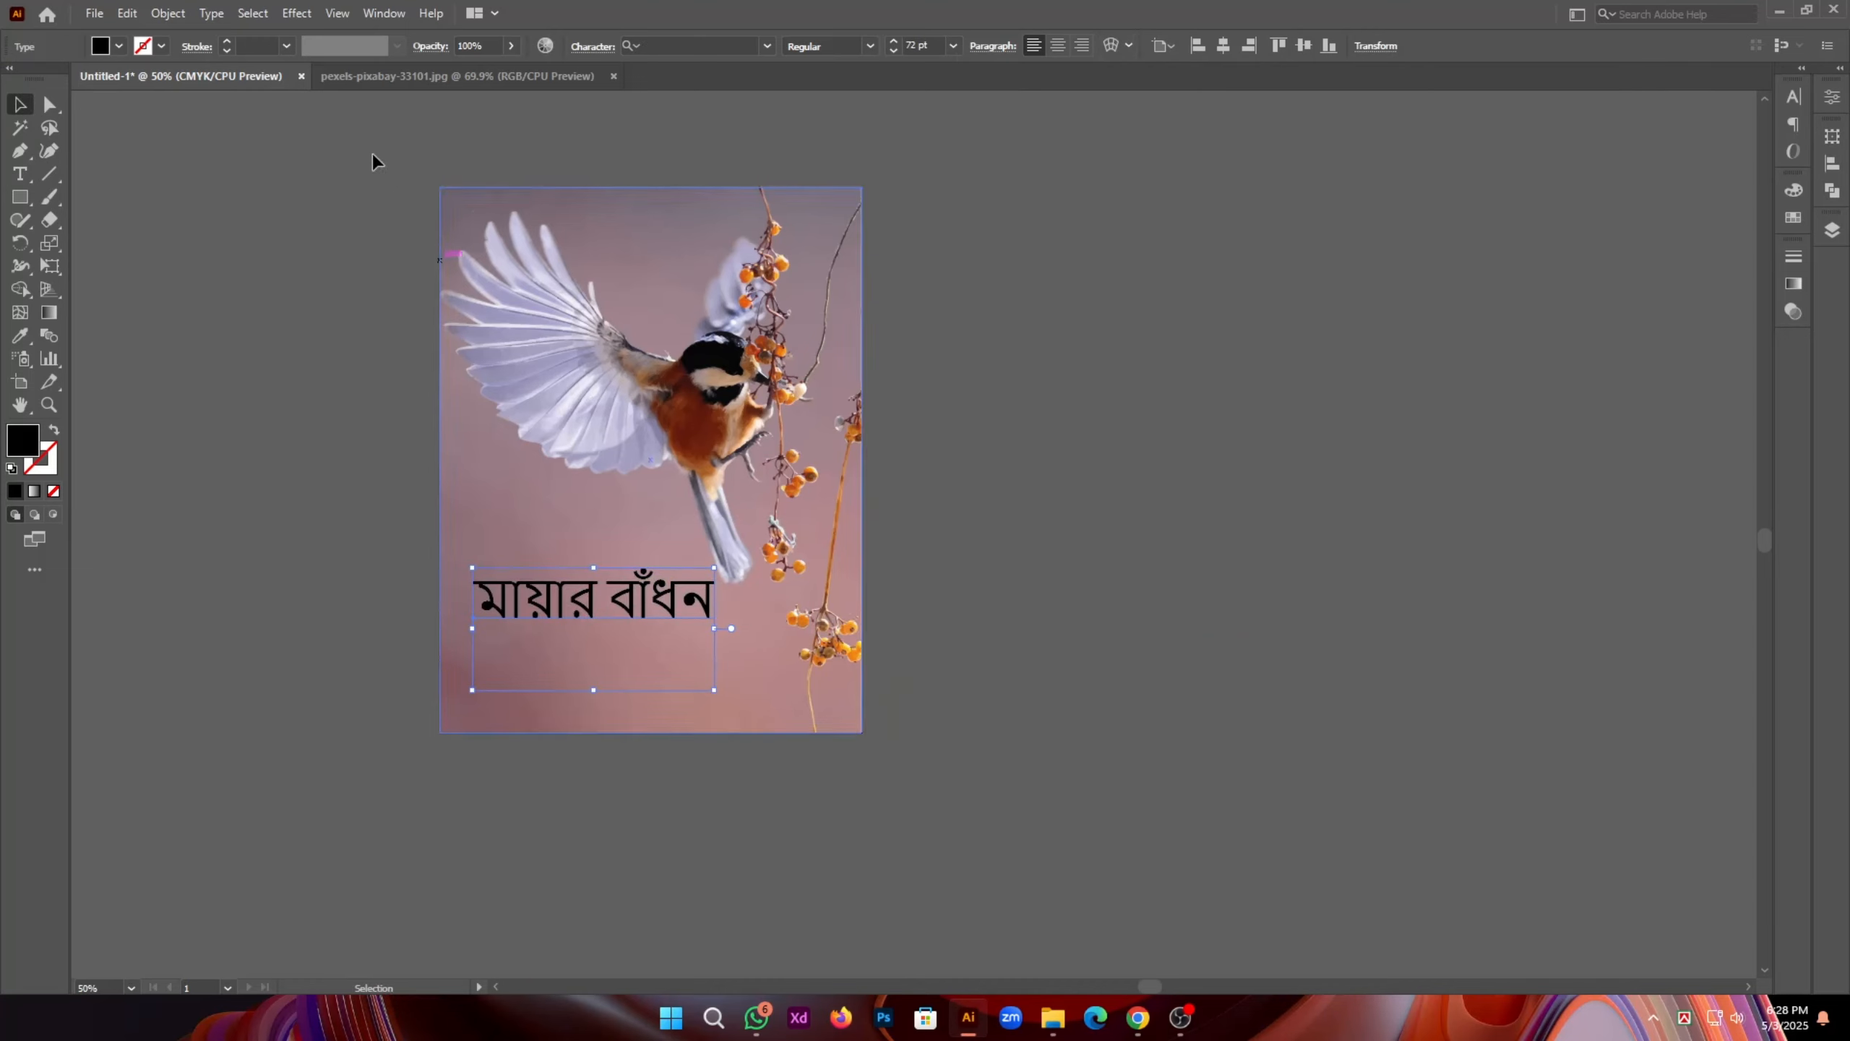
left_click(119, 47)
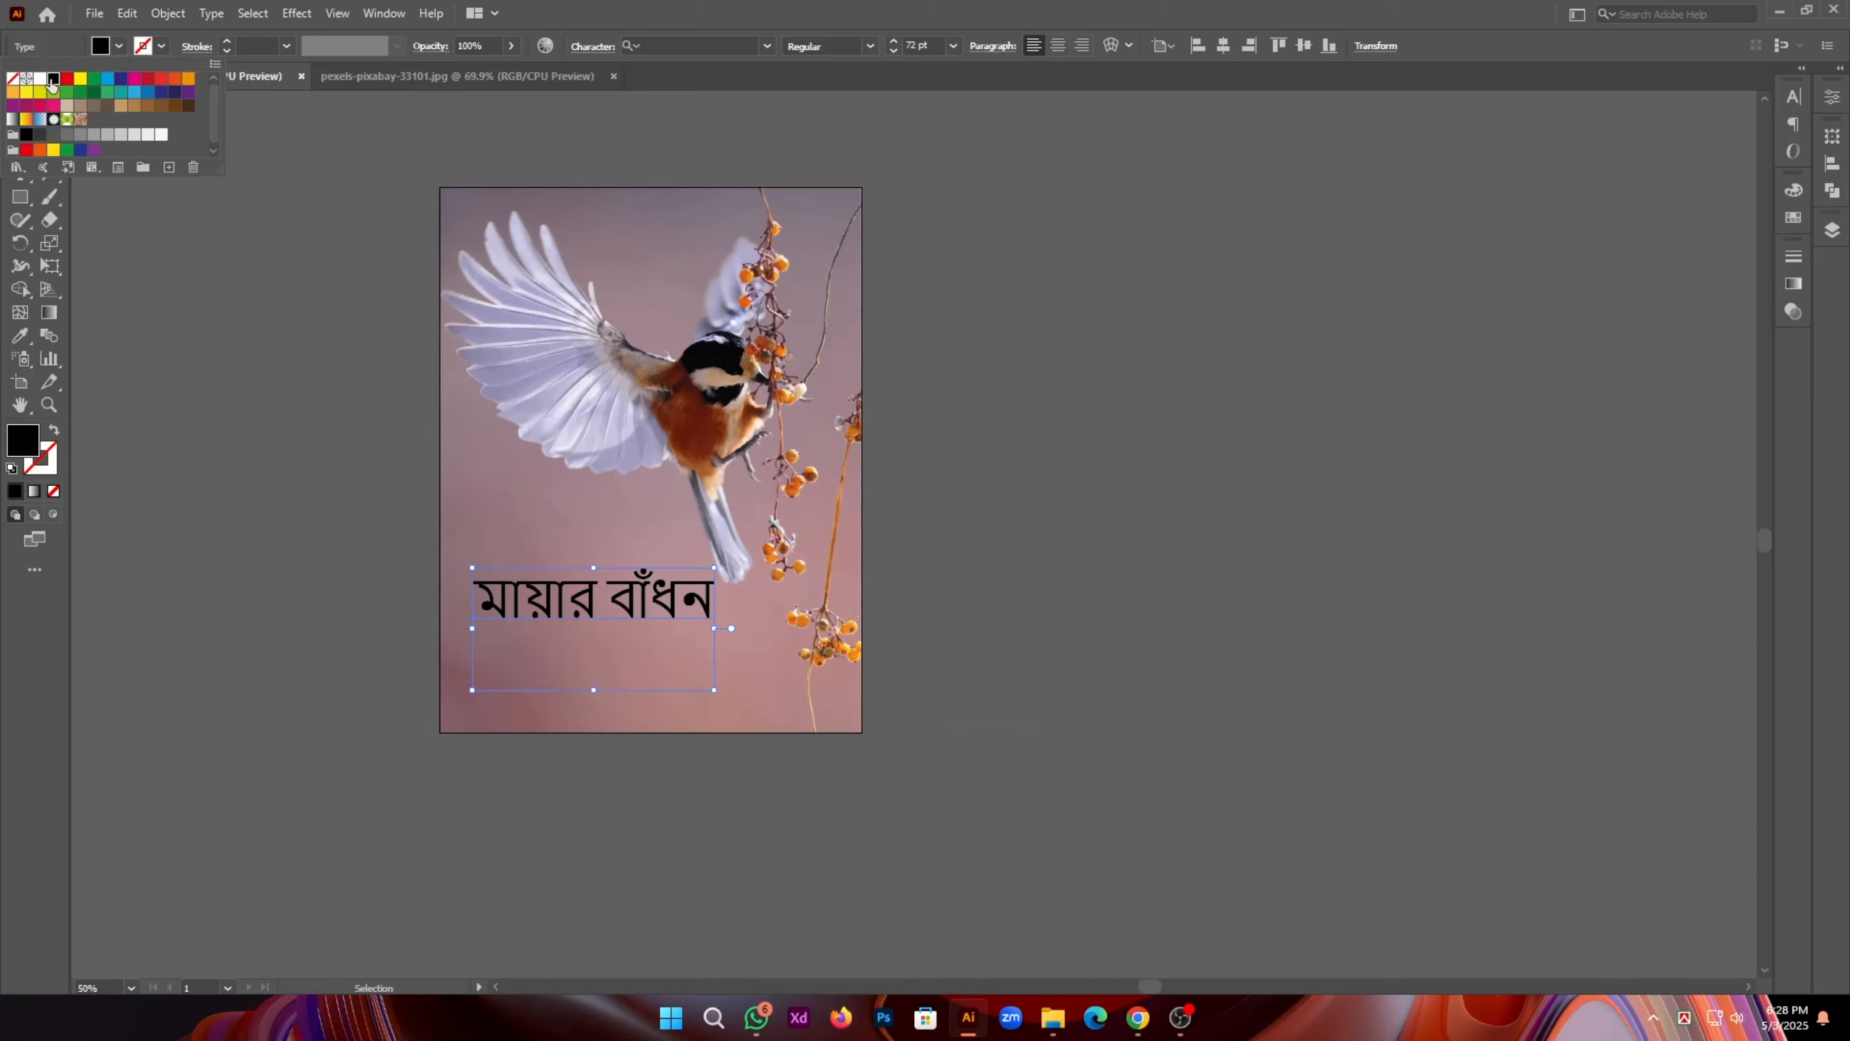
left_click(40, 79)
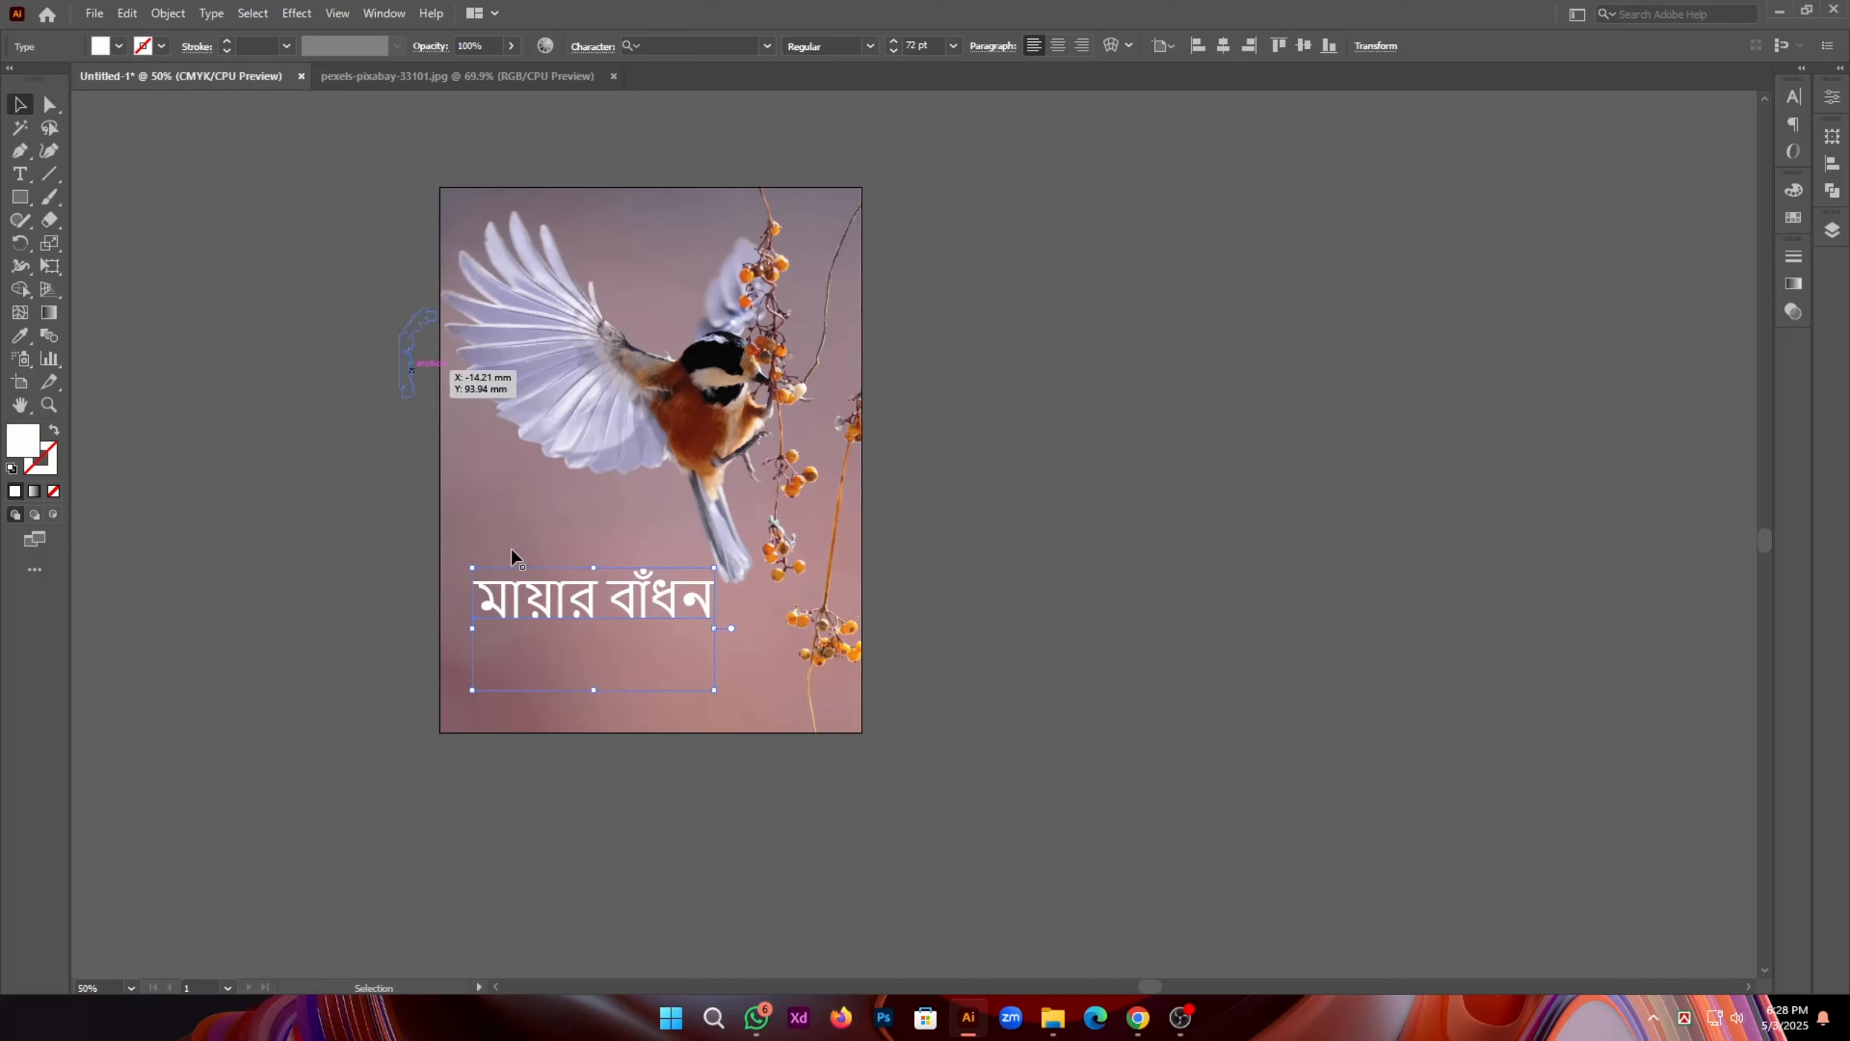
left_click(413, 599)
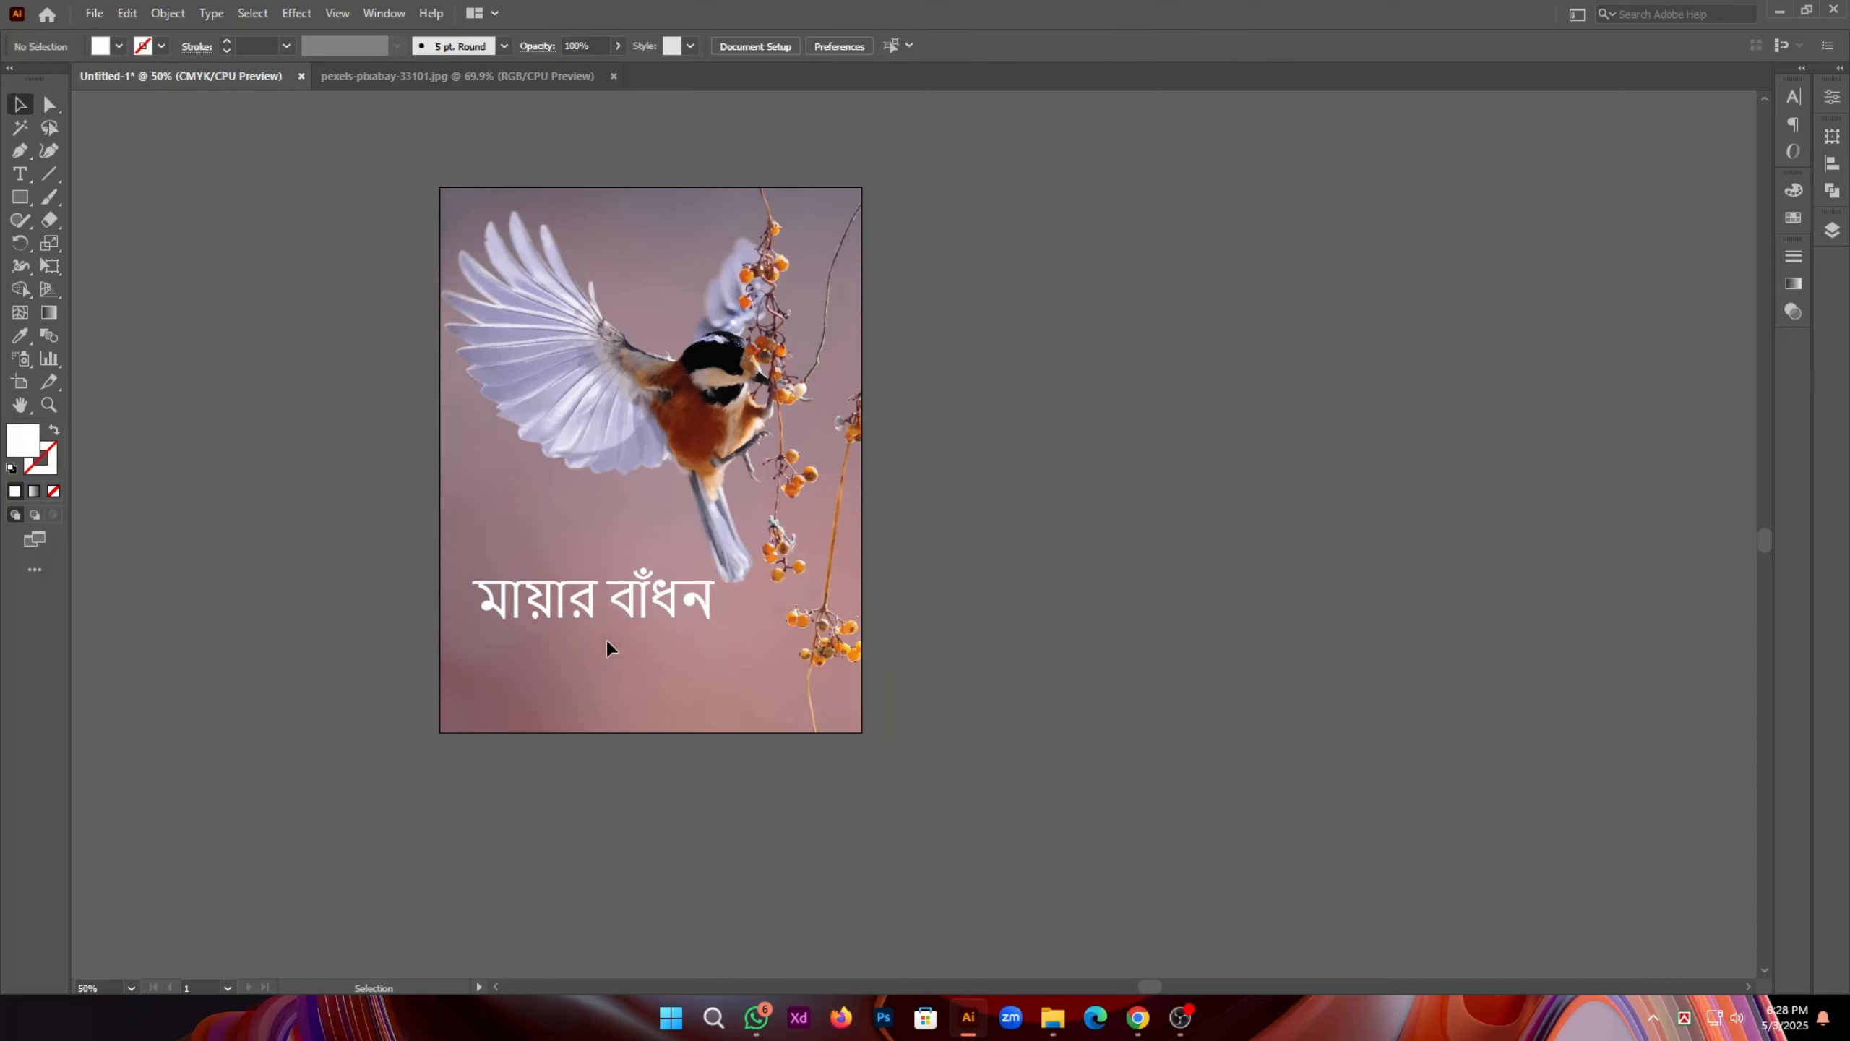
Step: Break the title into two lines with "বাঁধন" offset beneath "মায়ার", and raise the text block slightly below the bird
left_click(661, 616)
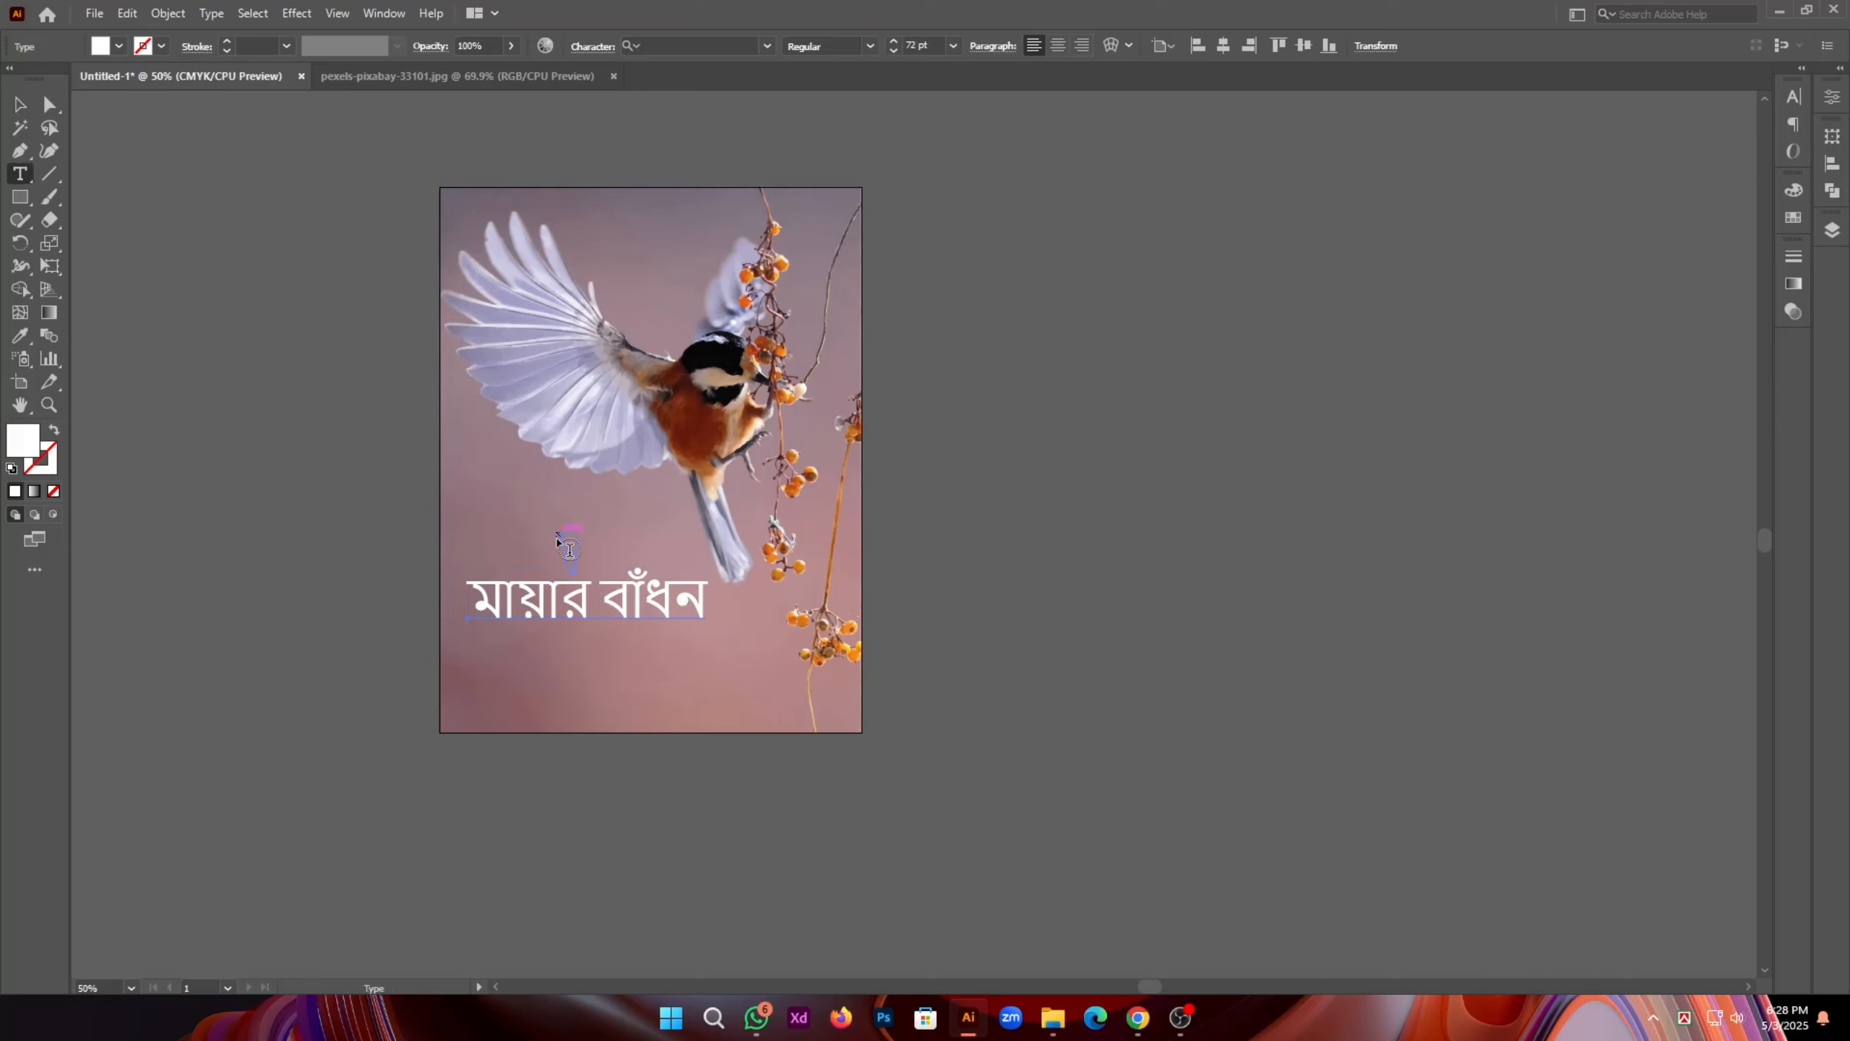
left_click(607, 616)
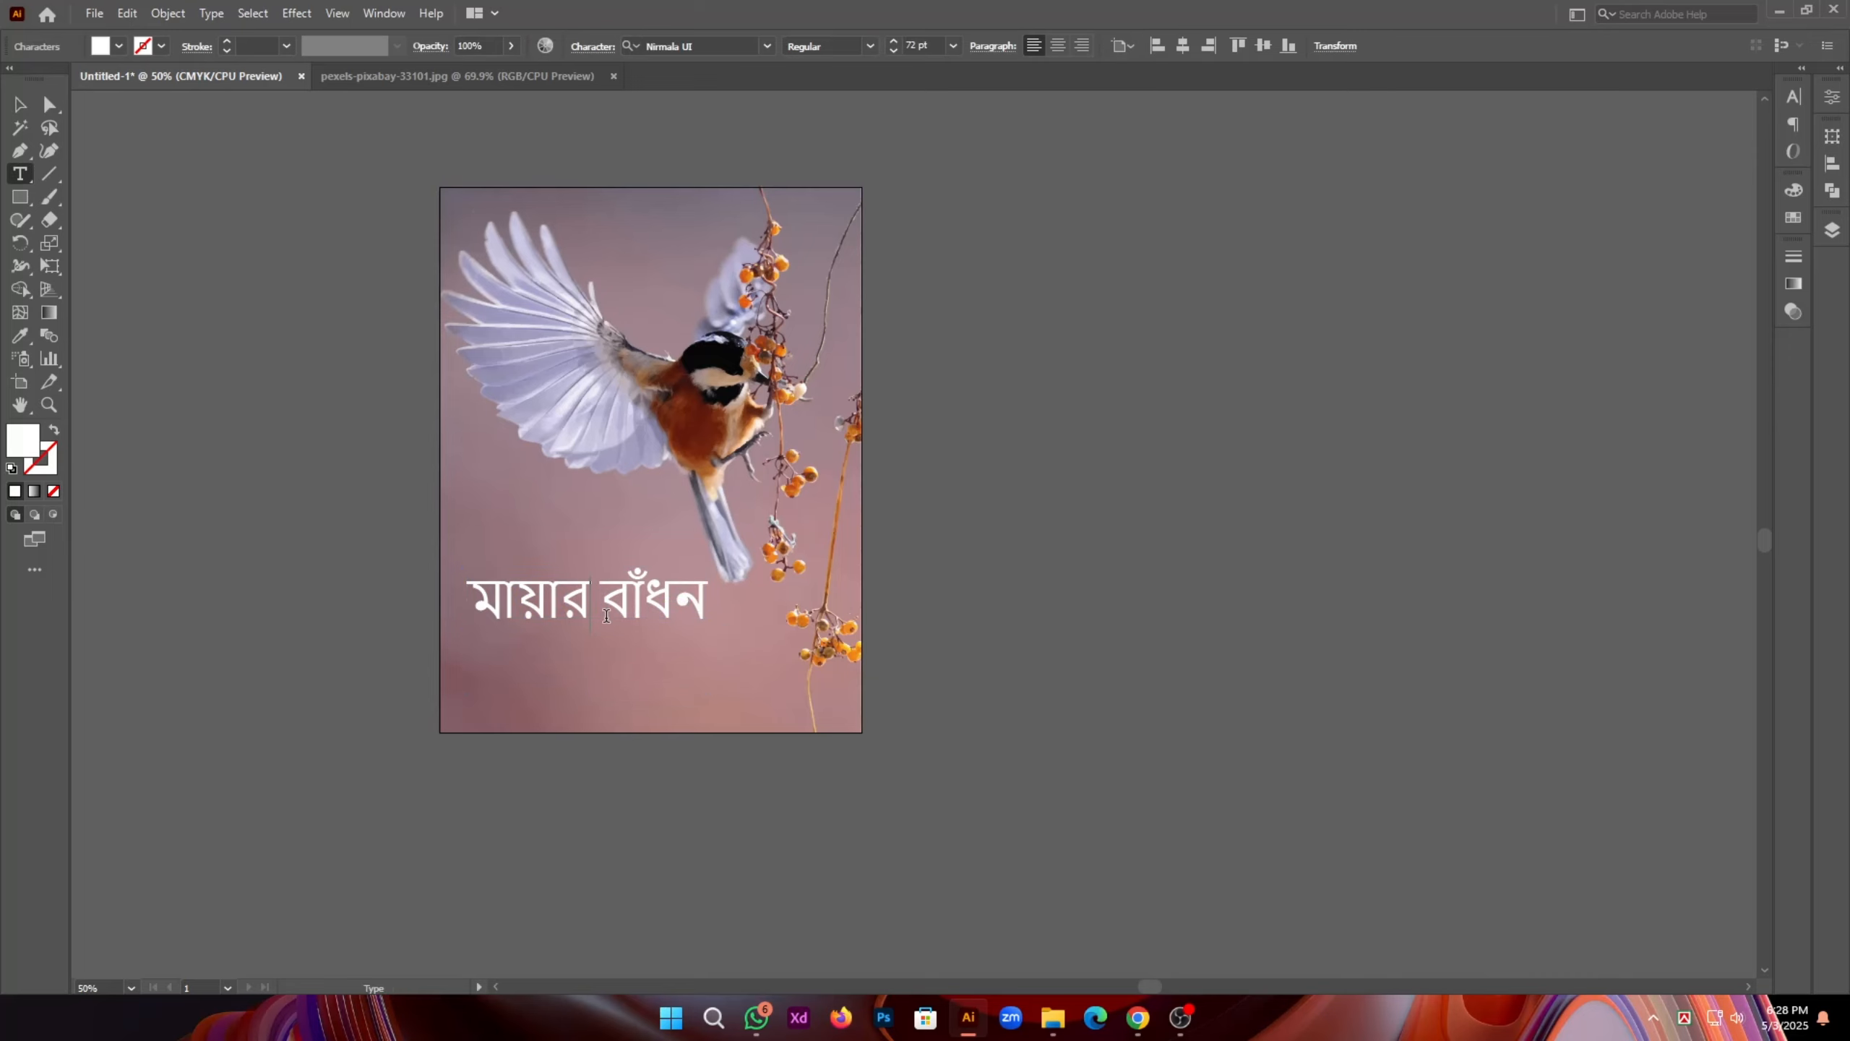
key("Return")
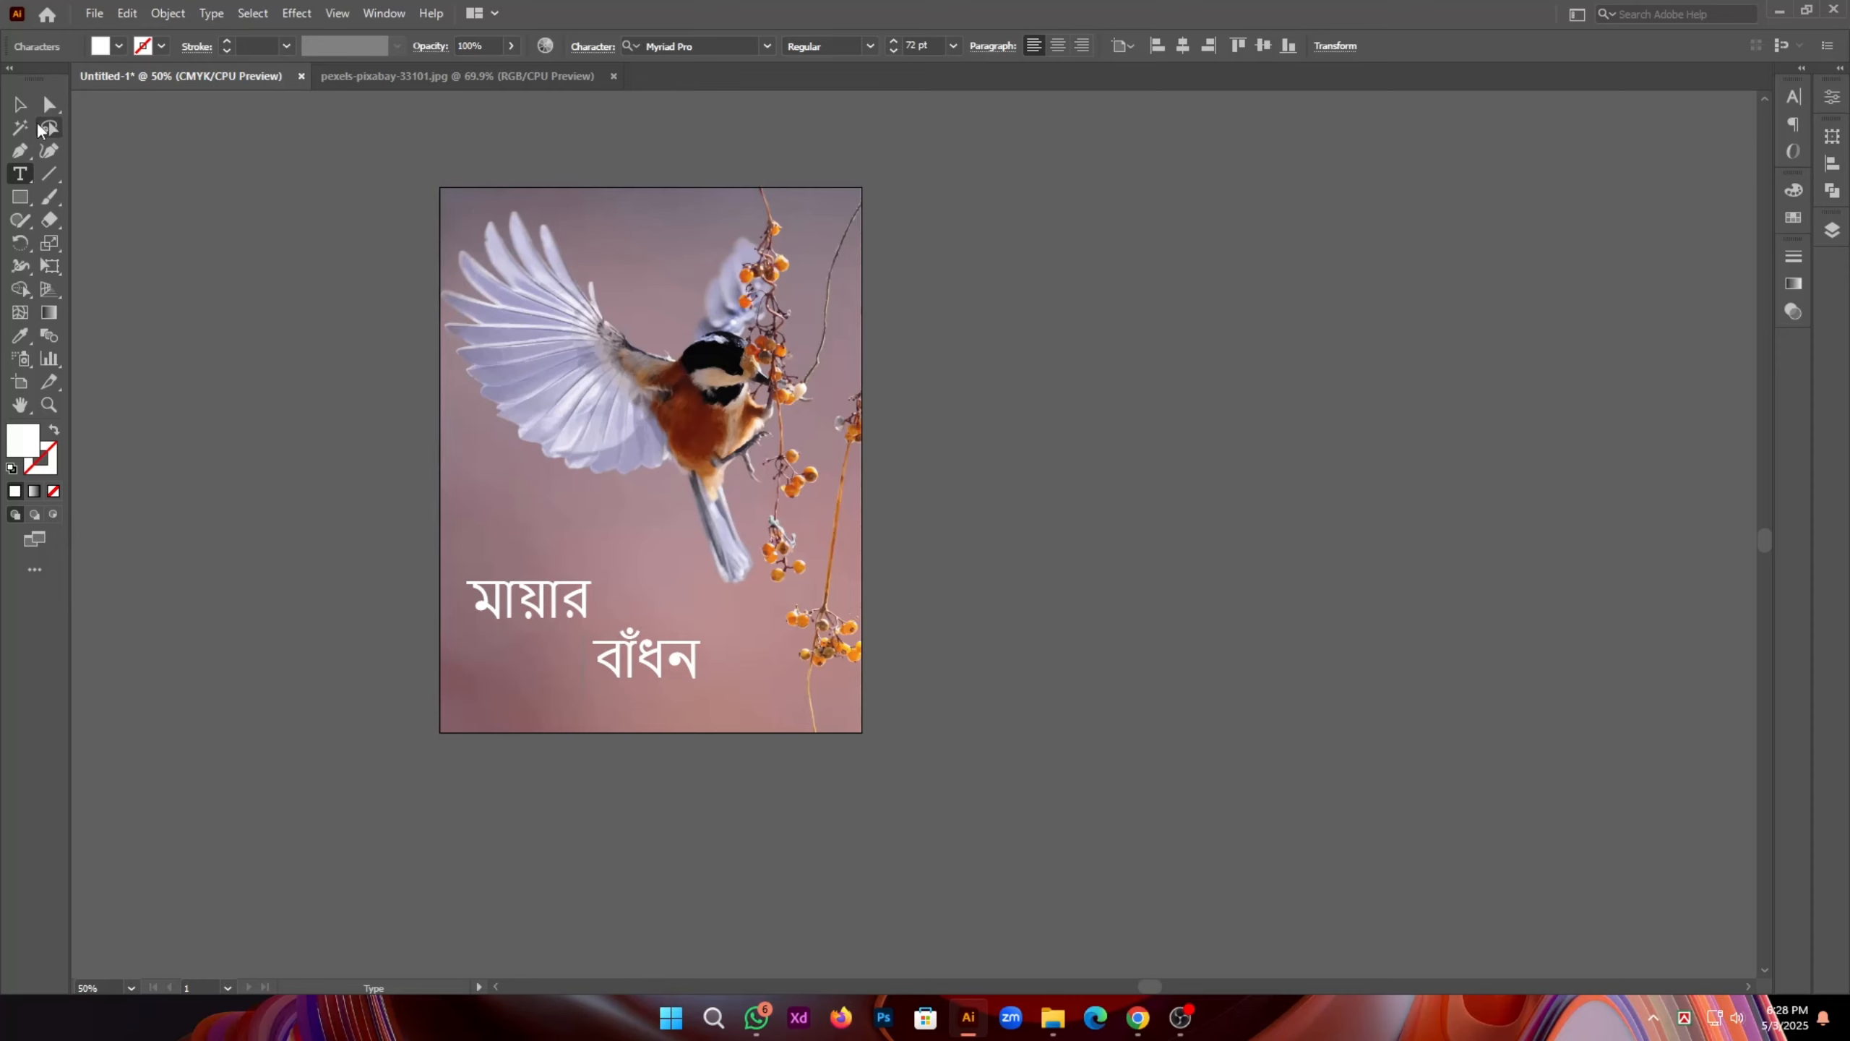
left_click(19, 104)
left_click_drag(650, 667, 653, 637)
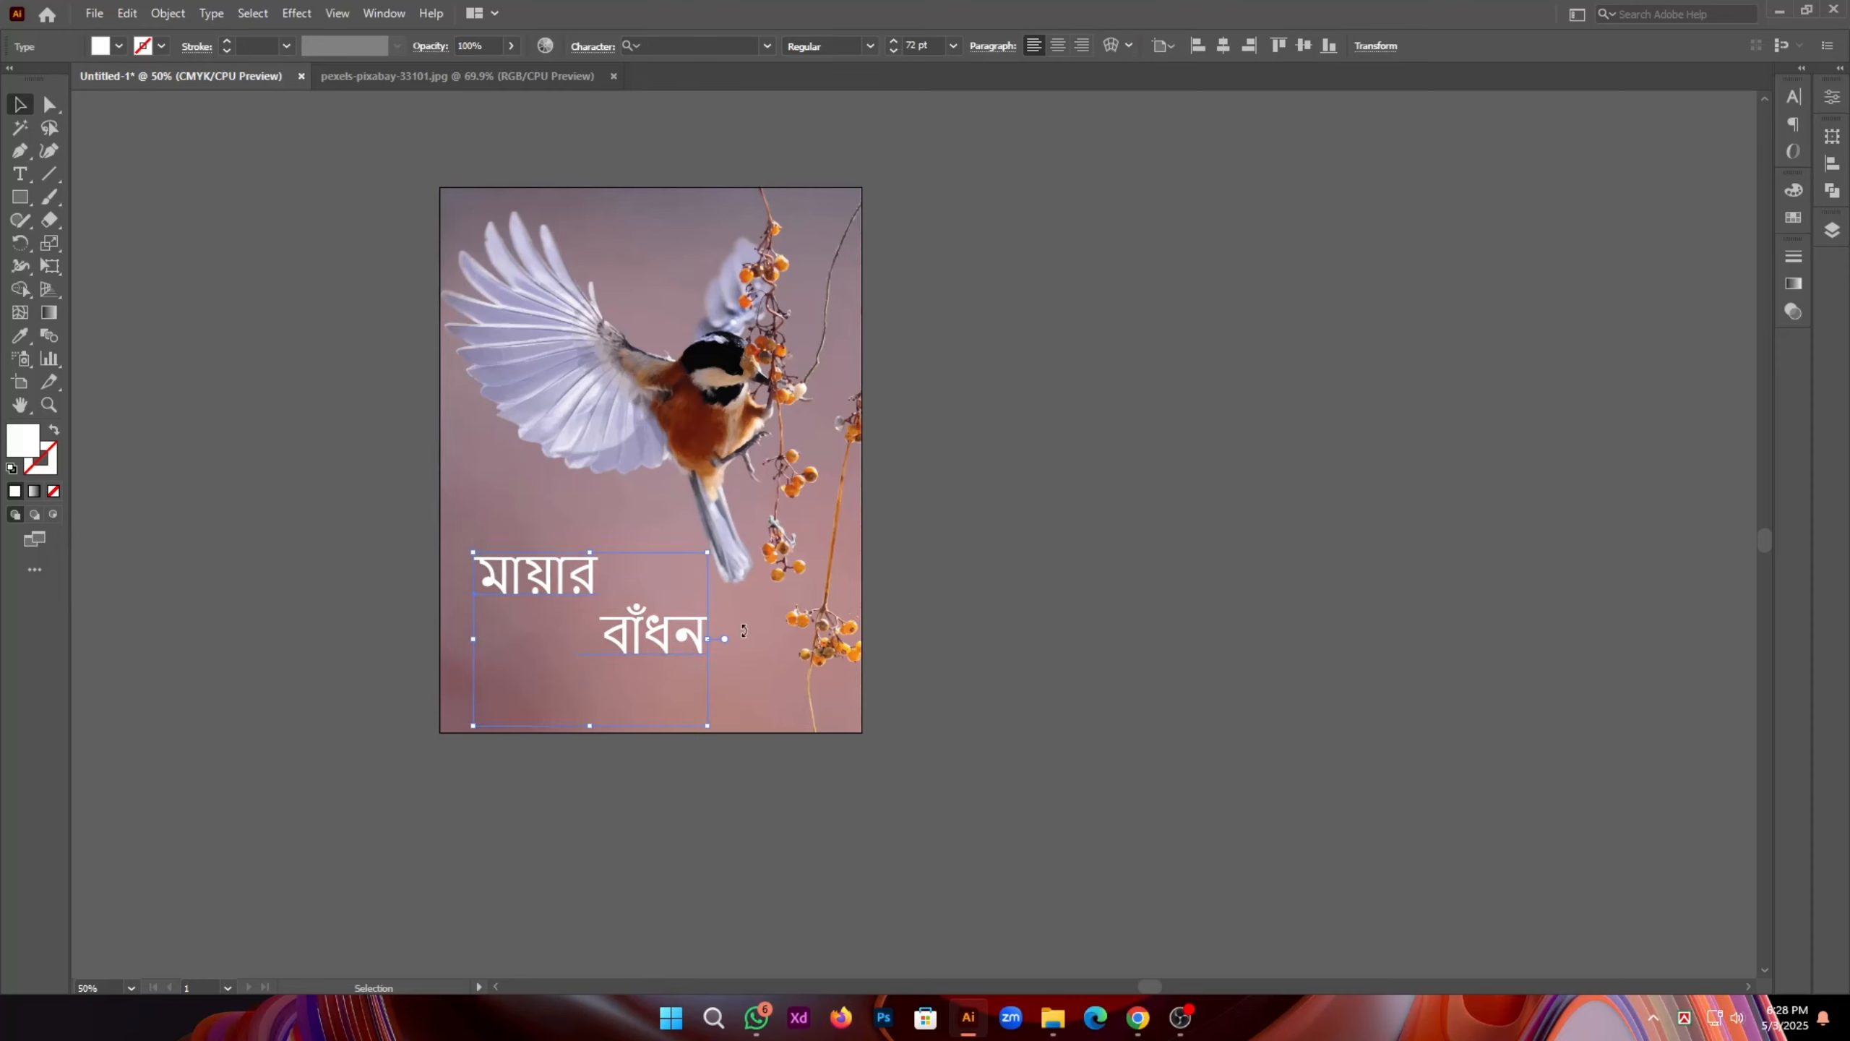
Step: Tighten the title's leading to 63 pt, shift the text slightly to the left and deselect it
left_click(1792, 106)
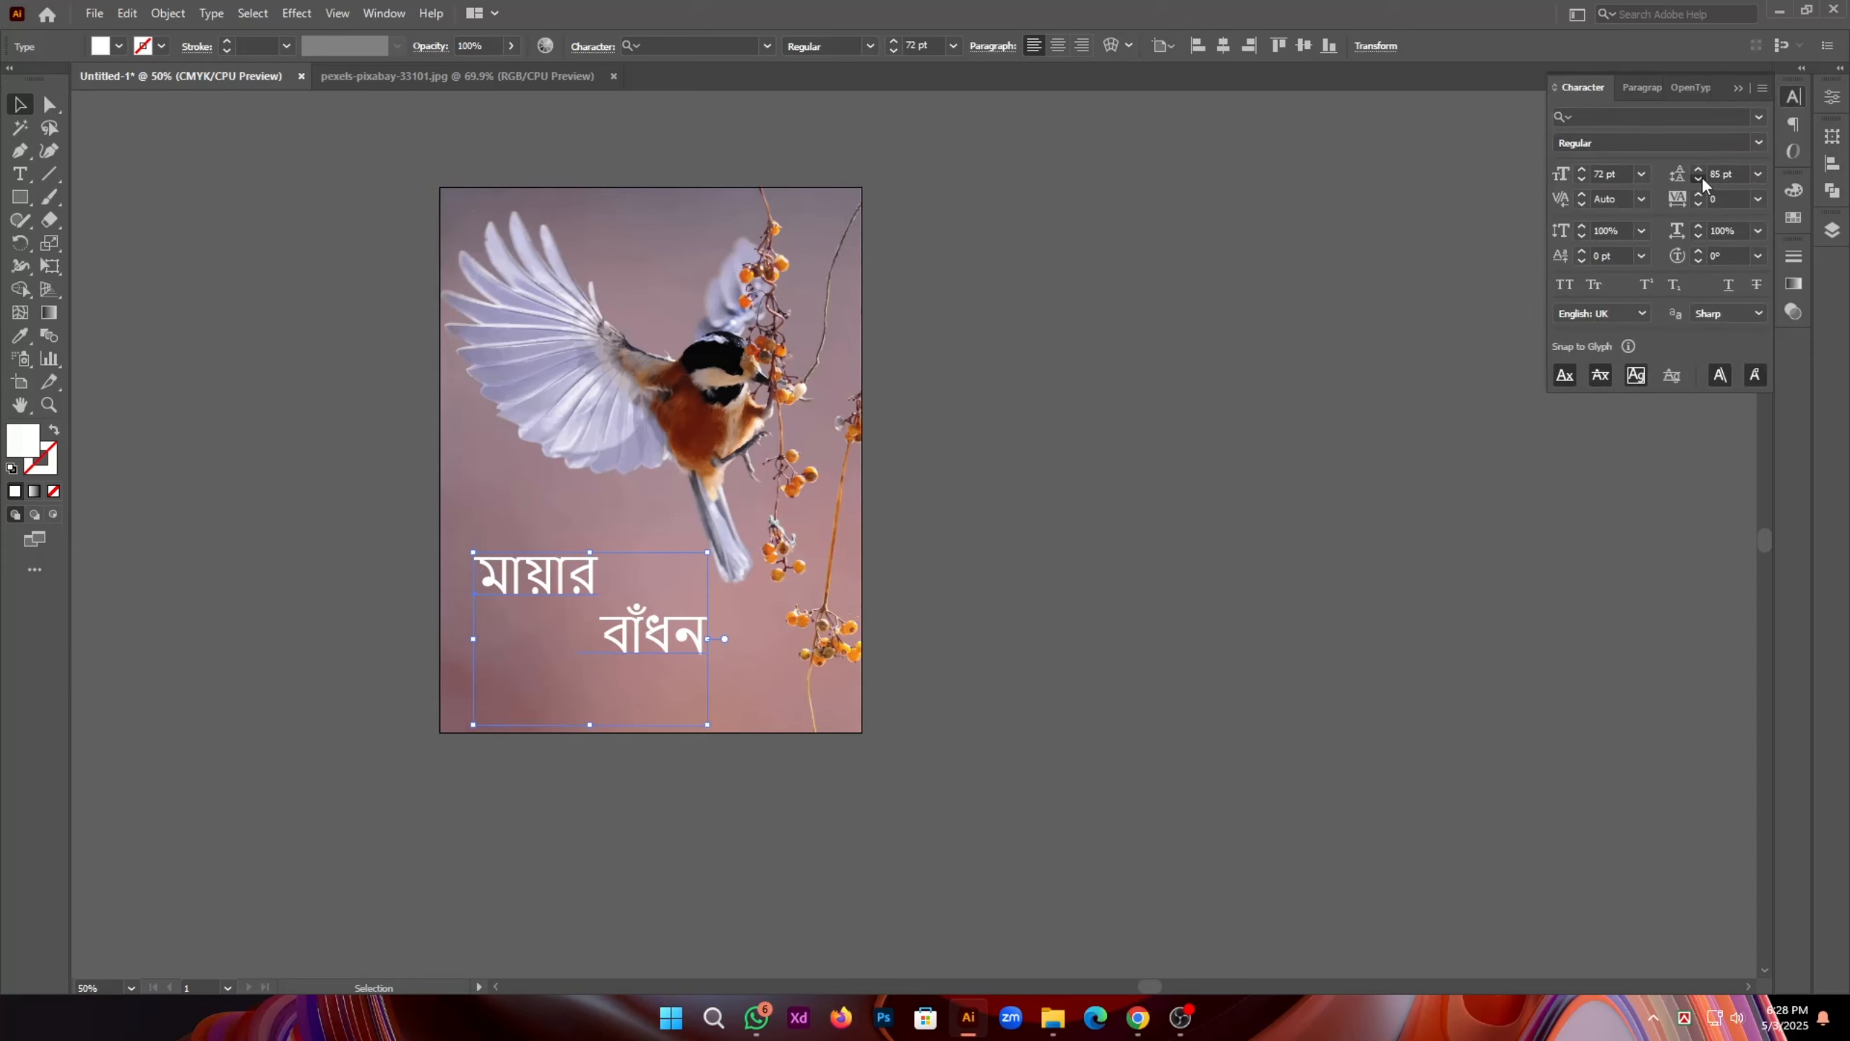
left_click(1699, 179)
left_click(1699, 179)
left_click(1699, 179)
left_click(1699, 179)
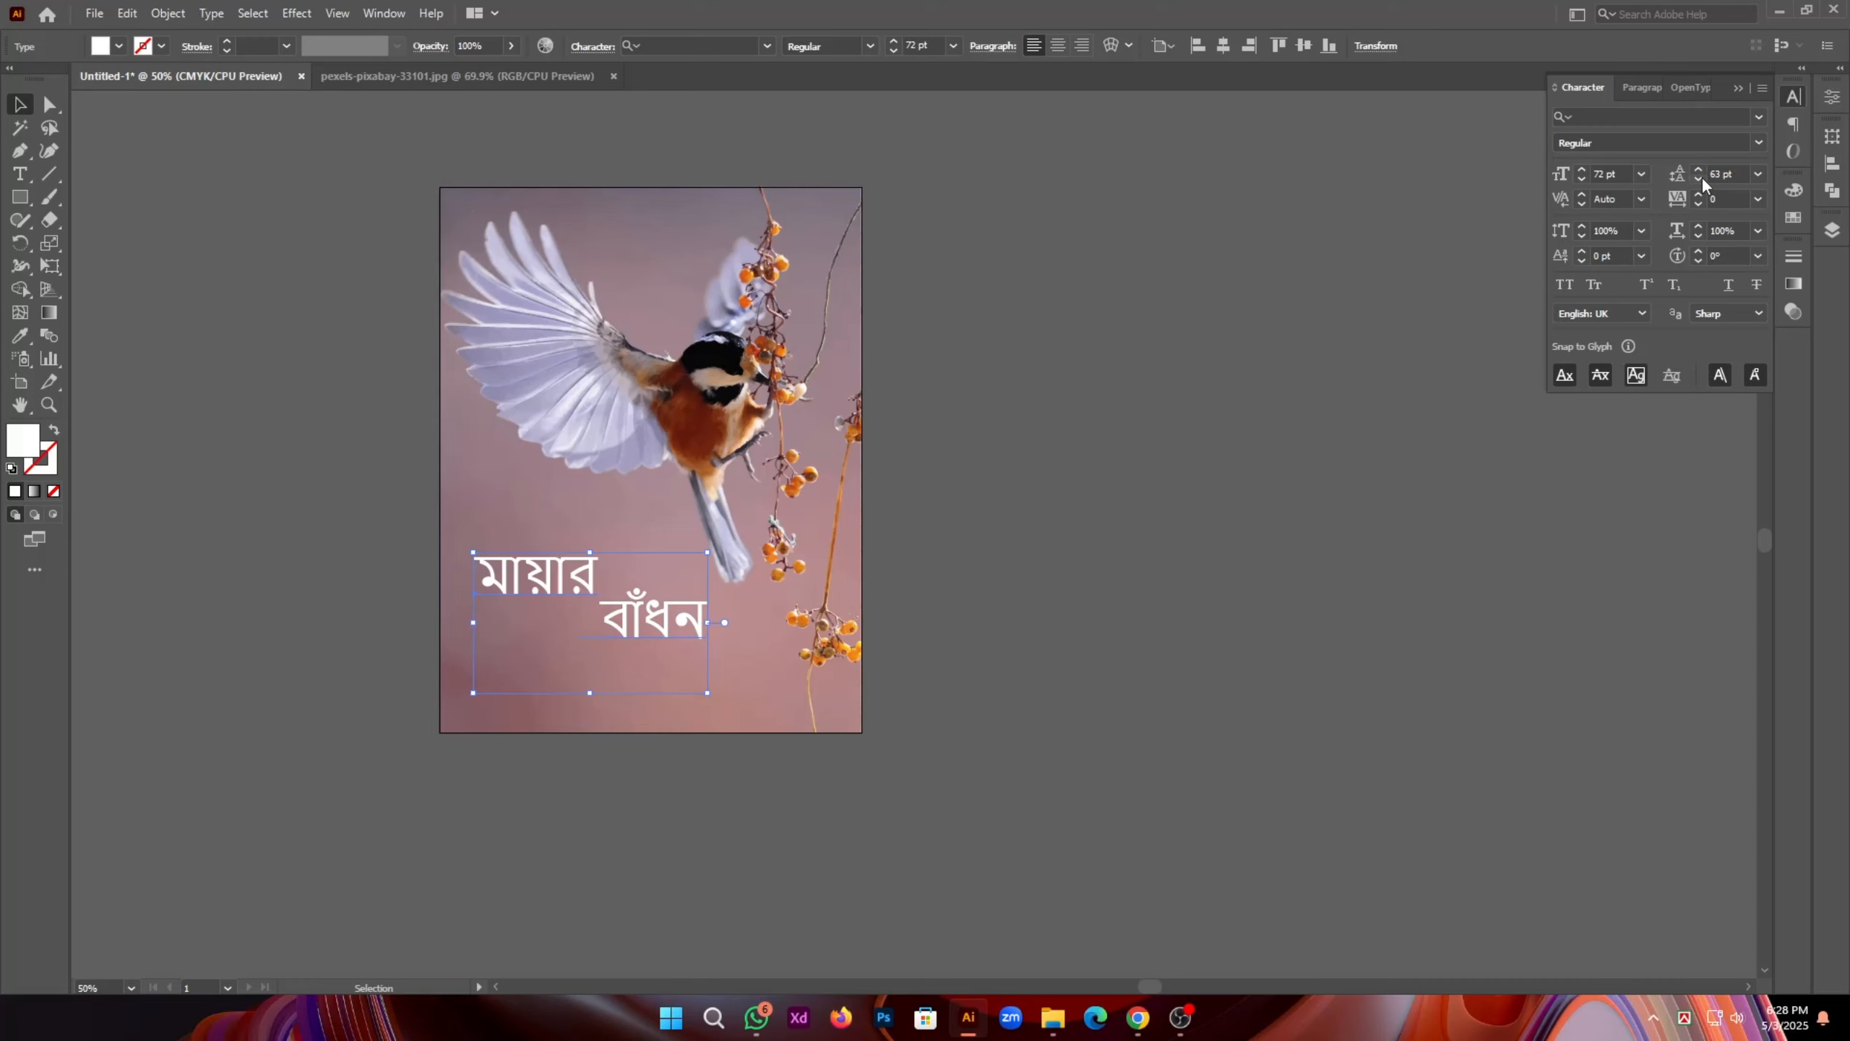
left_click(1262, 437)
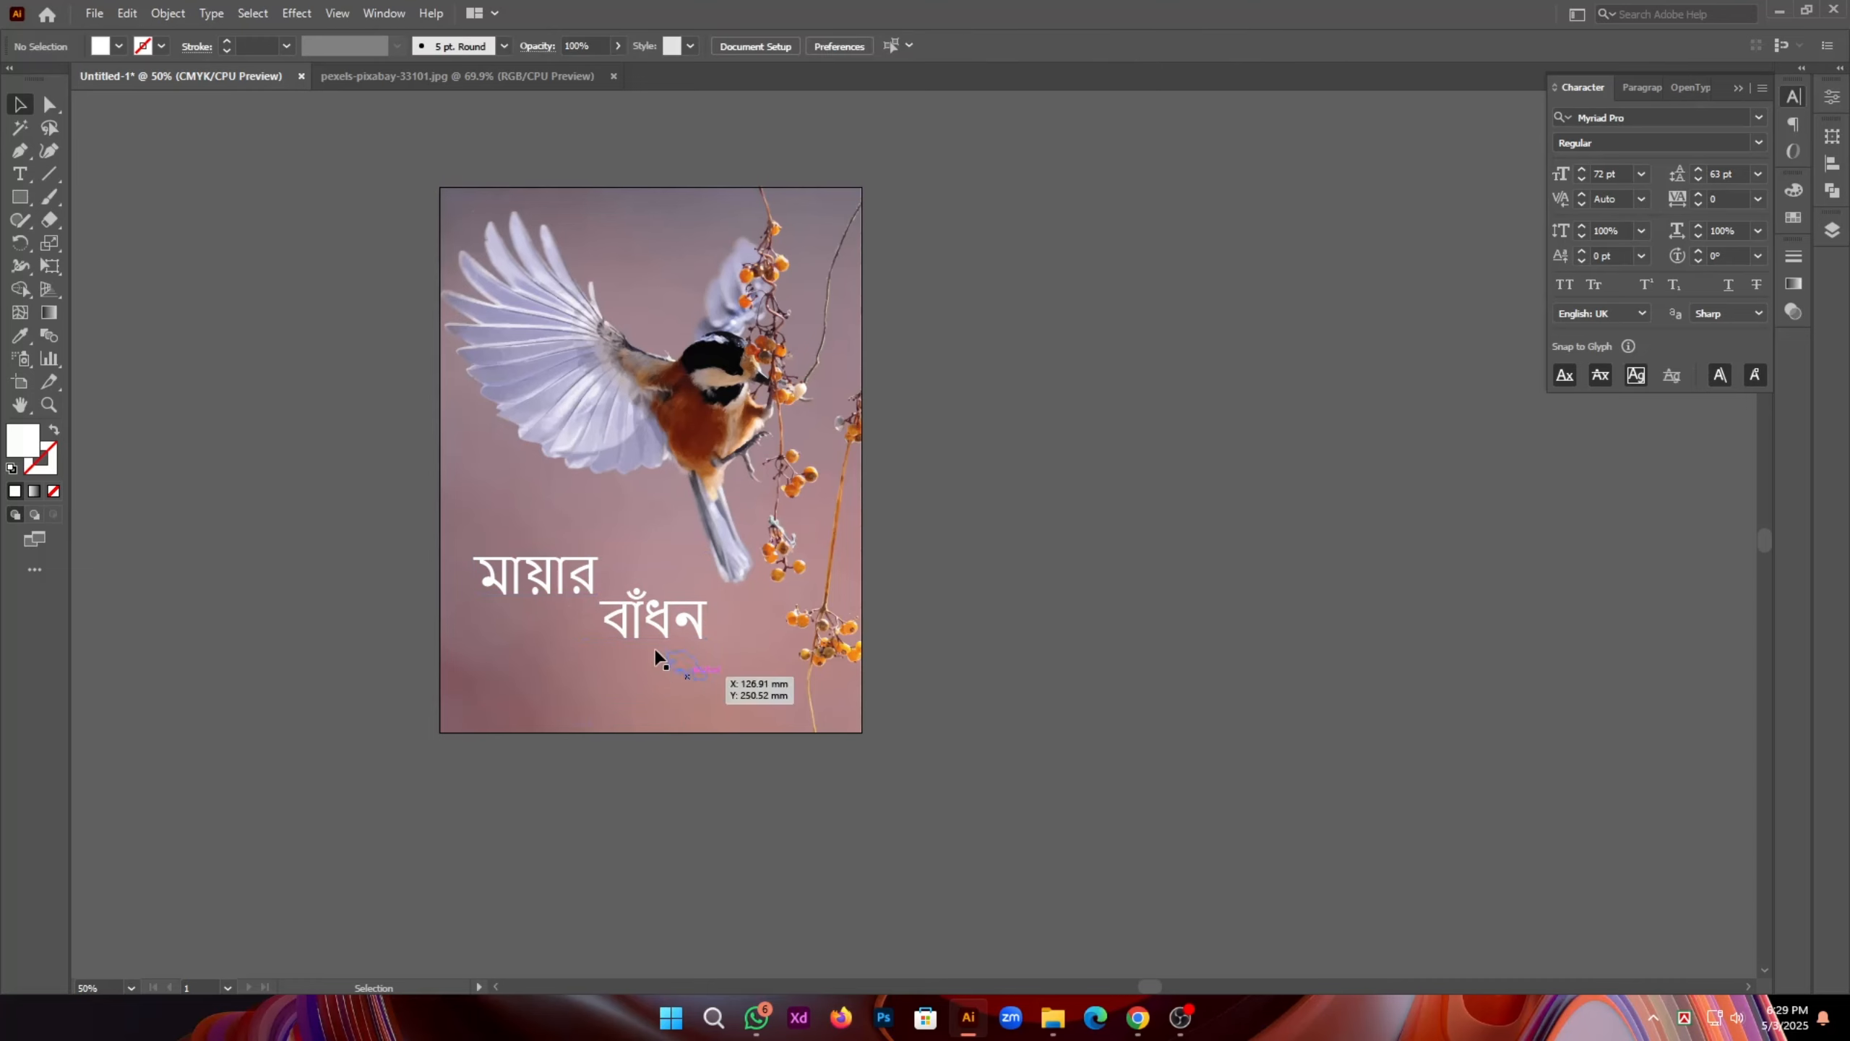
left_click(677, 619)
left_click(1057, 594)
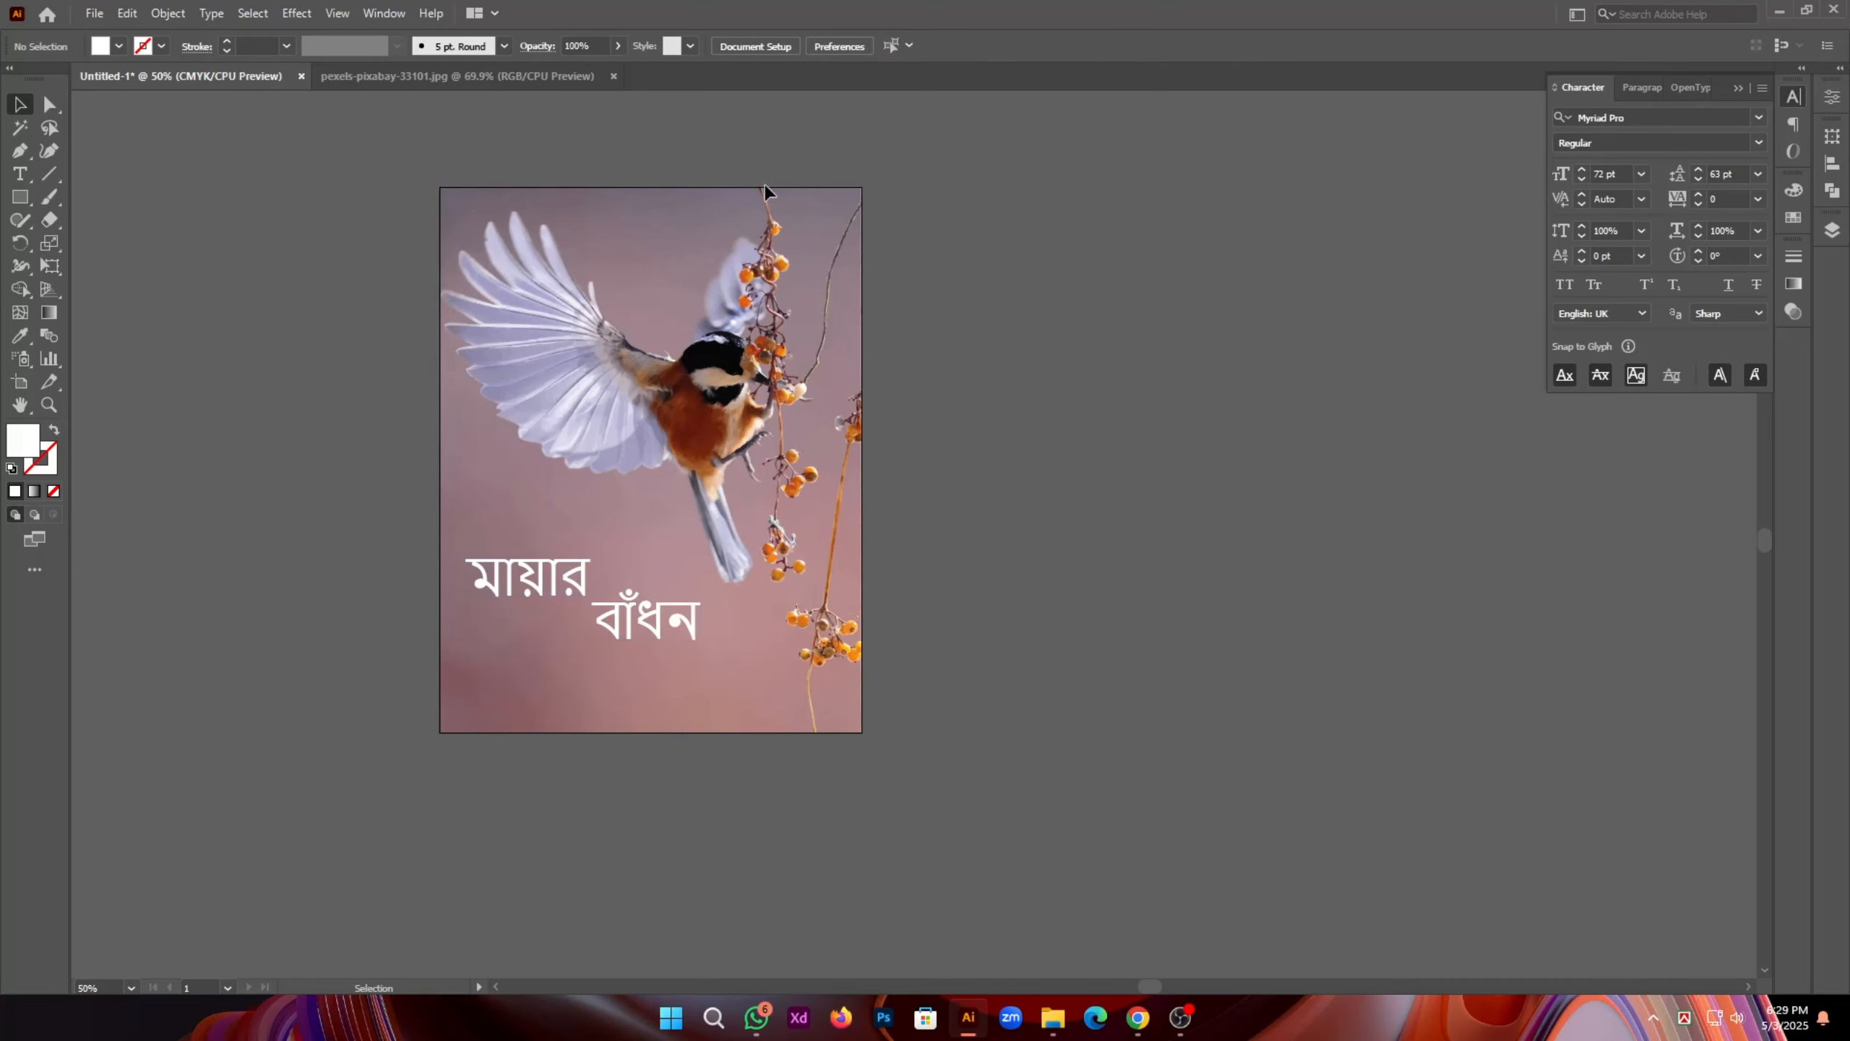
left_click_drag(920, 522, 938, 554)
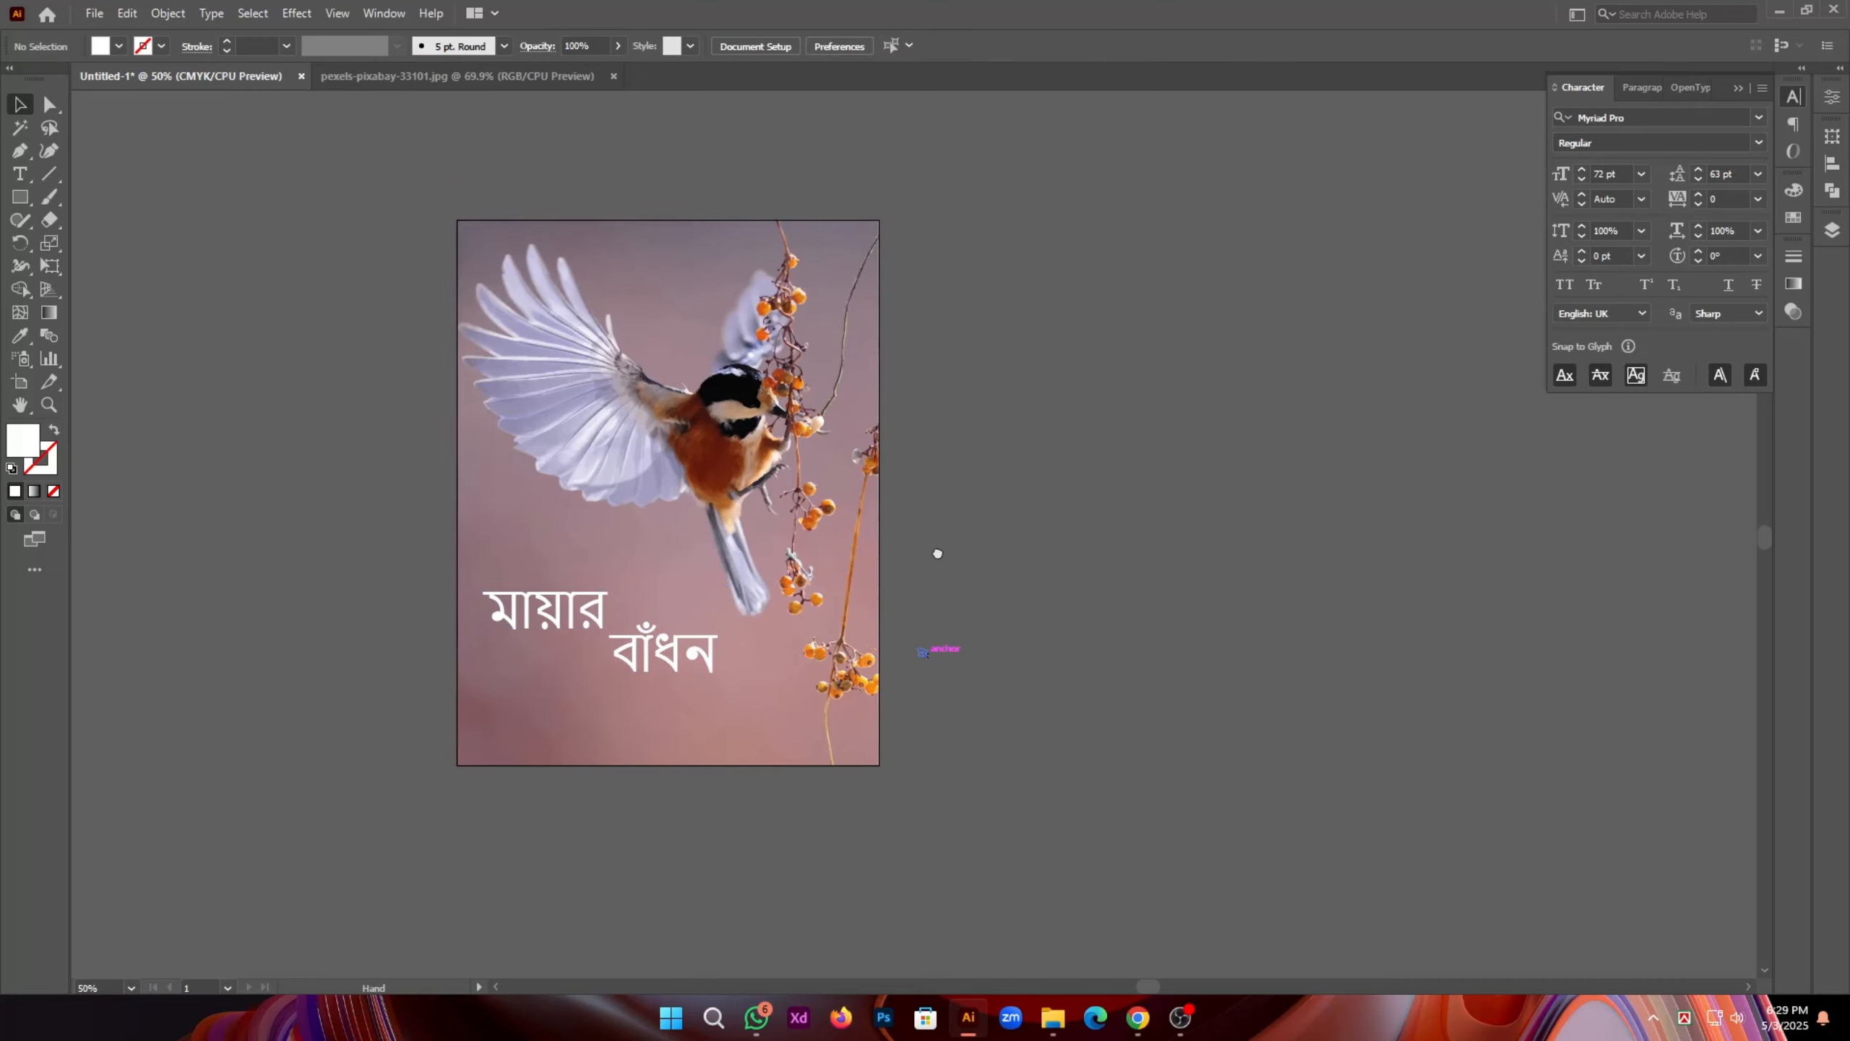
Step: Switch to Chrome and copy the Freepik image showing four book logos from the image search results
left_click(1137, 1017)
scroll(1470, 331, "up", 5)
right_click(1447, 416)
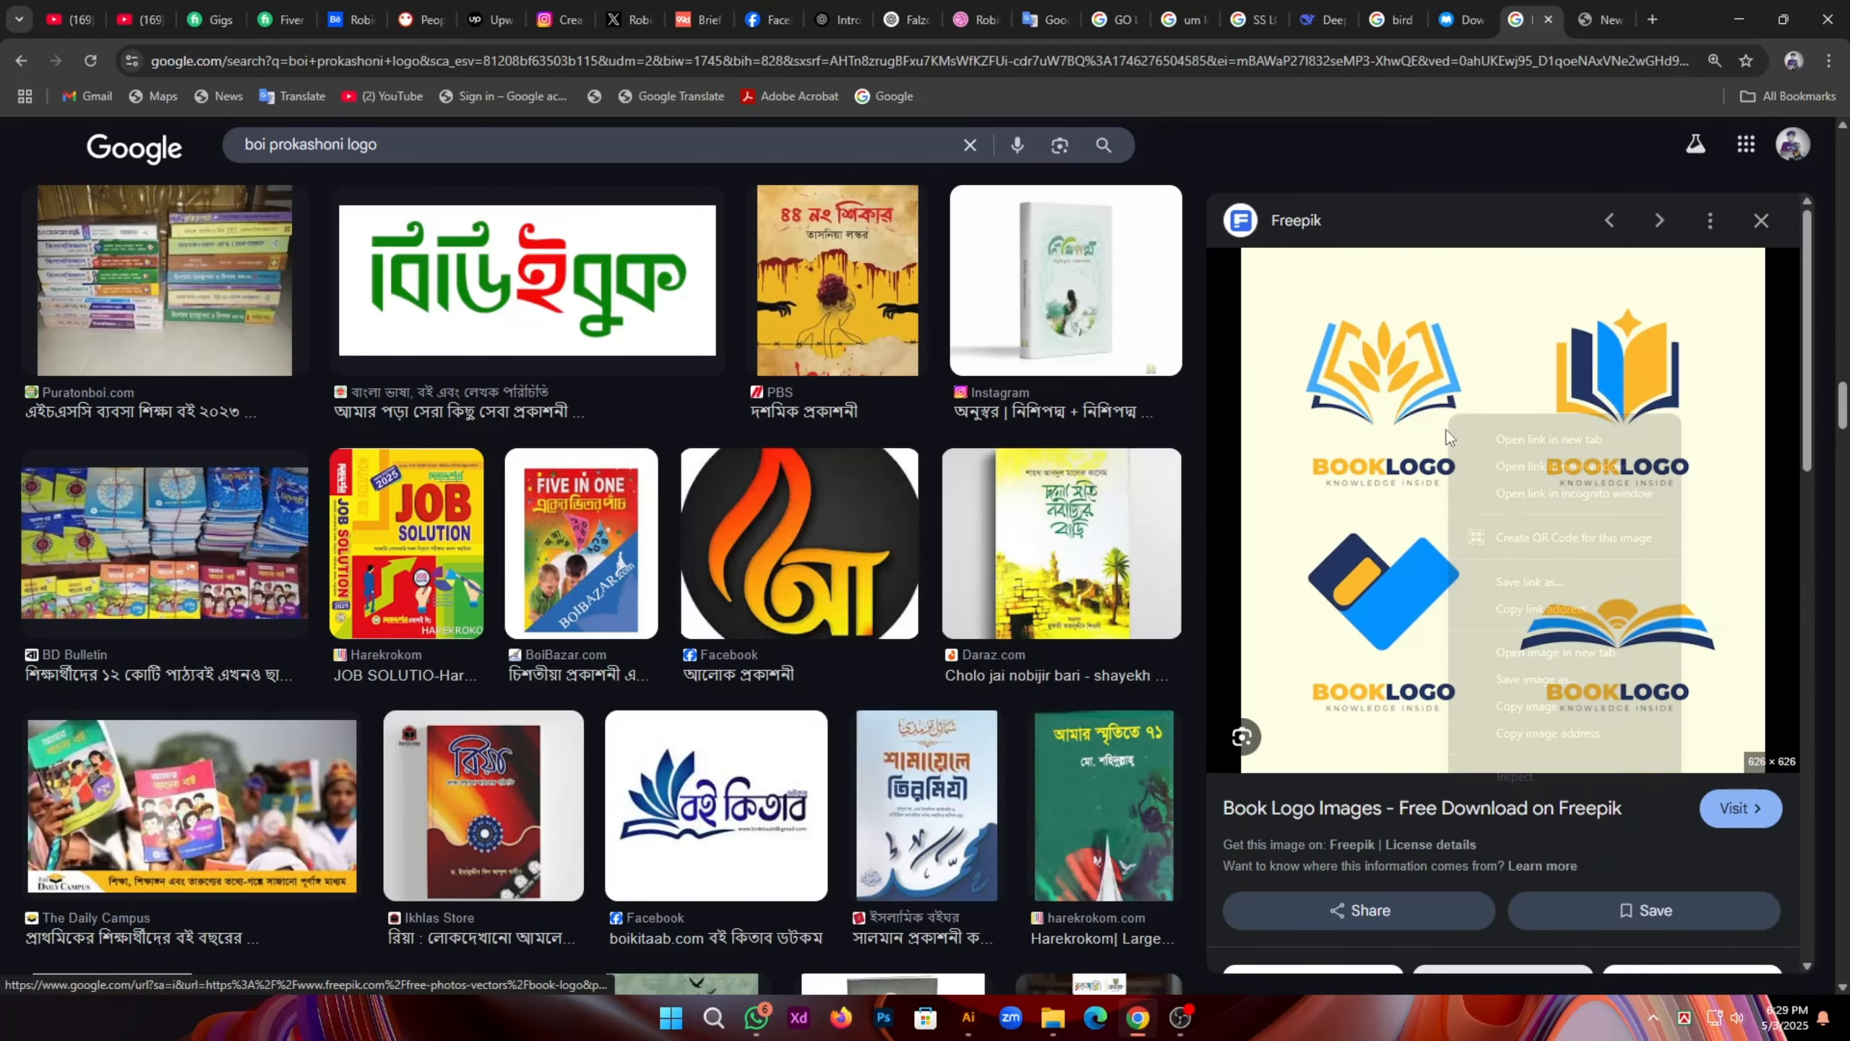
left_click(1507, 706)
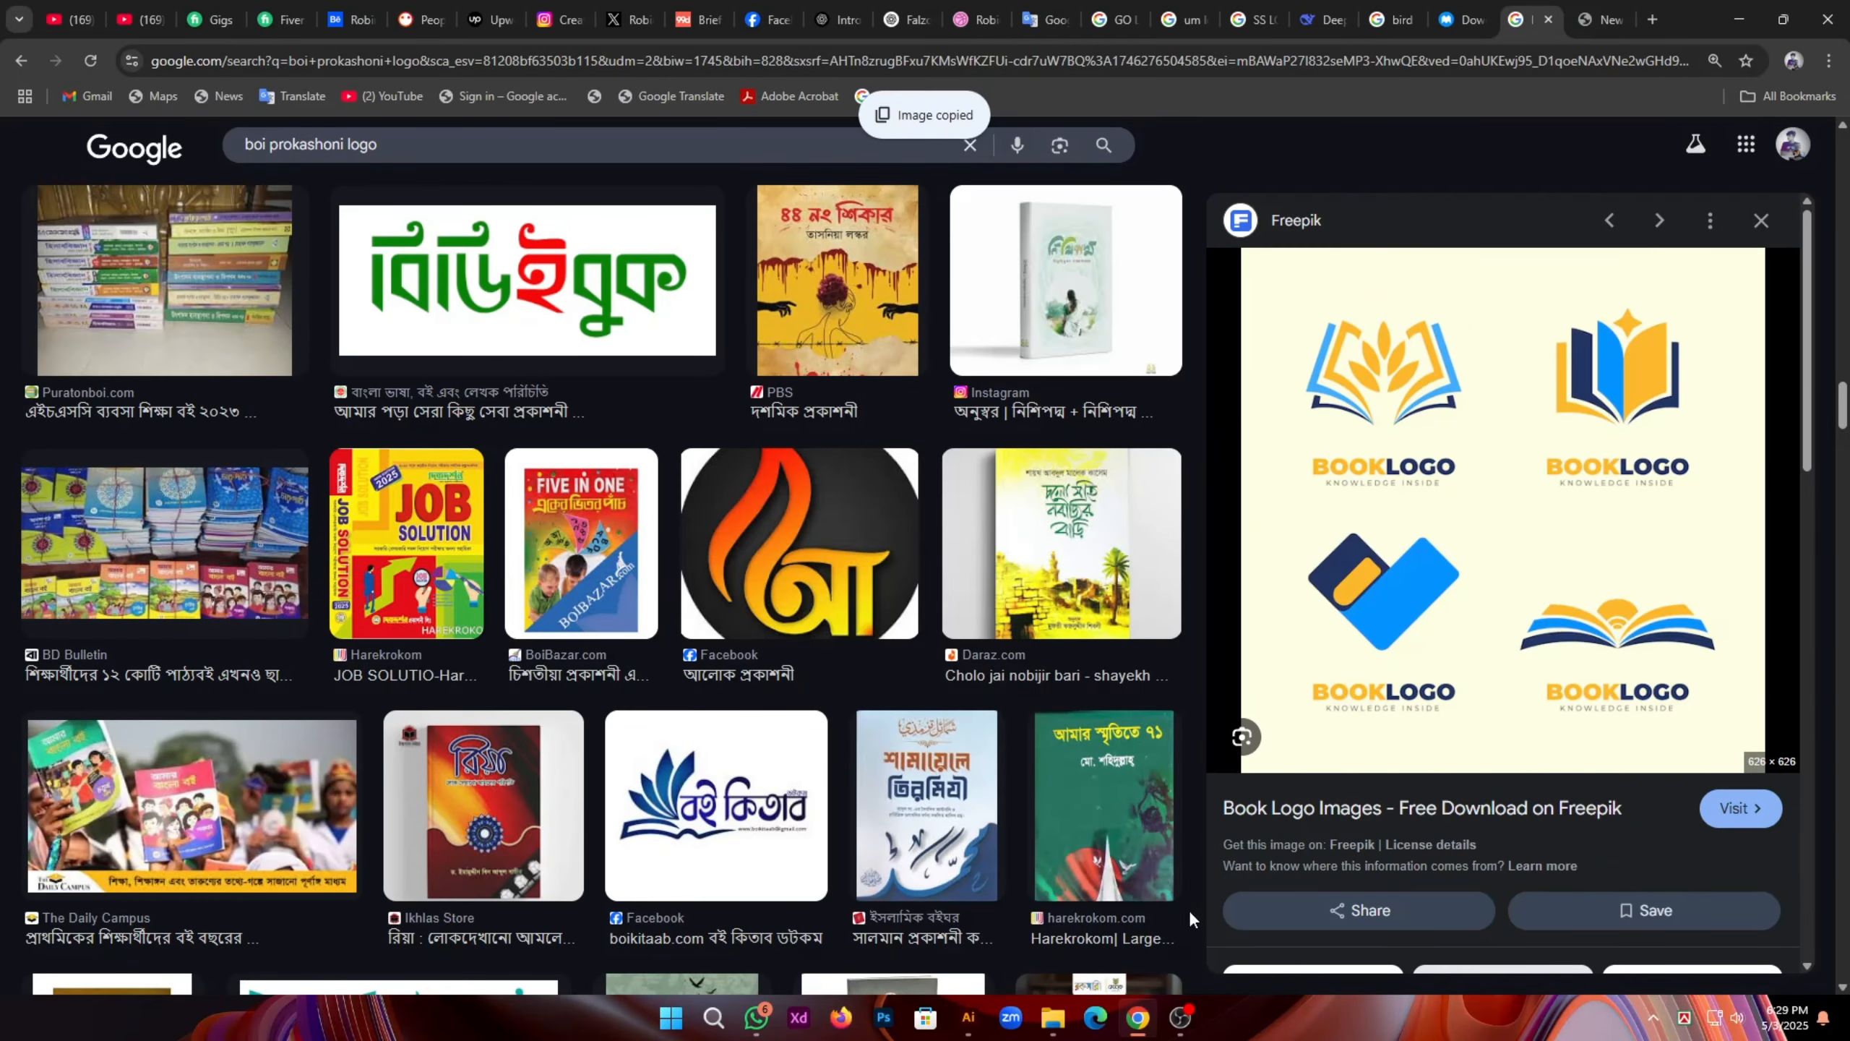
Step: Return to Illustrator, paste the book logo image and place it to the right of the artboard
left_click(967, 1017)
key("ctrl+v")
left_click_drag(957, 641, 1123, 614)
key("ctrl+plus")
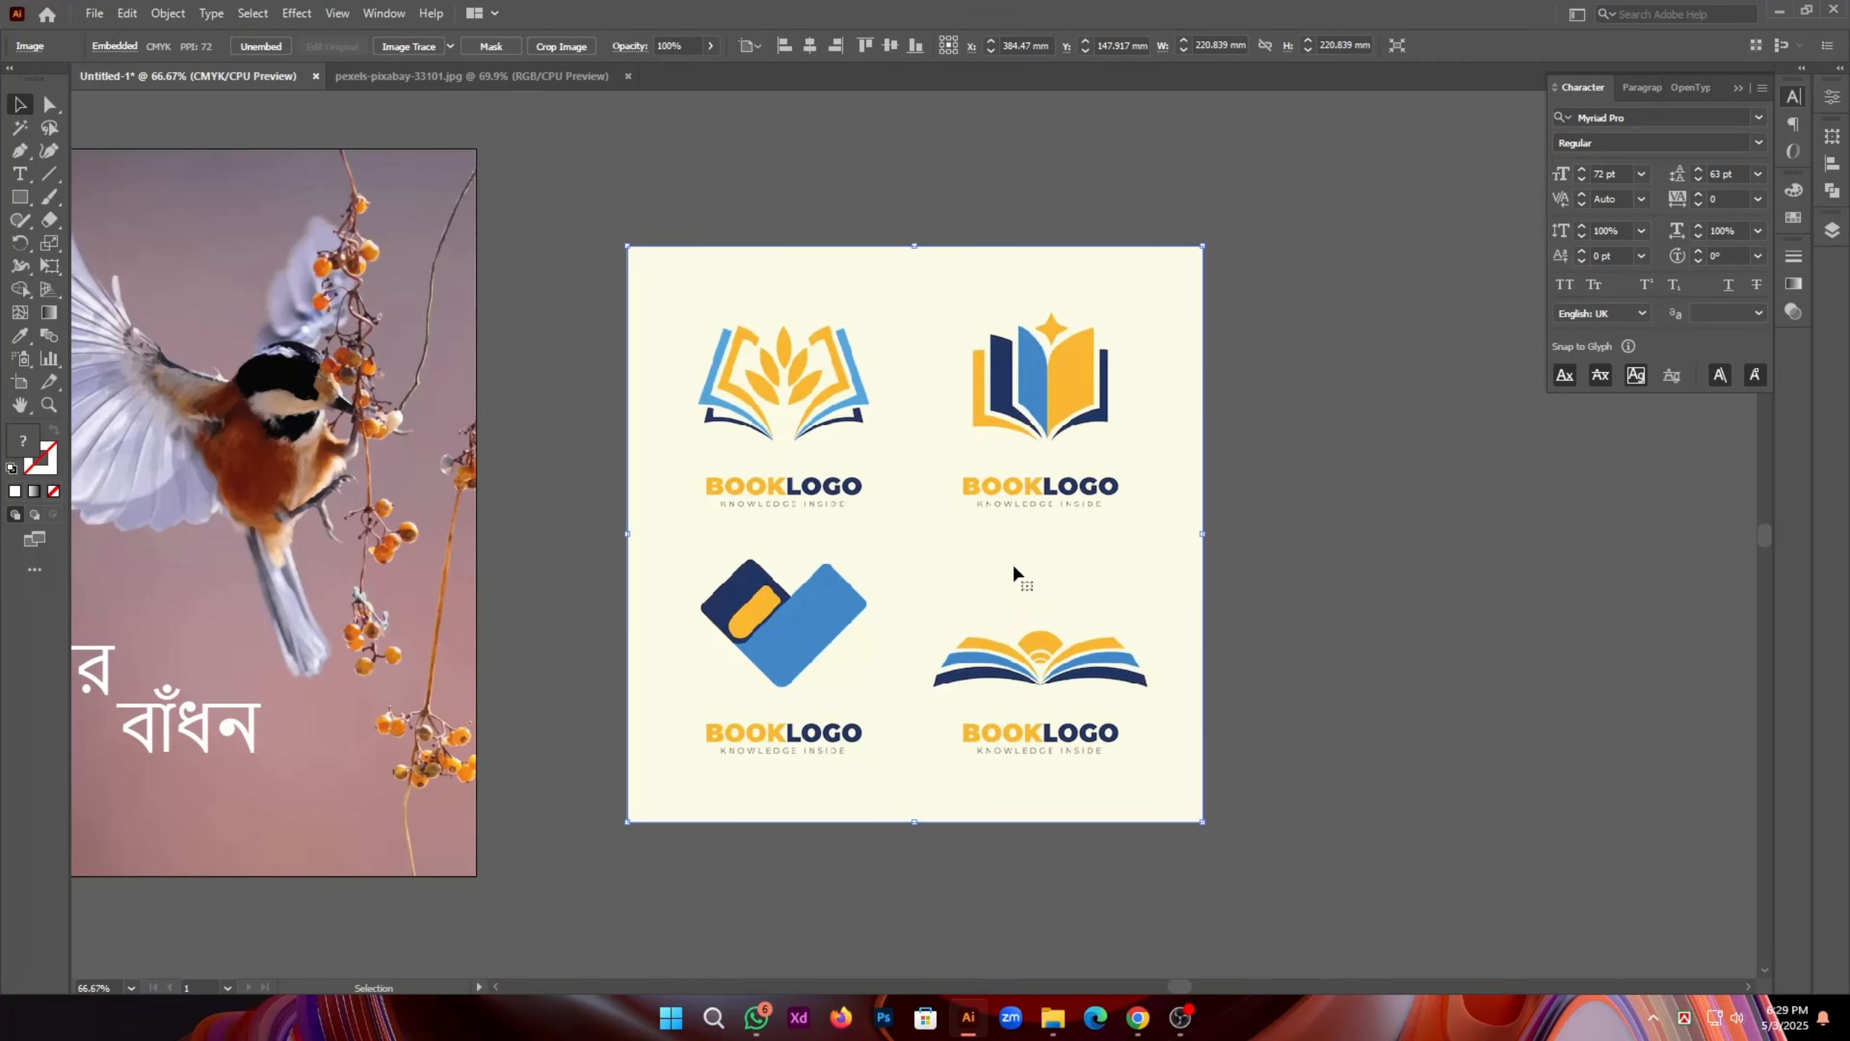
Step: Image-trace the logo sheet with the Low Fidelity Photo preset, expand the result and ungroup it
left_click(448, 48)
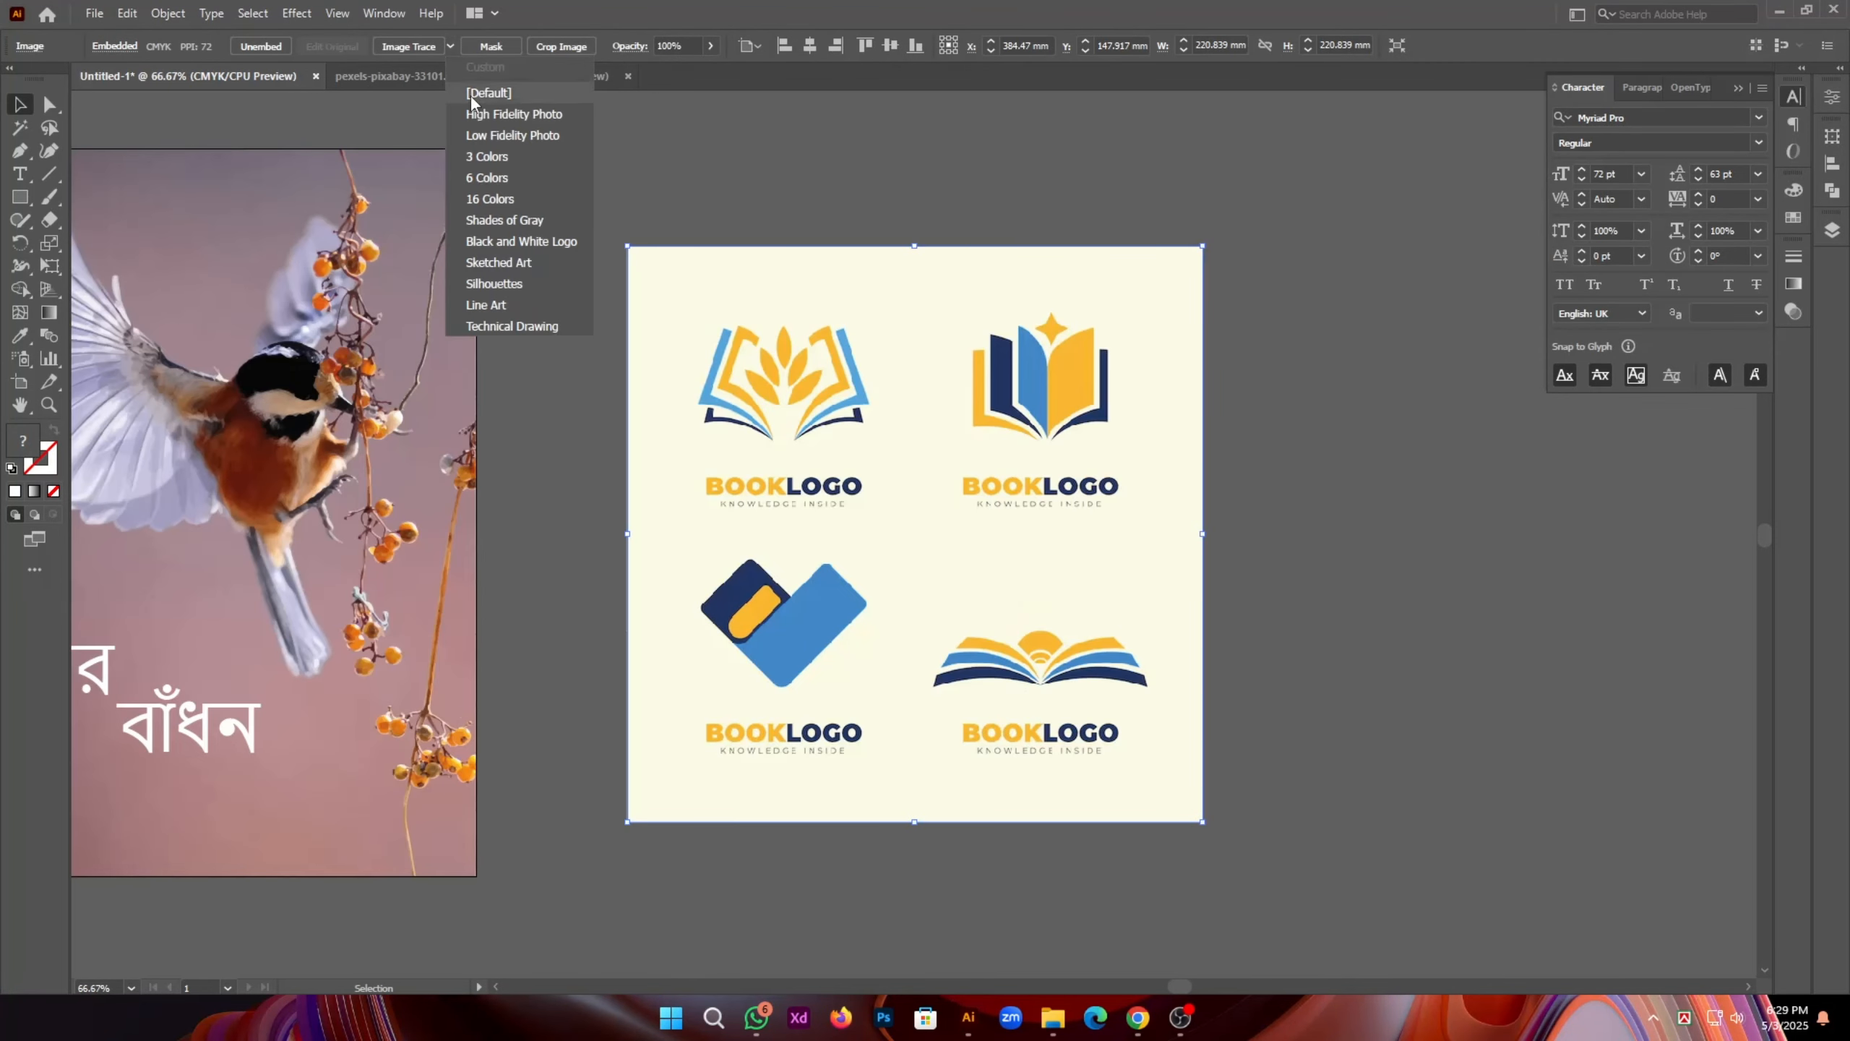
left_click(492, 136)
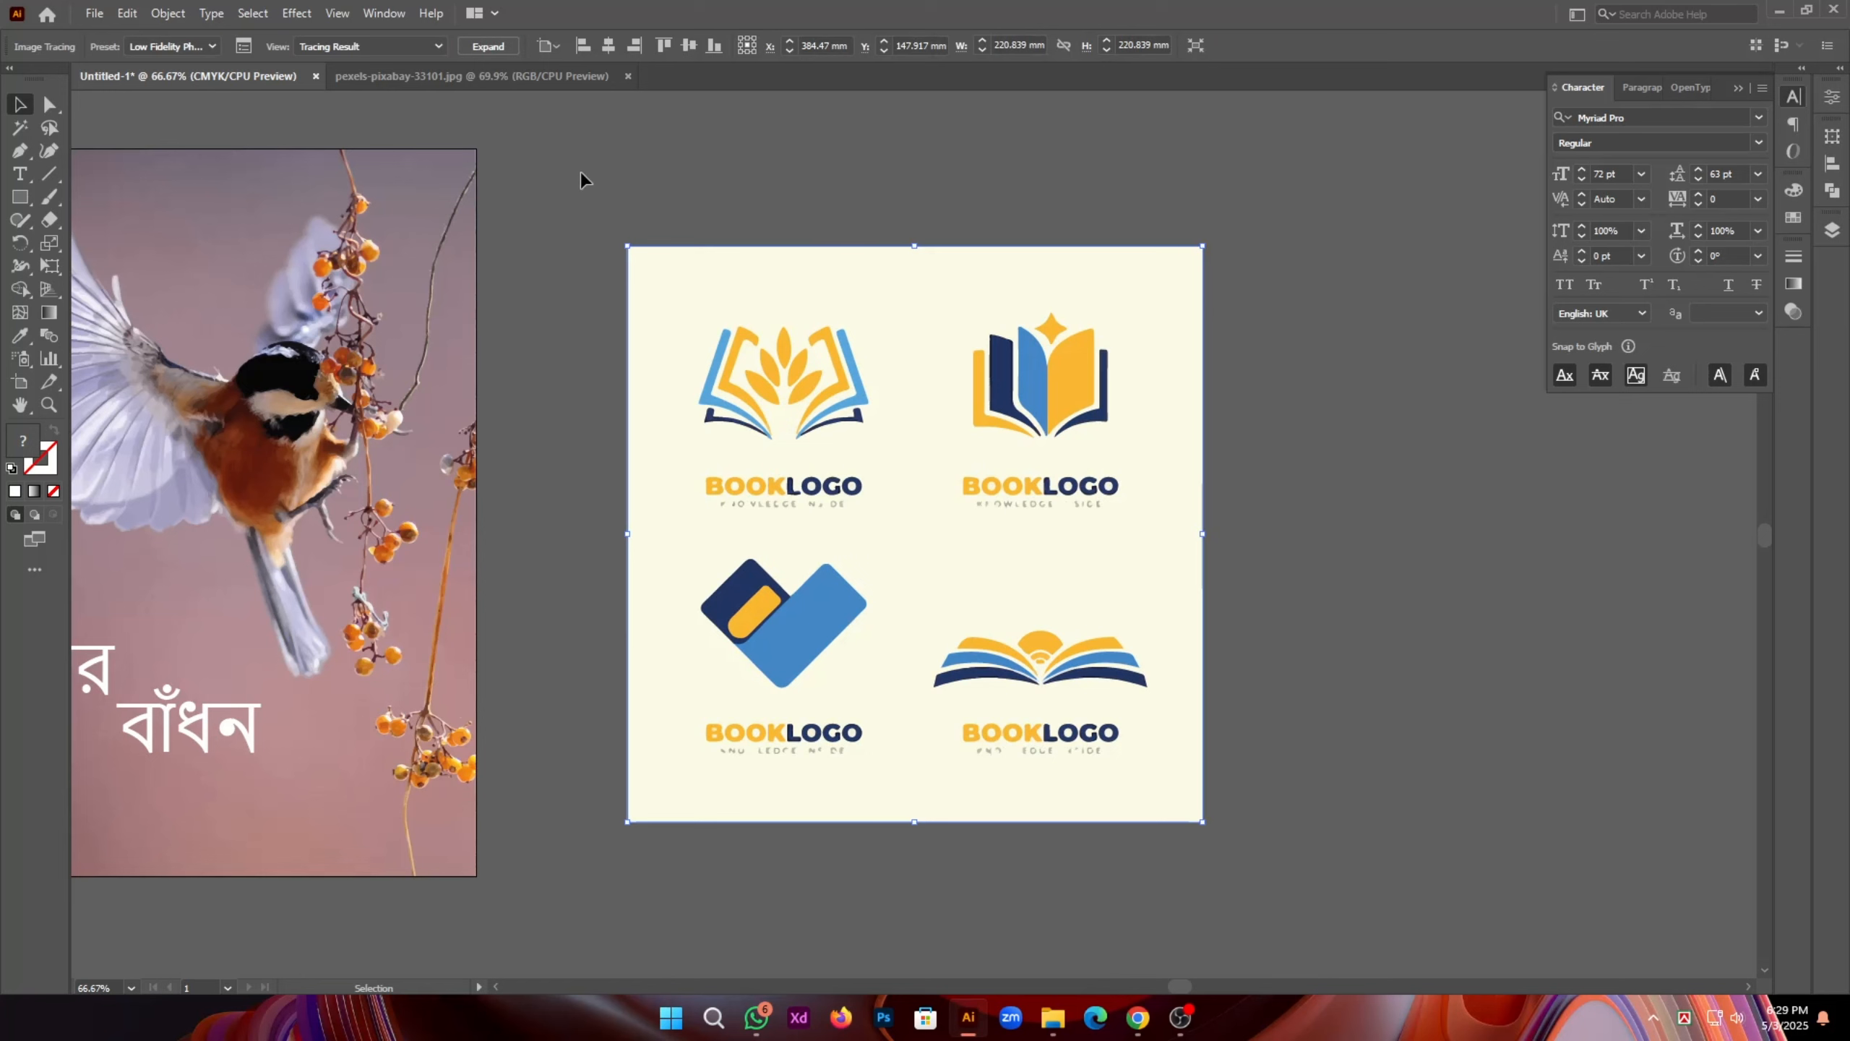
left_click(488, 46)
right_click(832, 373)
left_click(976, 537)
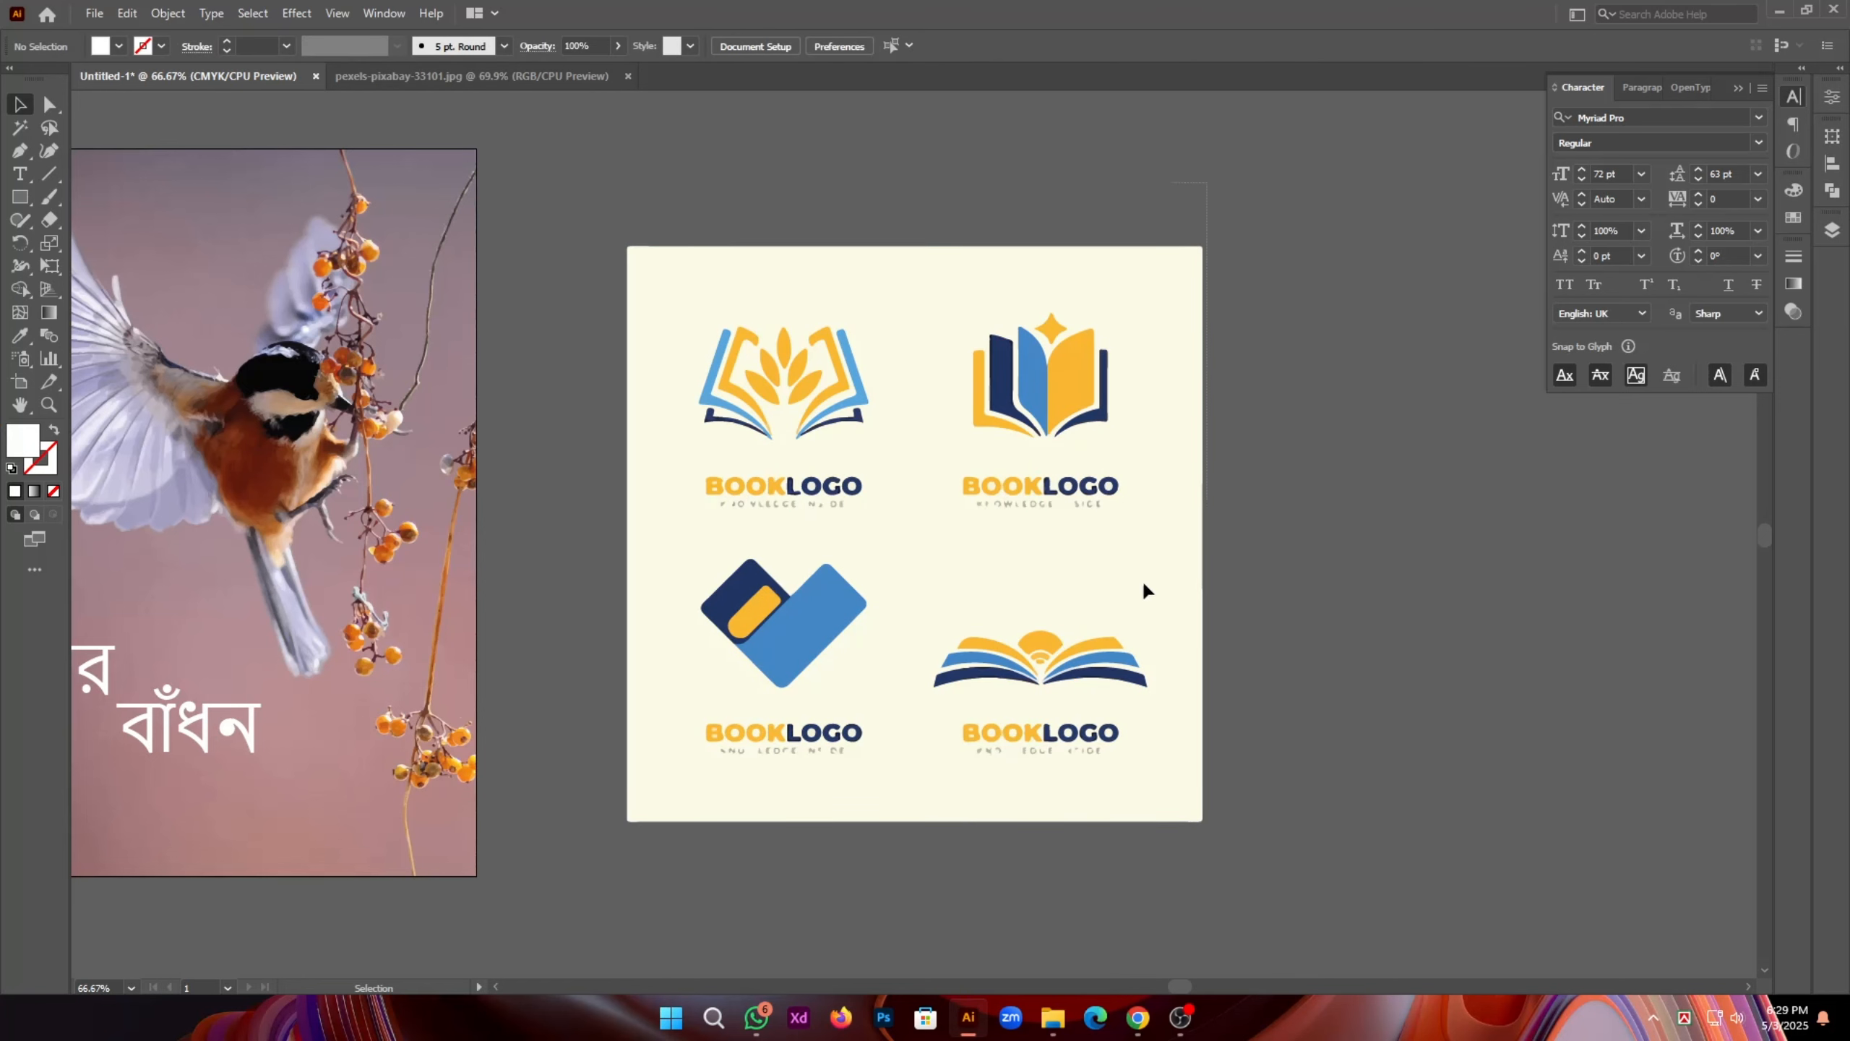
Step: Delete the cream background, the other three logos and all BOOKLOGO lettering, keeping only the open book with leaves
key("Delete")
left_click_drag(693, 805, 957, 467)
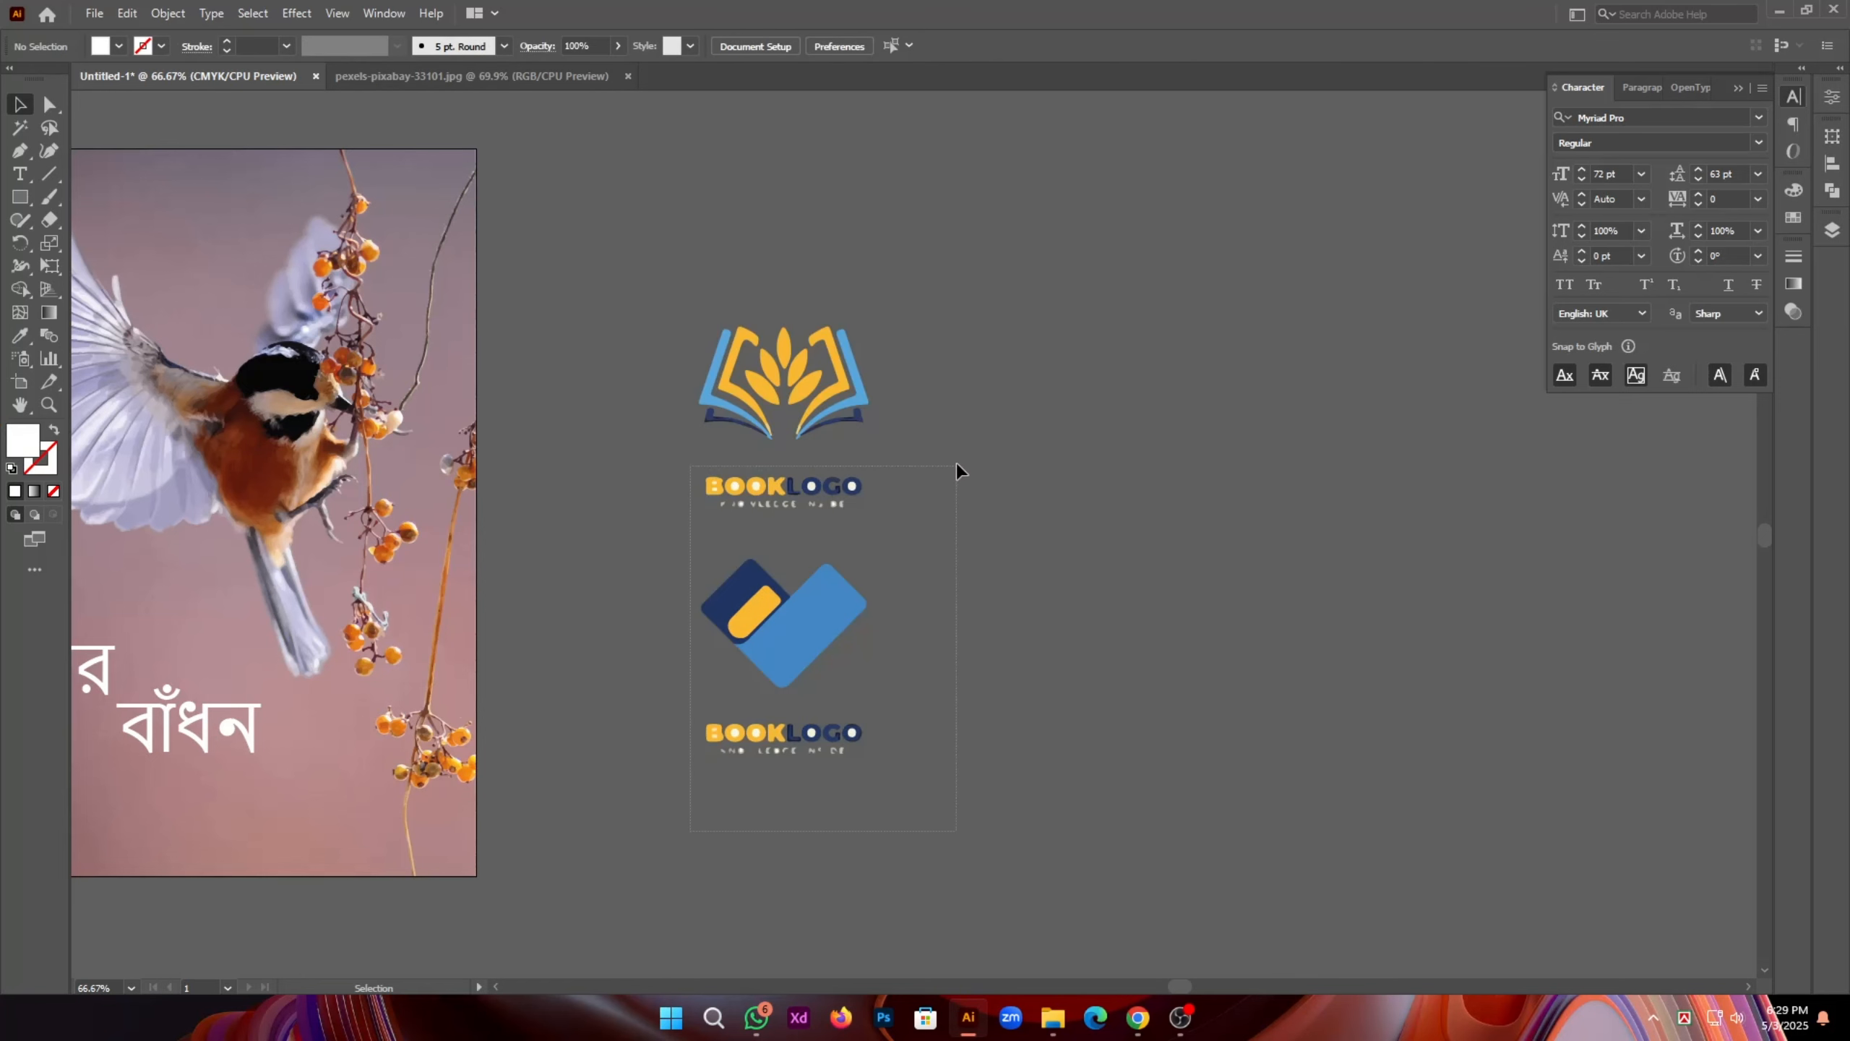
key("Delete")
Step: Scale the open-book logo down to about 29 × 20 mm and place it in the cover's lower-left corner
left_click_drag(669, 264, 822, 411)
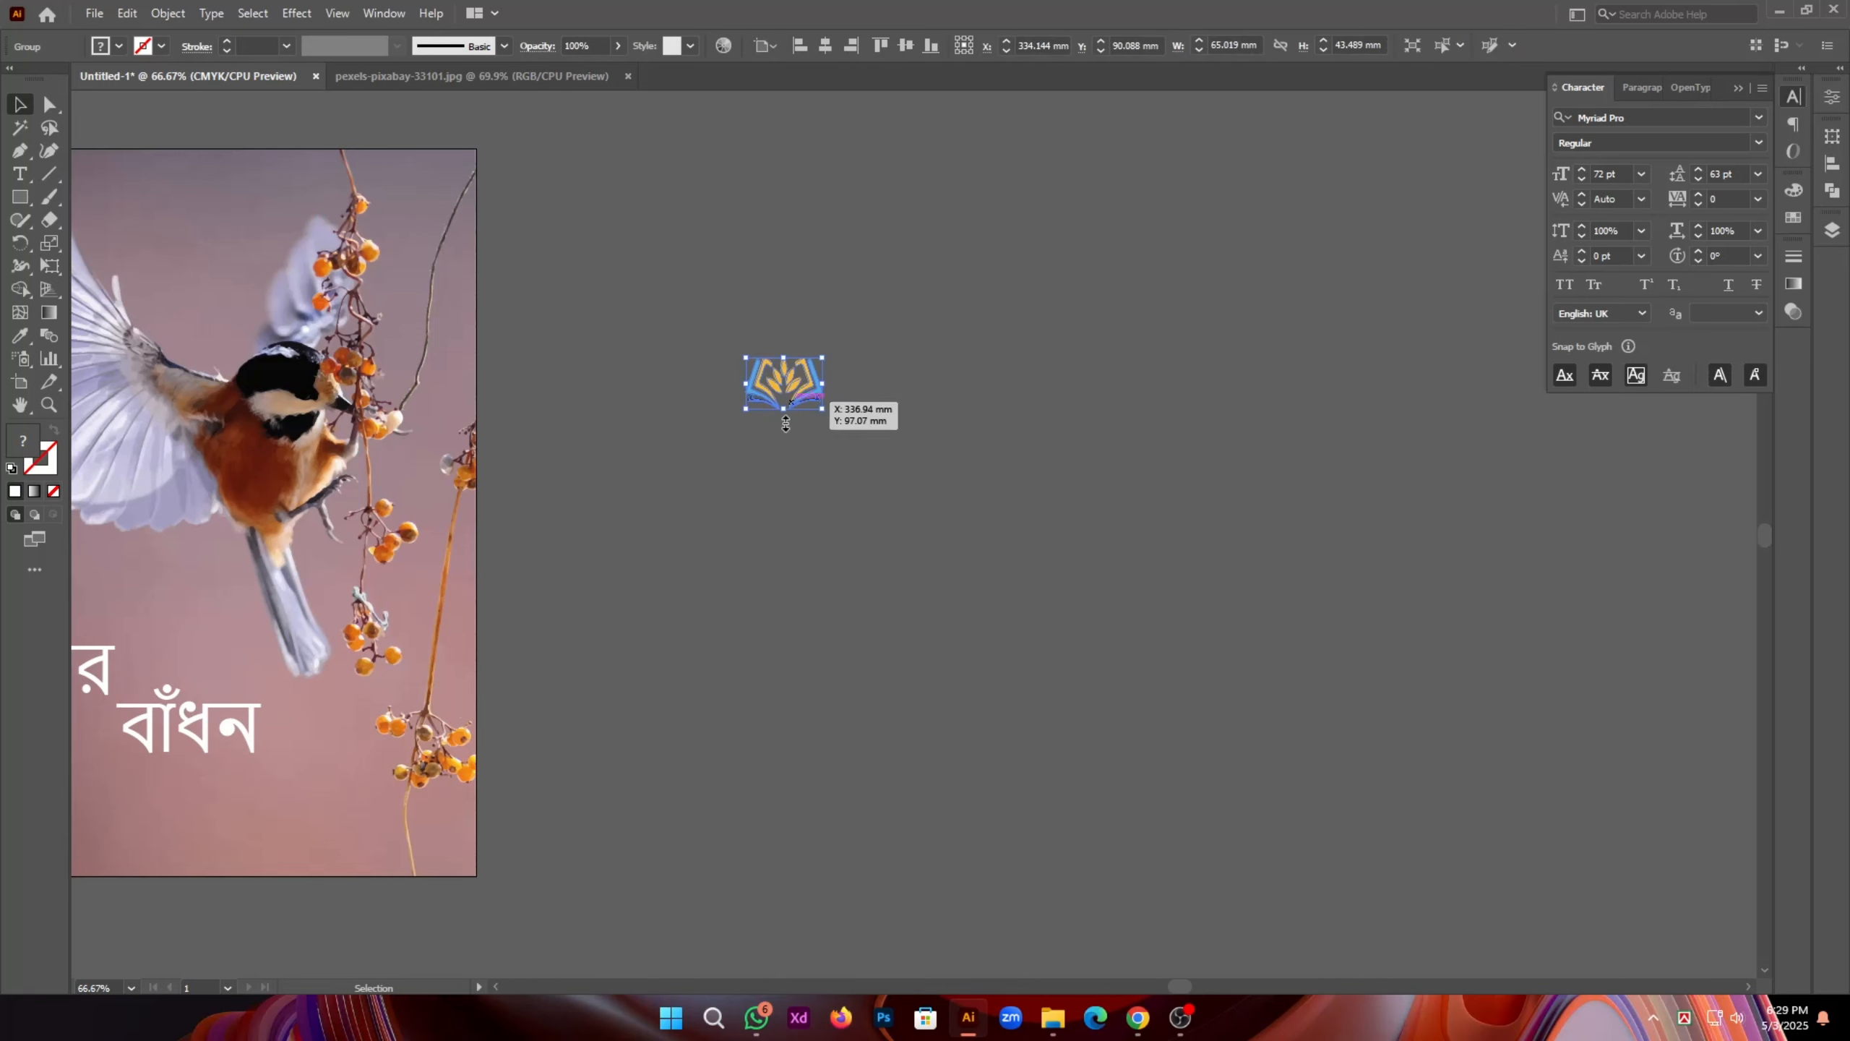
left_click_drag(761, 494, 1123, 500)
left_click_drag(1144, 401, 334, 846)
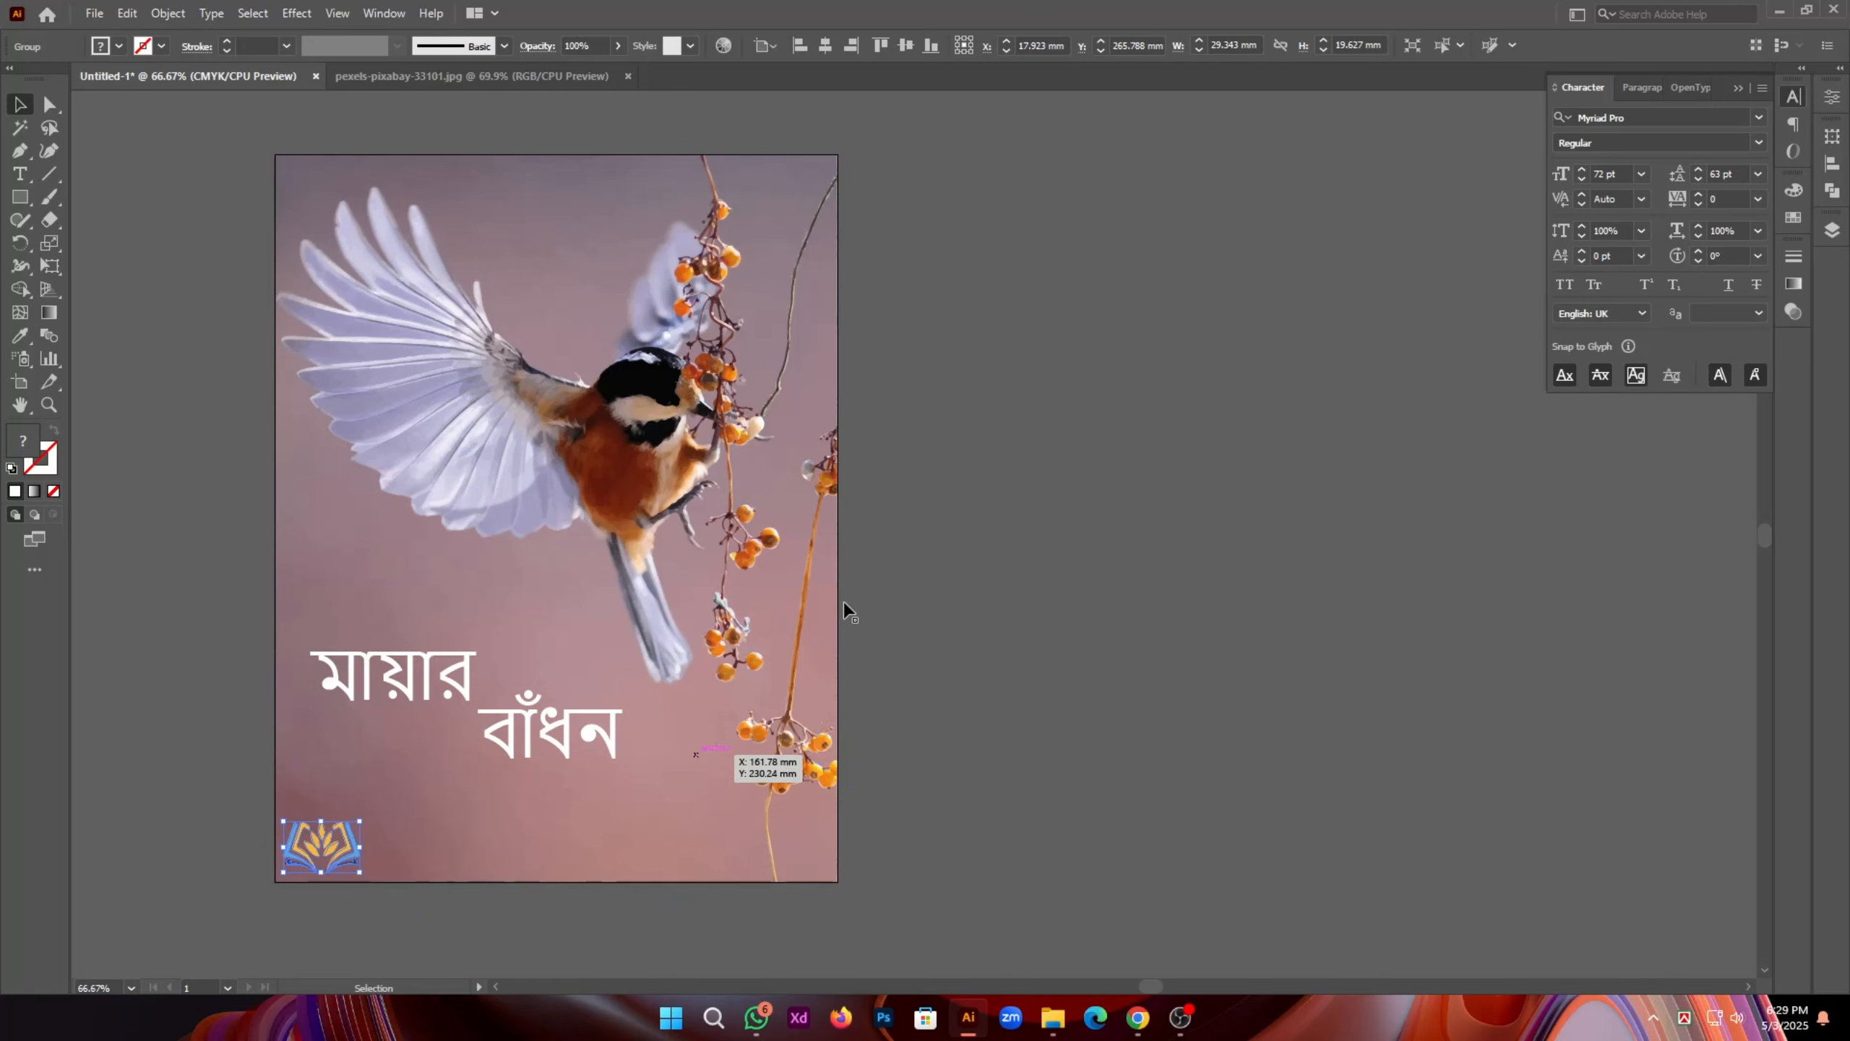
left_click(925, 605)
left_click_drag(1031, 804, 1010, 771)
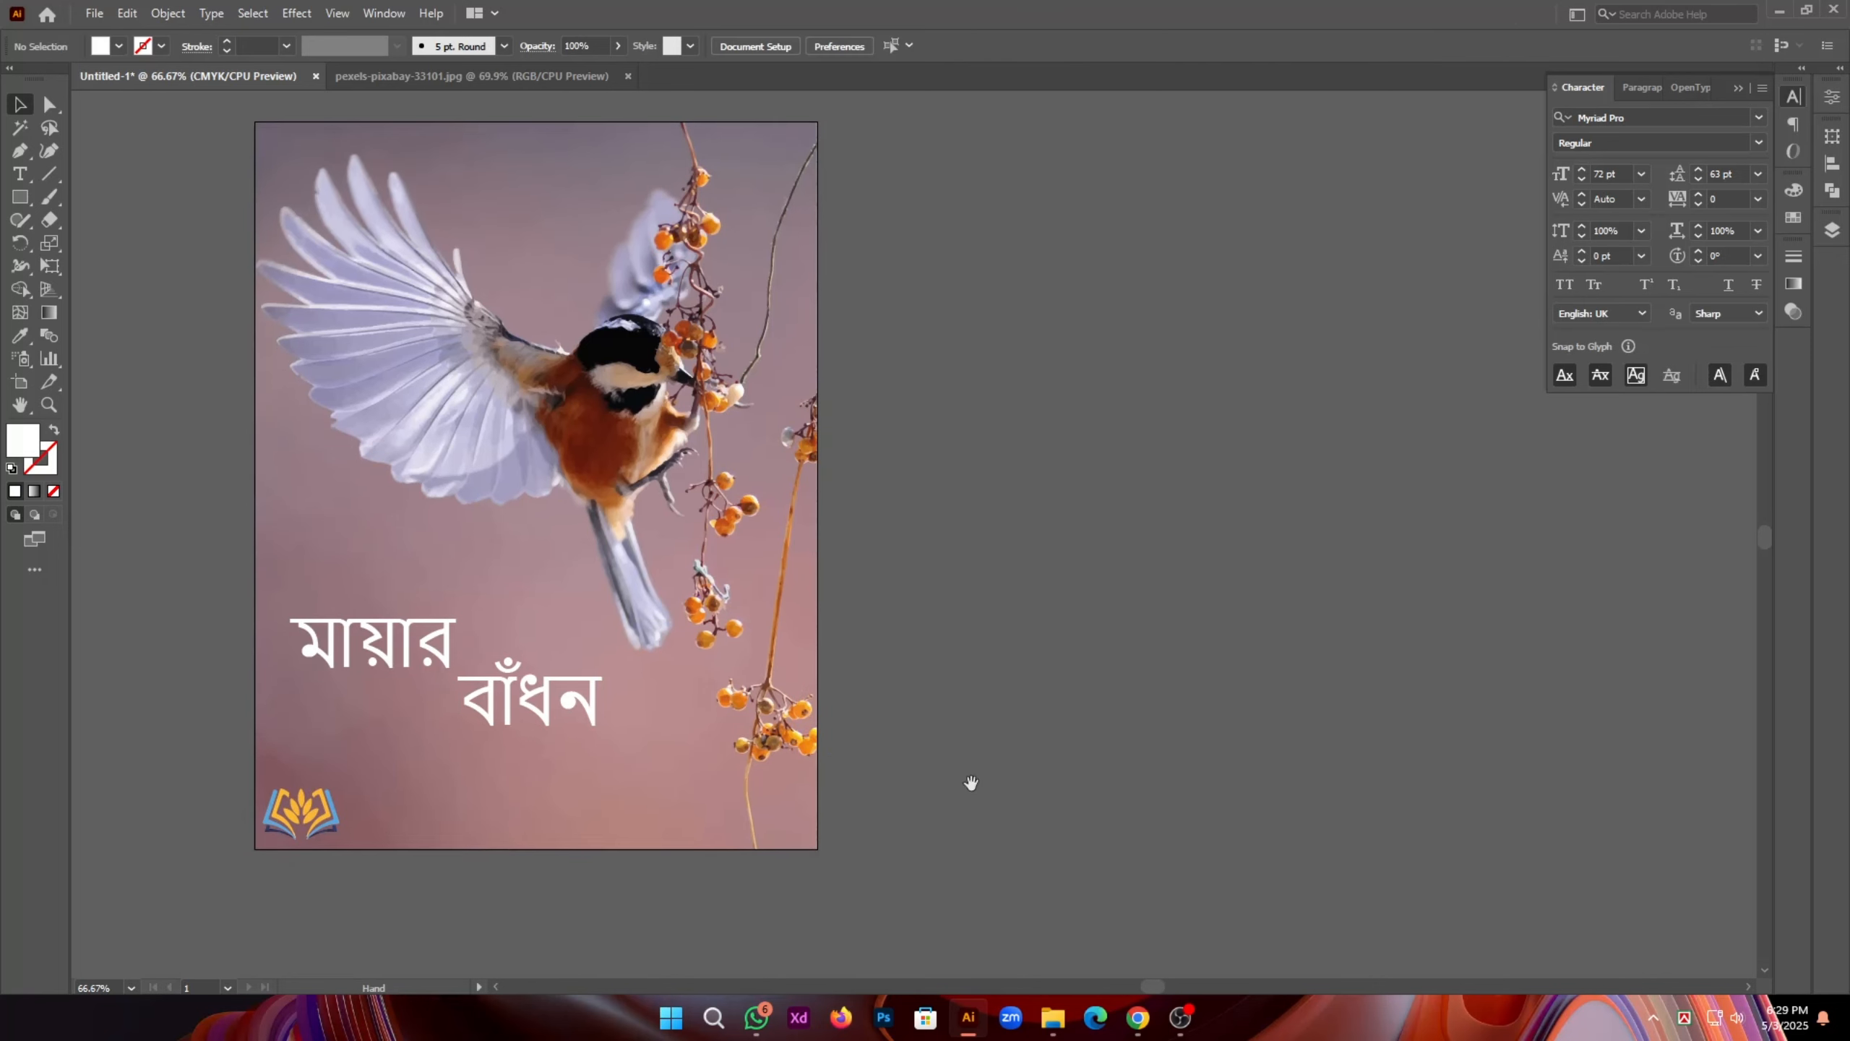
Step: Shrink the book logo to about 22 × 15 mm and nudge it closer to the cover's lower-left corner
left_click(329, 832)
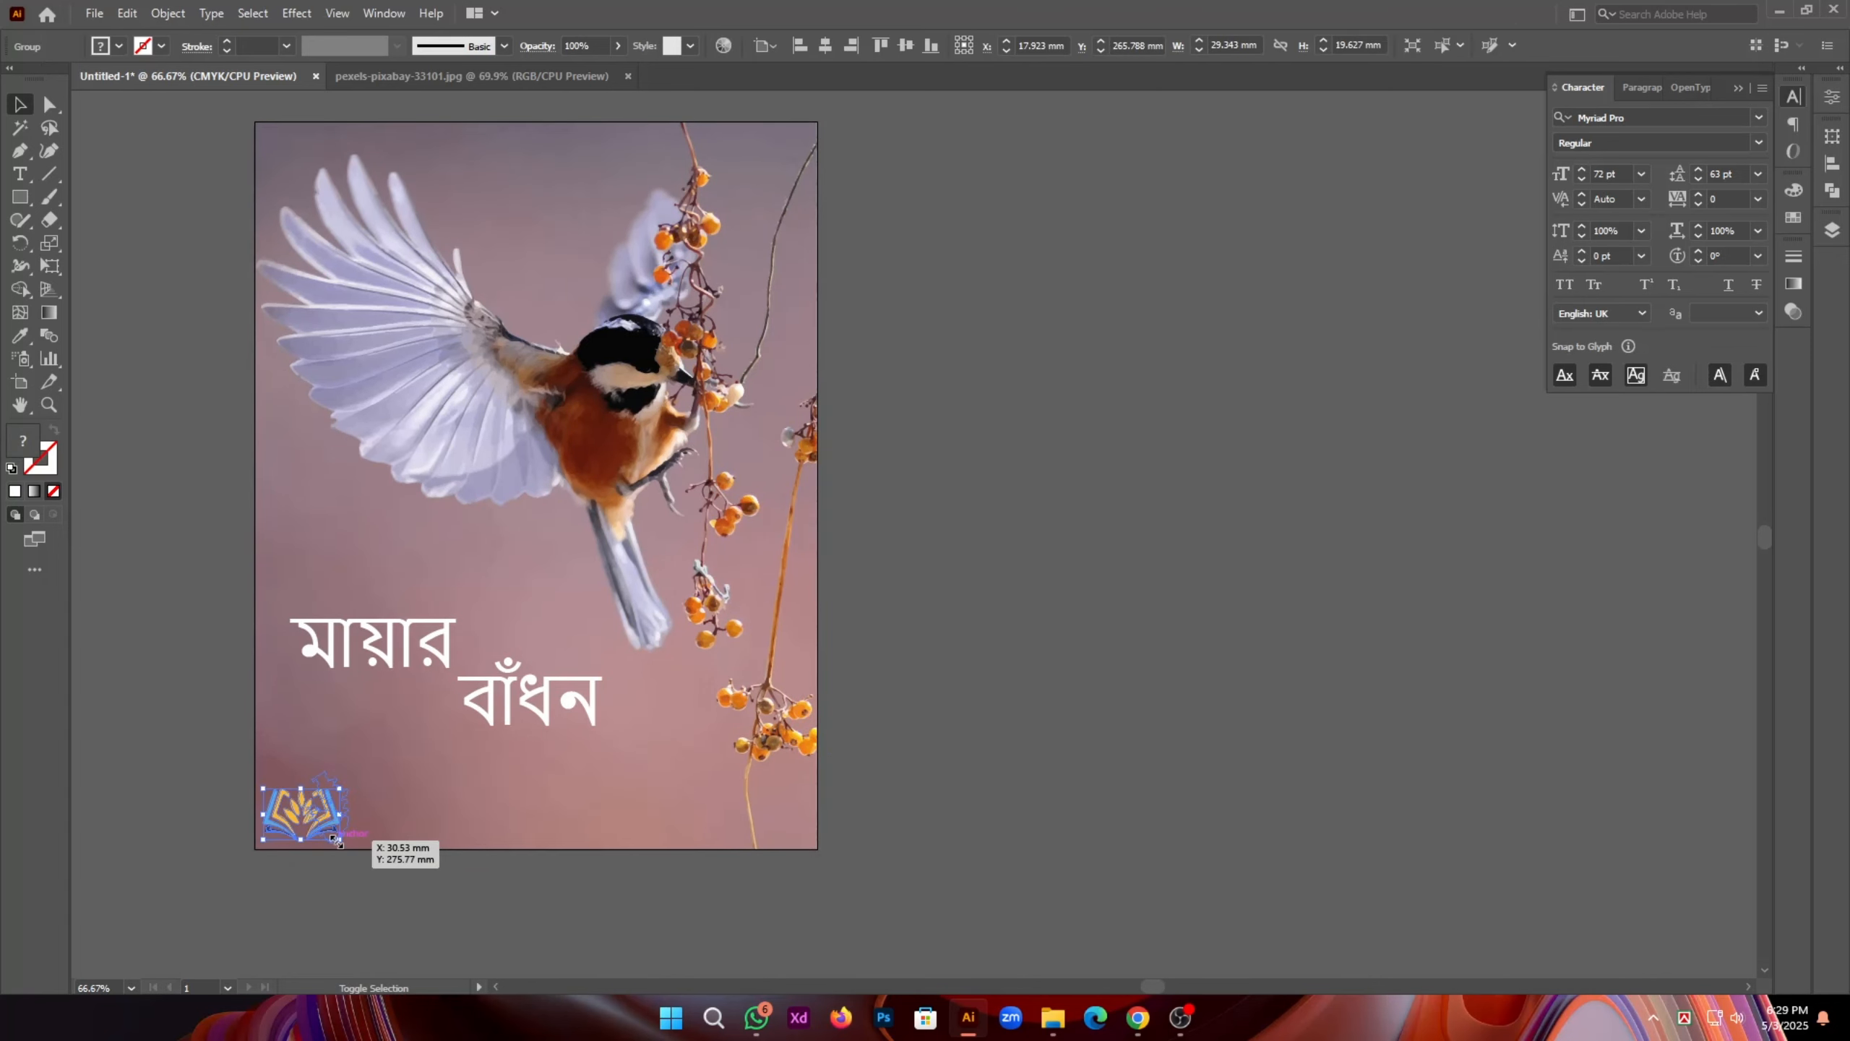
left_click(396, 888)
left_click(325, 827)
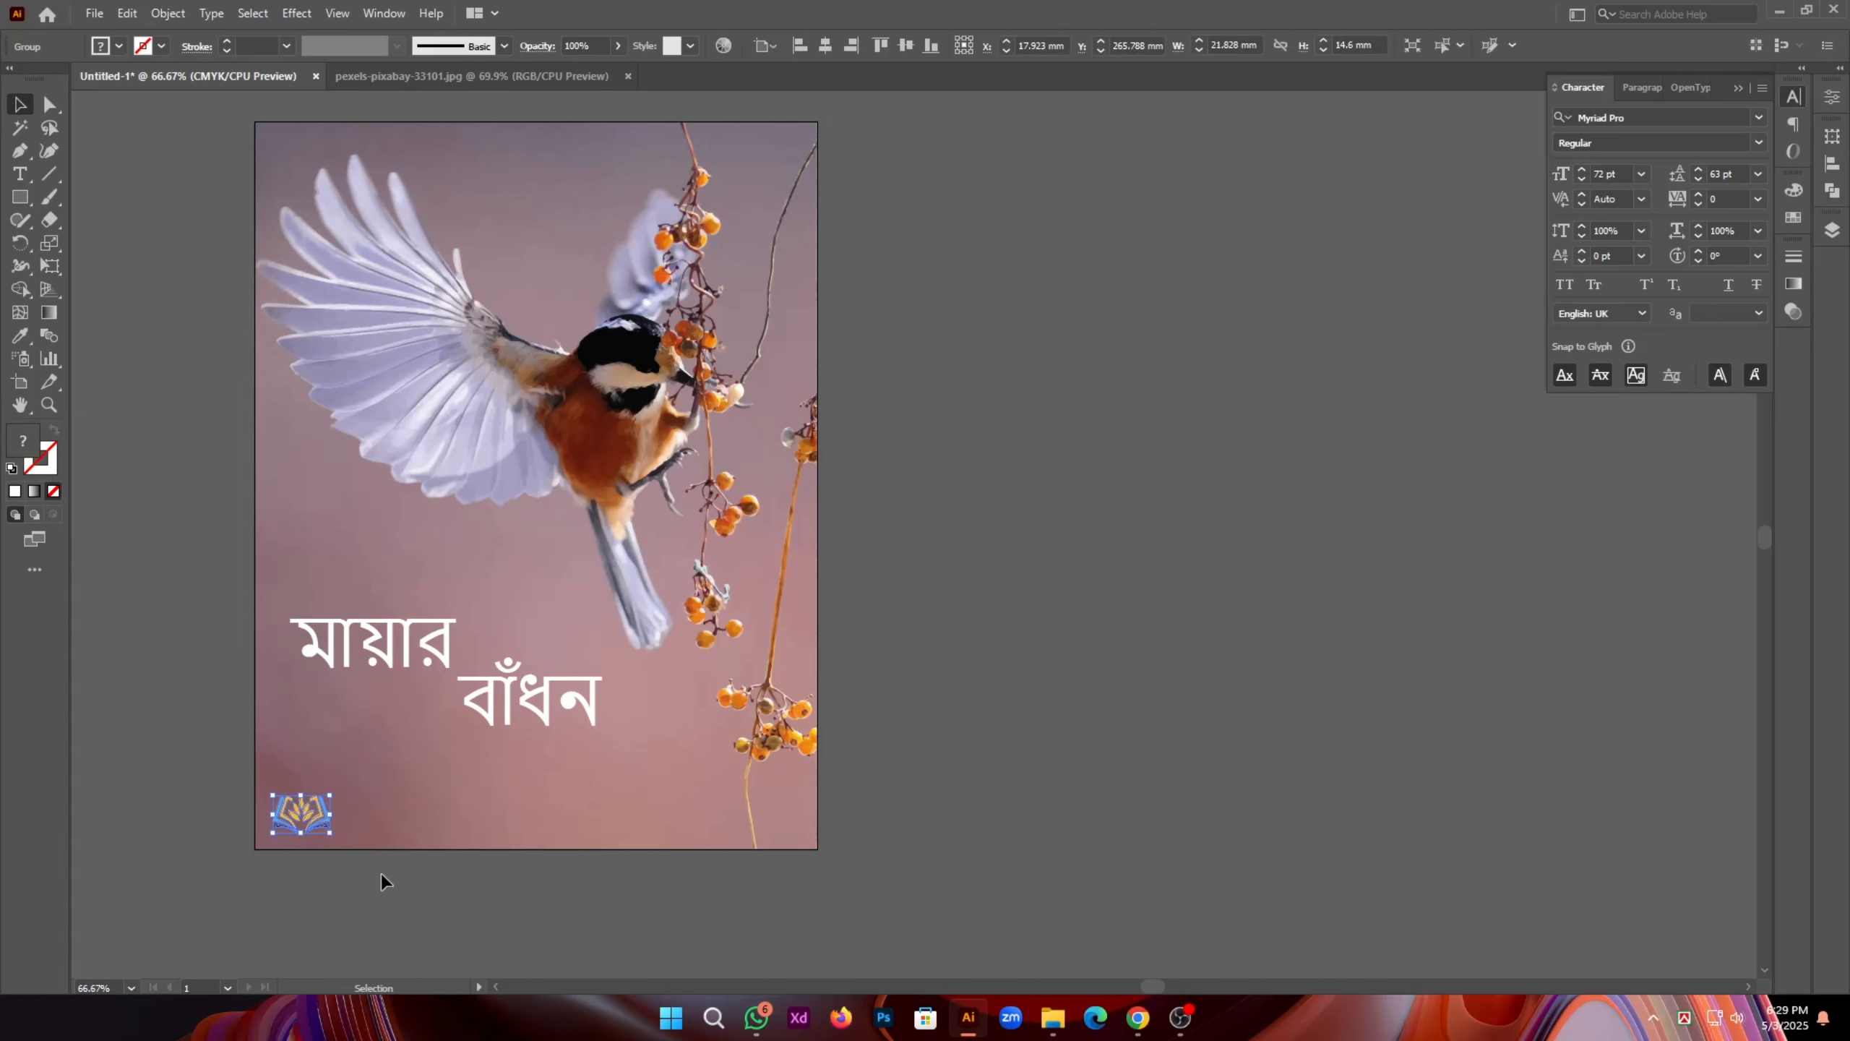
key("Left")
key("Left")
key("Left")
key("Left")
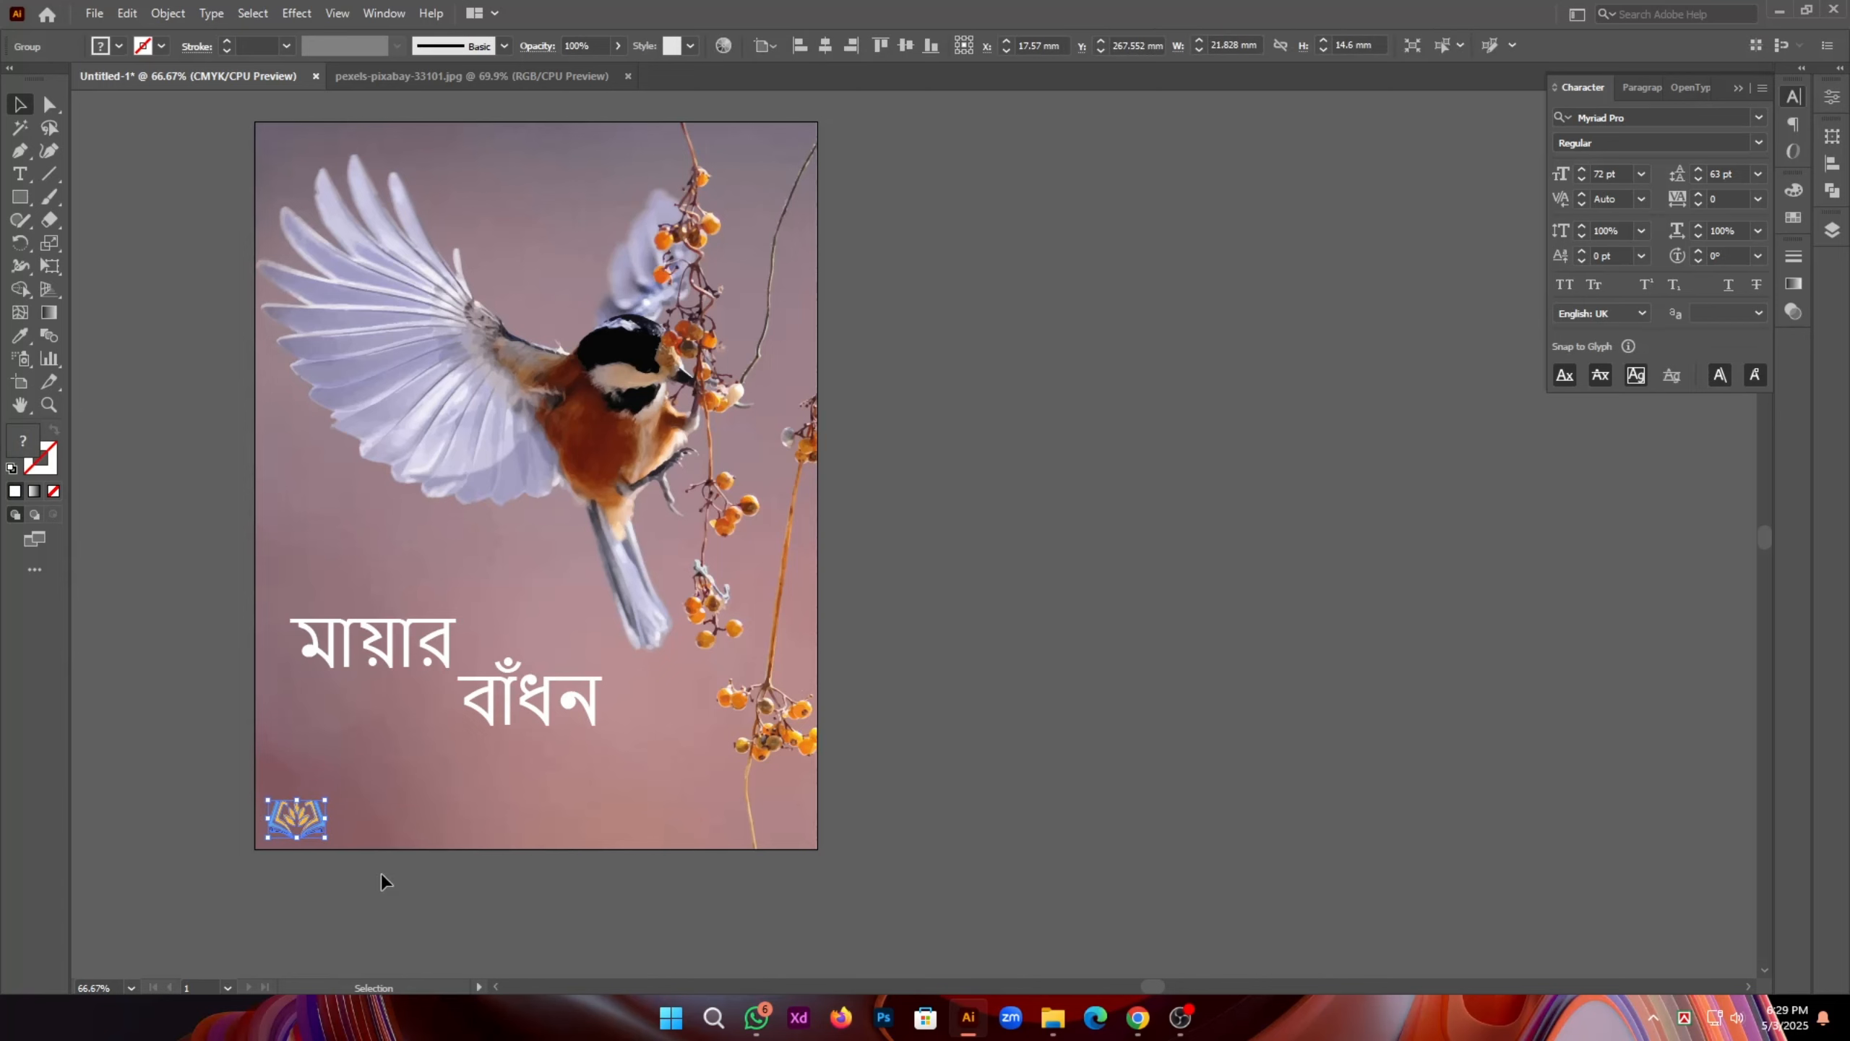
left_click(542, 873)
left_click(571, 707)
left_click(995, 630)
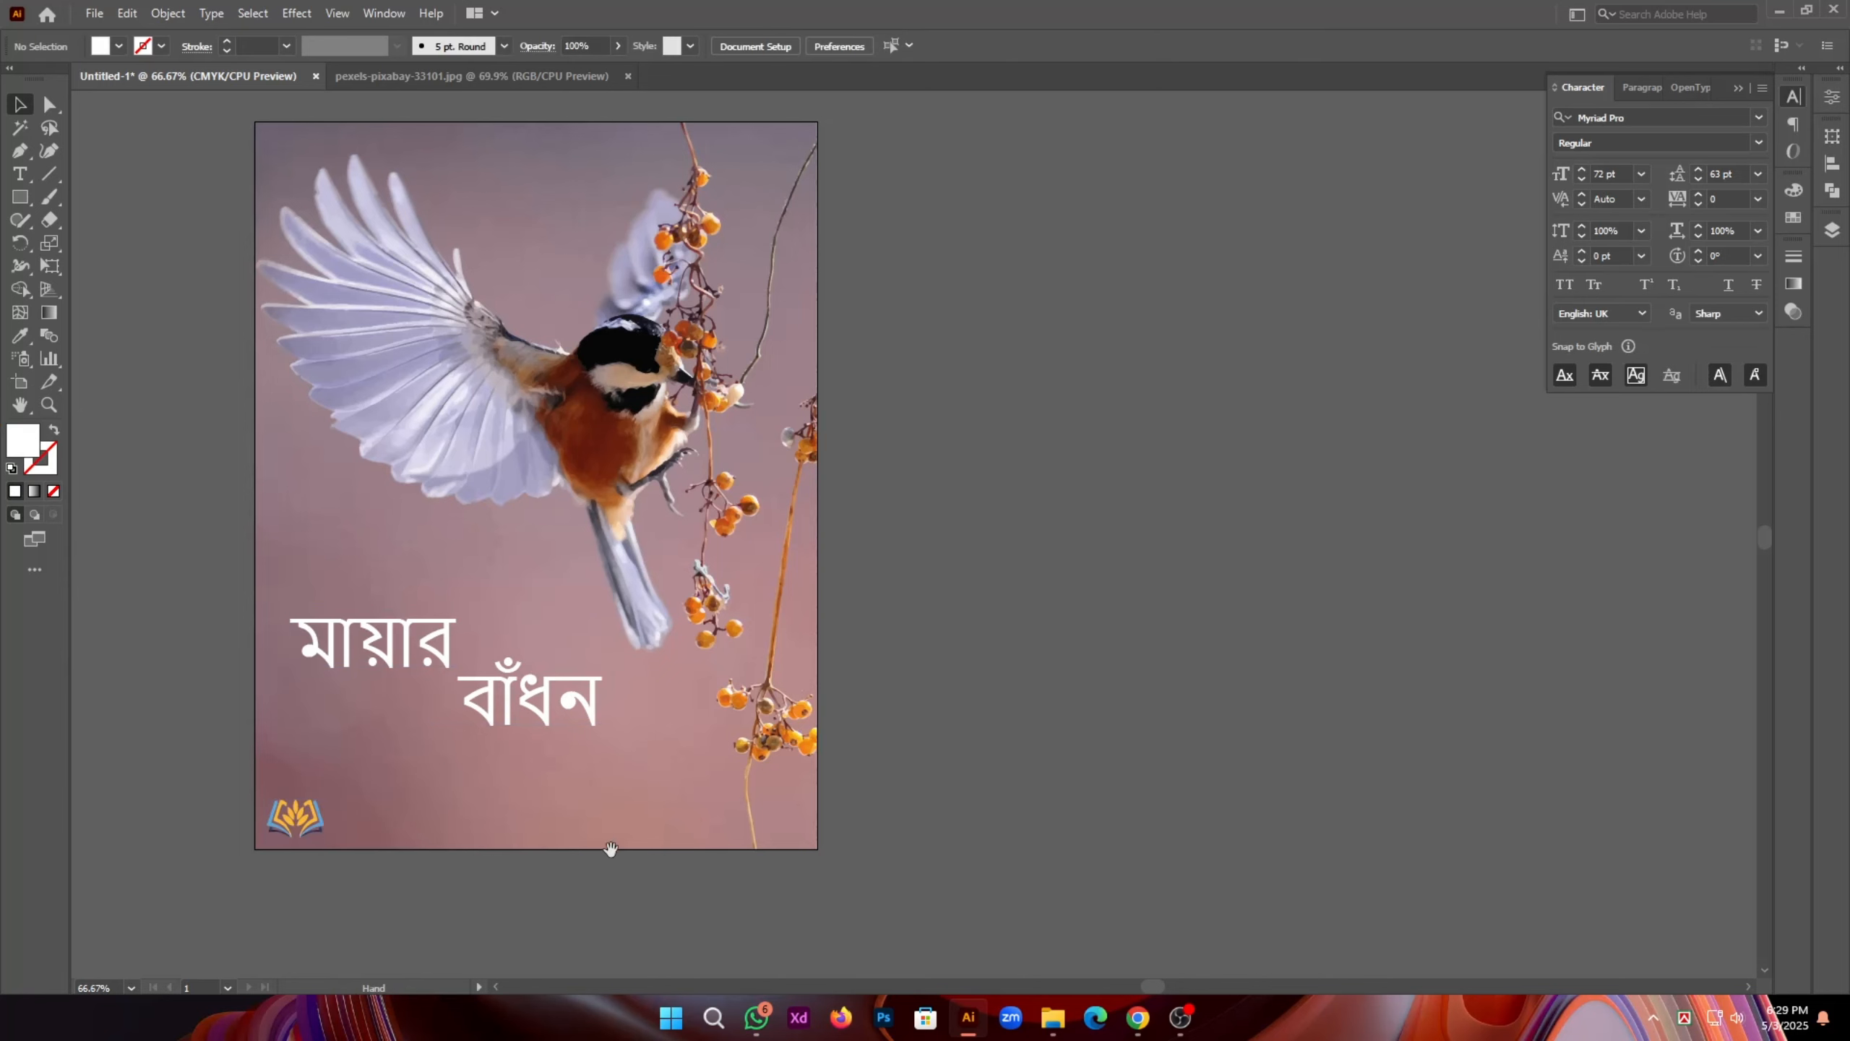
left_click_drag(607, 847, 851, 866)
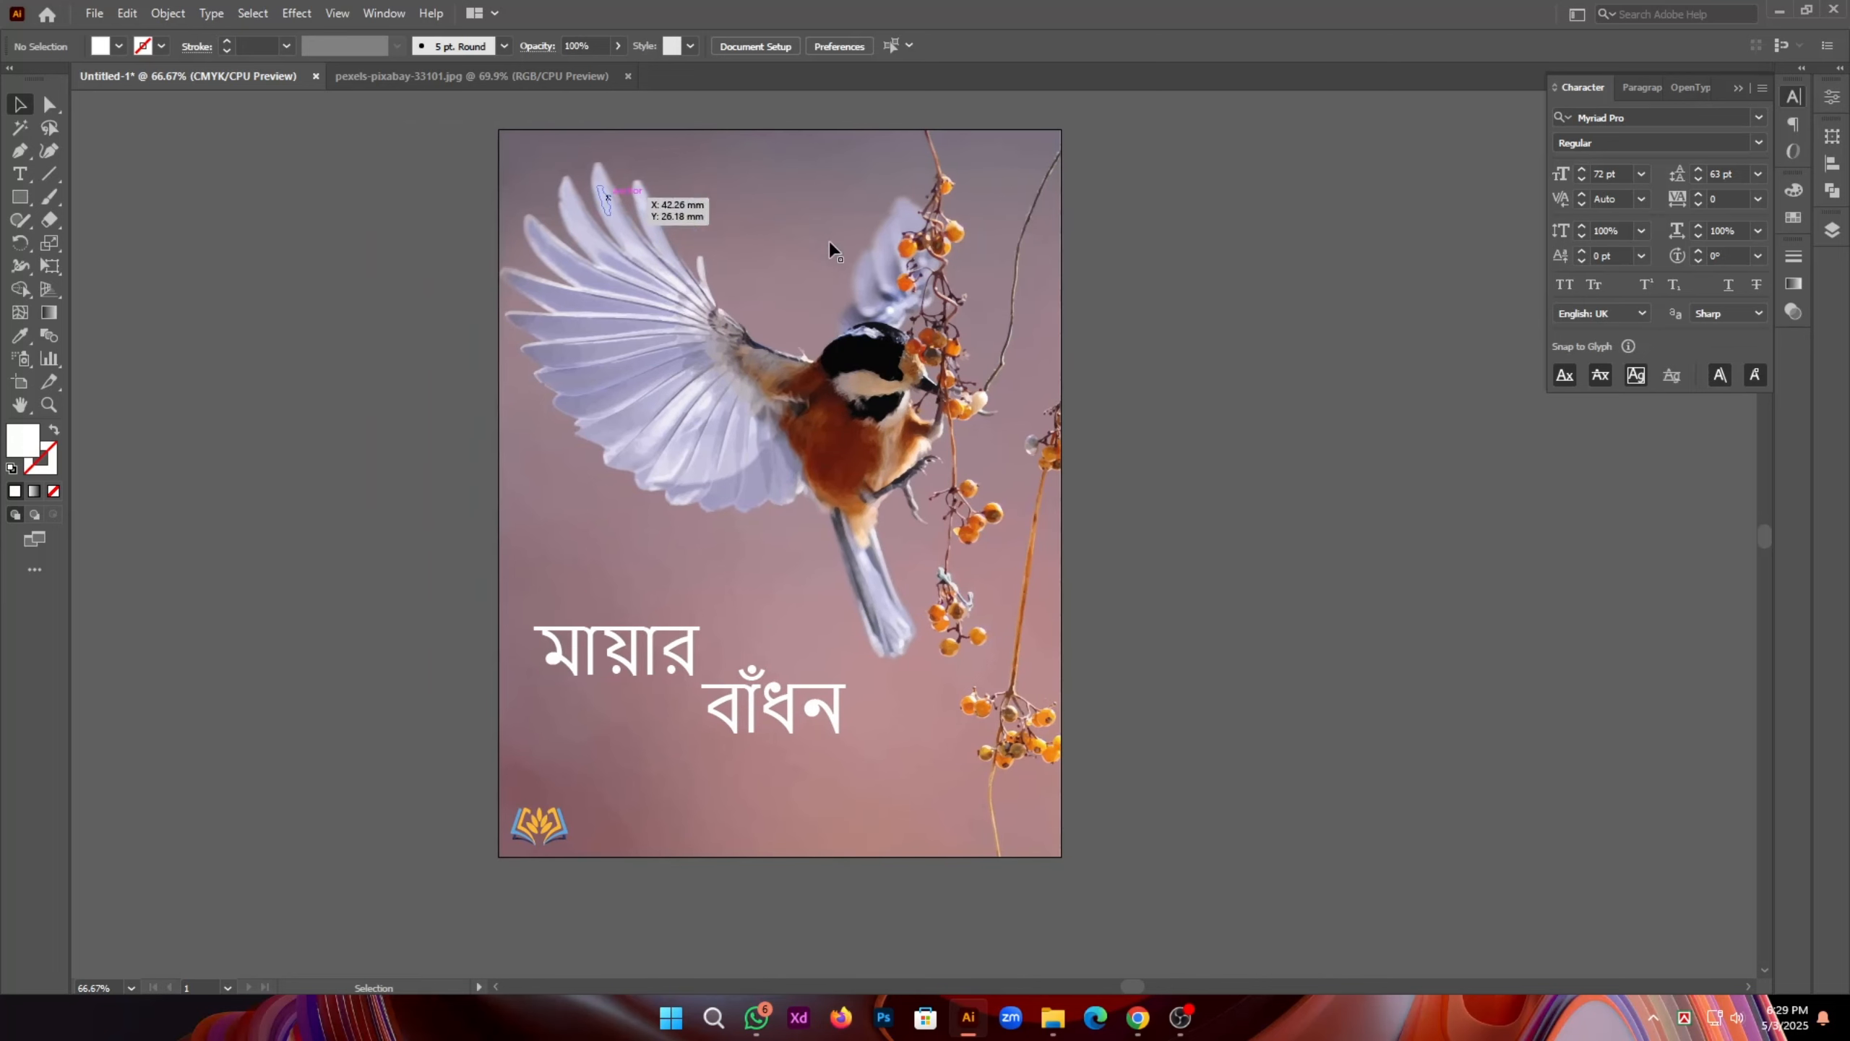
mouse_move(976, 1030)
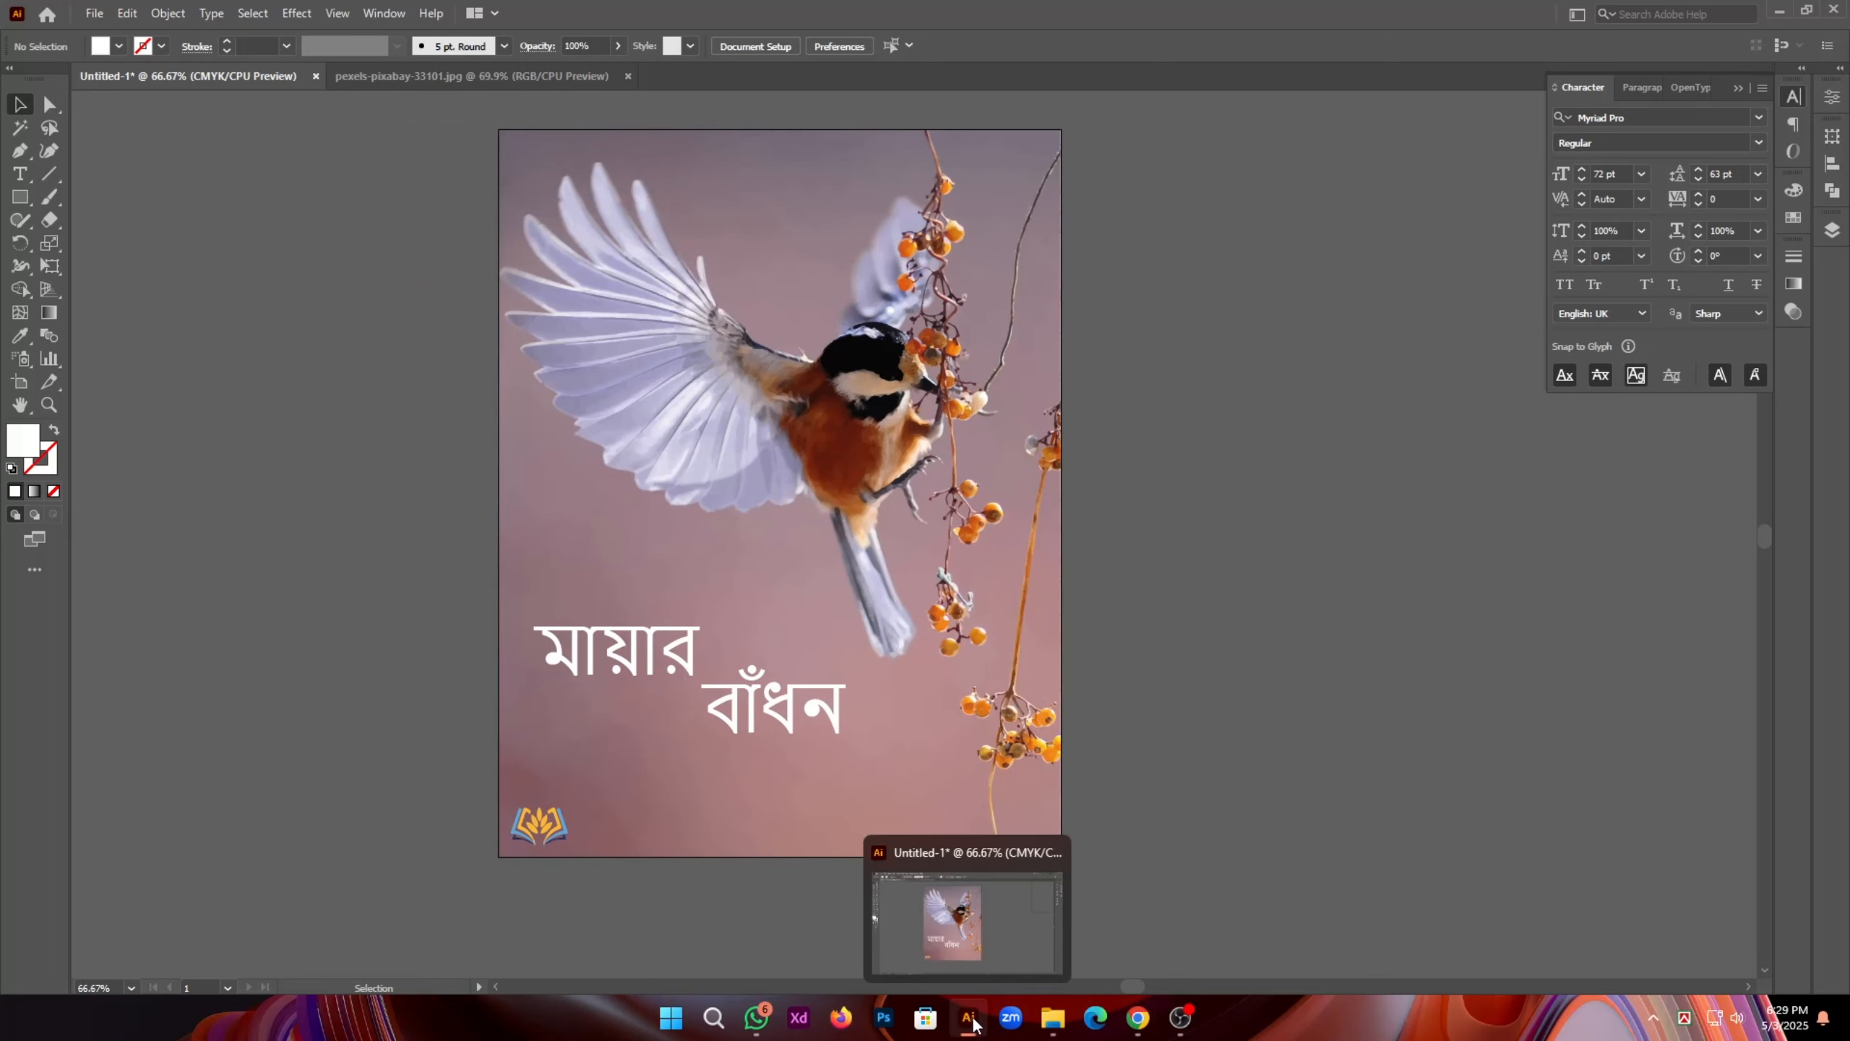
Step: Bring the author-name text onto the lower part of the cover and fill it white
left_click_drag(1474, 649, 1063, 791)
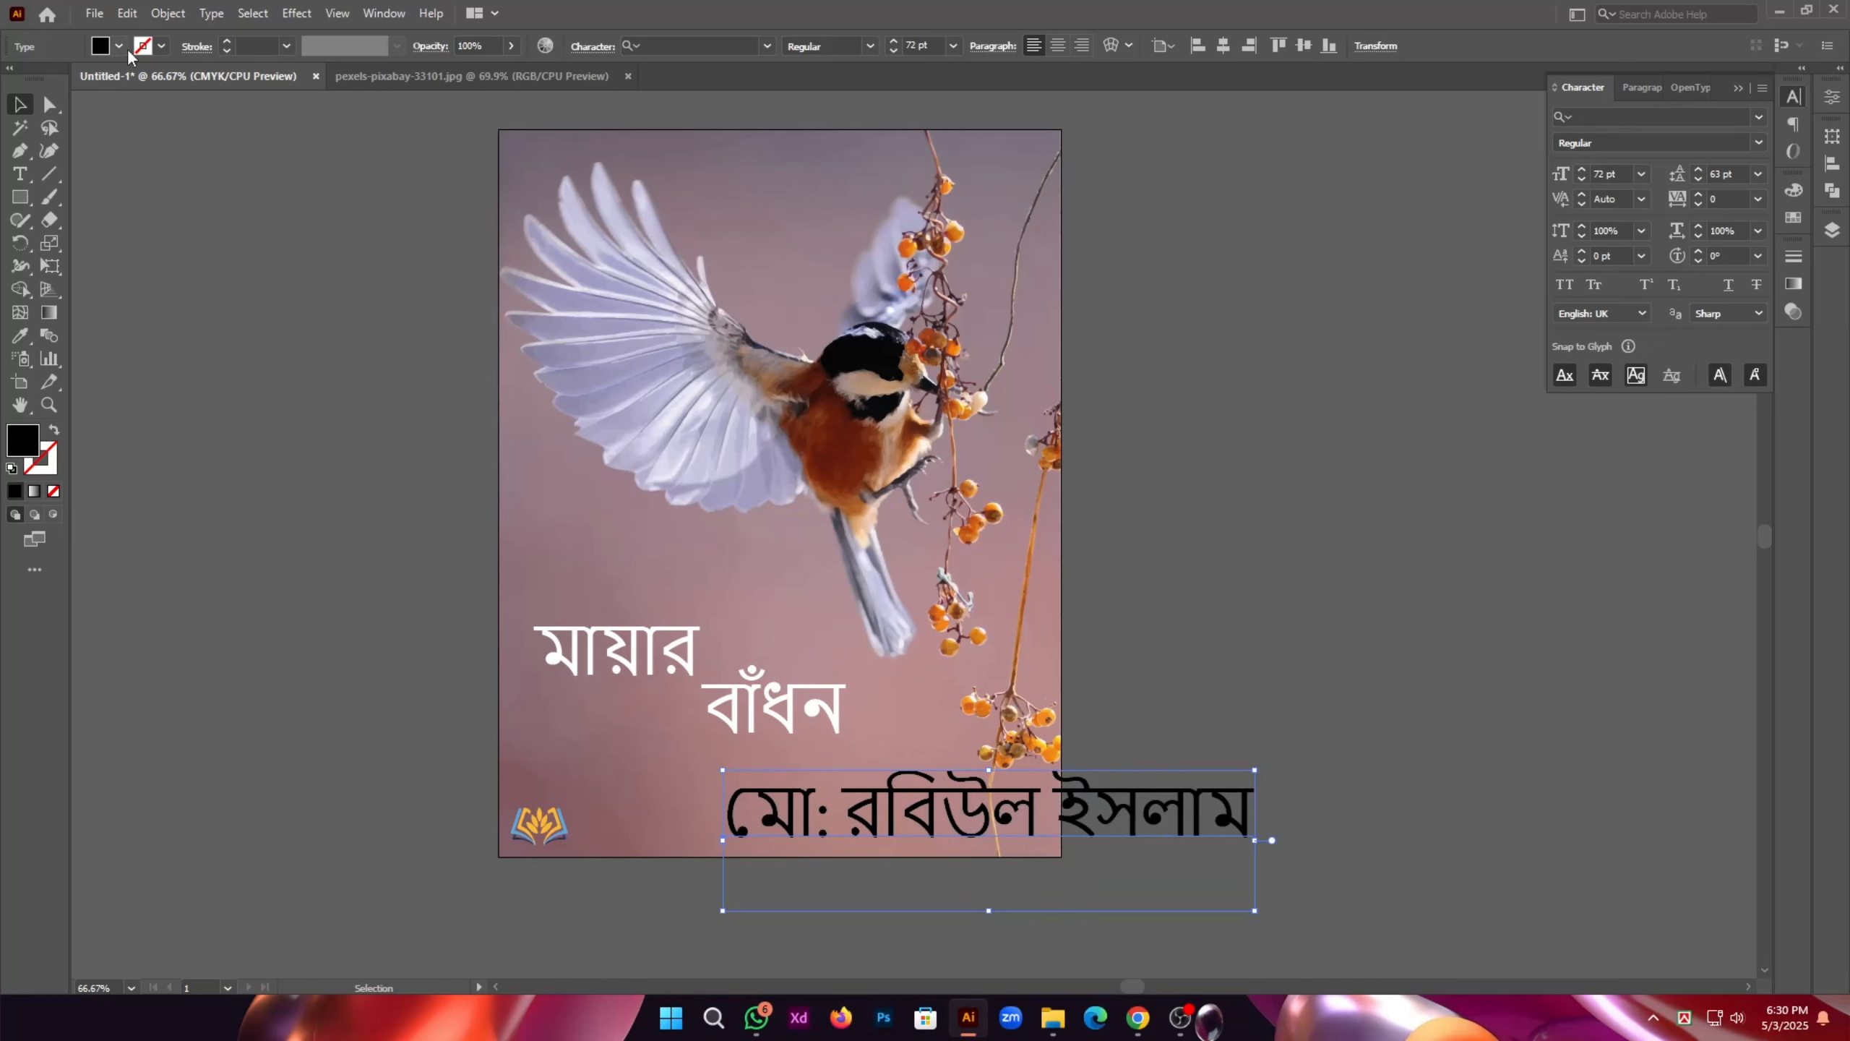
left_click(119, 47)
left_click(40, 78)
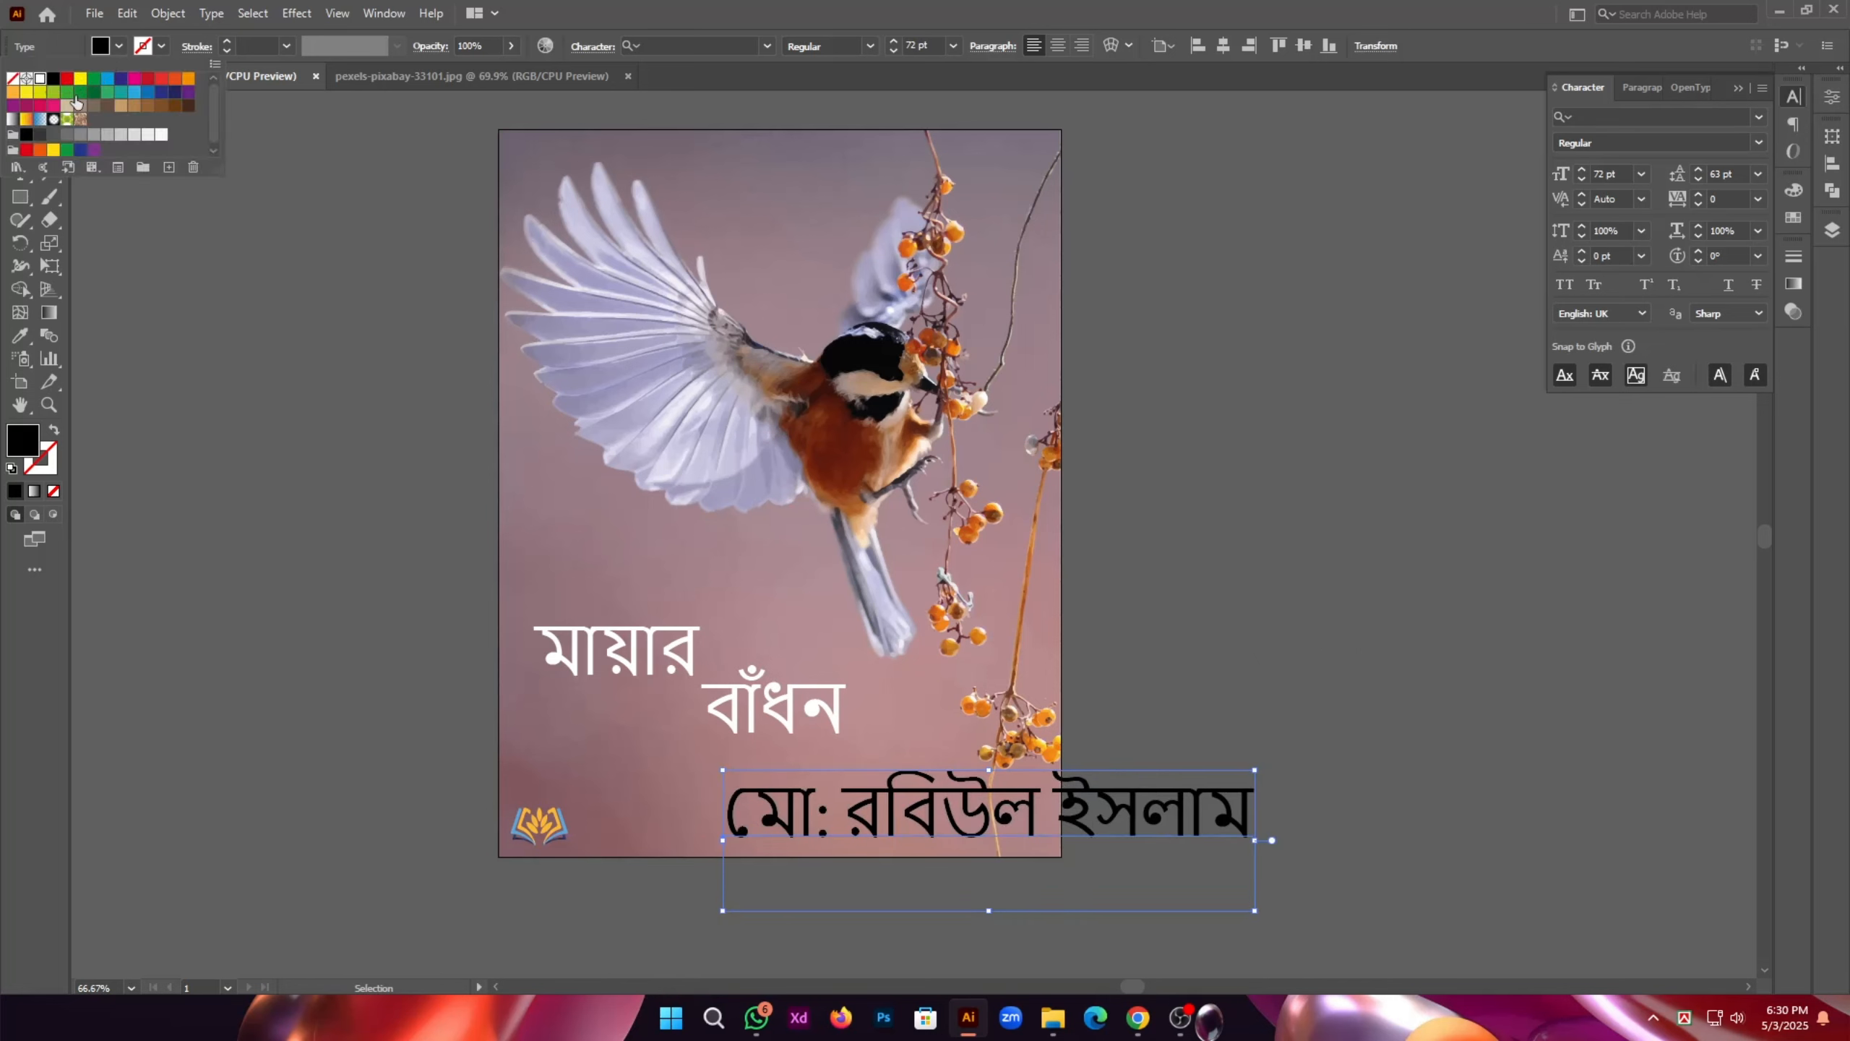
left_click(1005, 801)
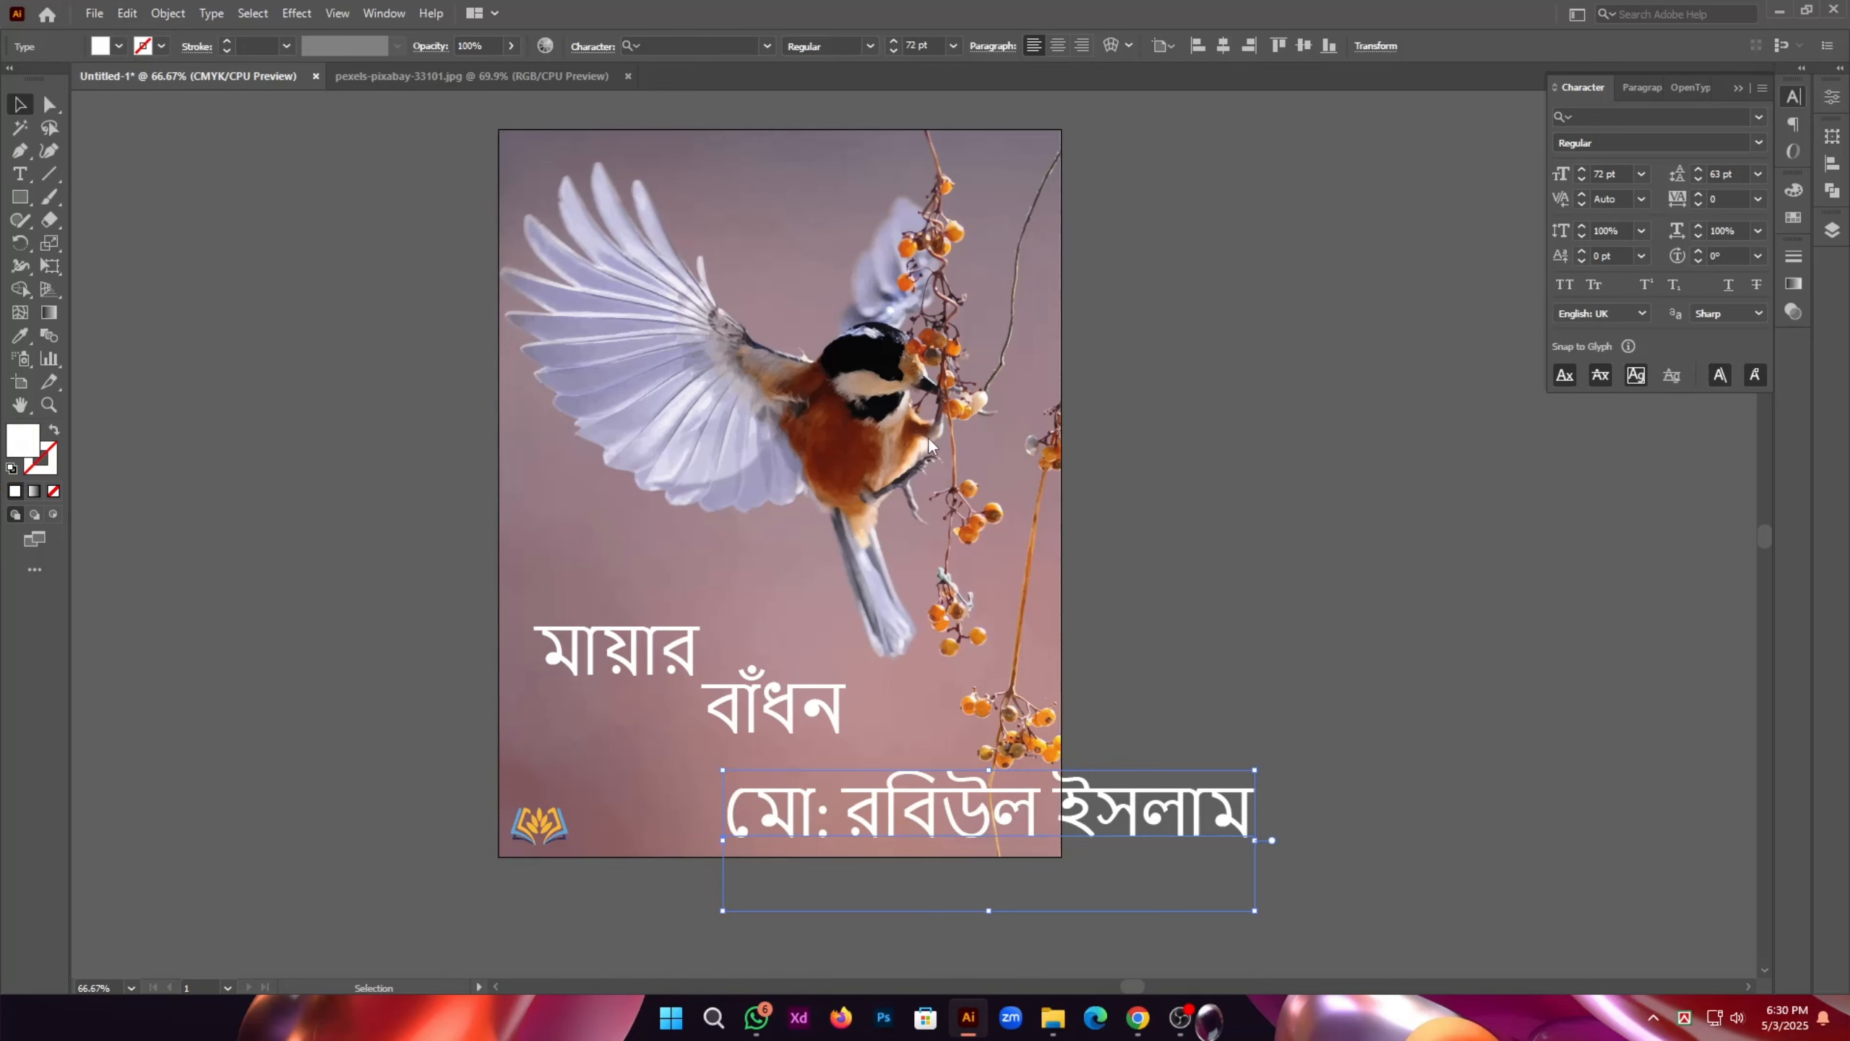
Step: Place the author name centred near the cover's top edge and reduce its font size to 28 pt
left_click_drag(1093, 791, 1000, 221)
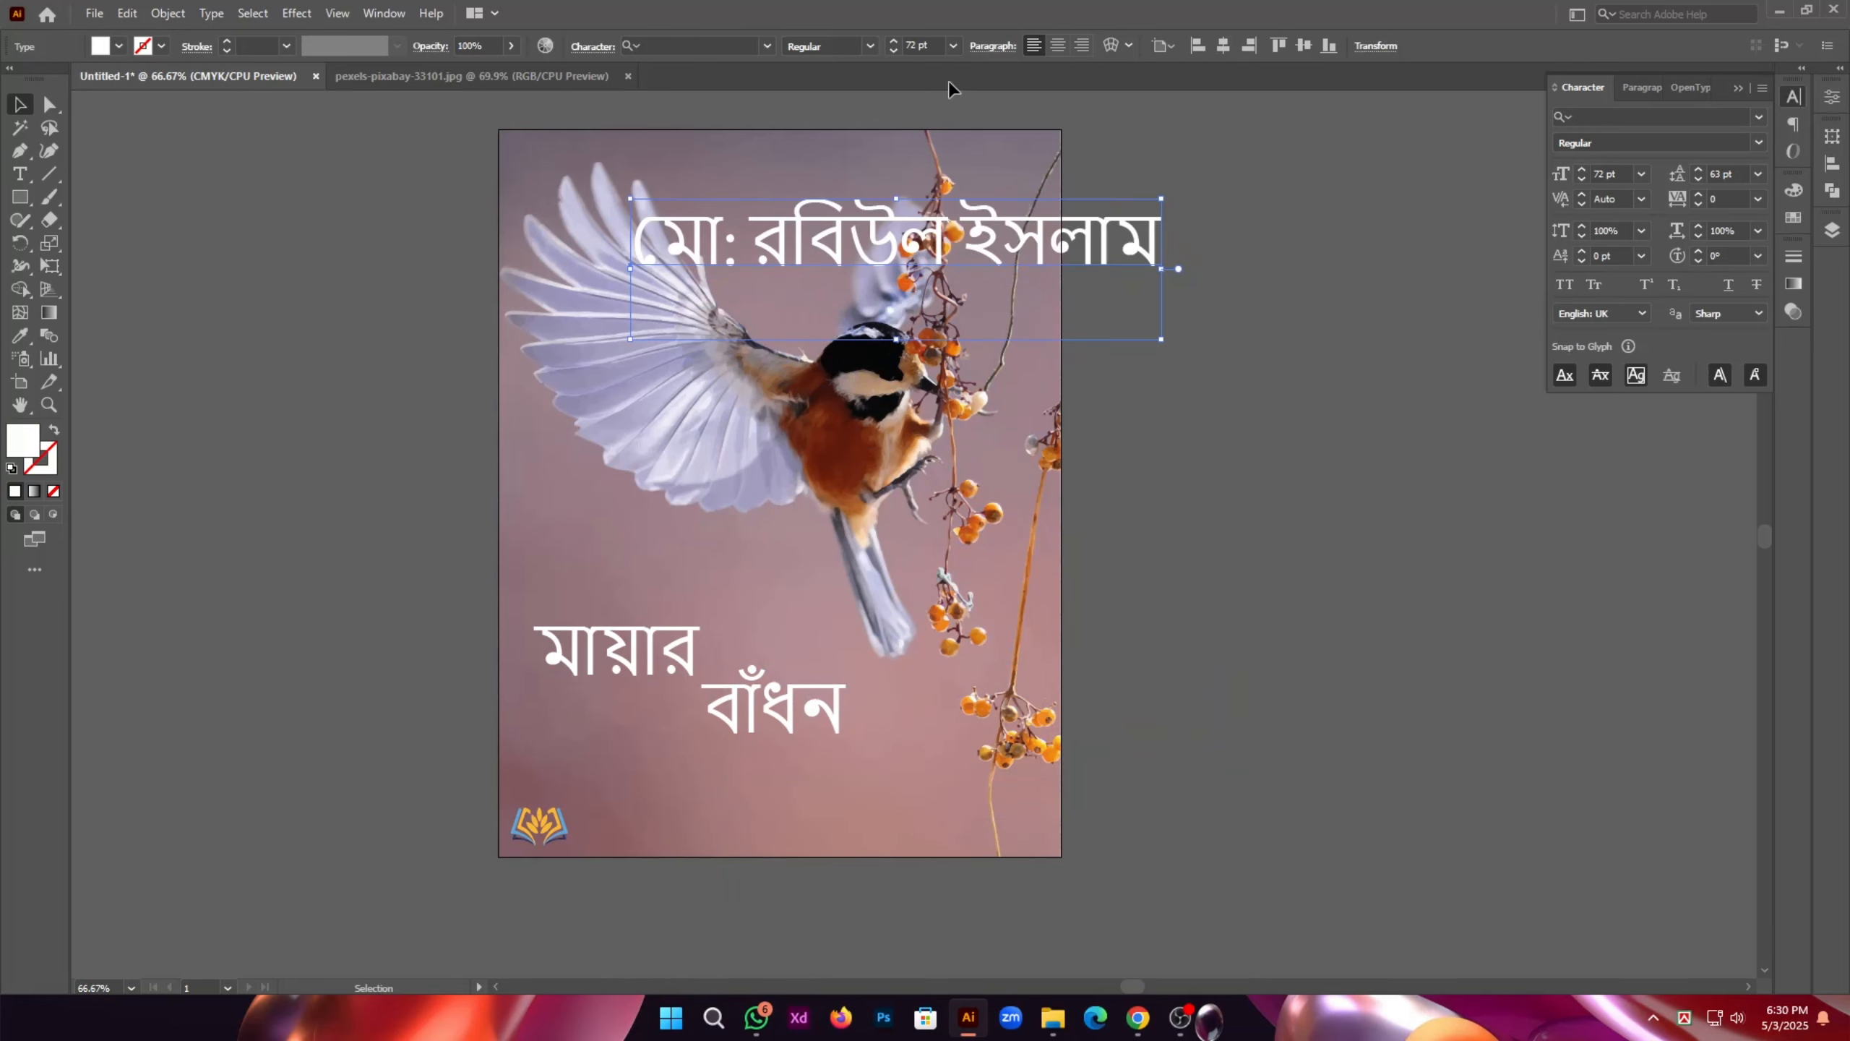
left_click(892, 52)
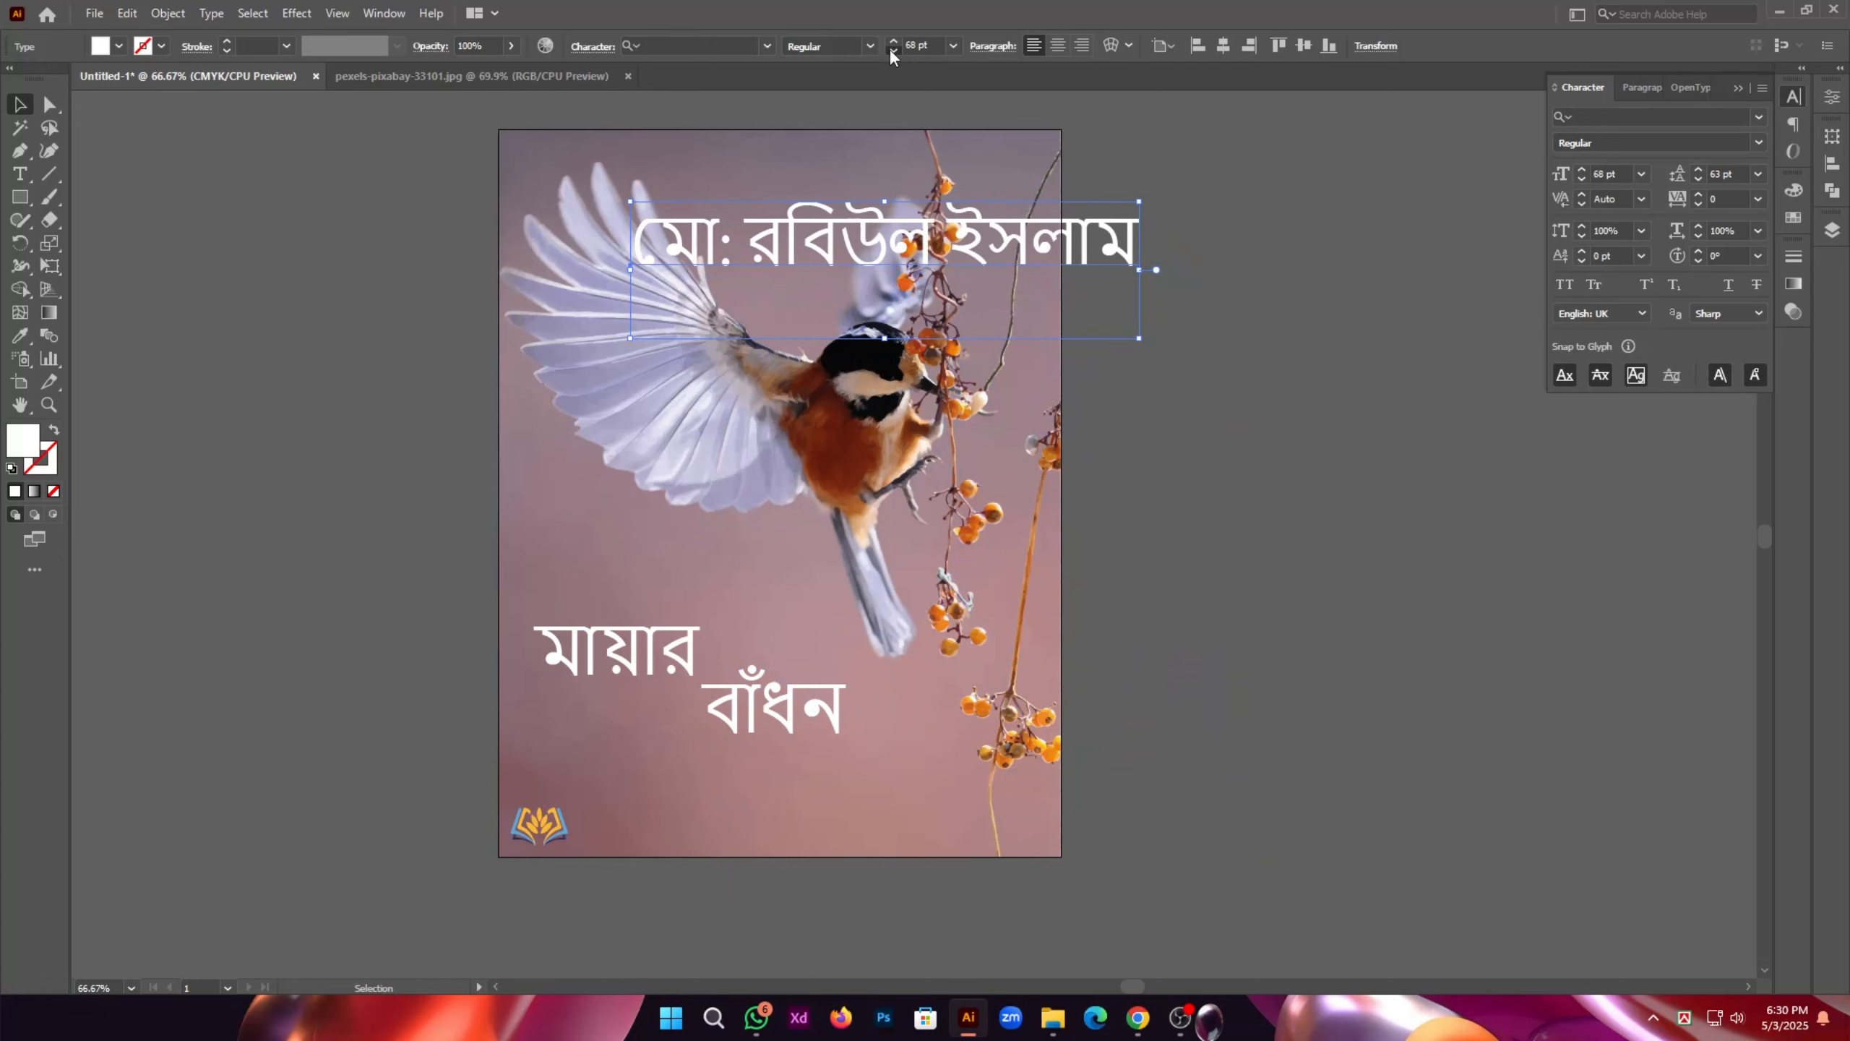
left_click(1204, 305)
scroll(1210, 401, "down", 1)
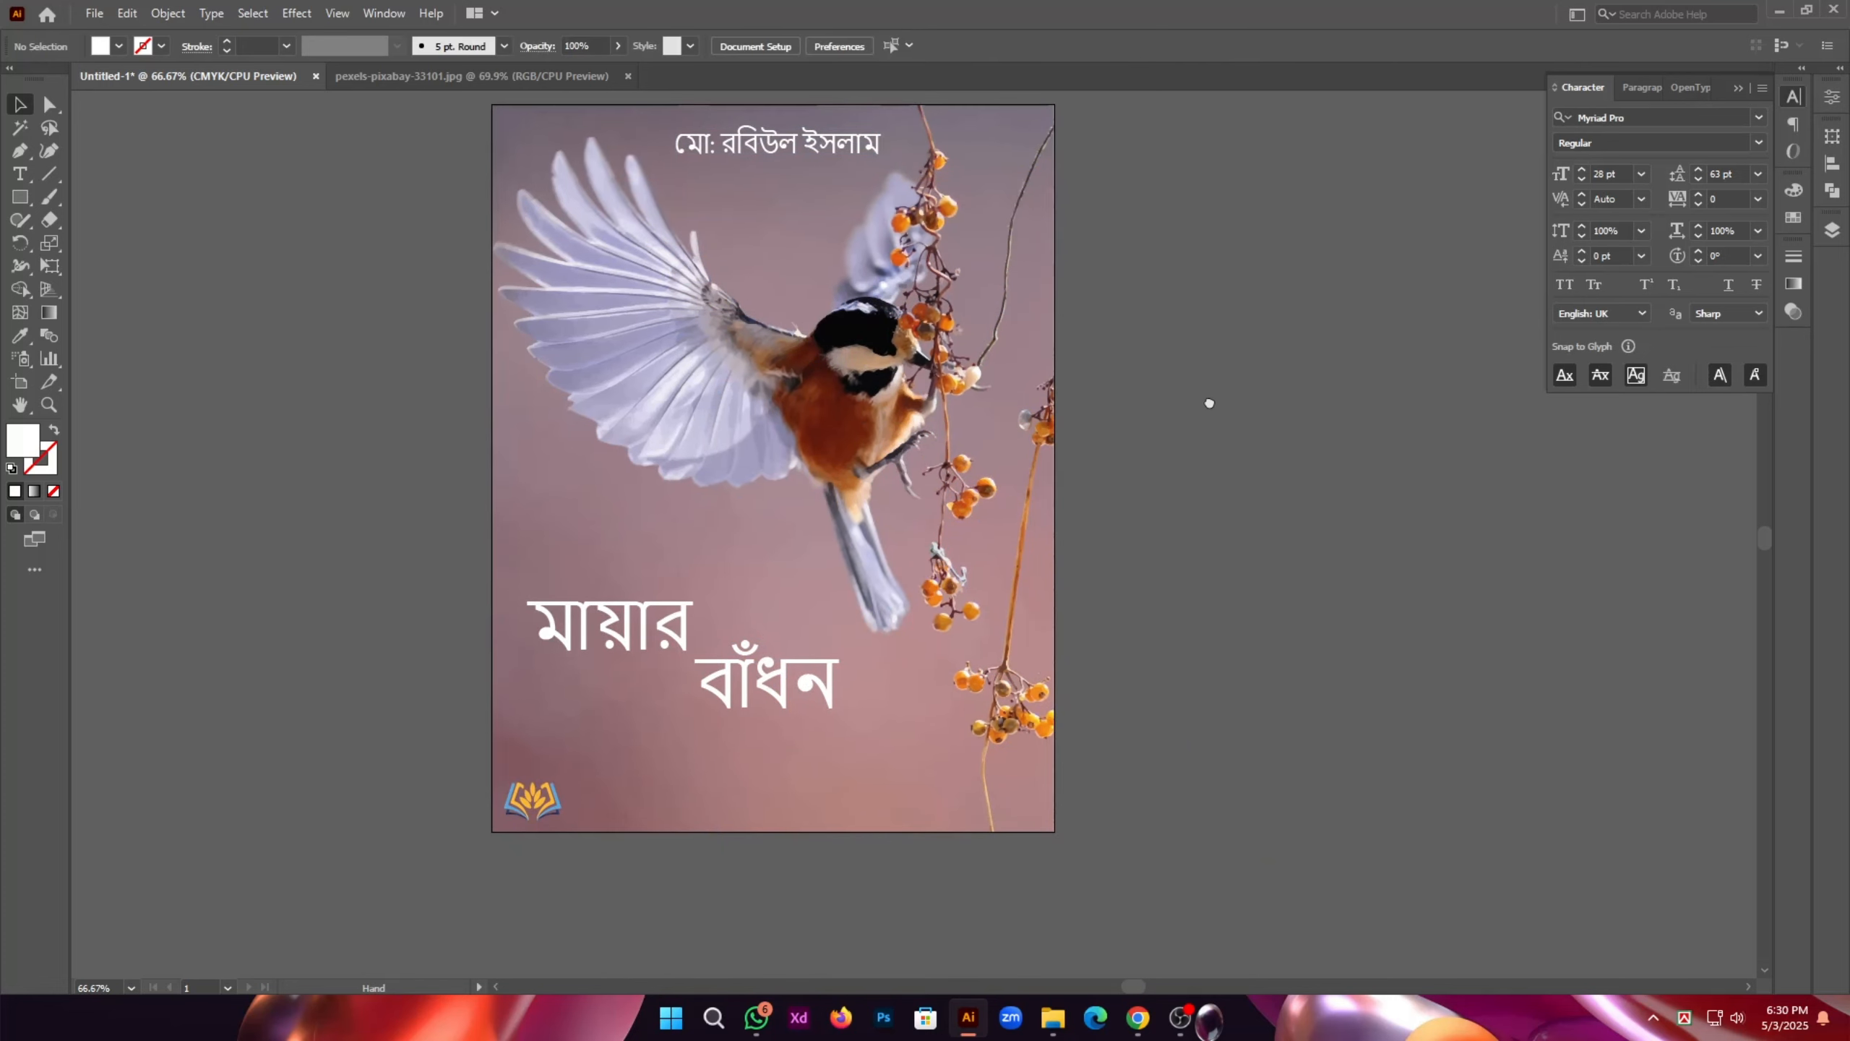
scroll(1210, 418, "up", 1)
key("ctrl+z")
left_click(1325, 507)
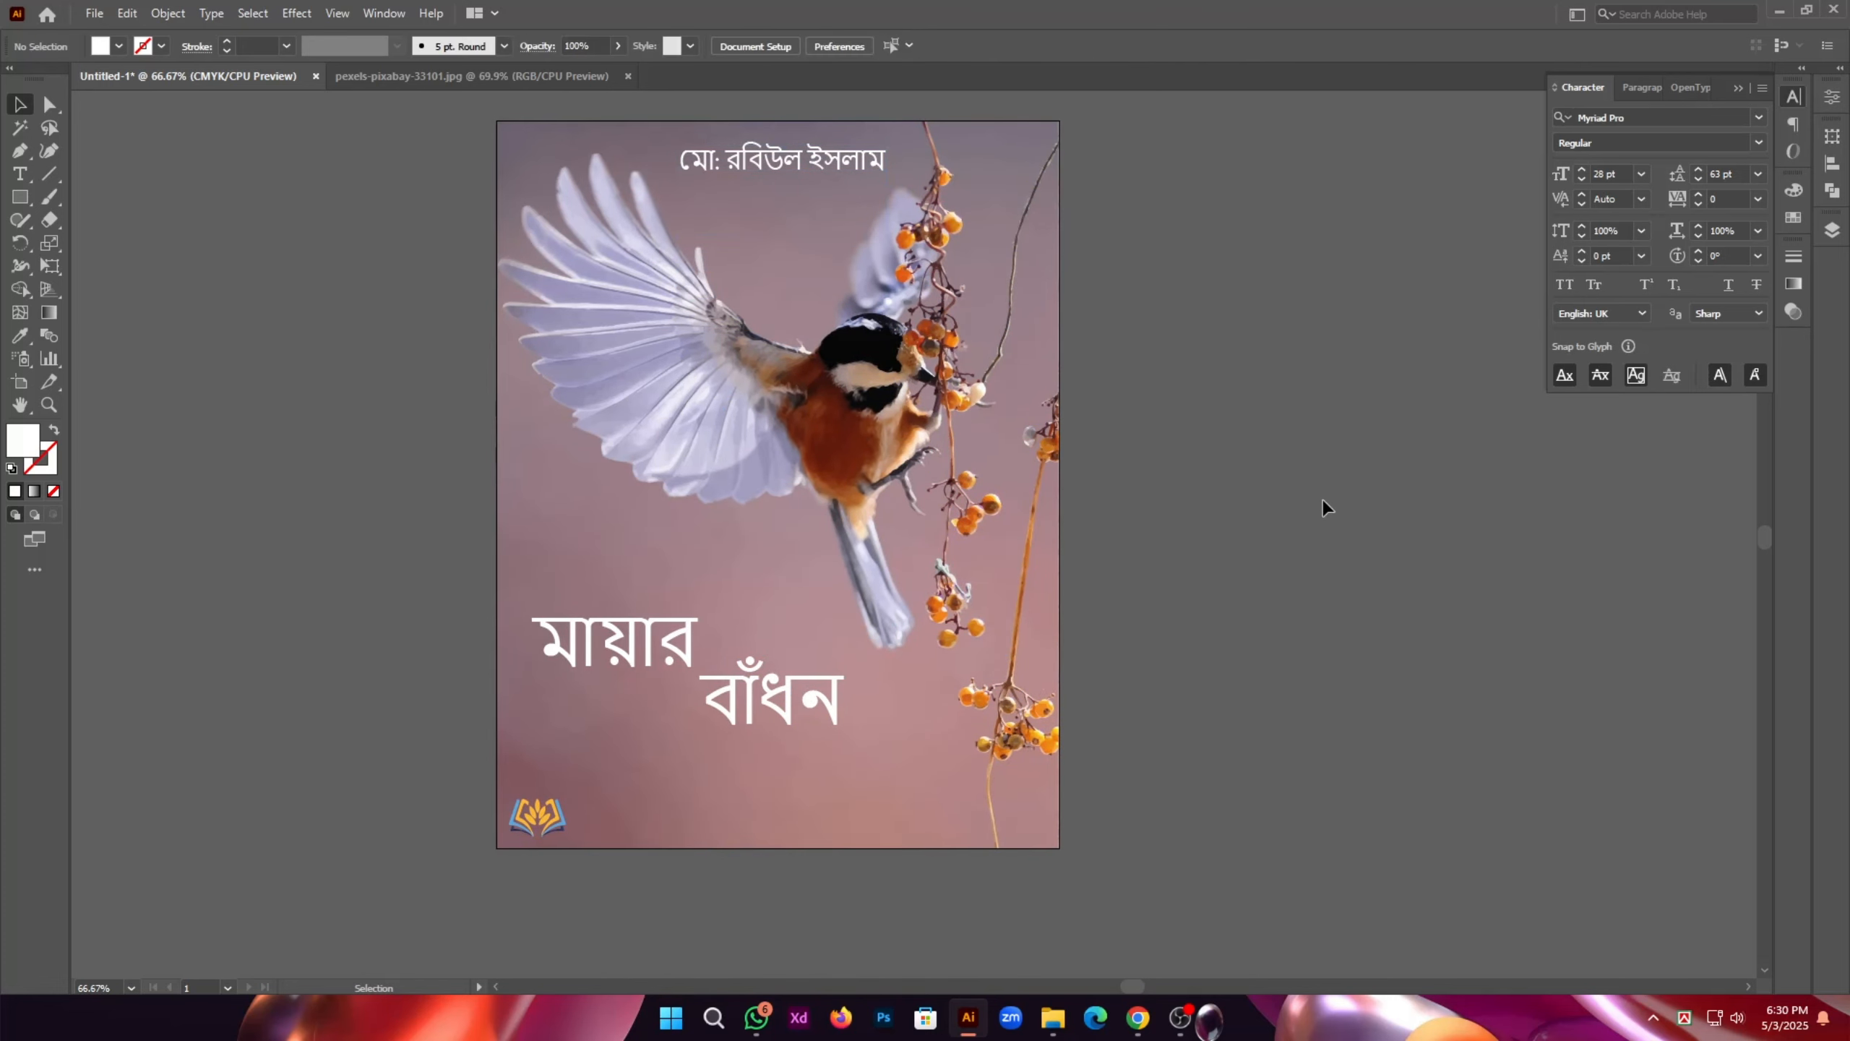
left_click_drag(1340, 571, 1400, 681)
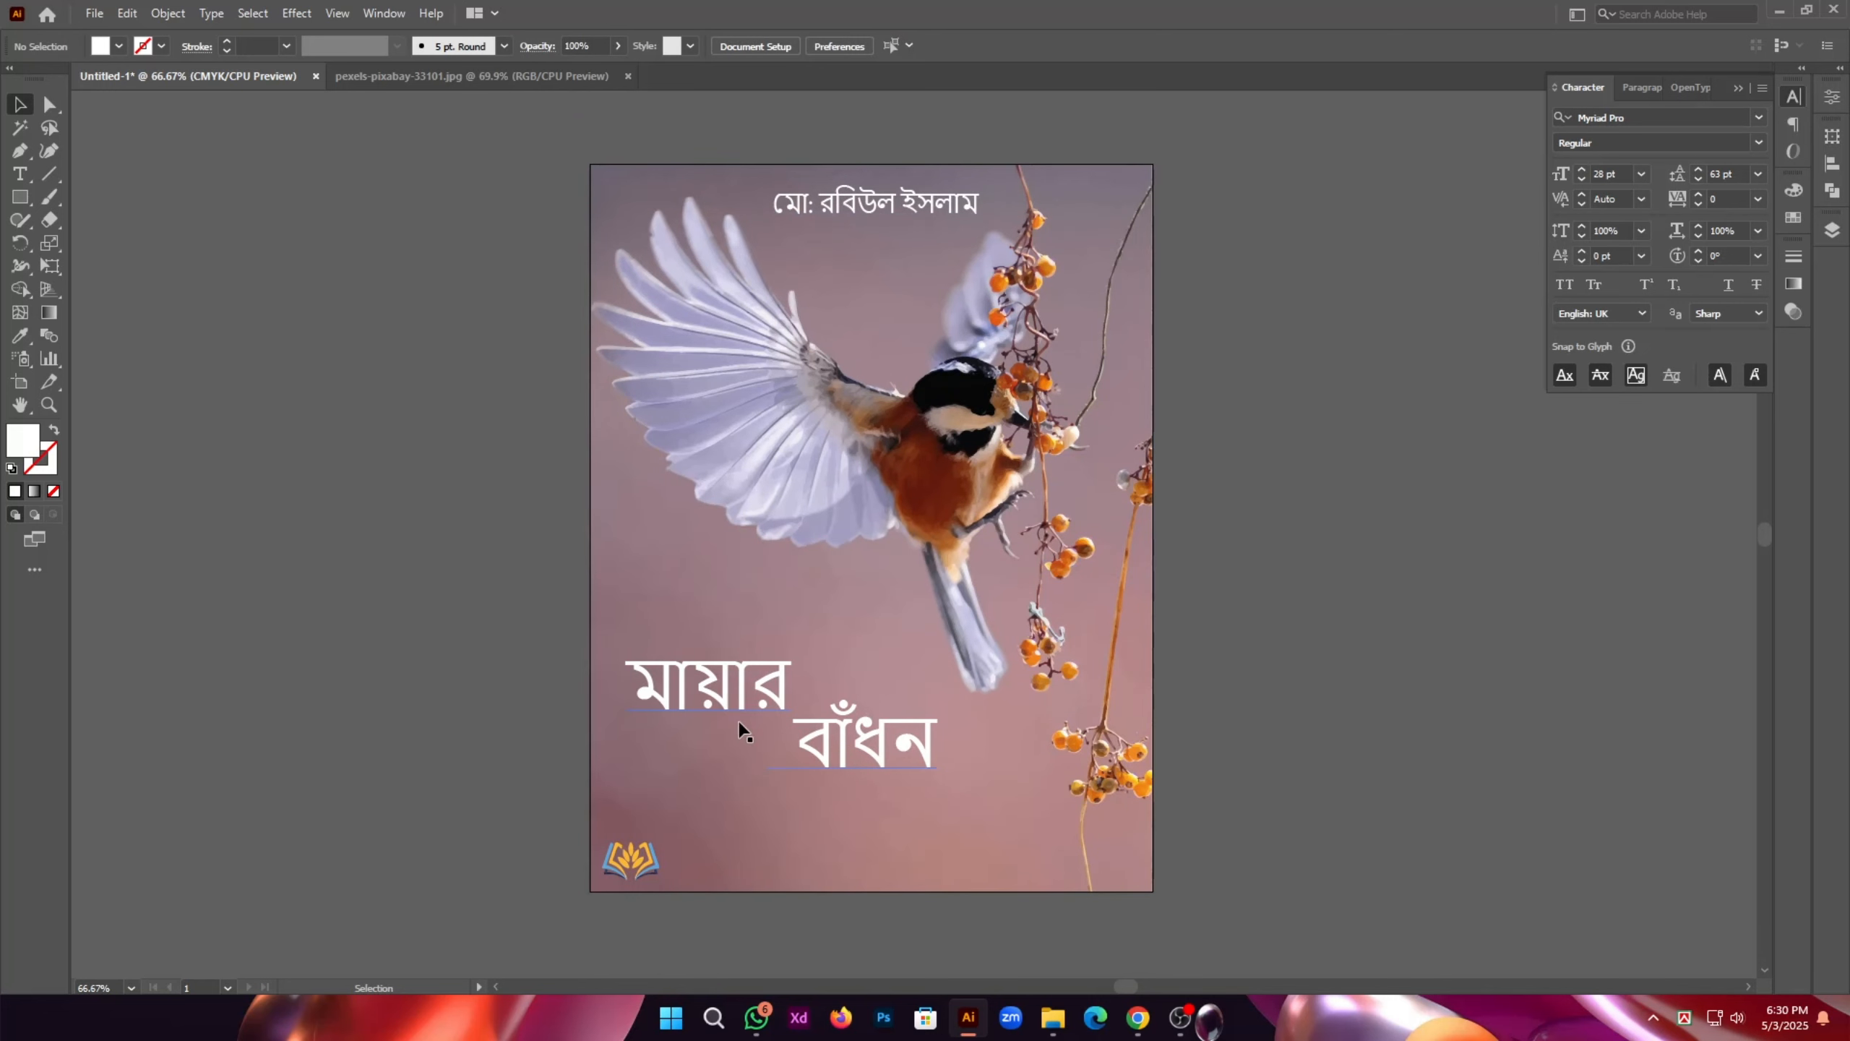
Step: Set up a JPEG export of the cover using artboards, with the file name book cover23
left_click(94, 12)
mouse_move(174, 382)
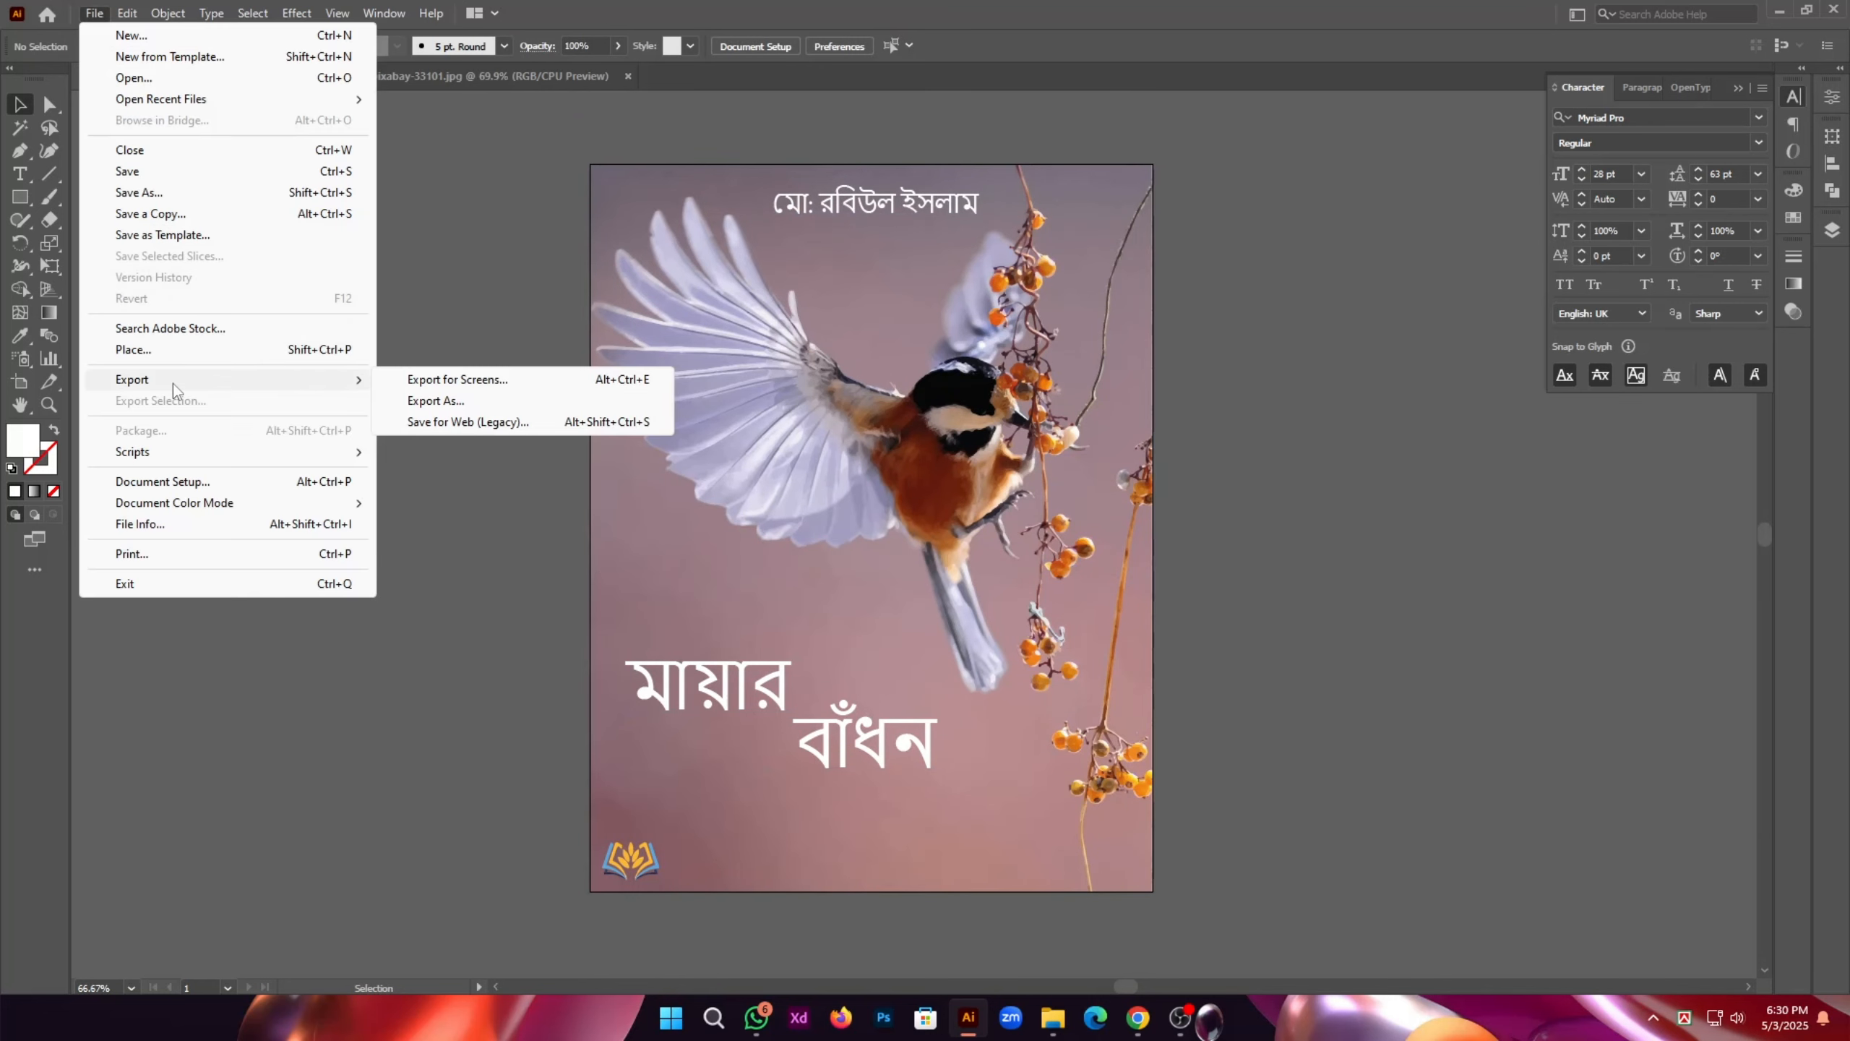
left_click(435, 400)
left_click(175, 481)
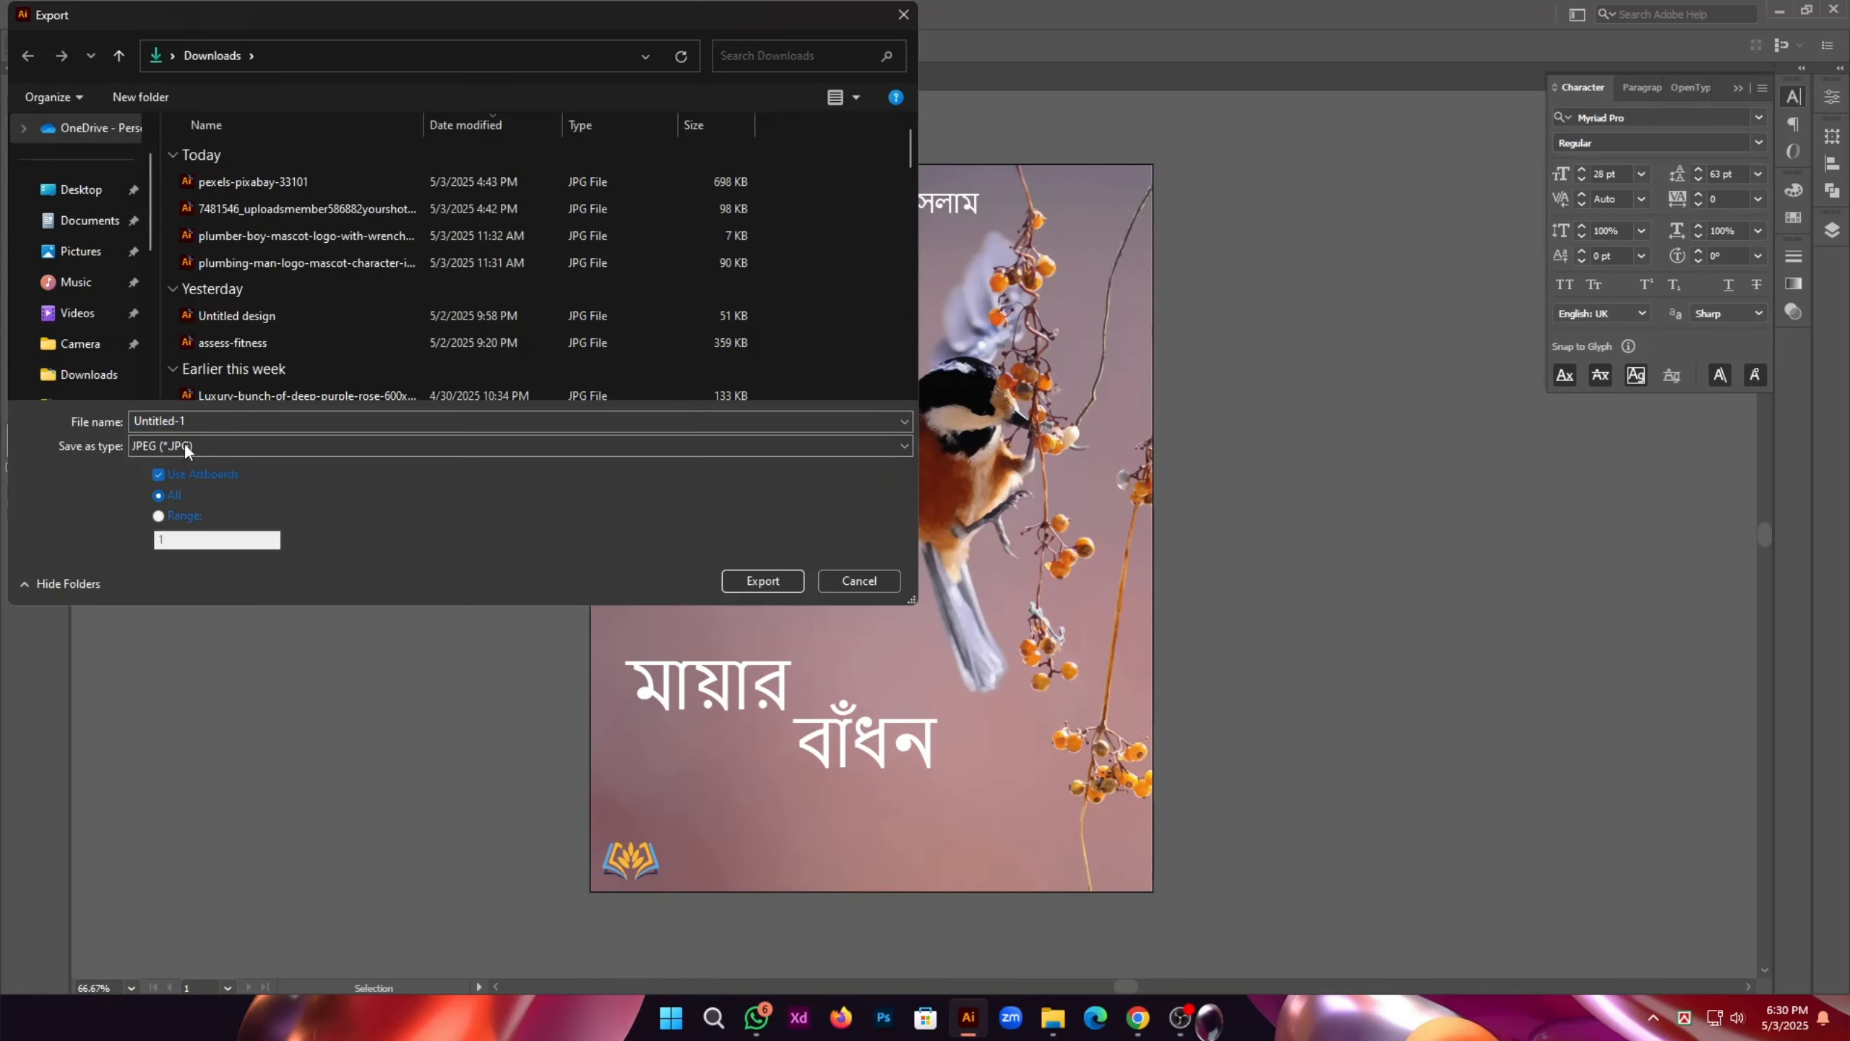
key("BackSpace")
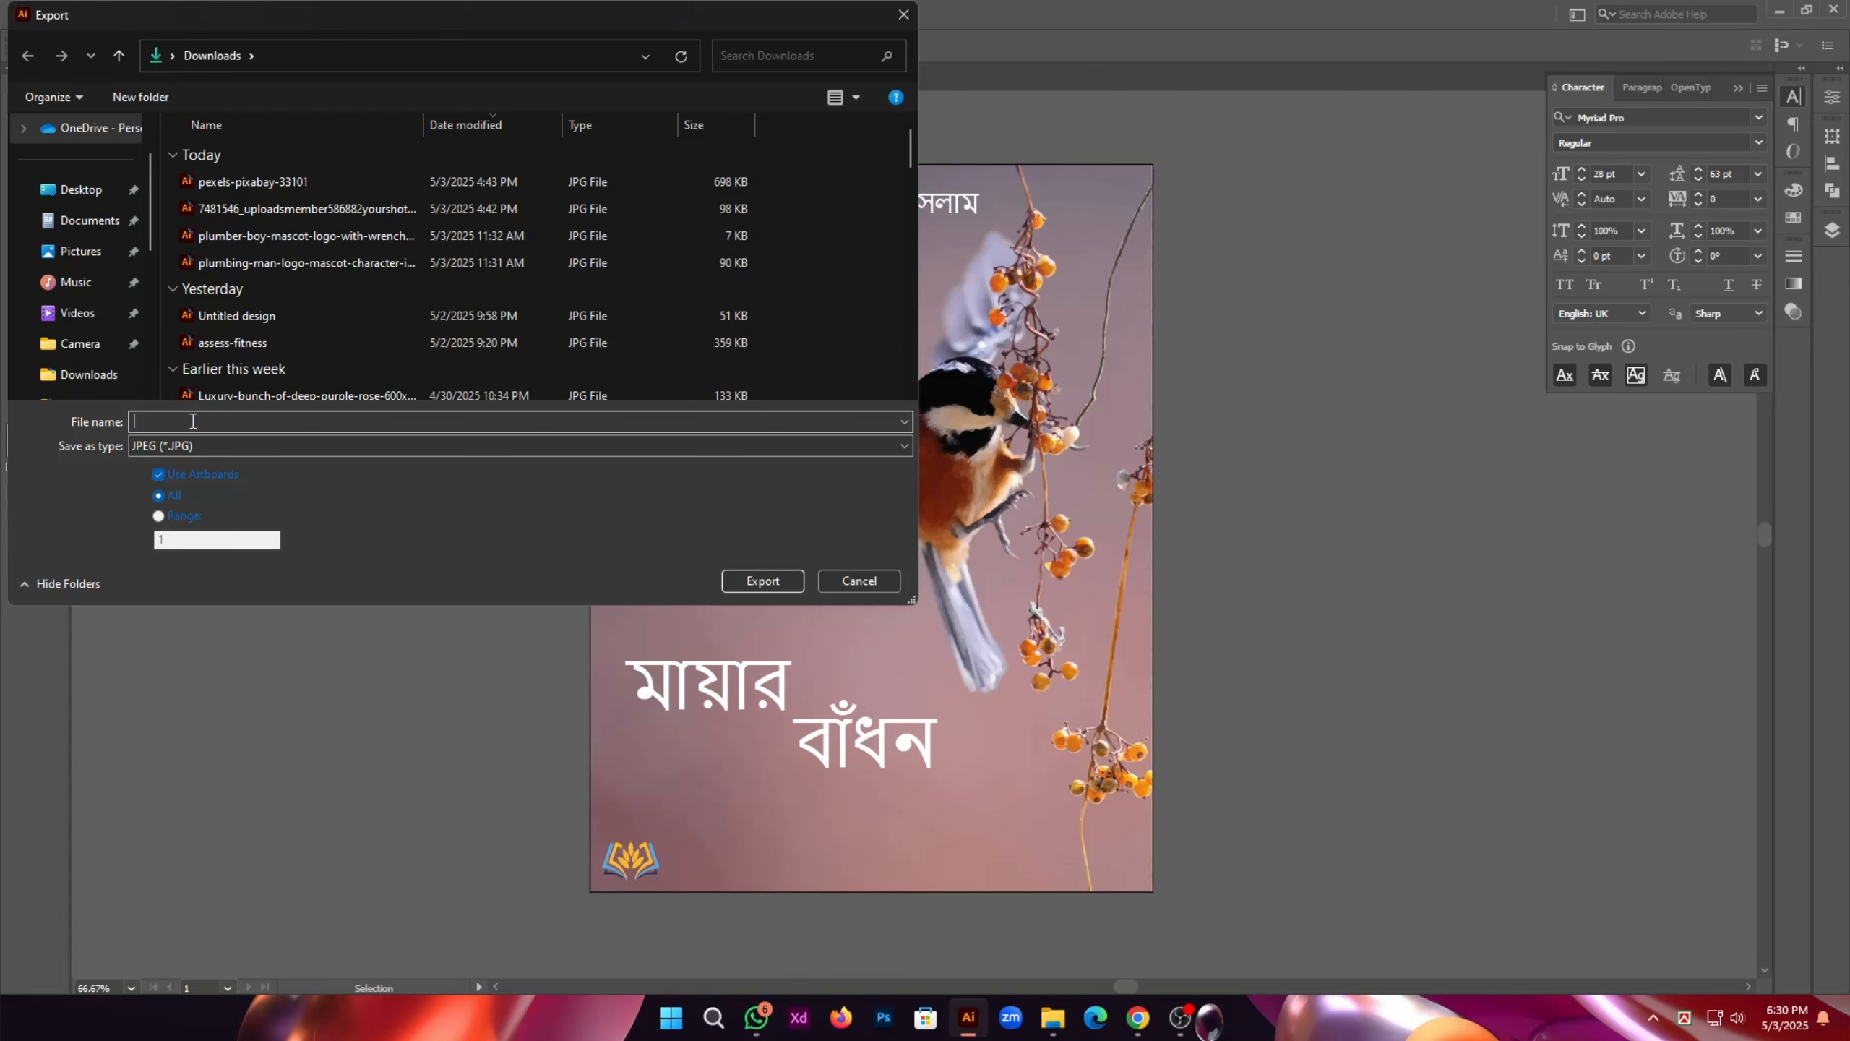
type("book cover")
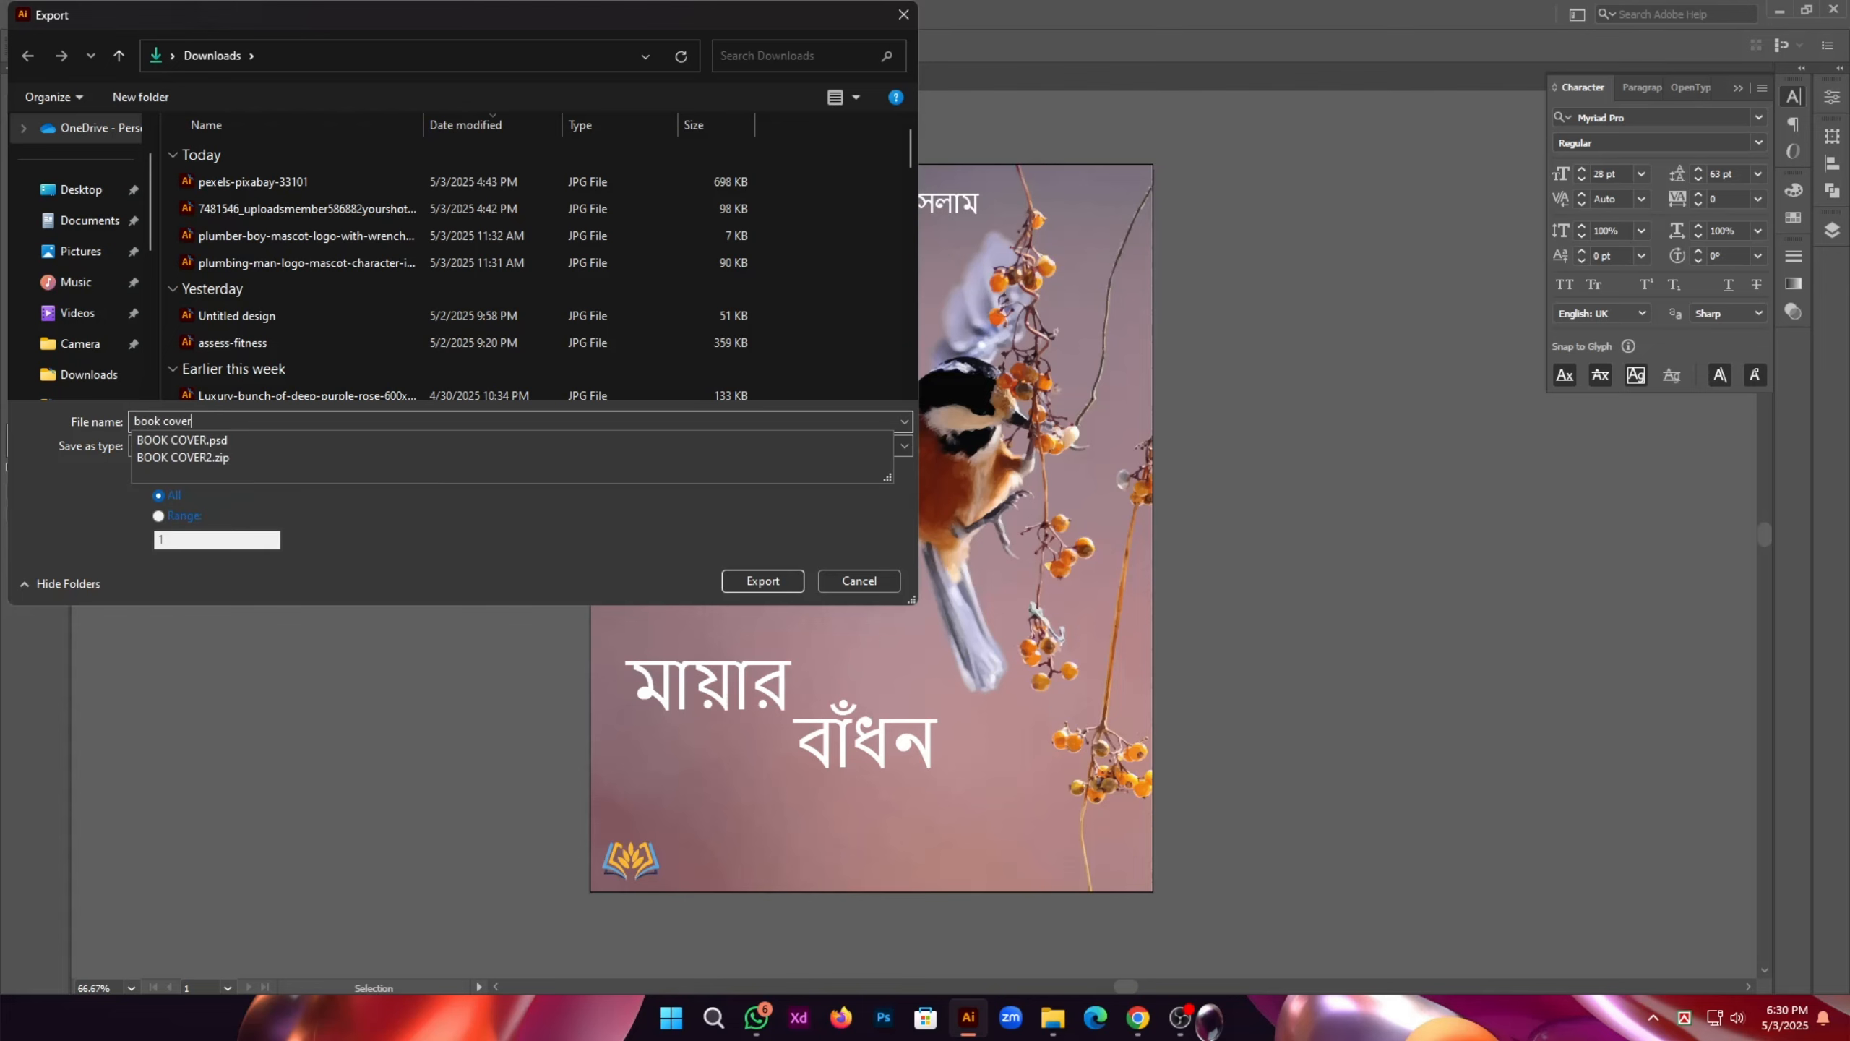
type("23")
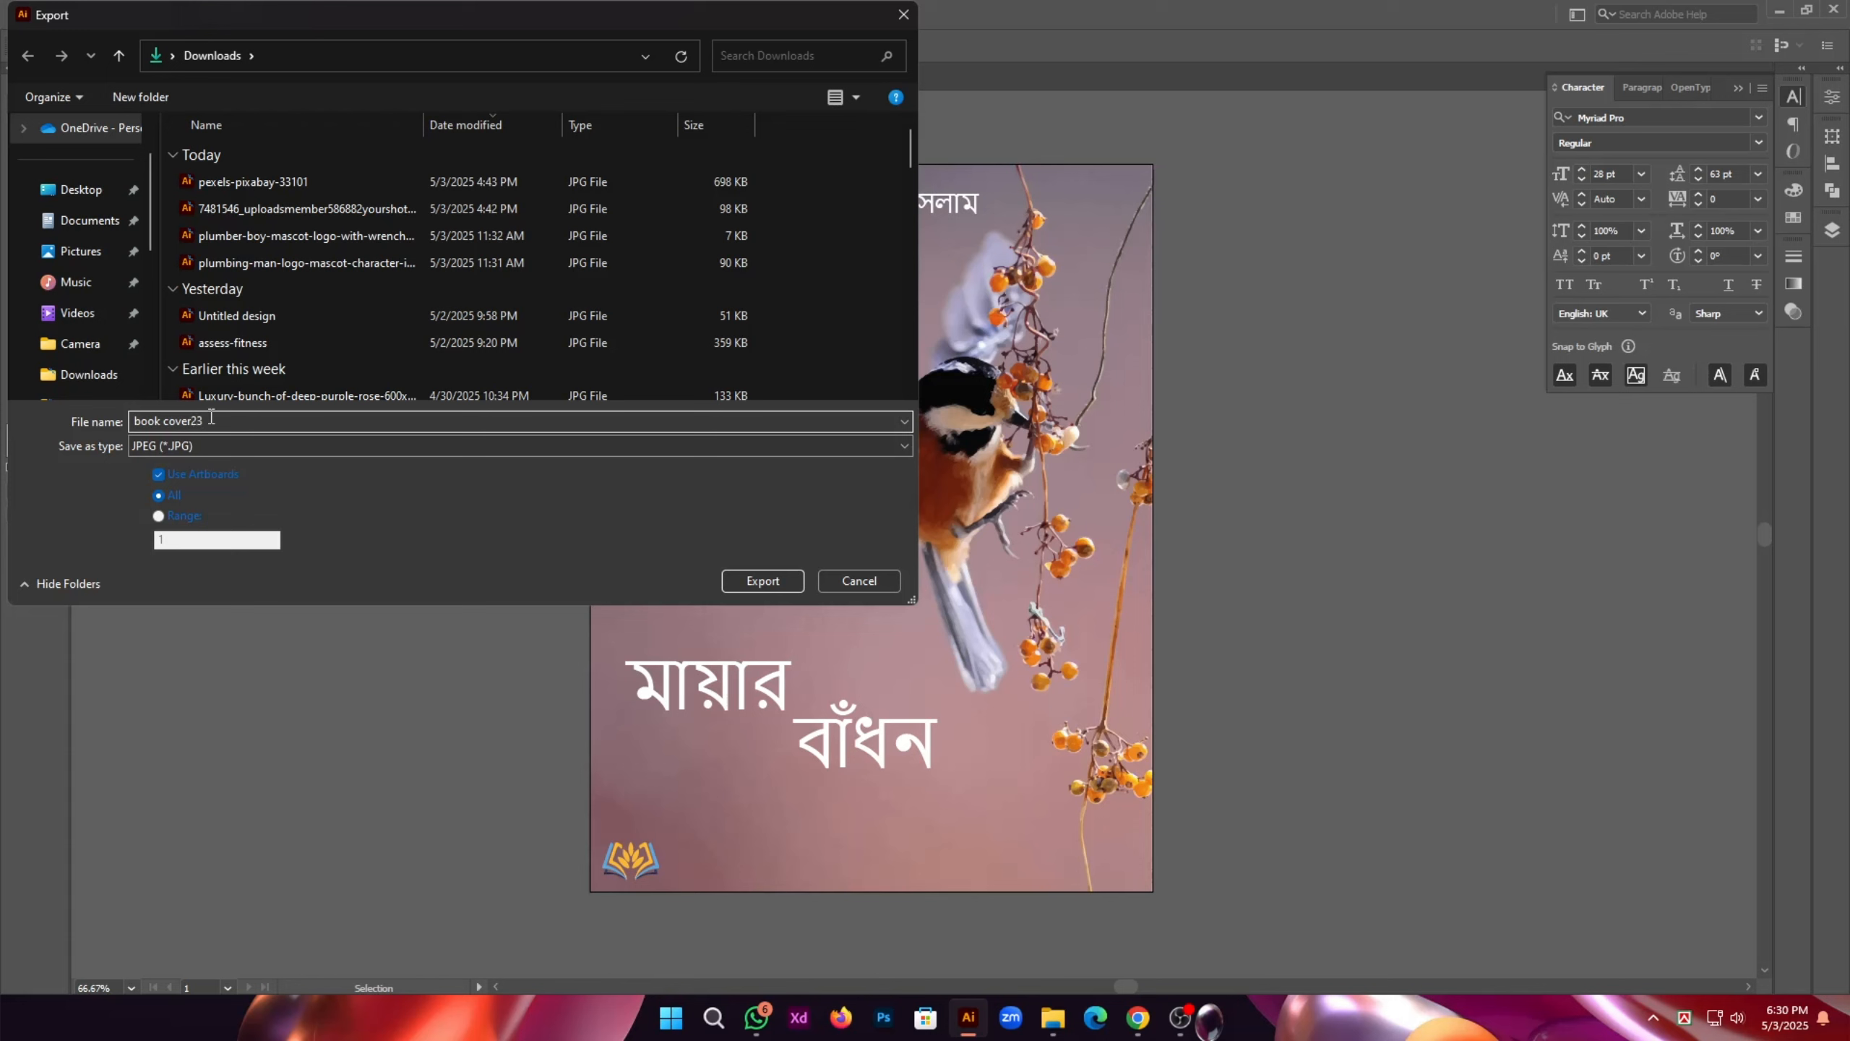
Step: Export the JPEG to the ccccc folder with the CMYK color model, maximum quality 10 and 150 ppi resolution
scroll(95, 351, "down", 1)
left_click(94, 344)
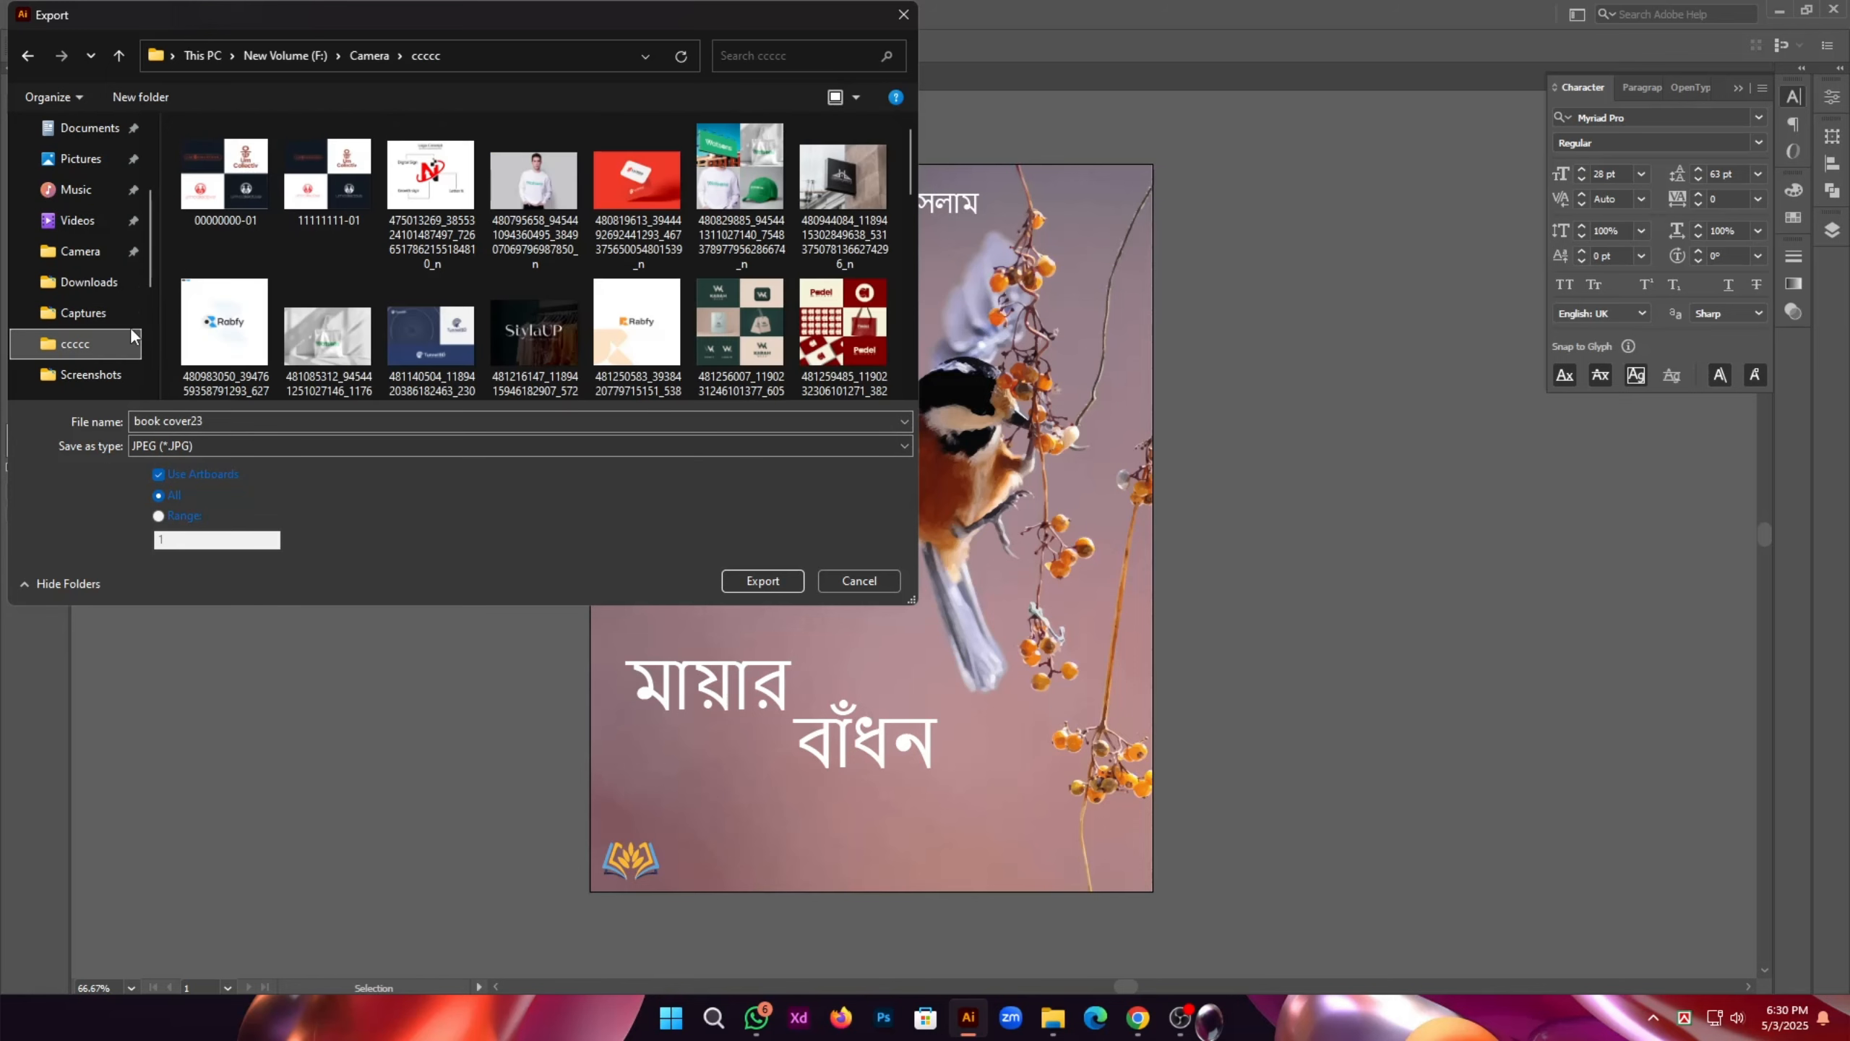
left_click(784, 583)
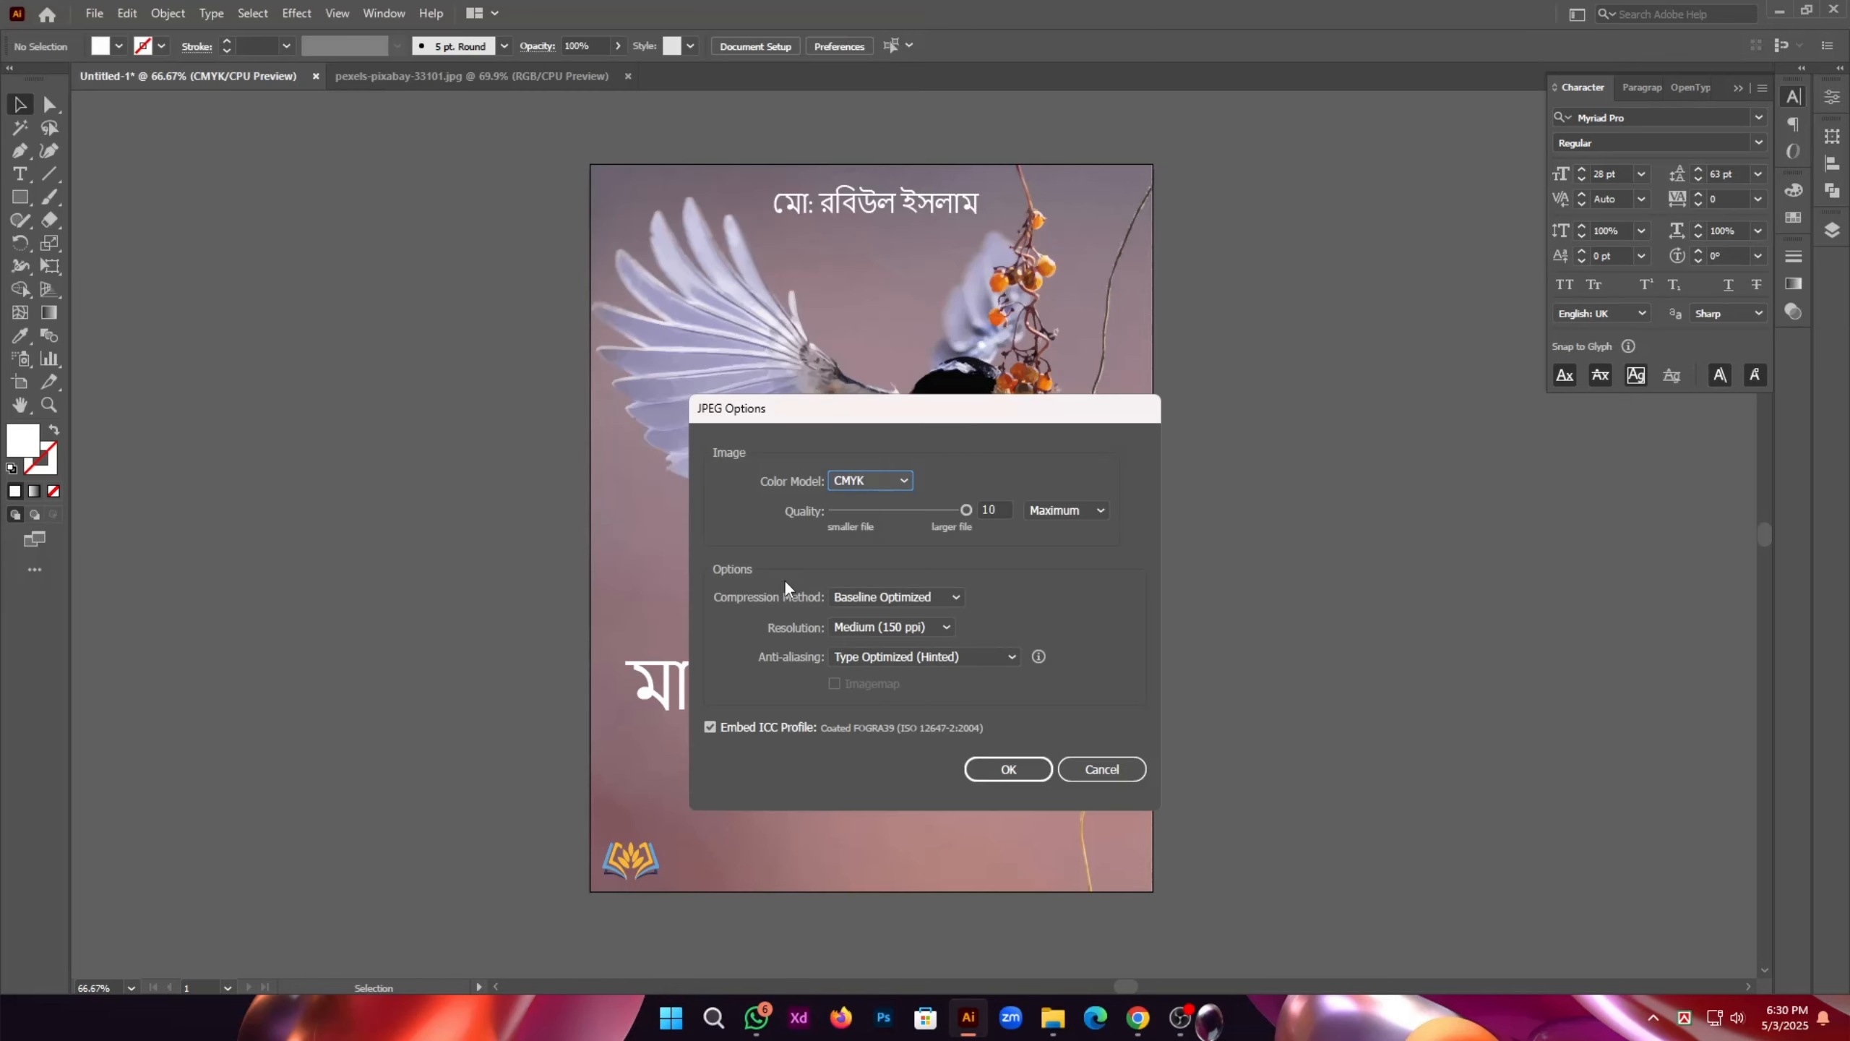
left_click(994, 769)
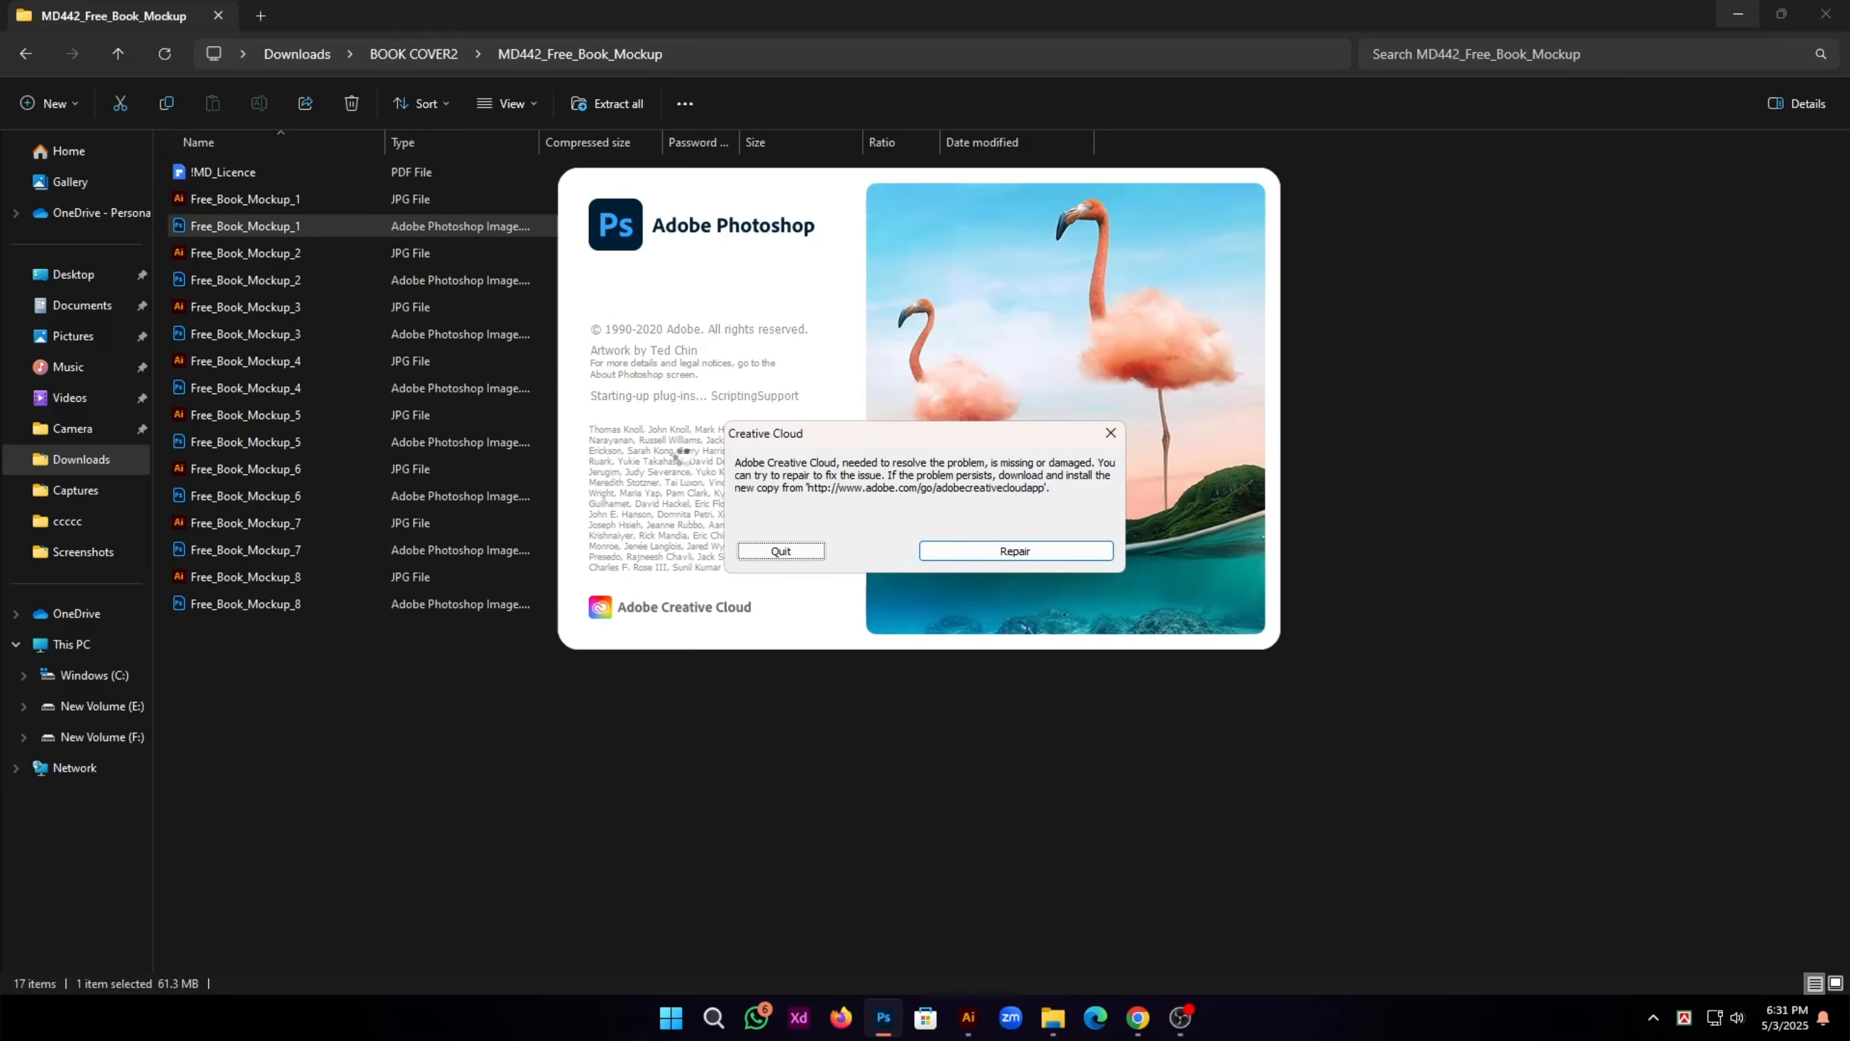
Step: Dismiss Photoshop's Creative Cloud repair prompt and hide Layer 4 inside the Cover smart object of Free_Book_Mockup_1.psd
left_click(778, 549)
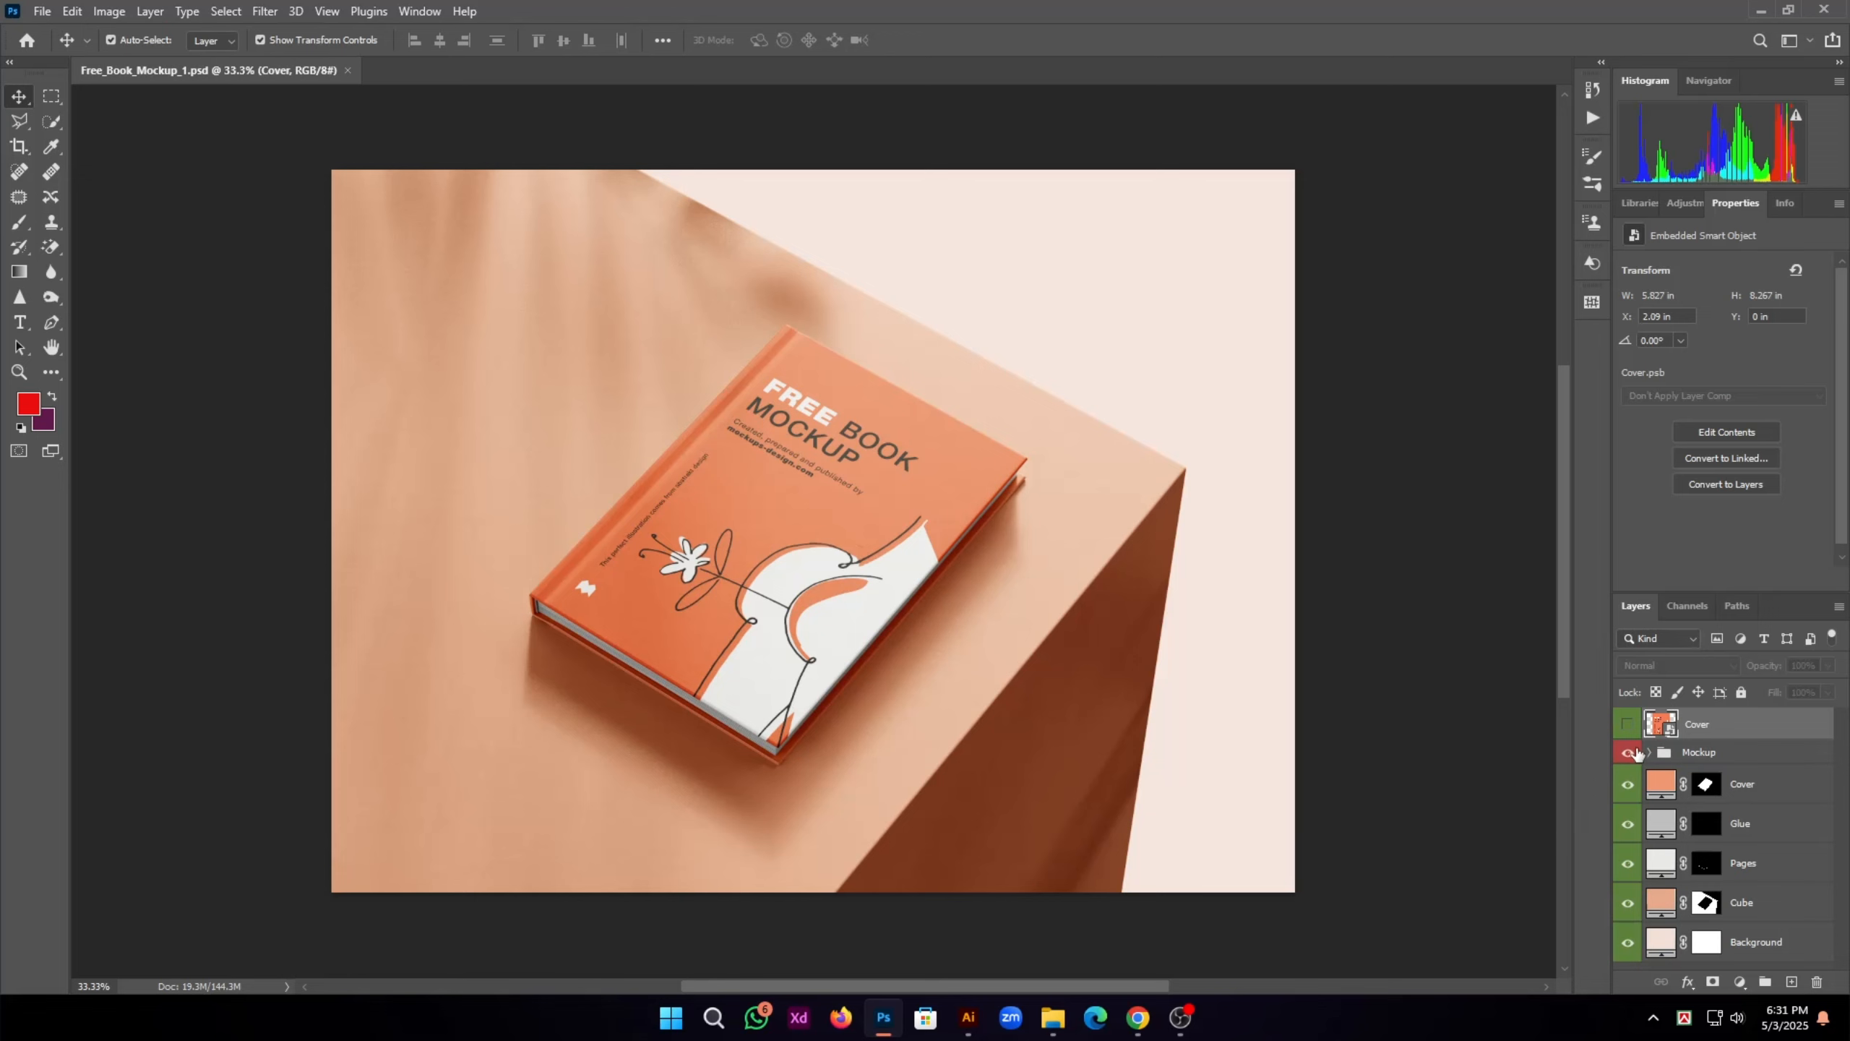
left_click(1627, 724)
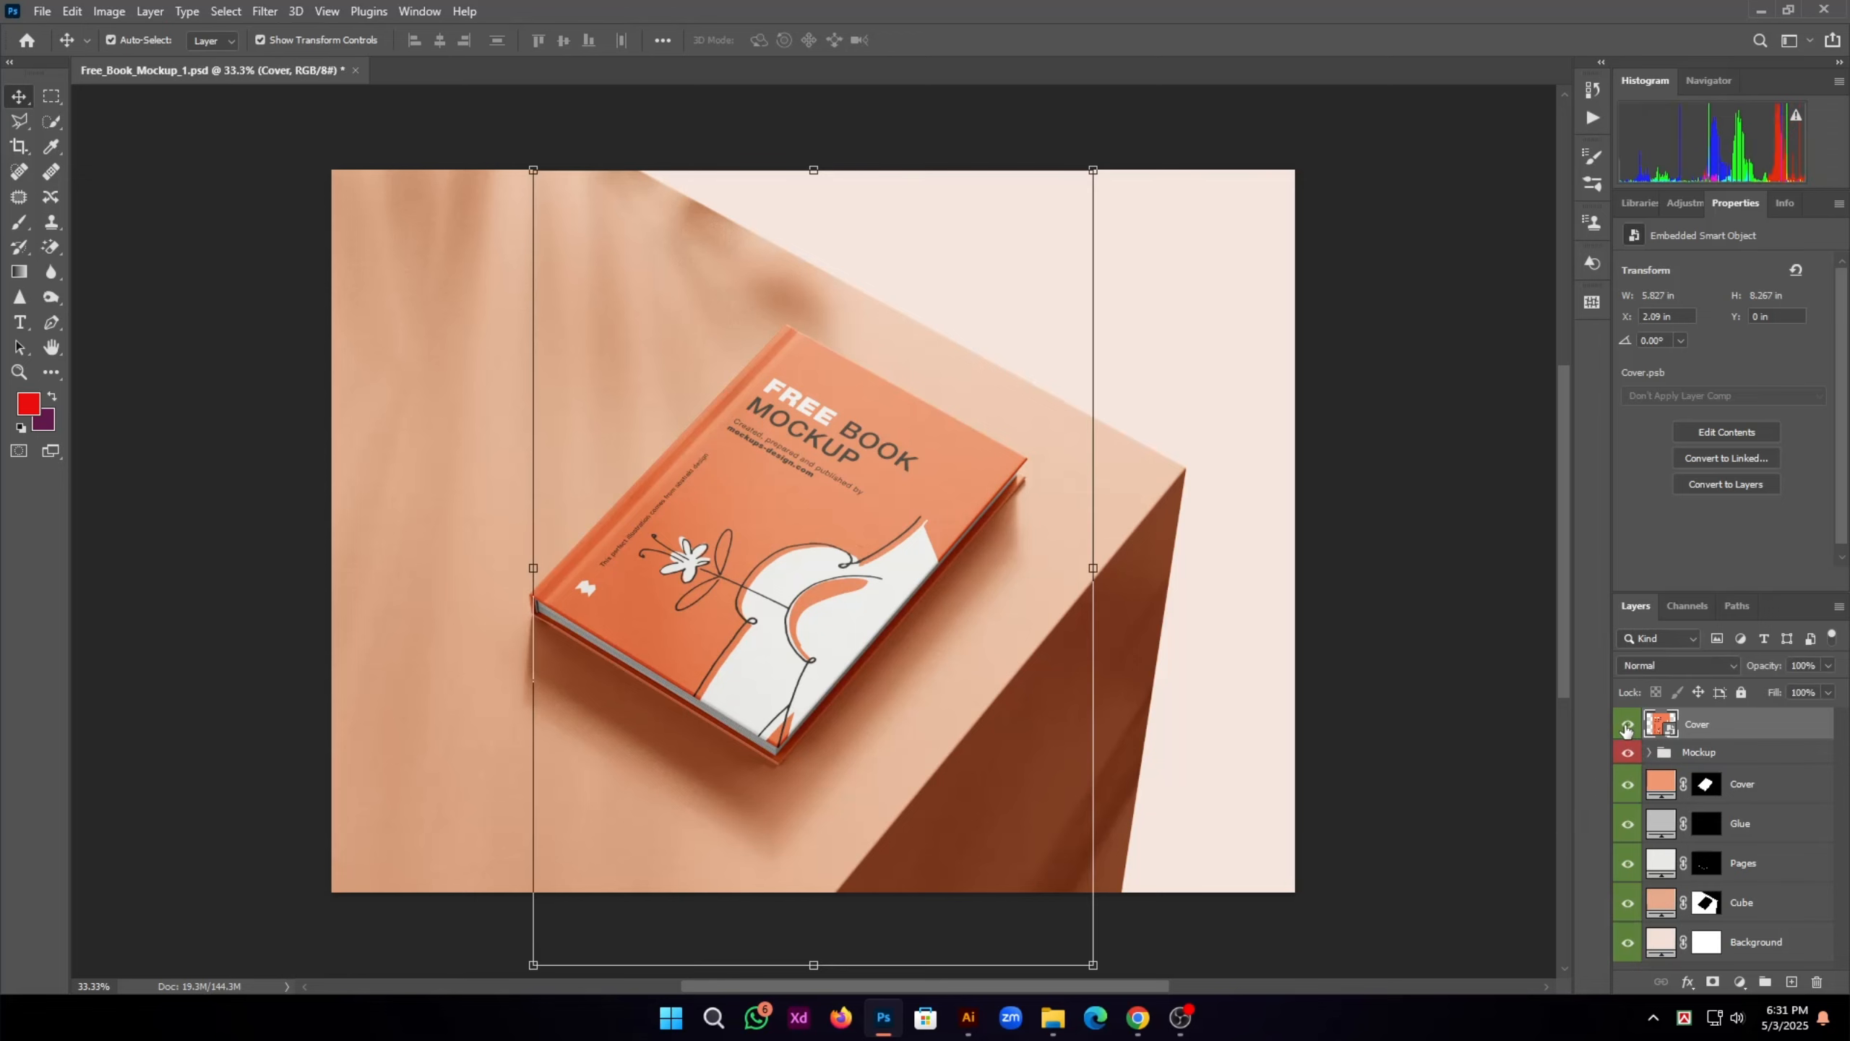
left_click(1627, 724)
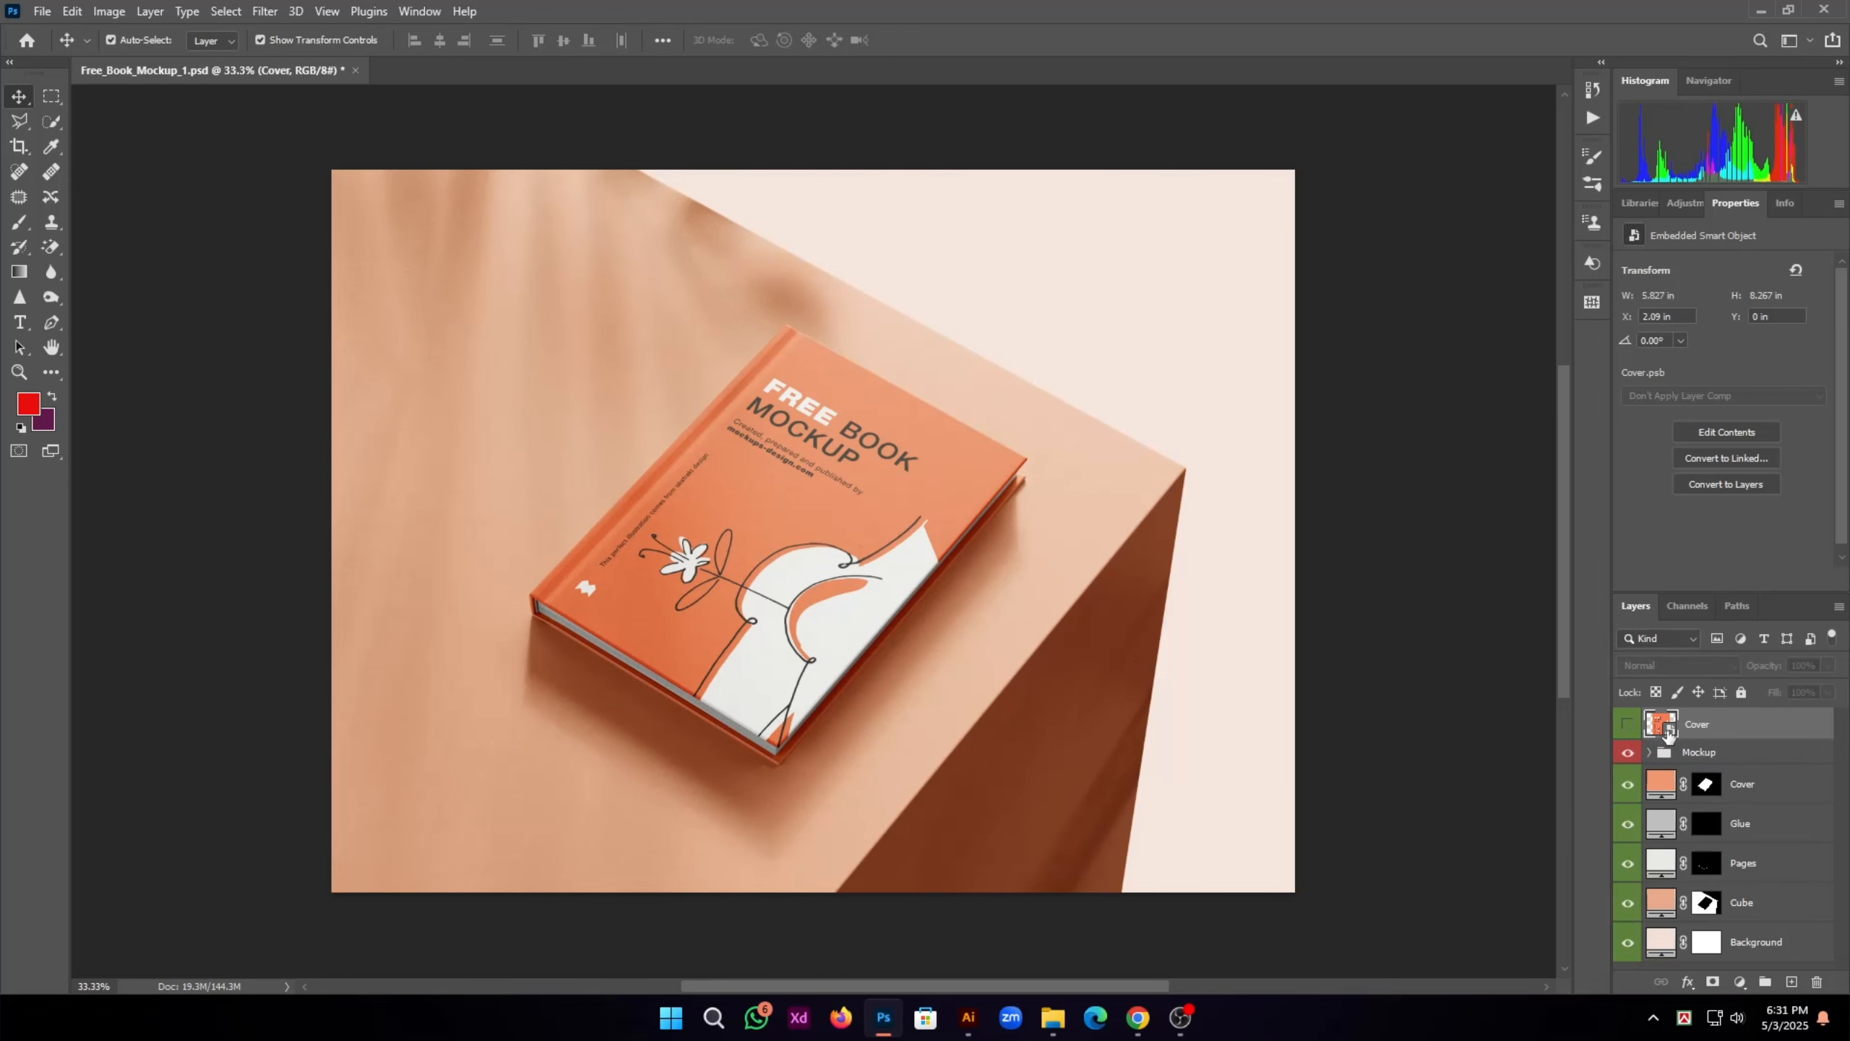
double_click(1667, 729)
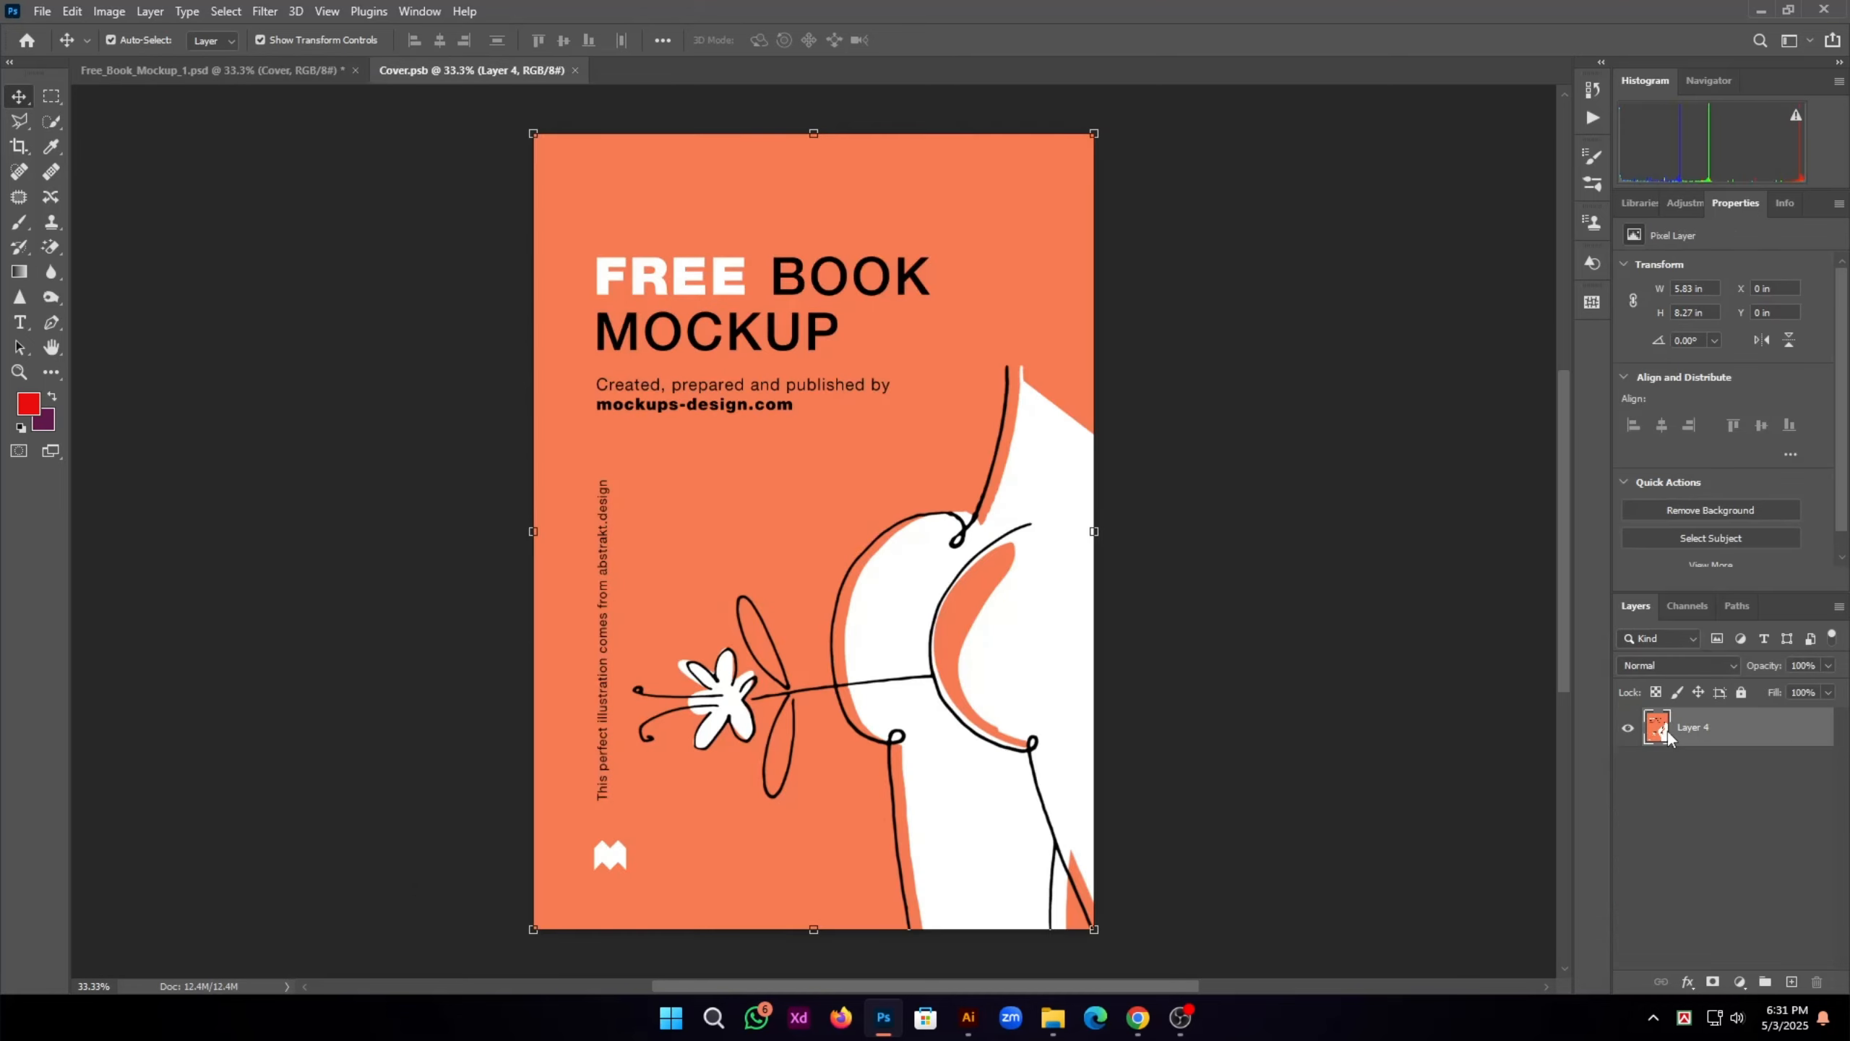
left_click(1629, 727)
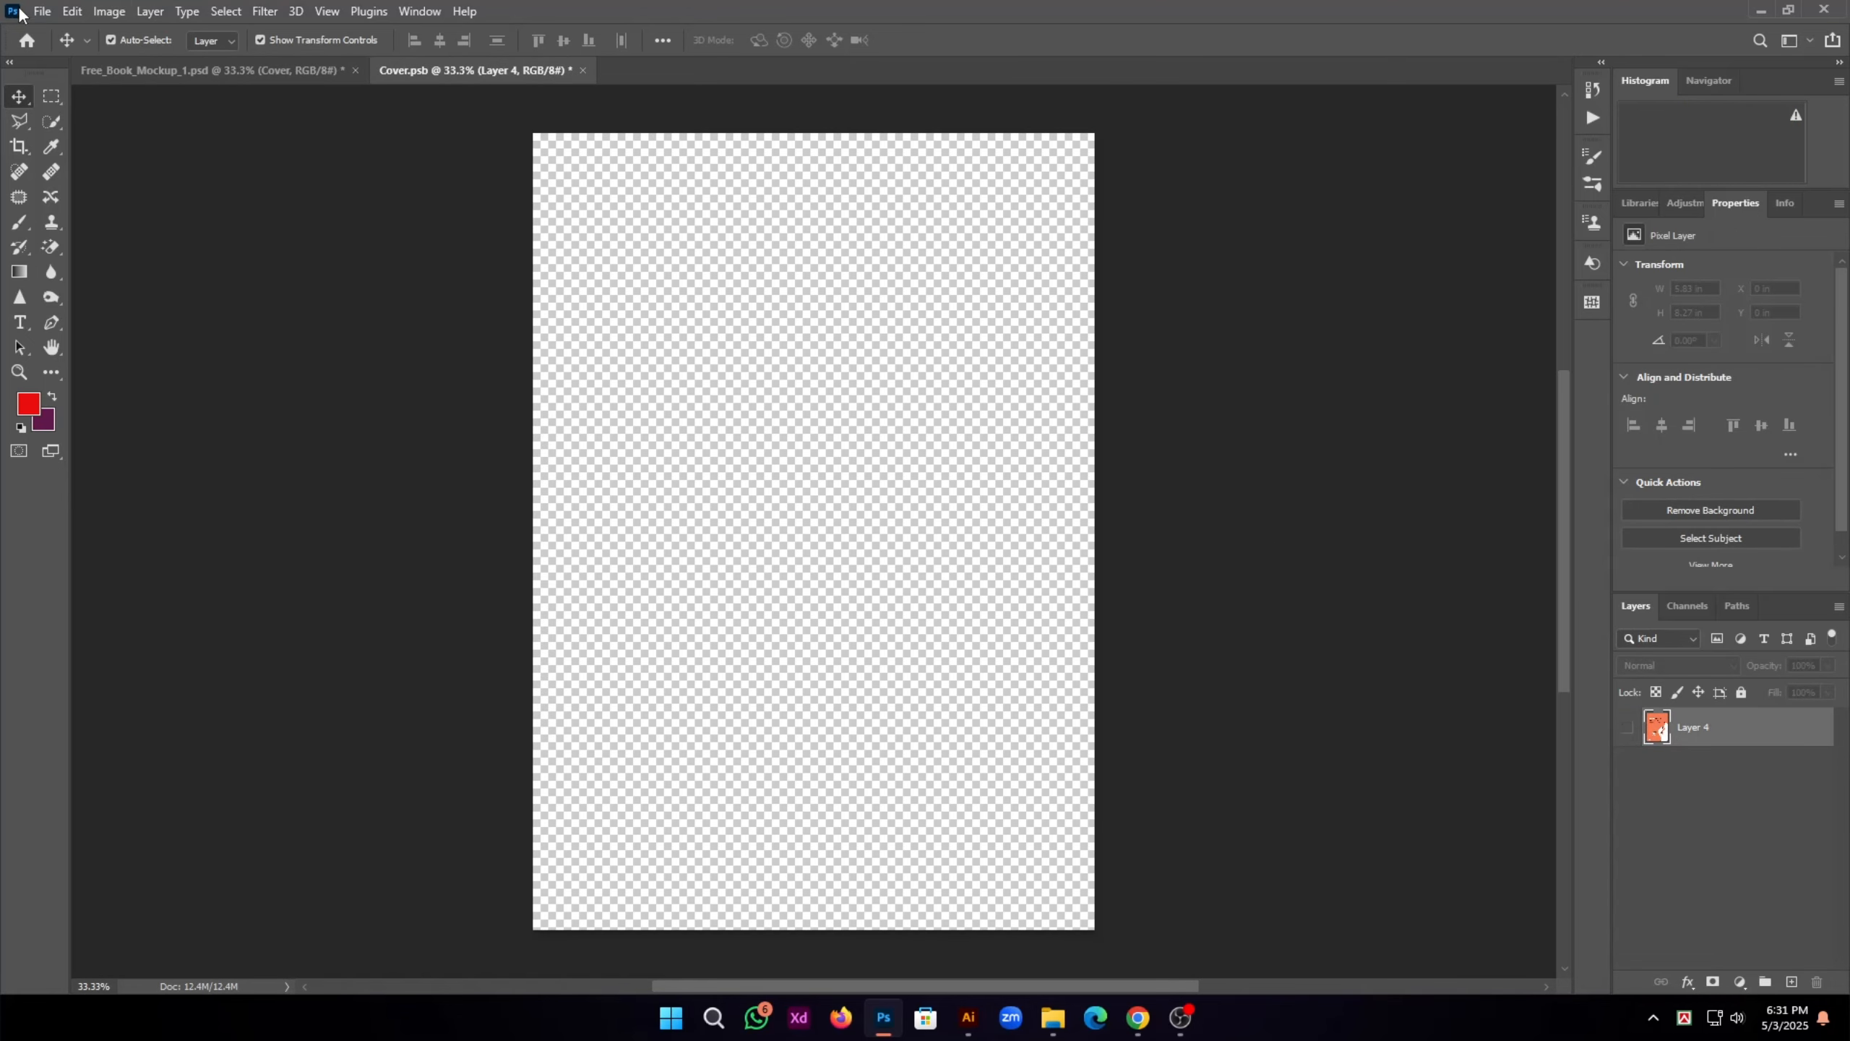
Step: Open book cover23-01.jpg from the ccccc folder and copy its artwork into Cover.psb as a new layer
left_click(40, 12)
left_click(66, 45)
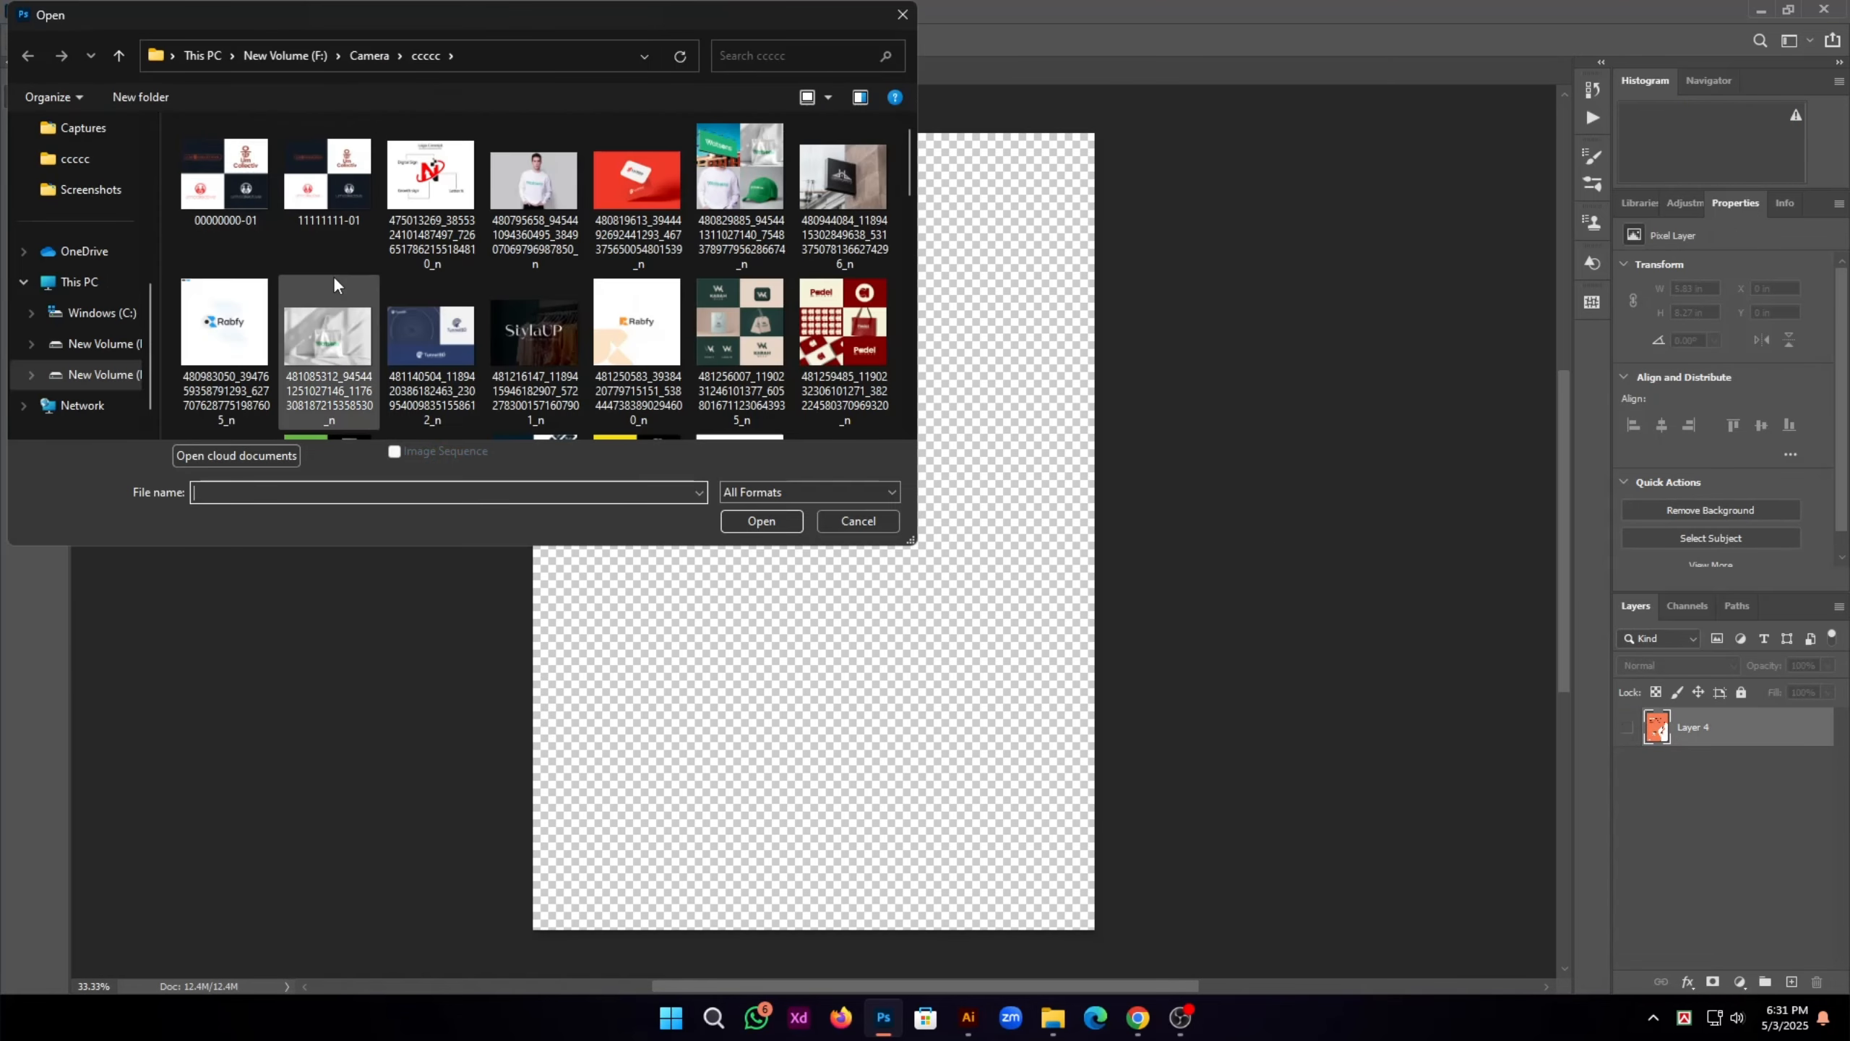
scroll(451, 255, "down", 10)
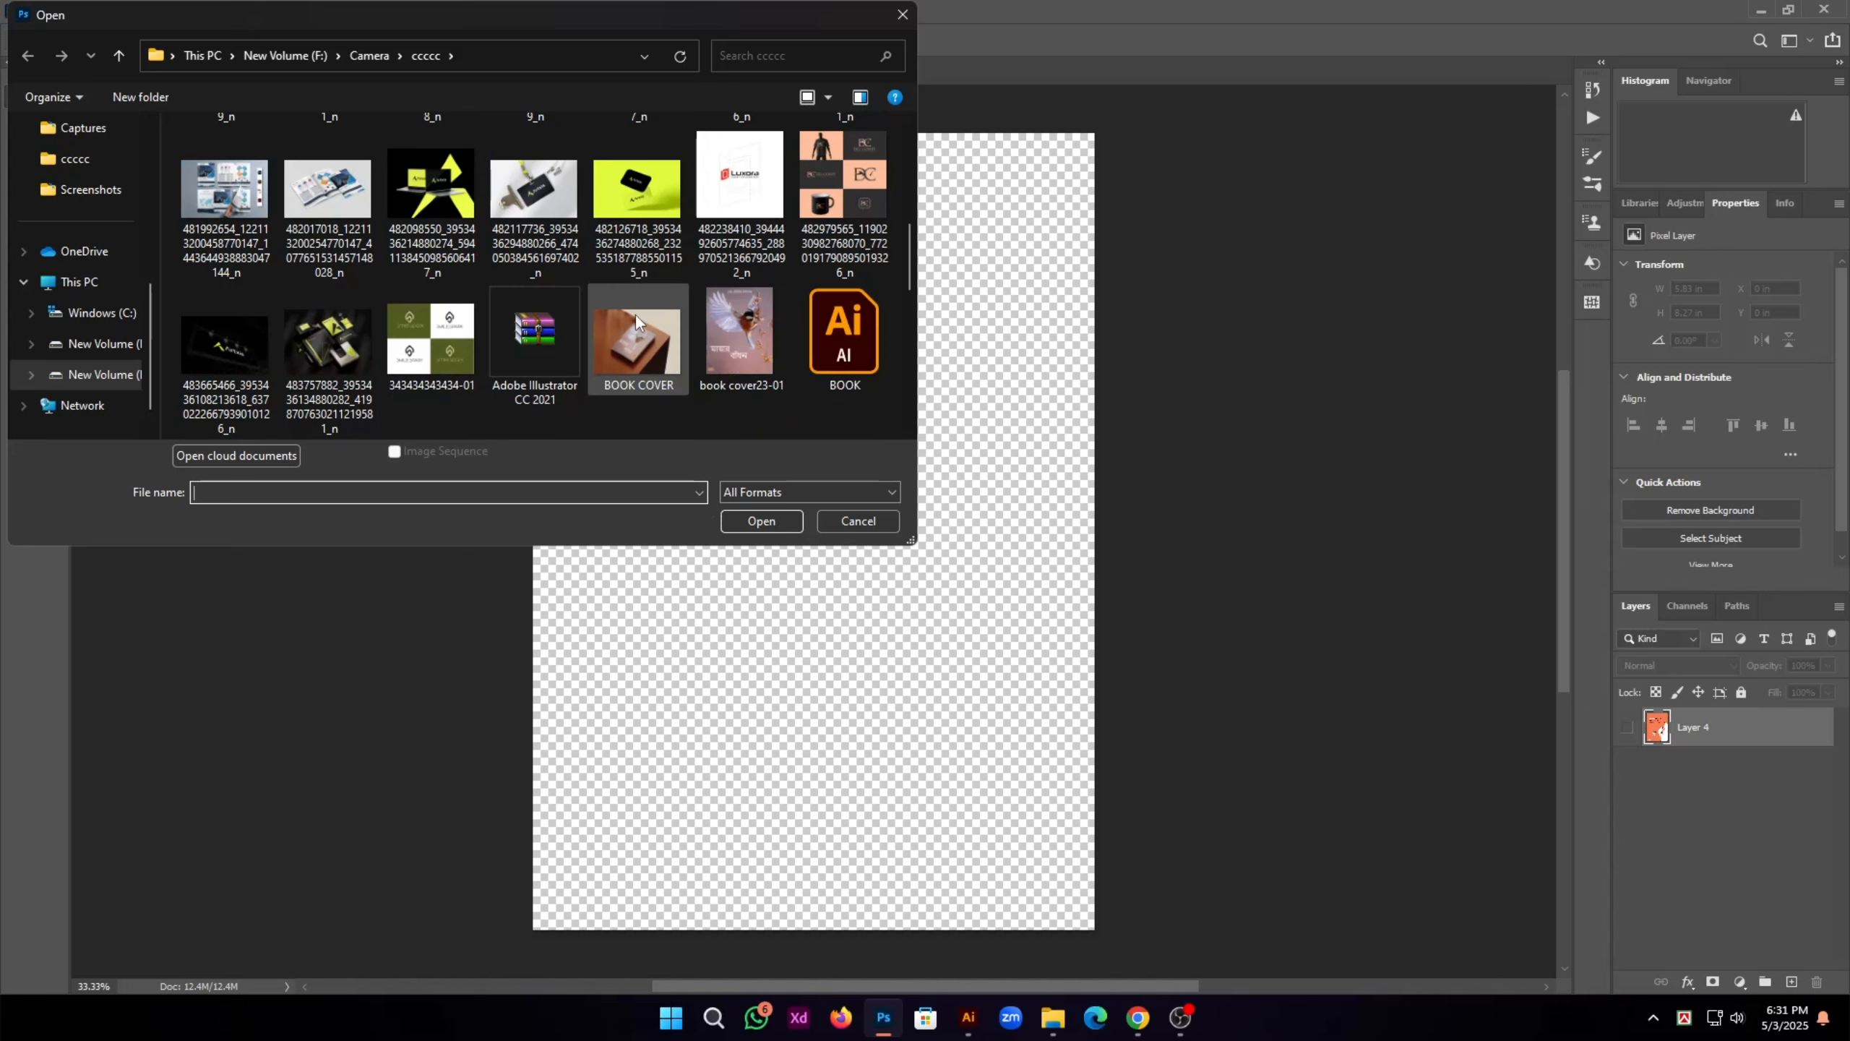
left_click(726, 340)
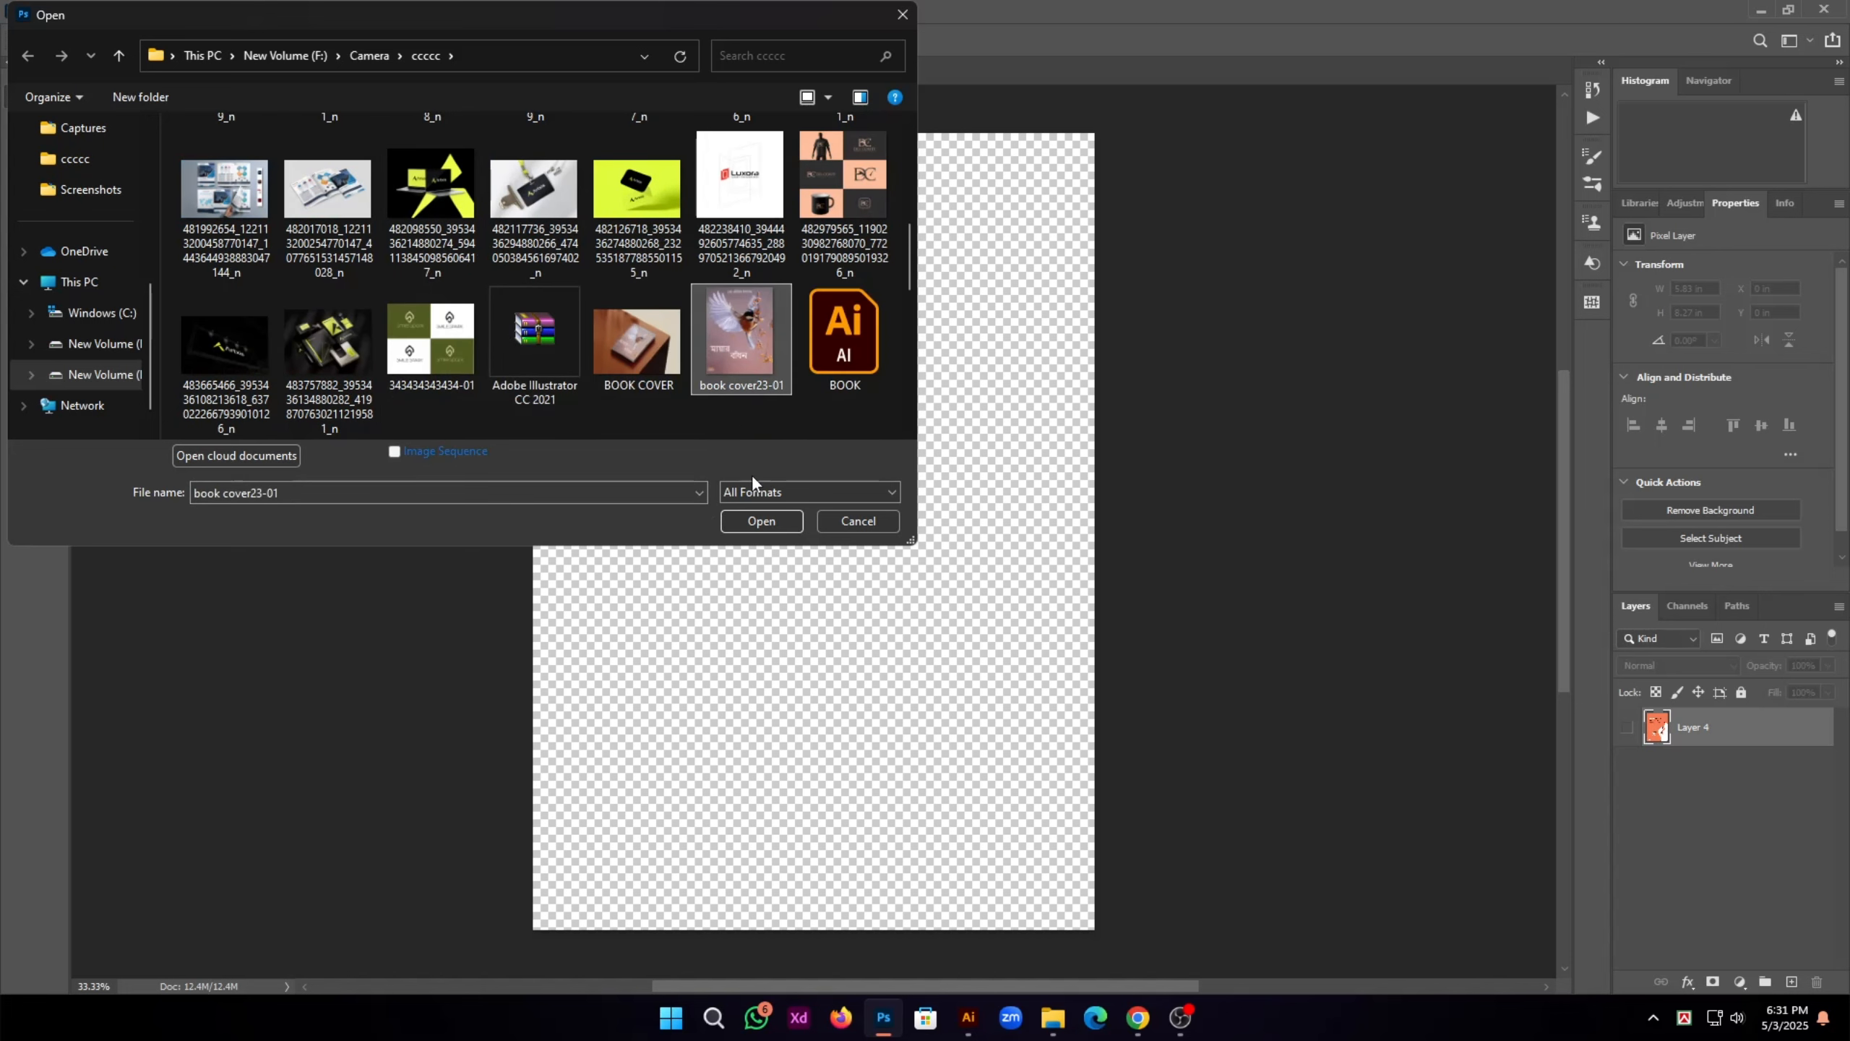
left_click(762, 521)
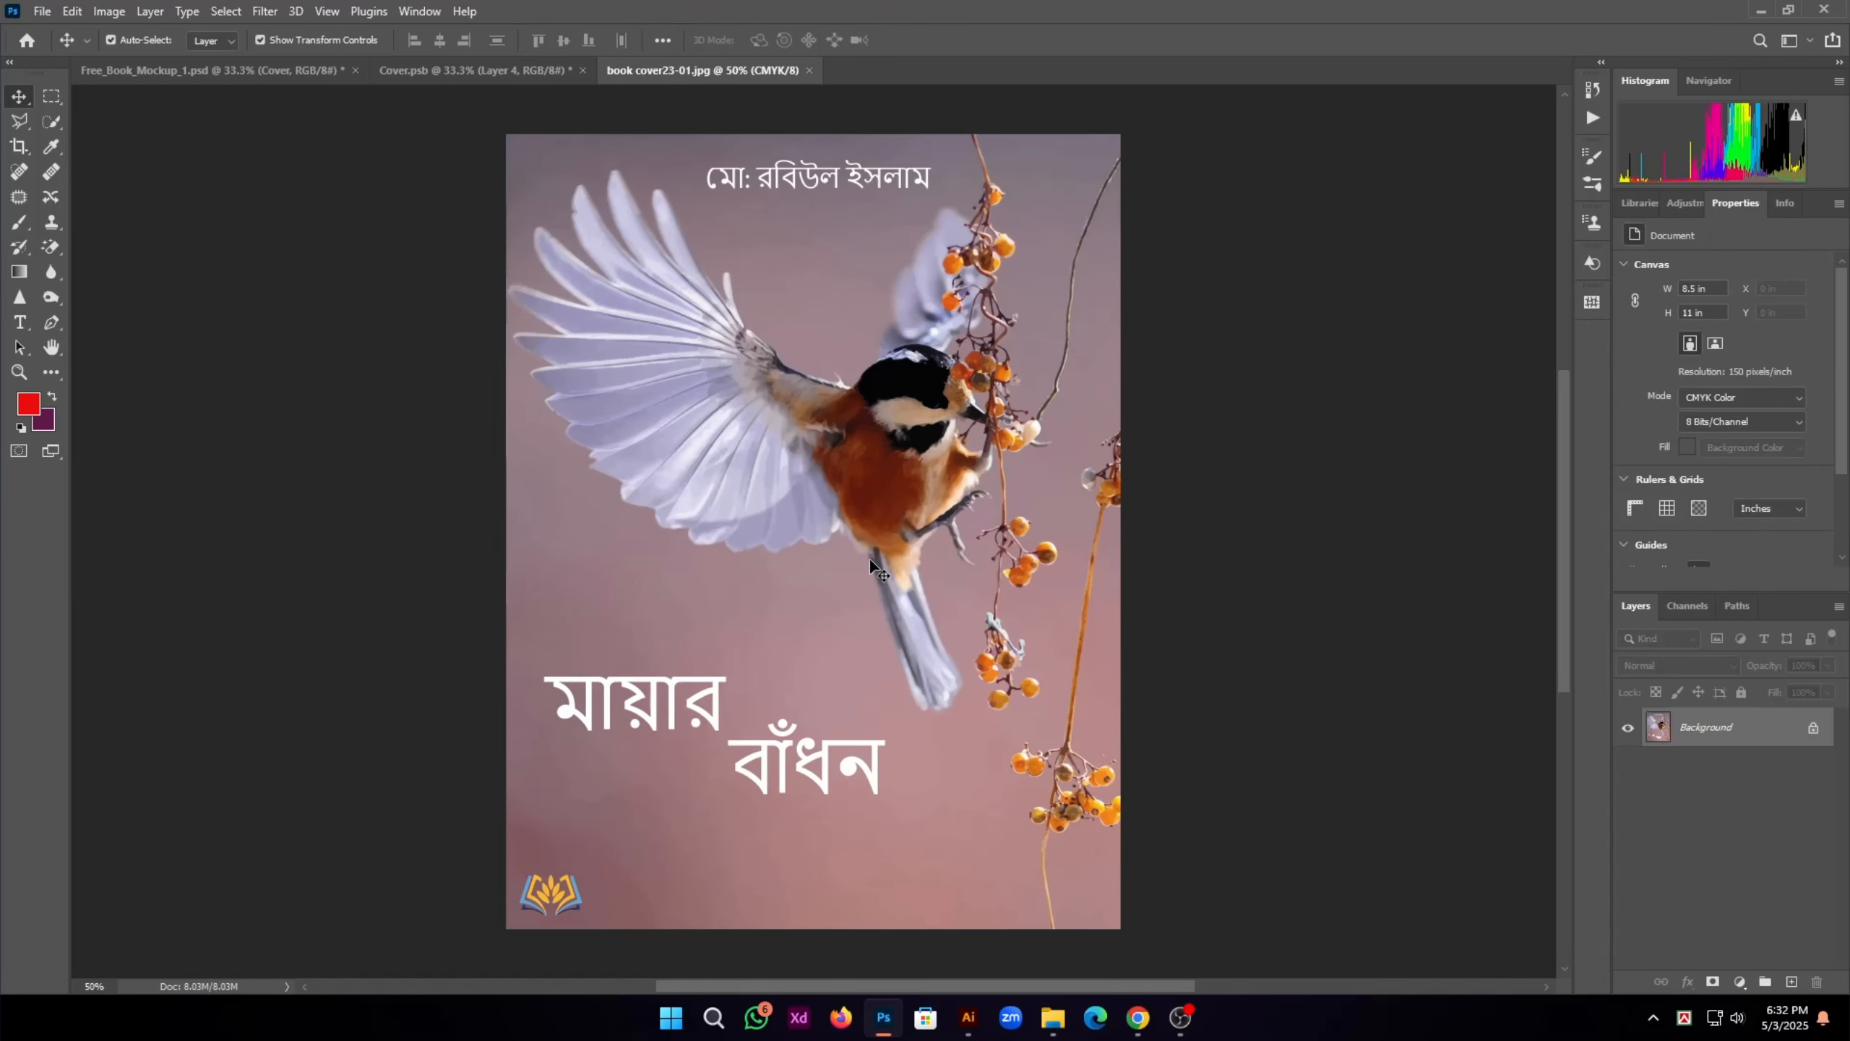
mouse_move(874, 583)
left_mouse_down()
mouse_move(688, 421)
mouse_move(535, 89)
mouse_move(473, 73)
mouse_move(814, 549)
mouse_move(844, 547)
mouse_move(864, 573)
left_mouse_up()
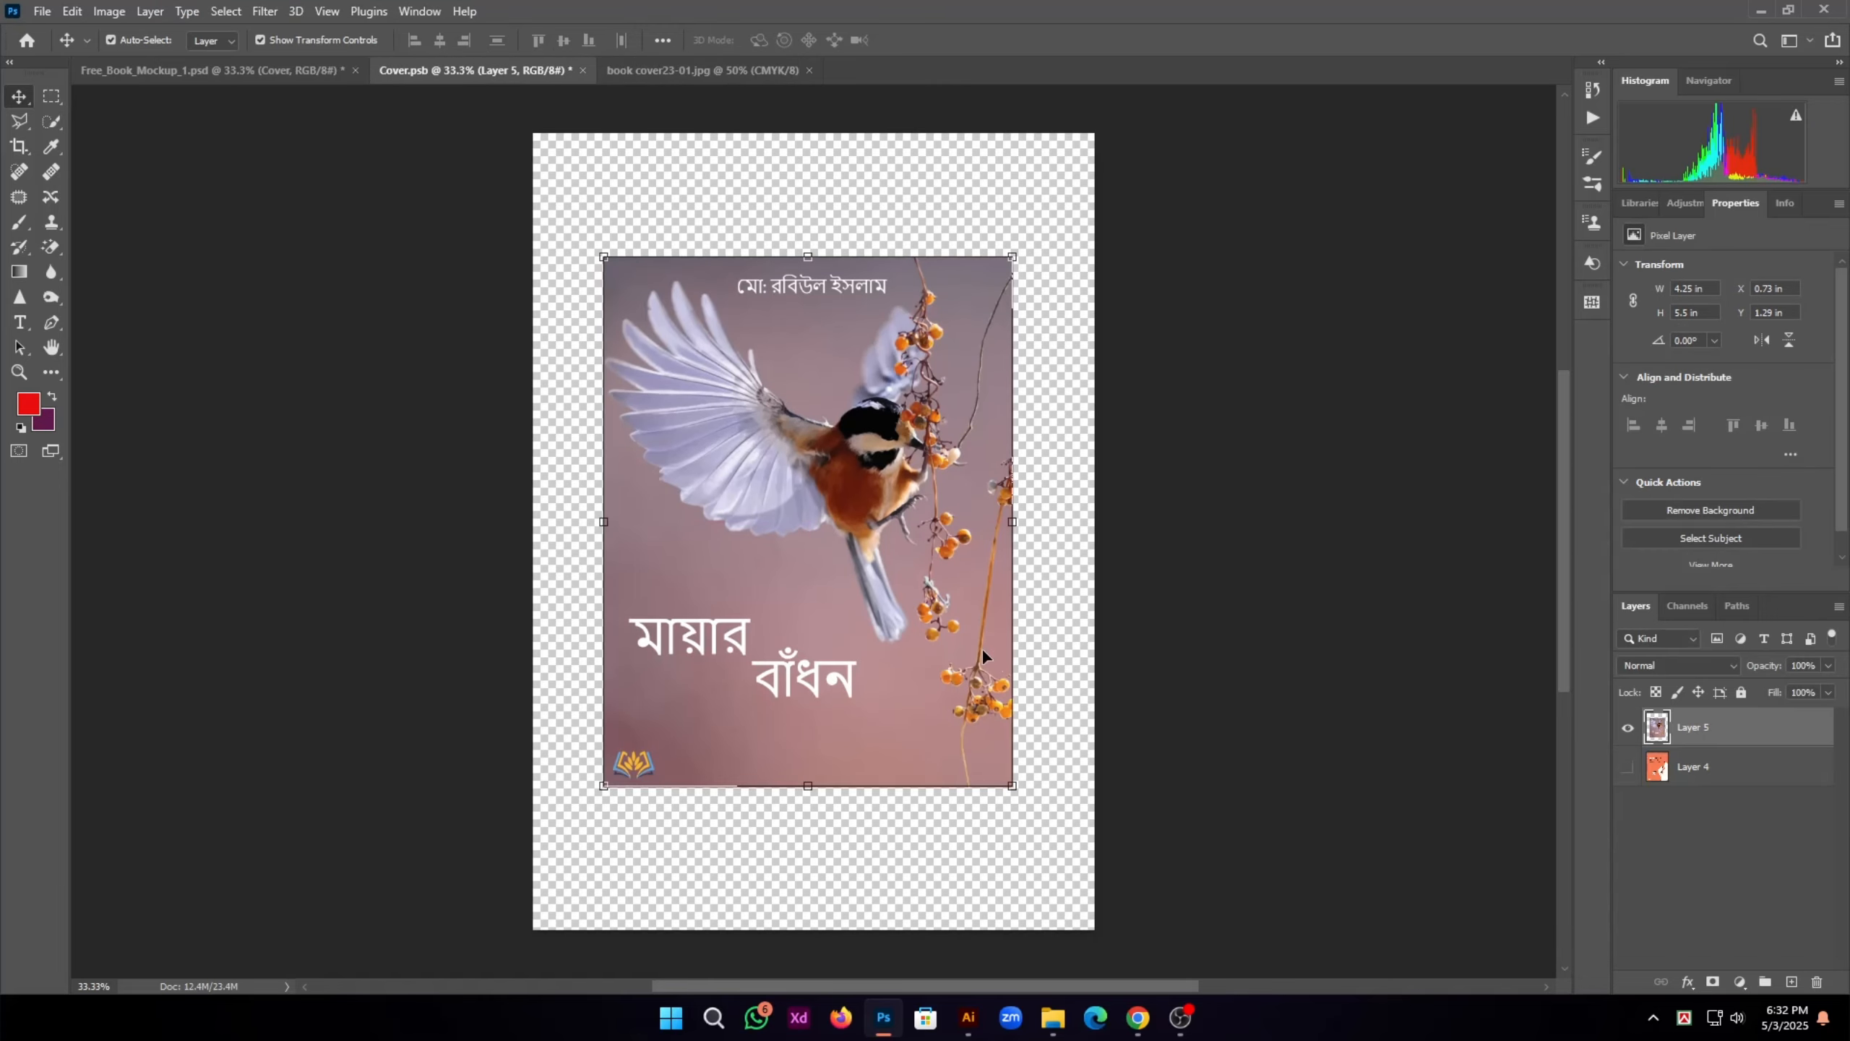
Step: Enlarge the bird cover artwork and adjust its upper and side edges to fill the Cover.psb canvas exactly
left_click(1014, 788)
left_click_drag(1014, 788, 1123, 931)
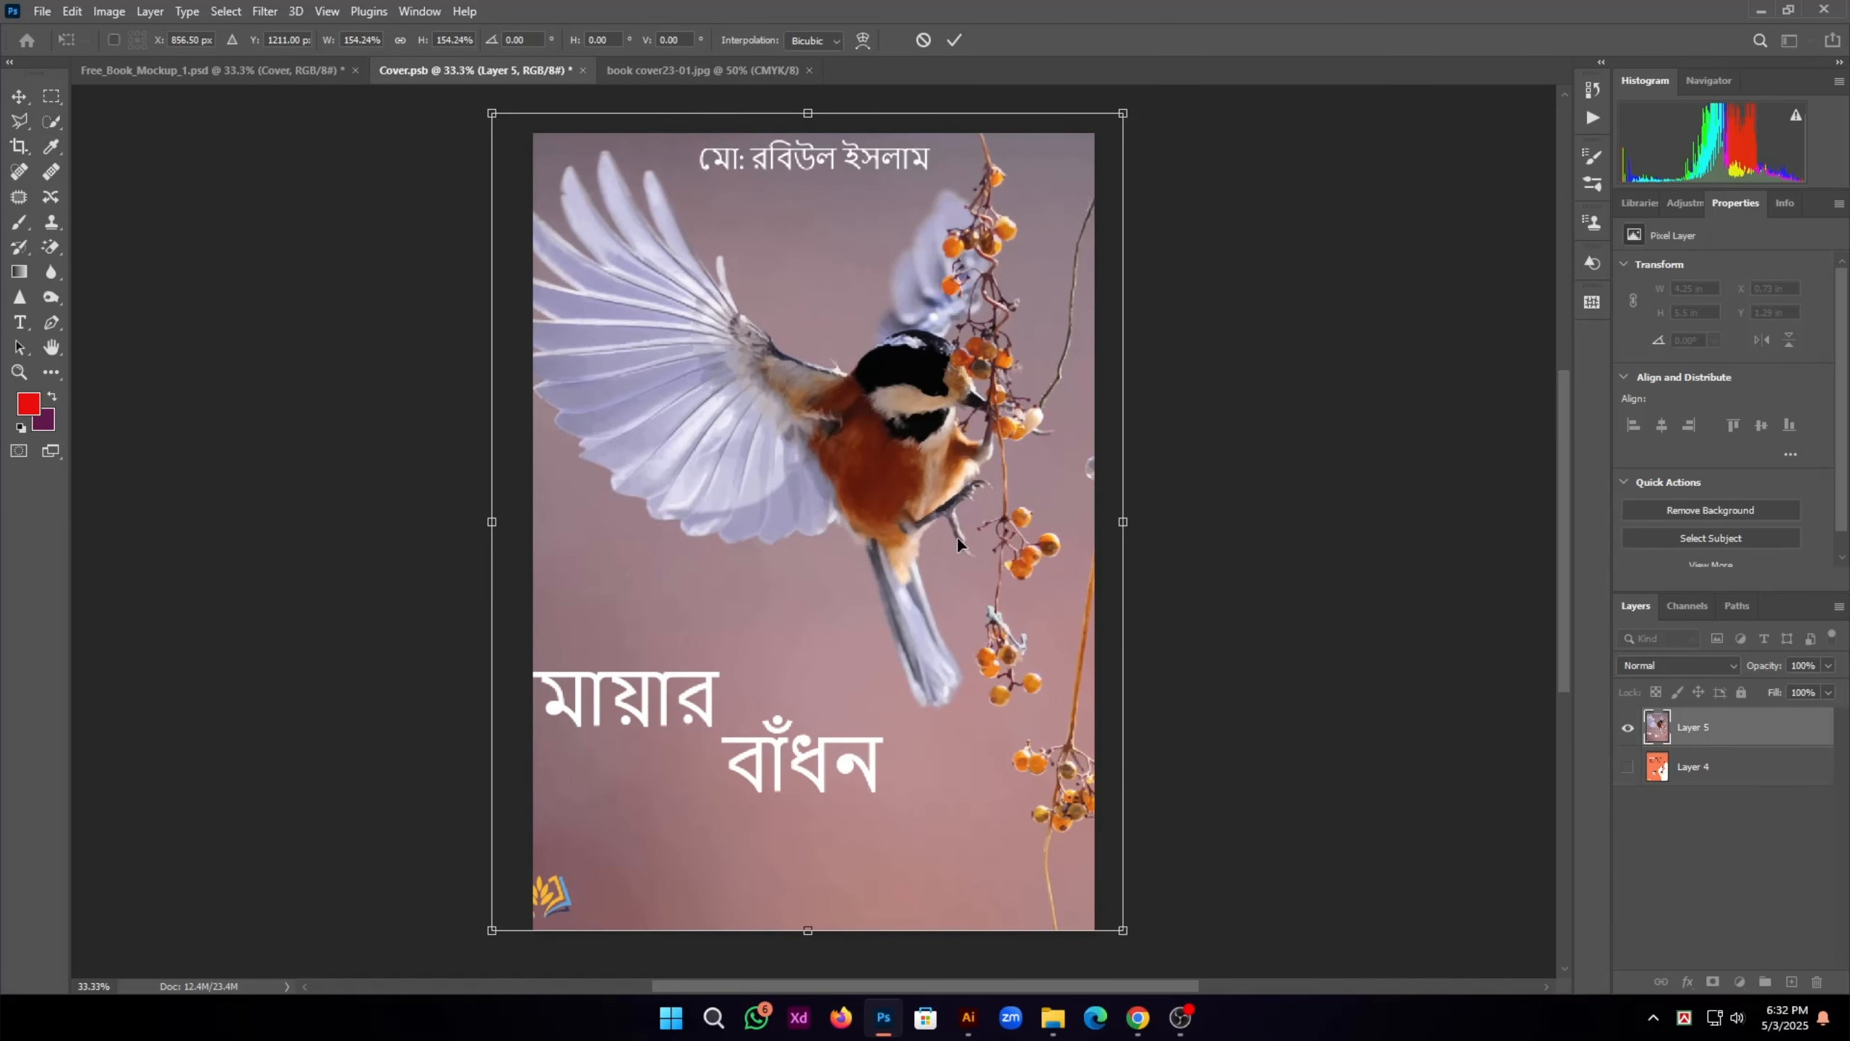
left_click_drag(807, 114, 808, 134)
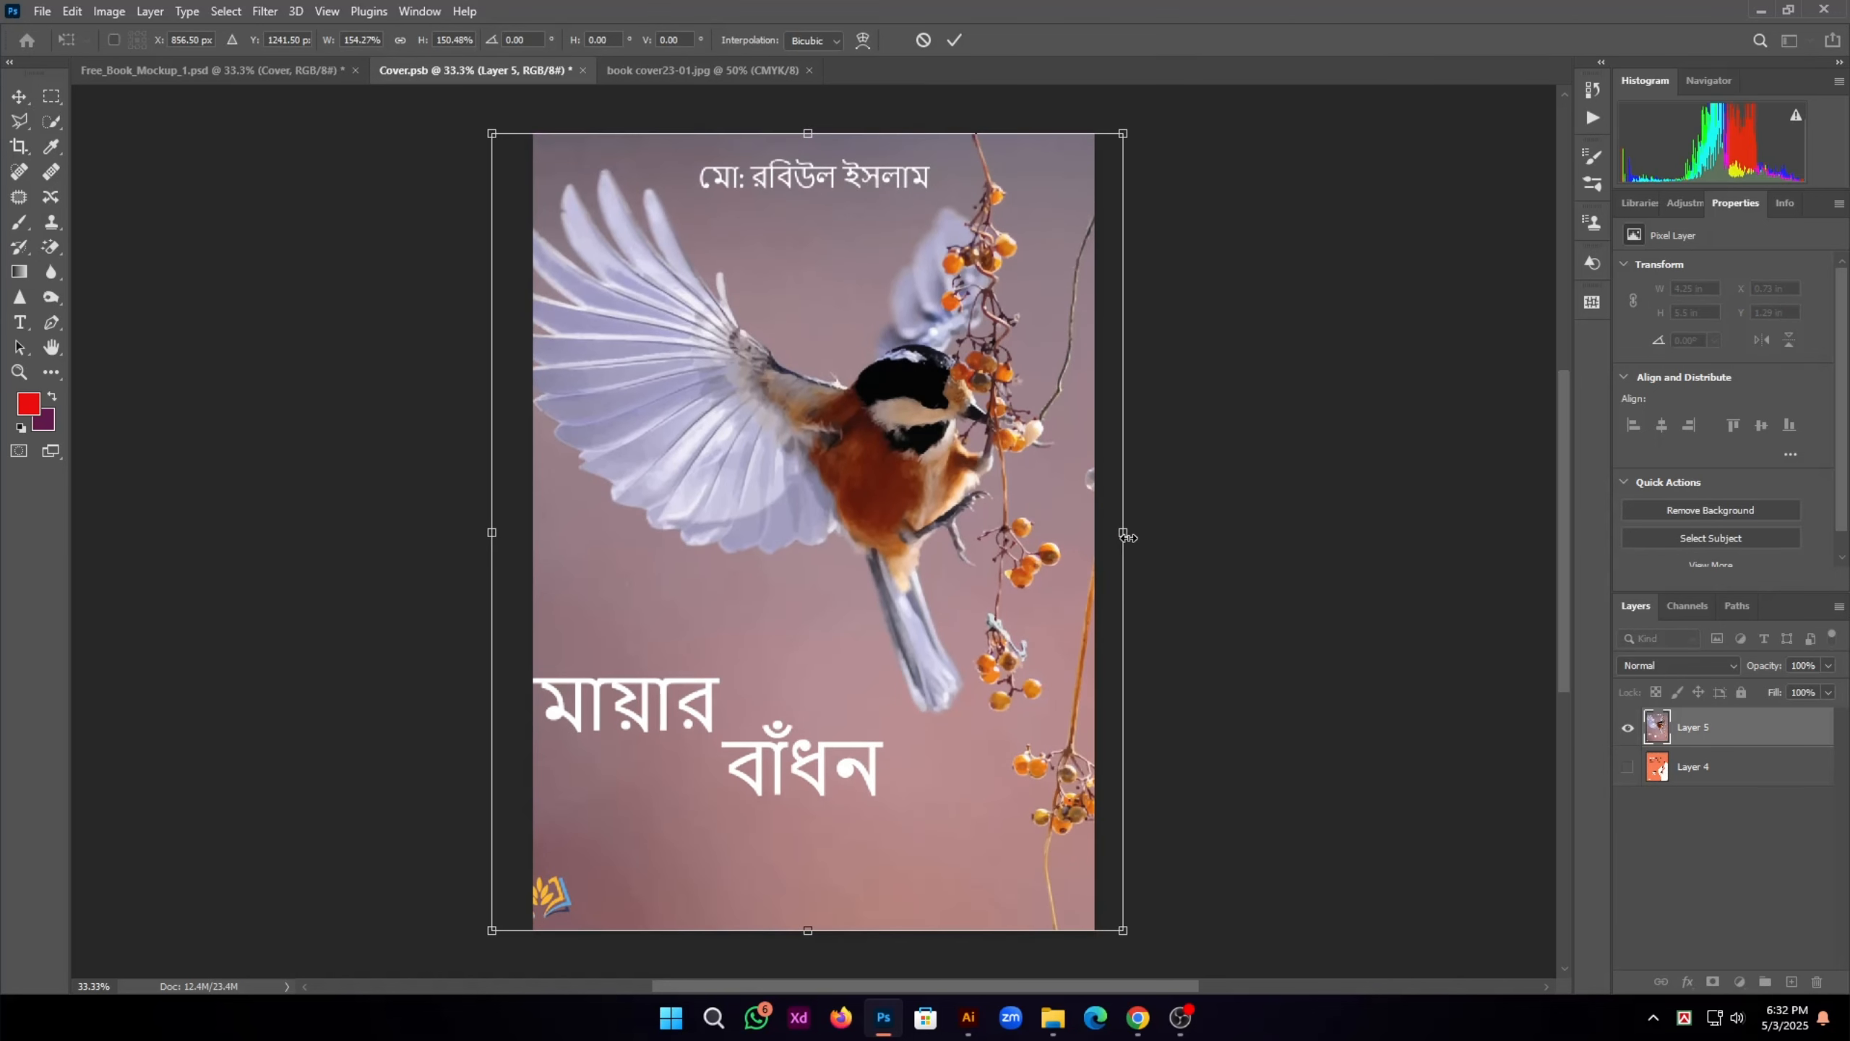
left_click_drag(1123, 537, 1094, 537)
left_click_drag(492, 533, 537, 537)
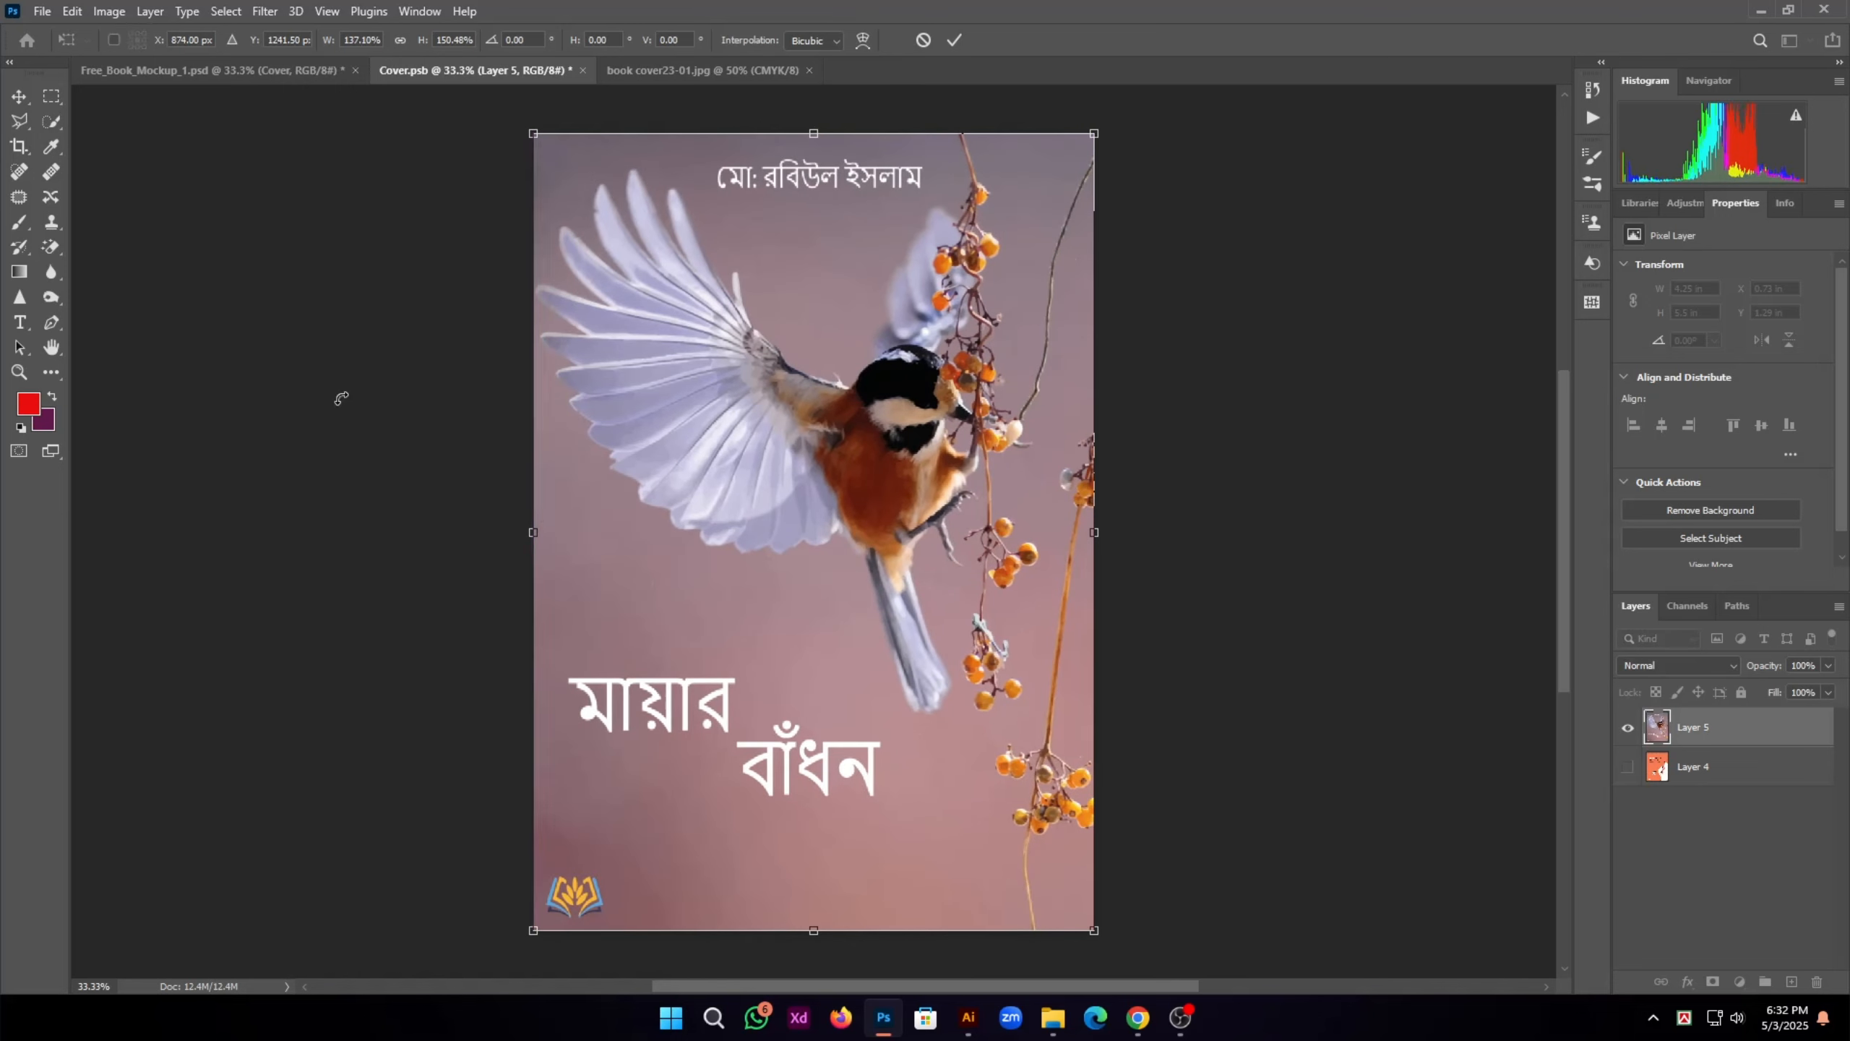
Step: Apply the resize, save Cover.psb, and hide the orange Cover color layer in Free_Book_Mockup_1.psd
key("ctrl+s")
left_click(828, 376)
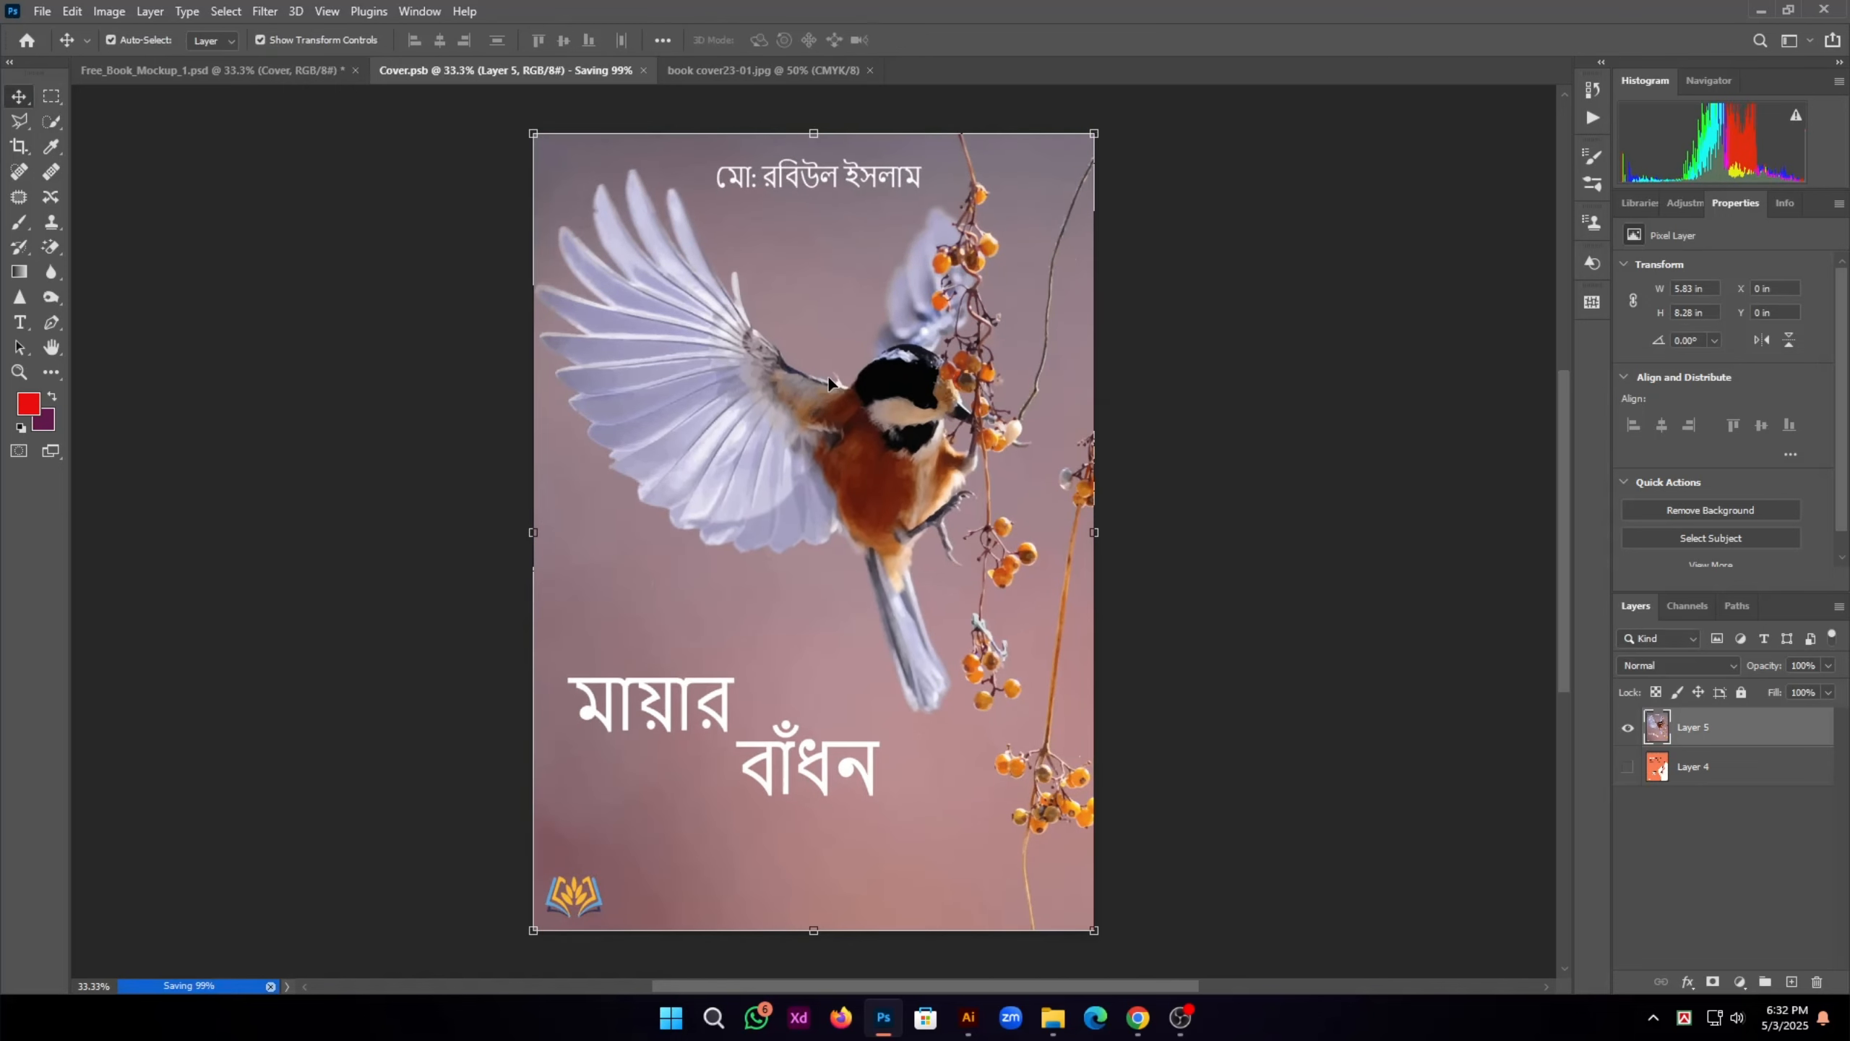
left_click(307, 70)
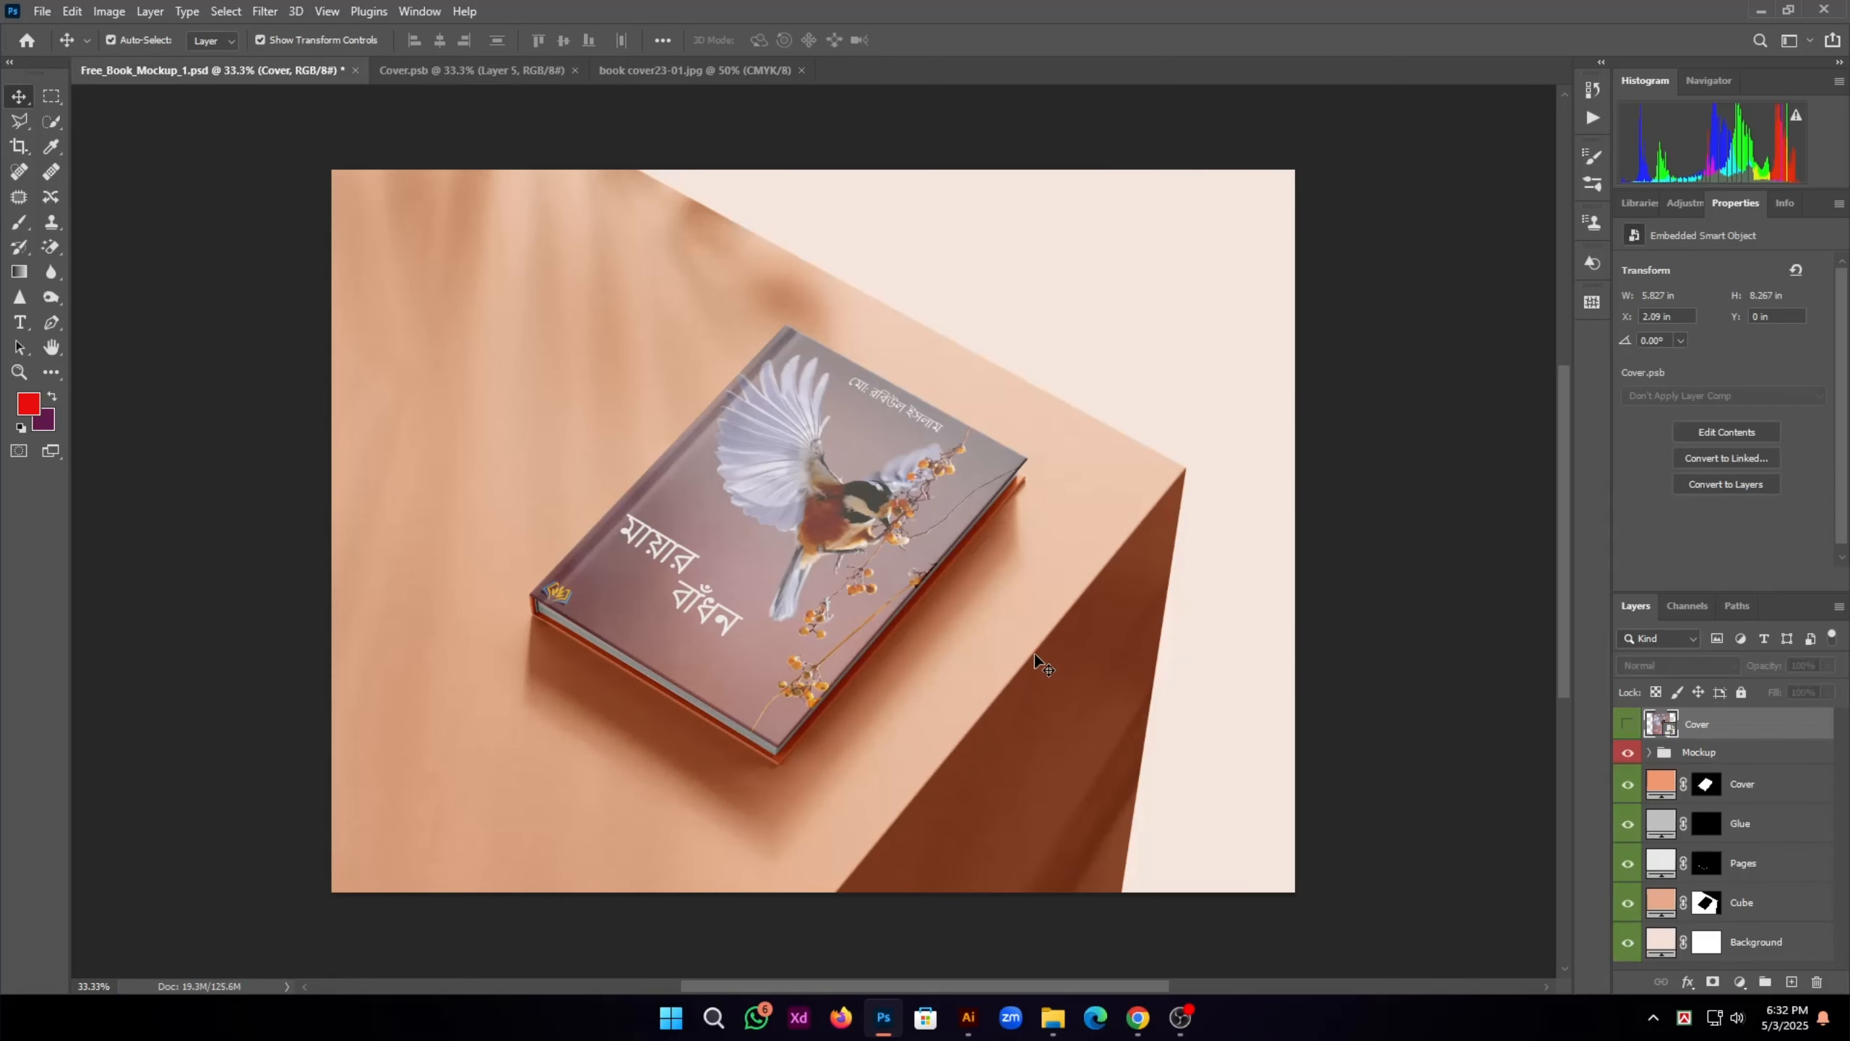
left_click(1629, 786)
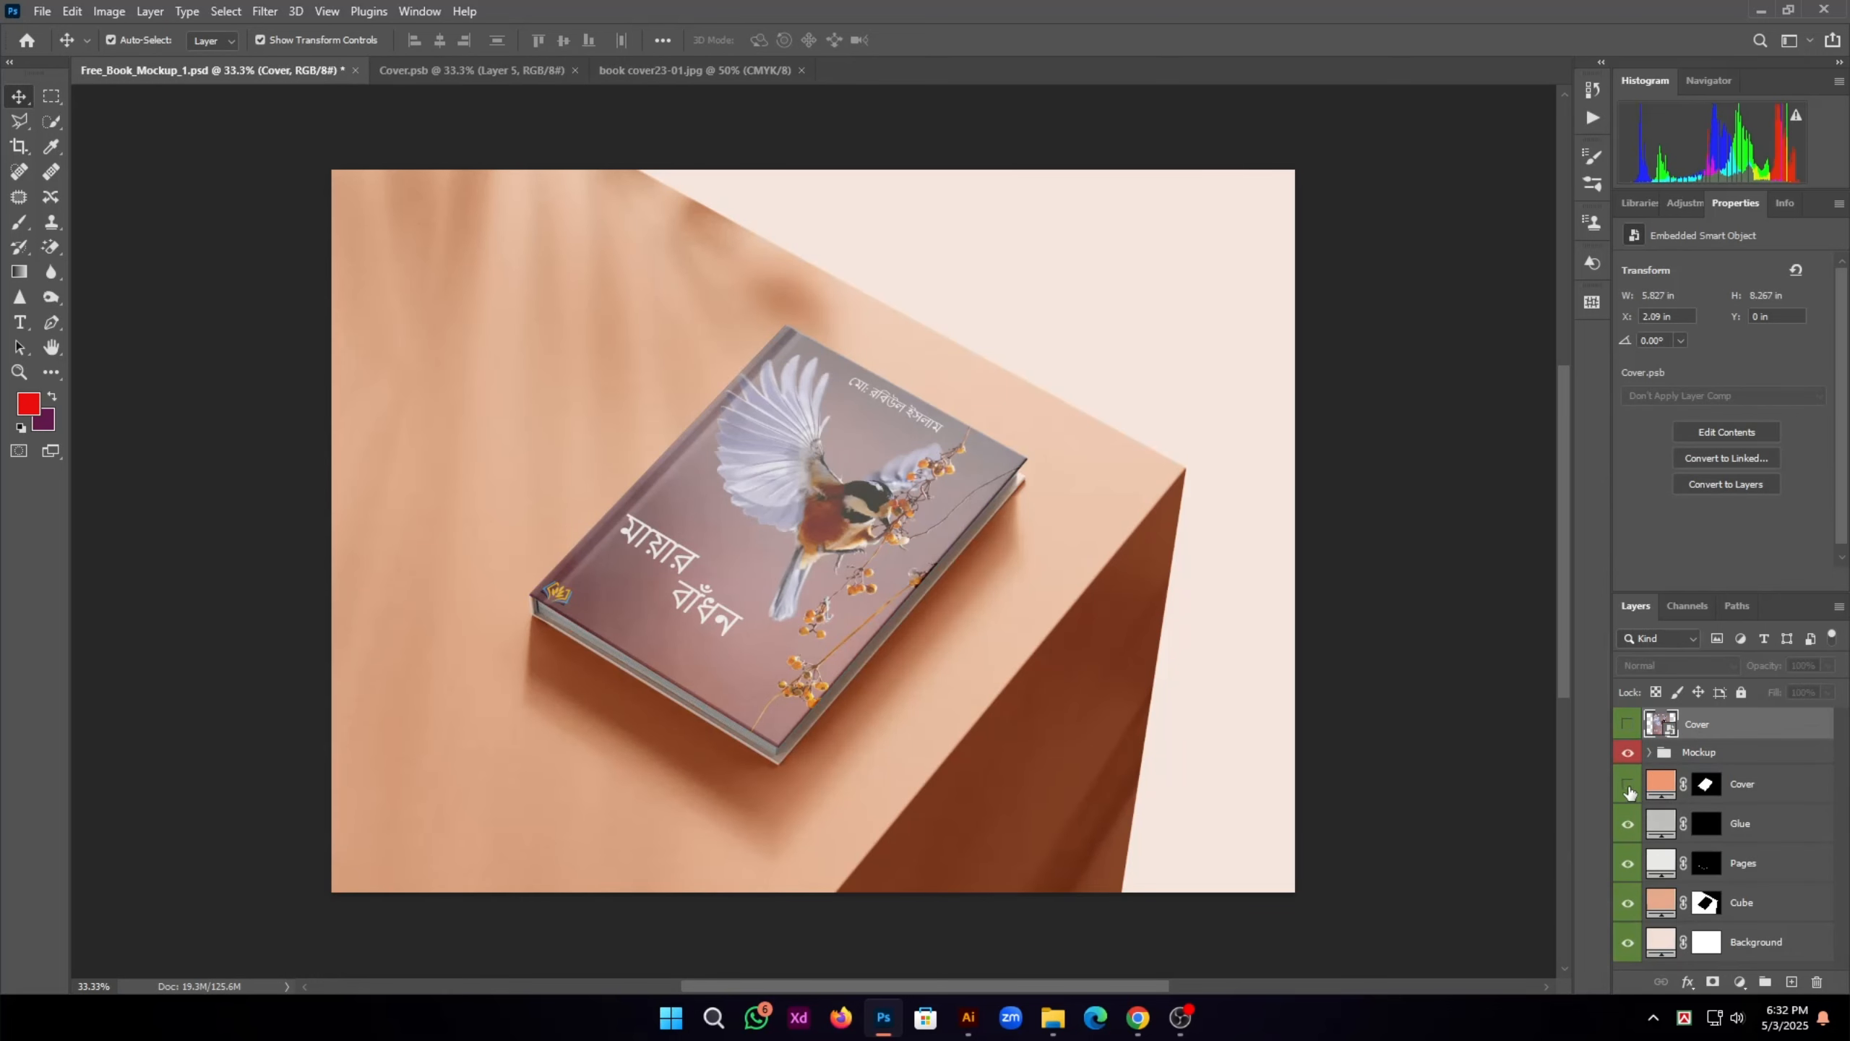
Step: Show the orange Cover color layer in the mockup again and change its fill to pale pink ecd9d1
left_click(1629, 785)
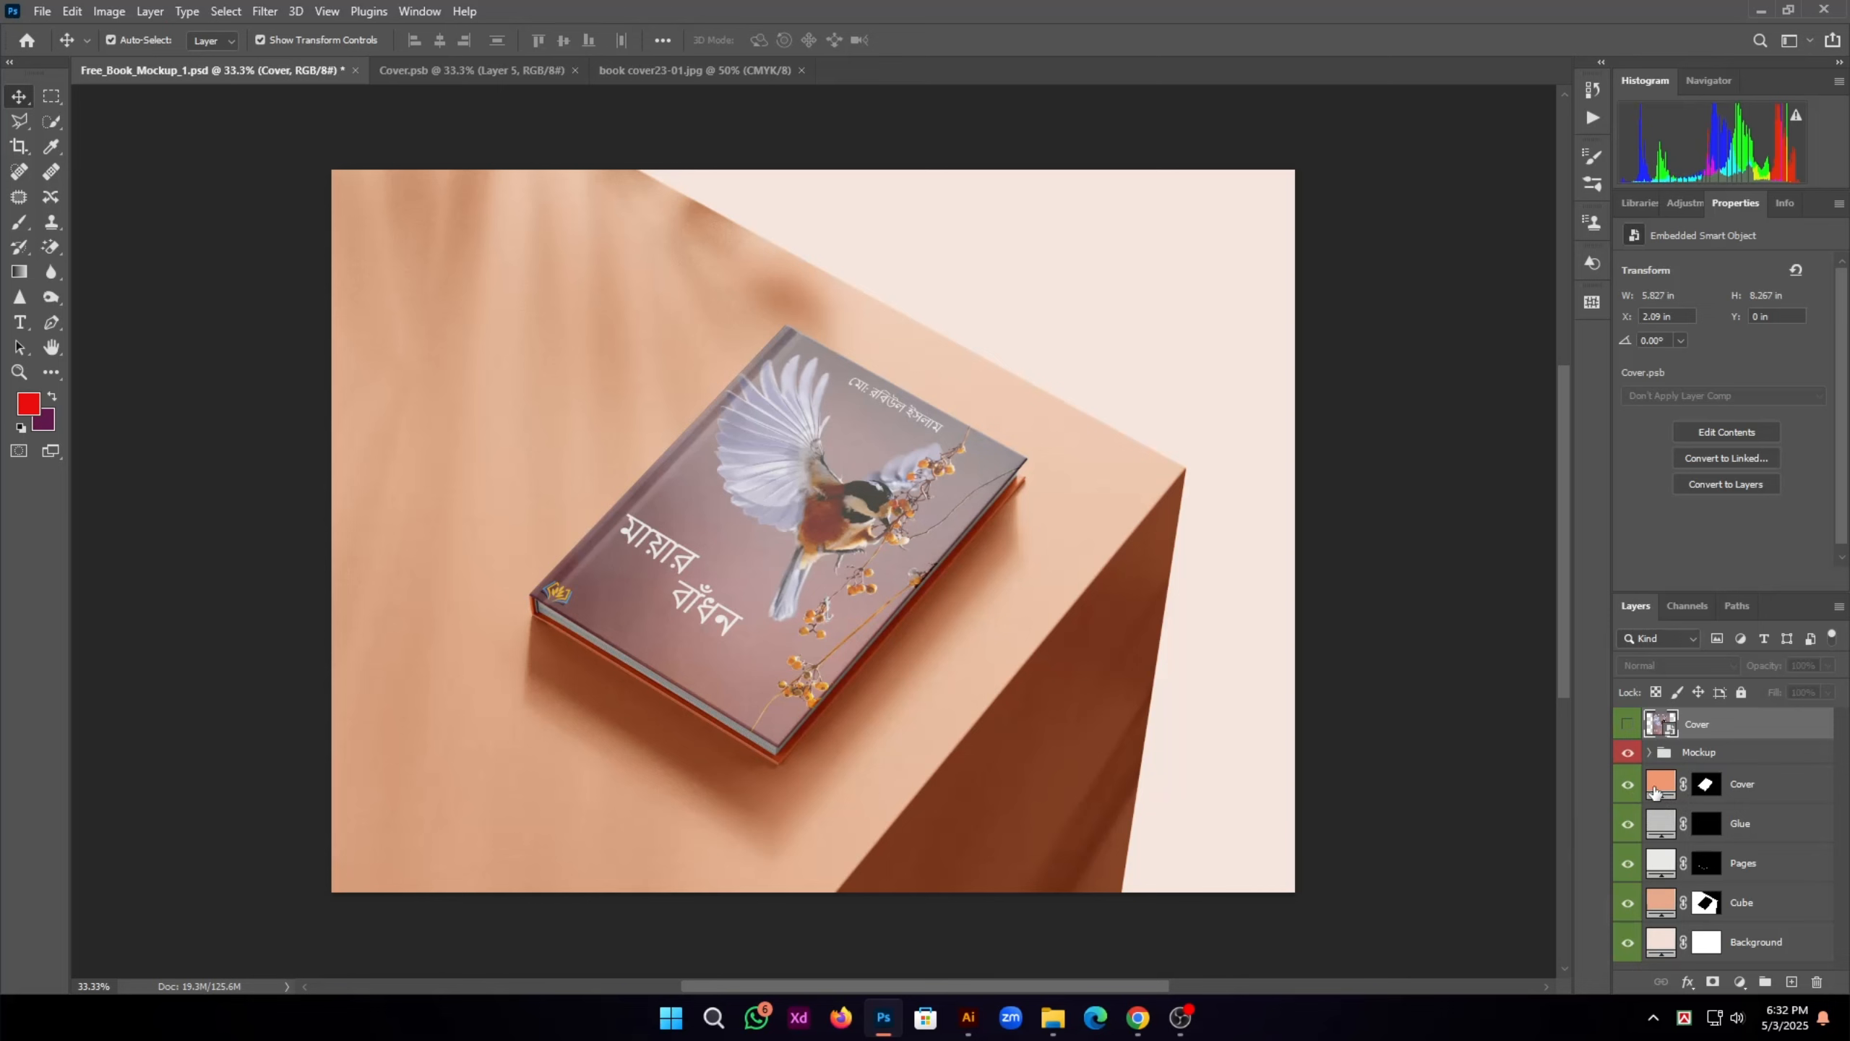
double_click(1660, 786)
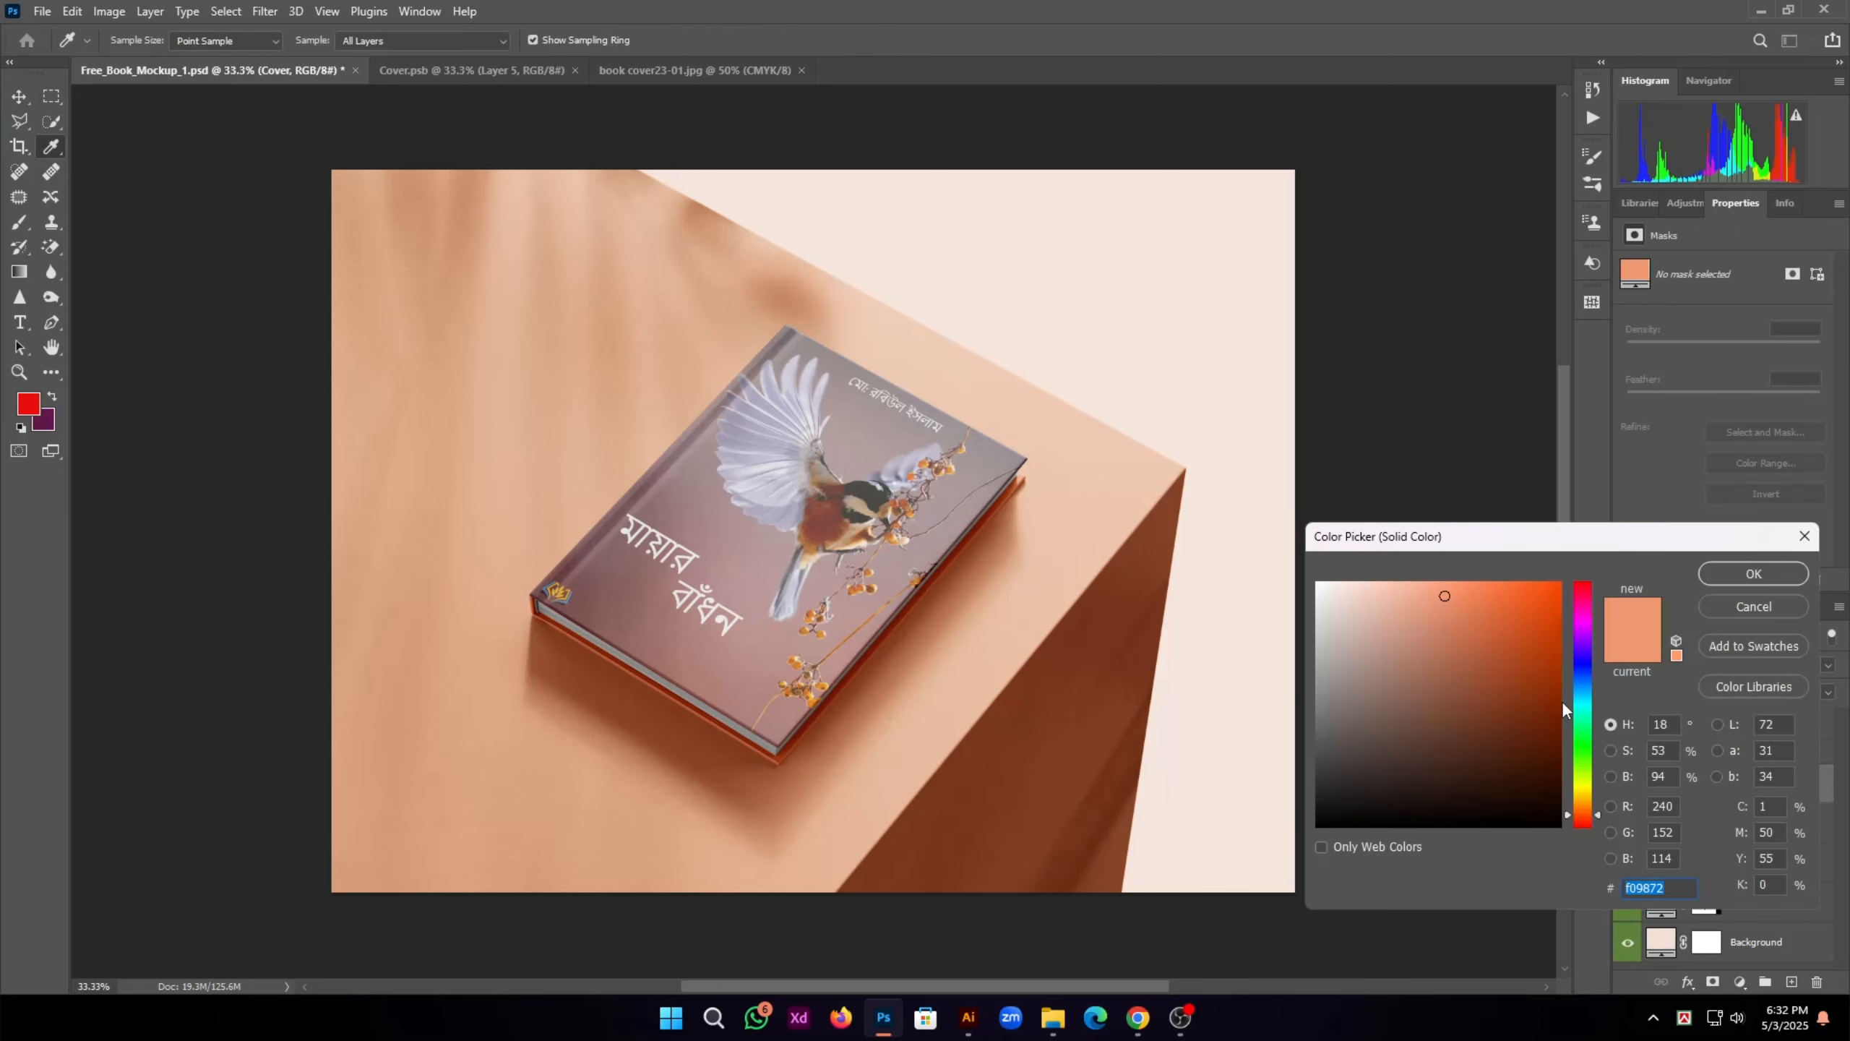
left_click_drag(1415, 613, 1347, 608)
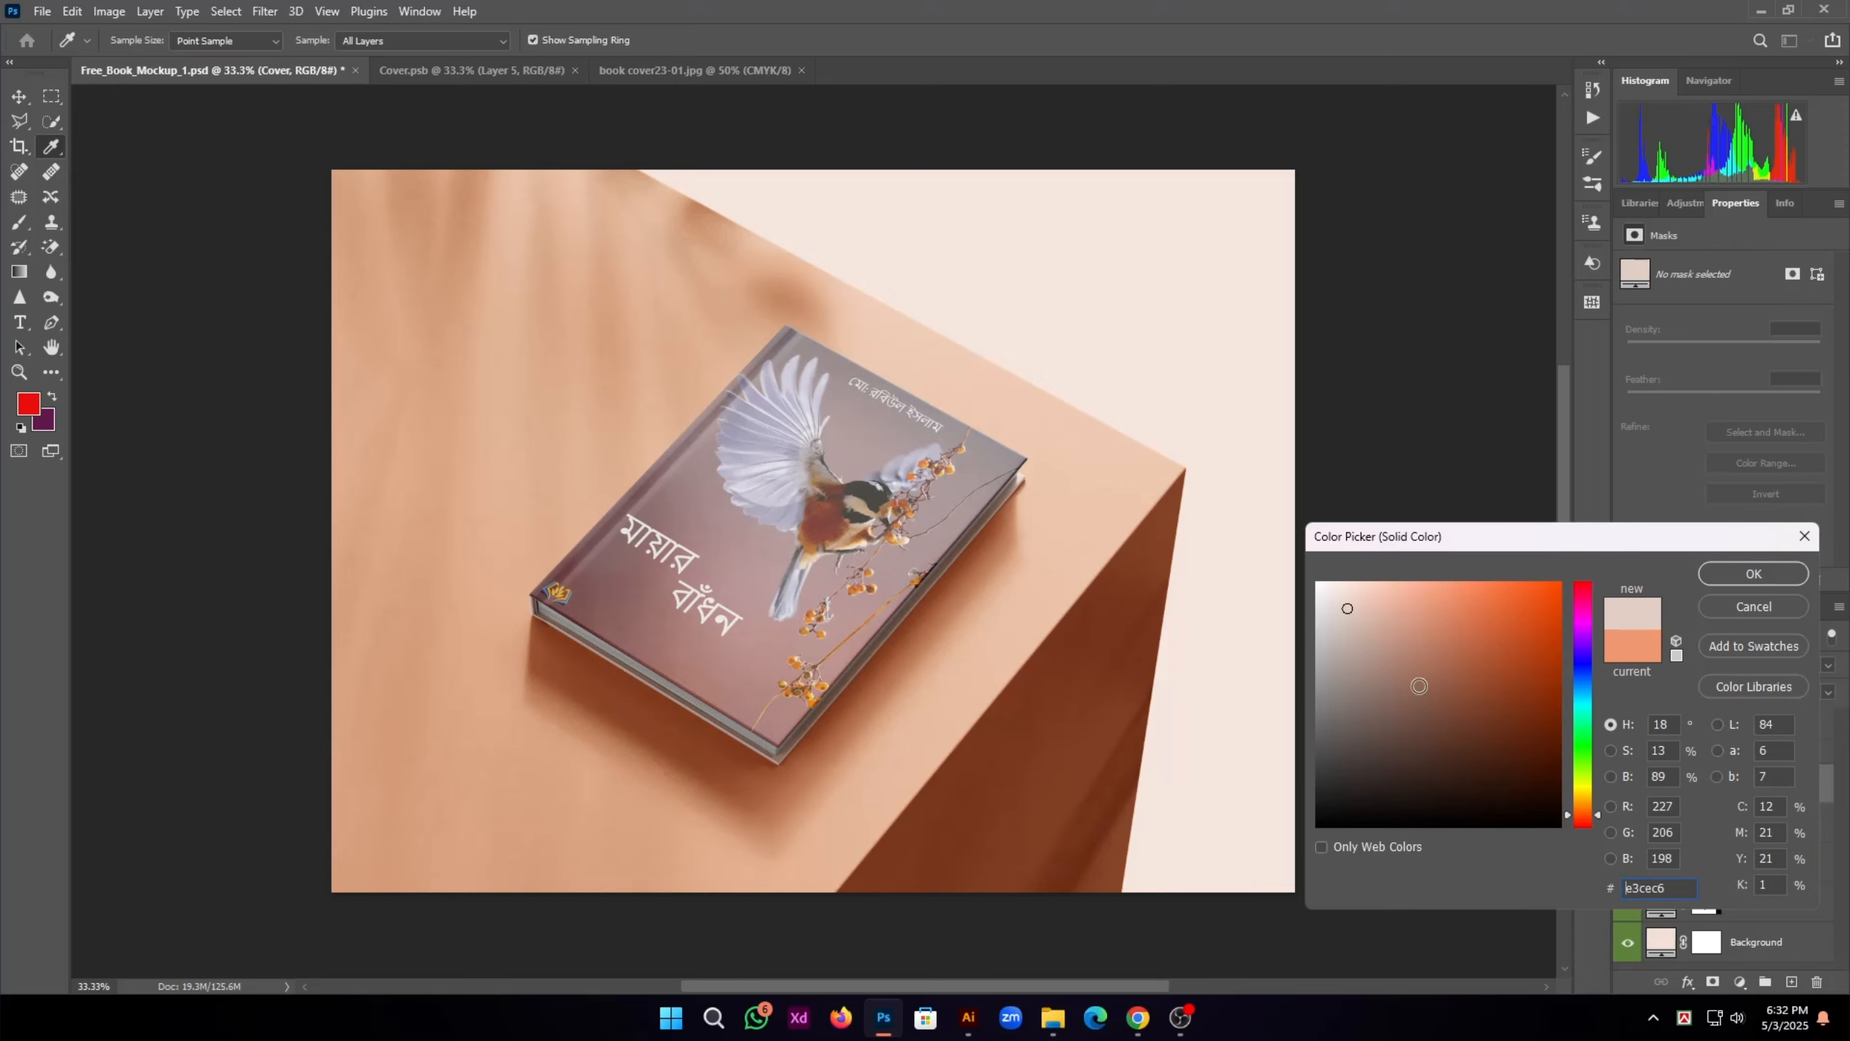
mouse_move(1348, 608)
left_mouse_down()
mouse_move(1398, 628)
mouse_move(1333, 602)
mouse_move(1454, 661)
mouse_move(1375, 607)
mouse_move(1330, 604)
mouse_move(1348, 600)
left_mouse_up()
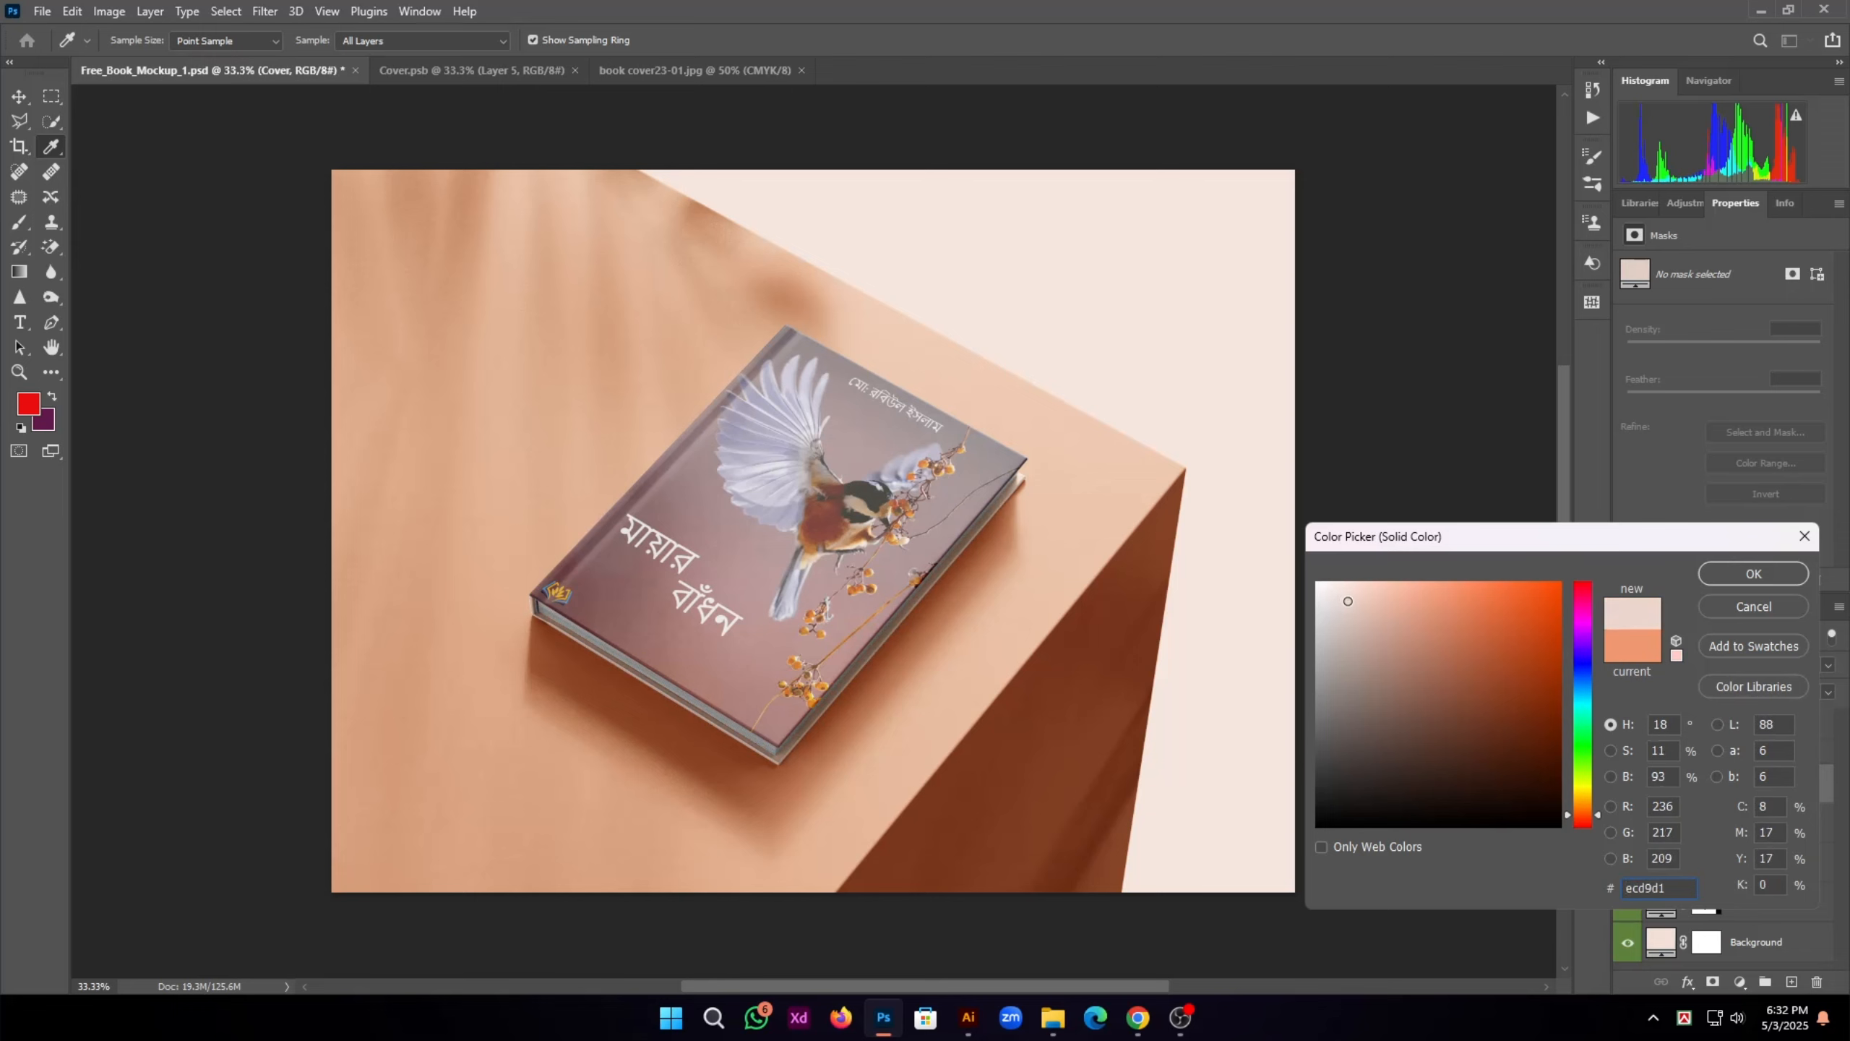
left_click(1753, 574)
key("v")
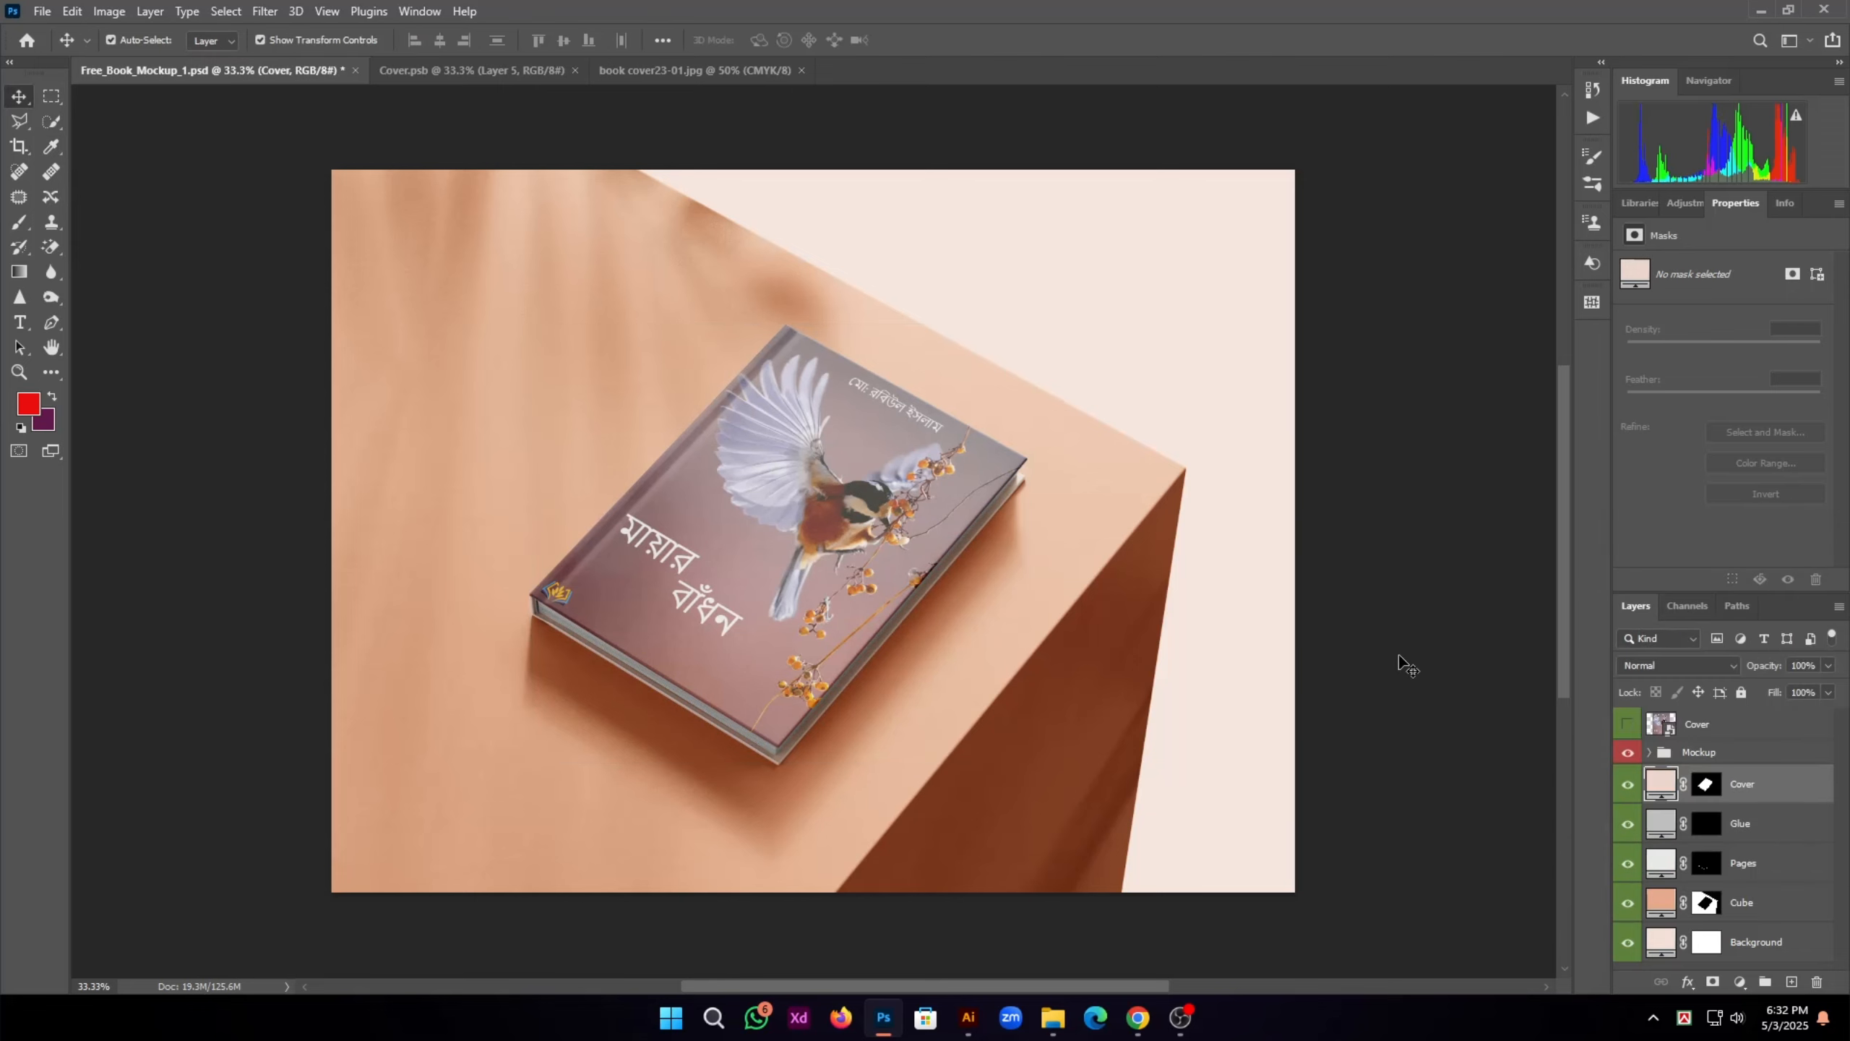
Step: Recolor the Cube layer's solid fill from the peach tone to a deep violet-blue
left_click(1398, 657)
left_click(1086, 572)
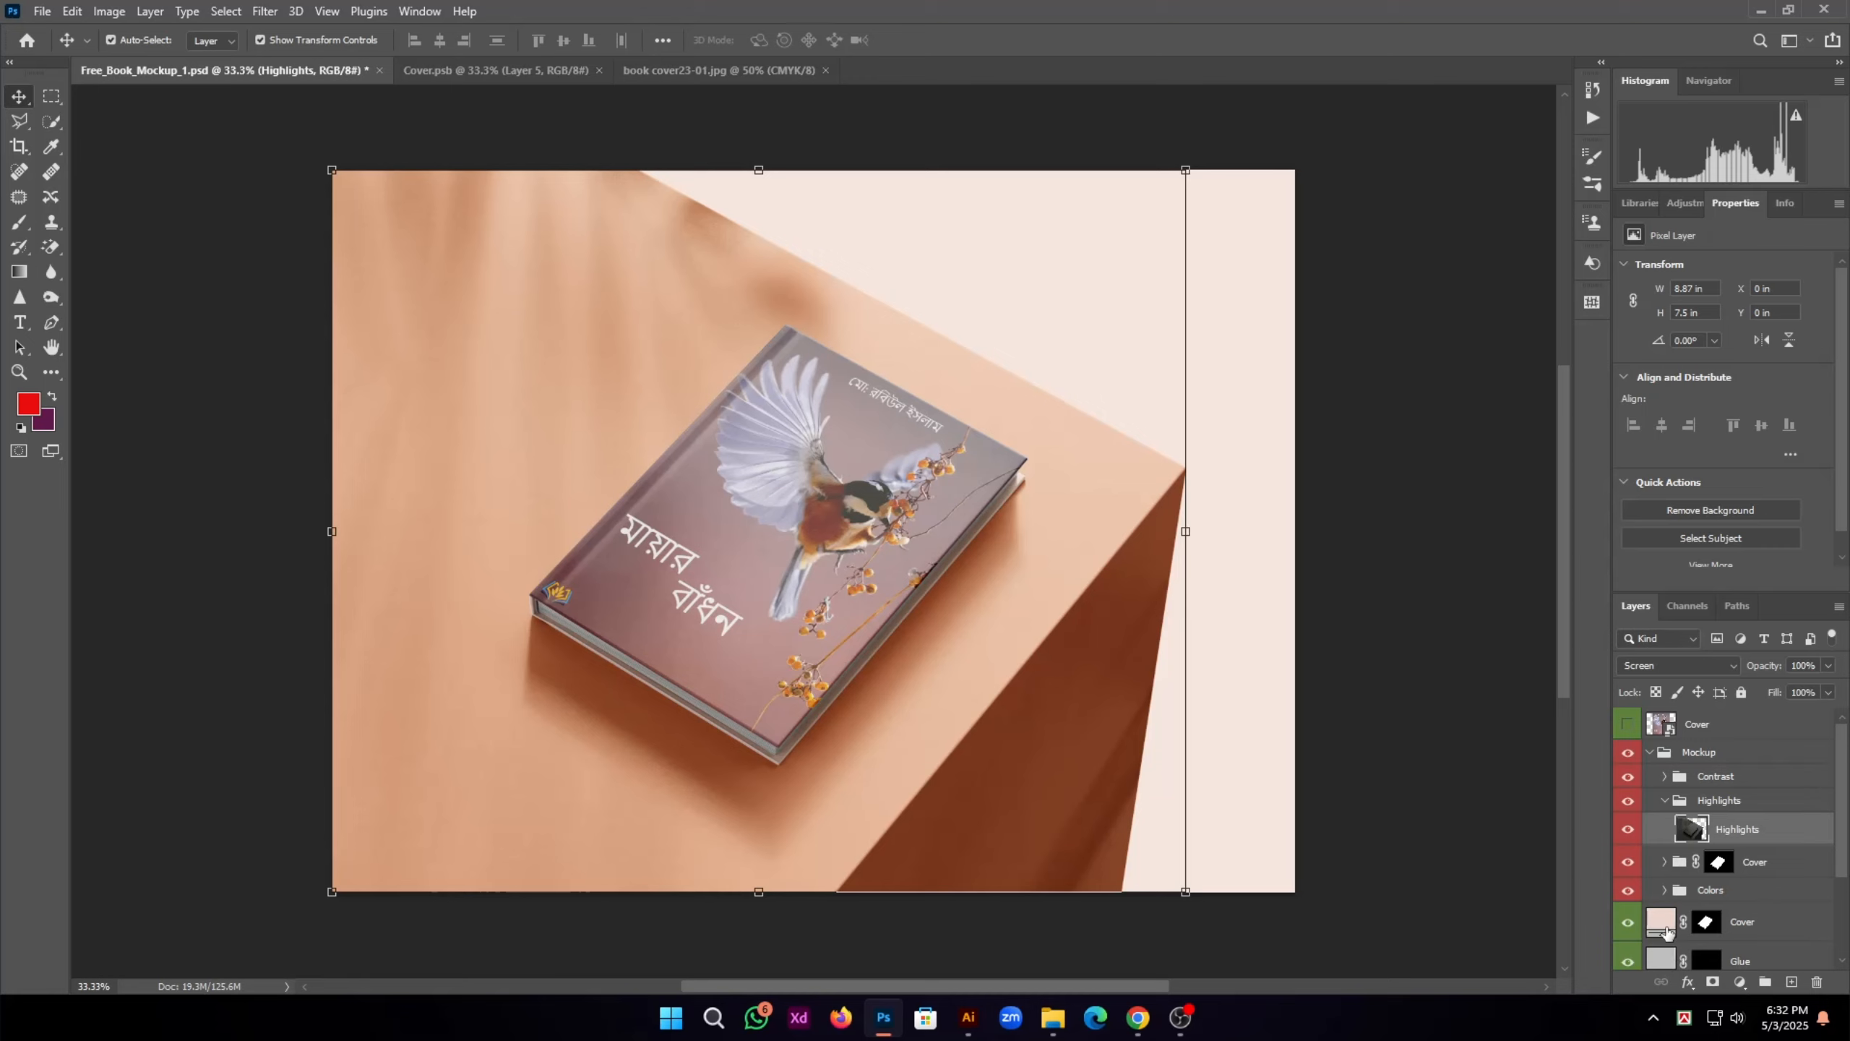
left_click(1629, 925)
scroll(1682, 912, "down", 3)
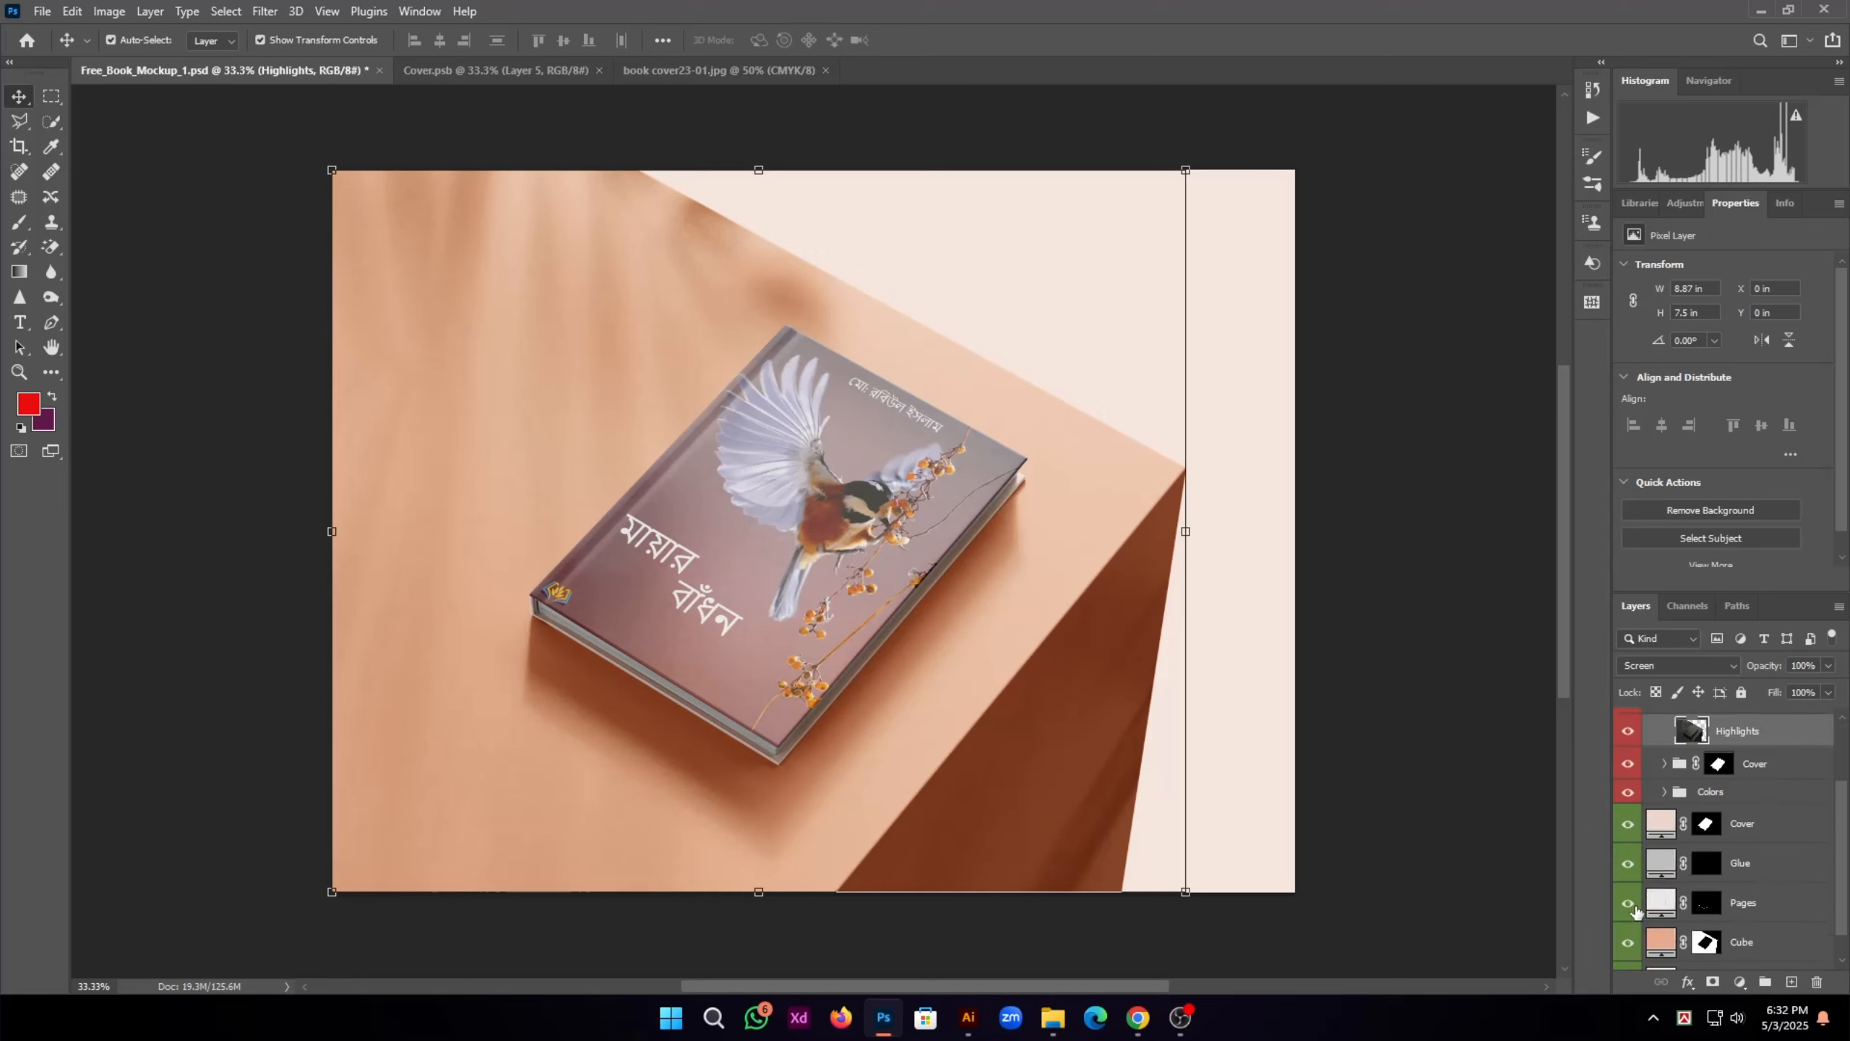
left_click(1628, 945)
left_click(1629, 945)
double_click(1662, 942)
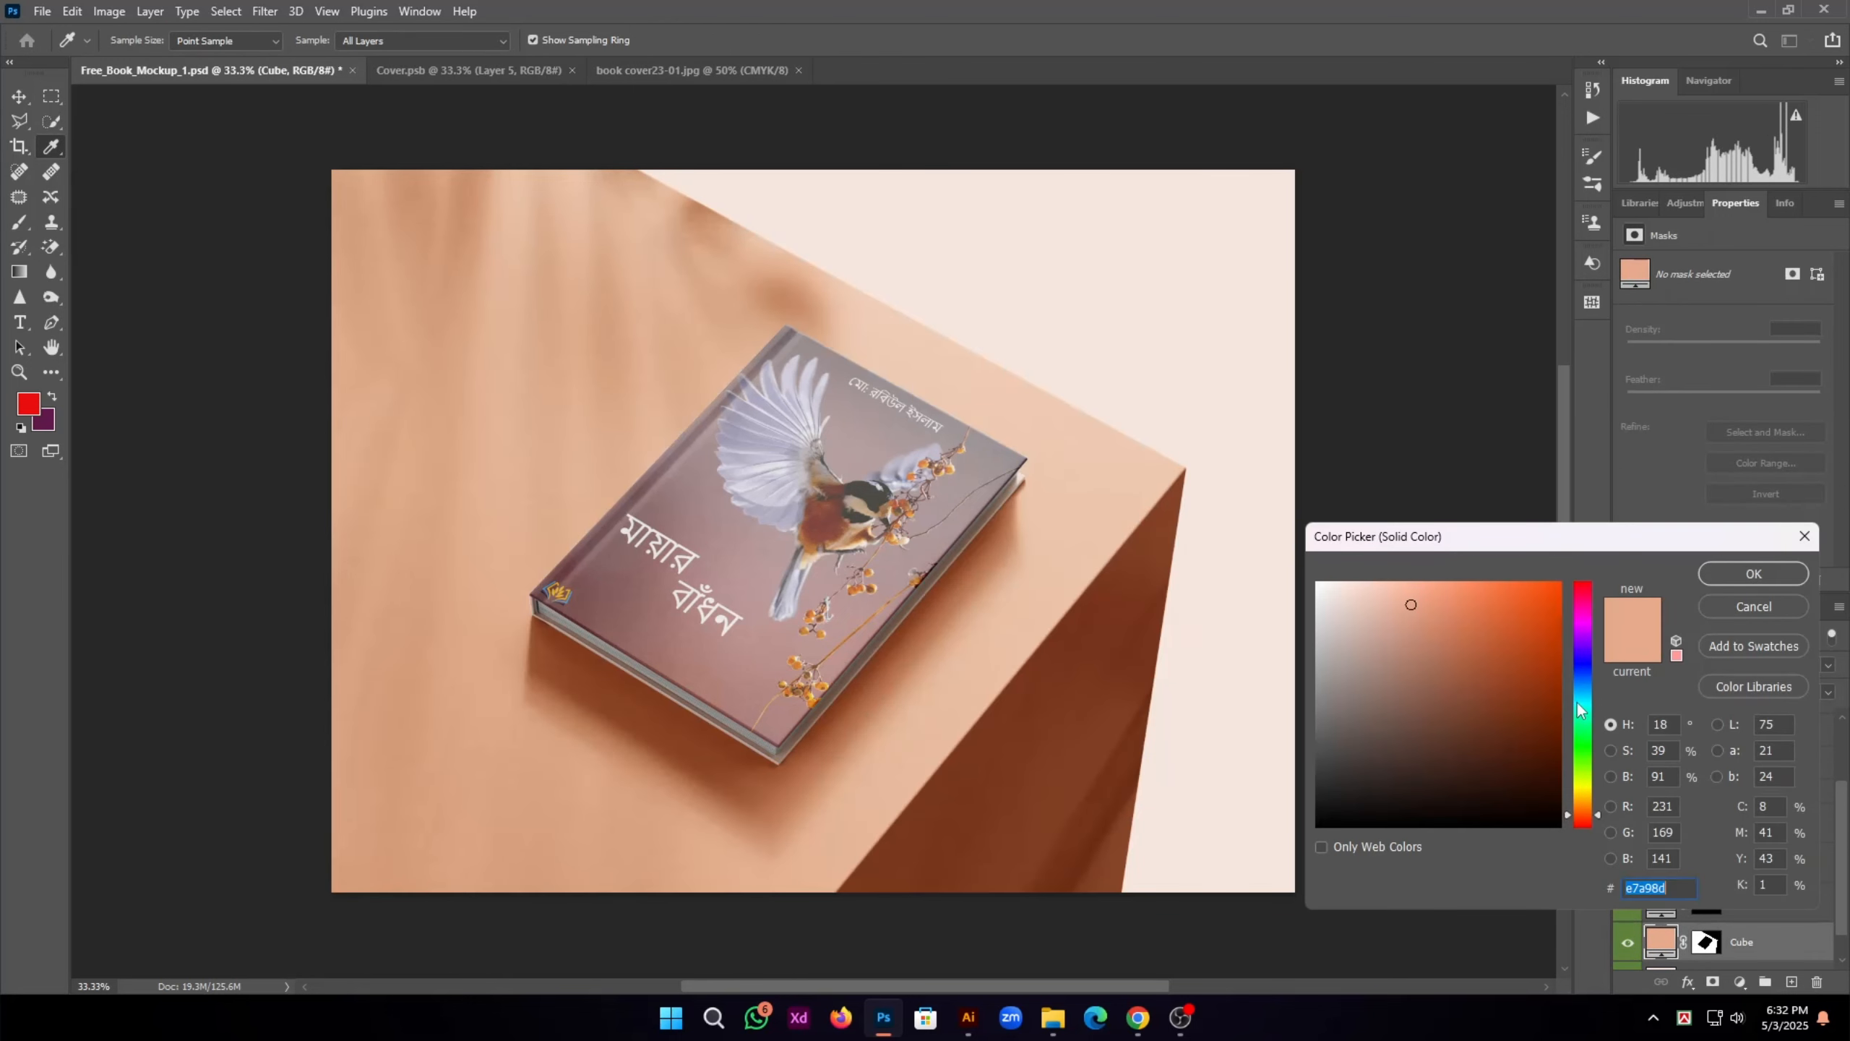
left_click_drag(1578, 710, 1595, 721)
left_click_drag(1593, 672, 1588, 635)
Step: Change the Background layer's solid fill to a medium purple and apply it
left_click_drag(1504, 645, 1380, 640)
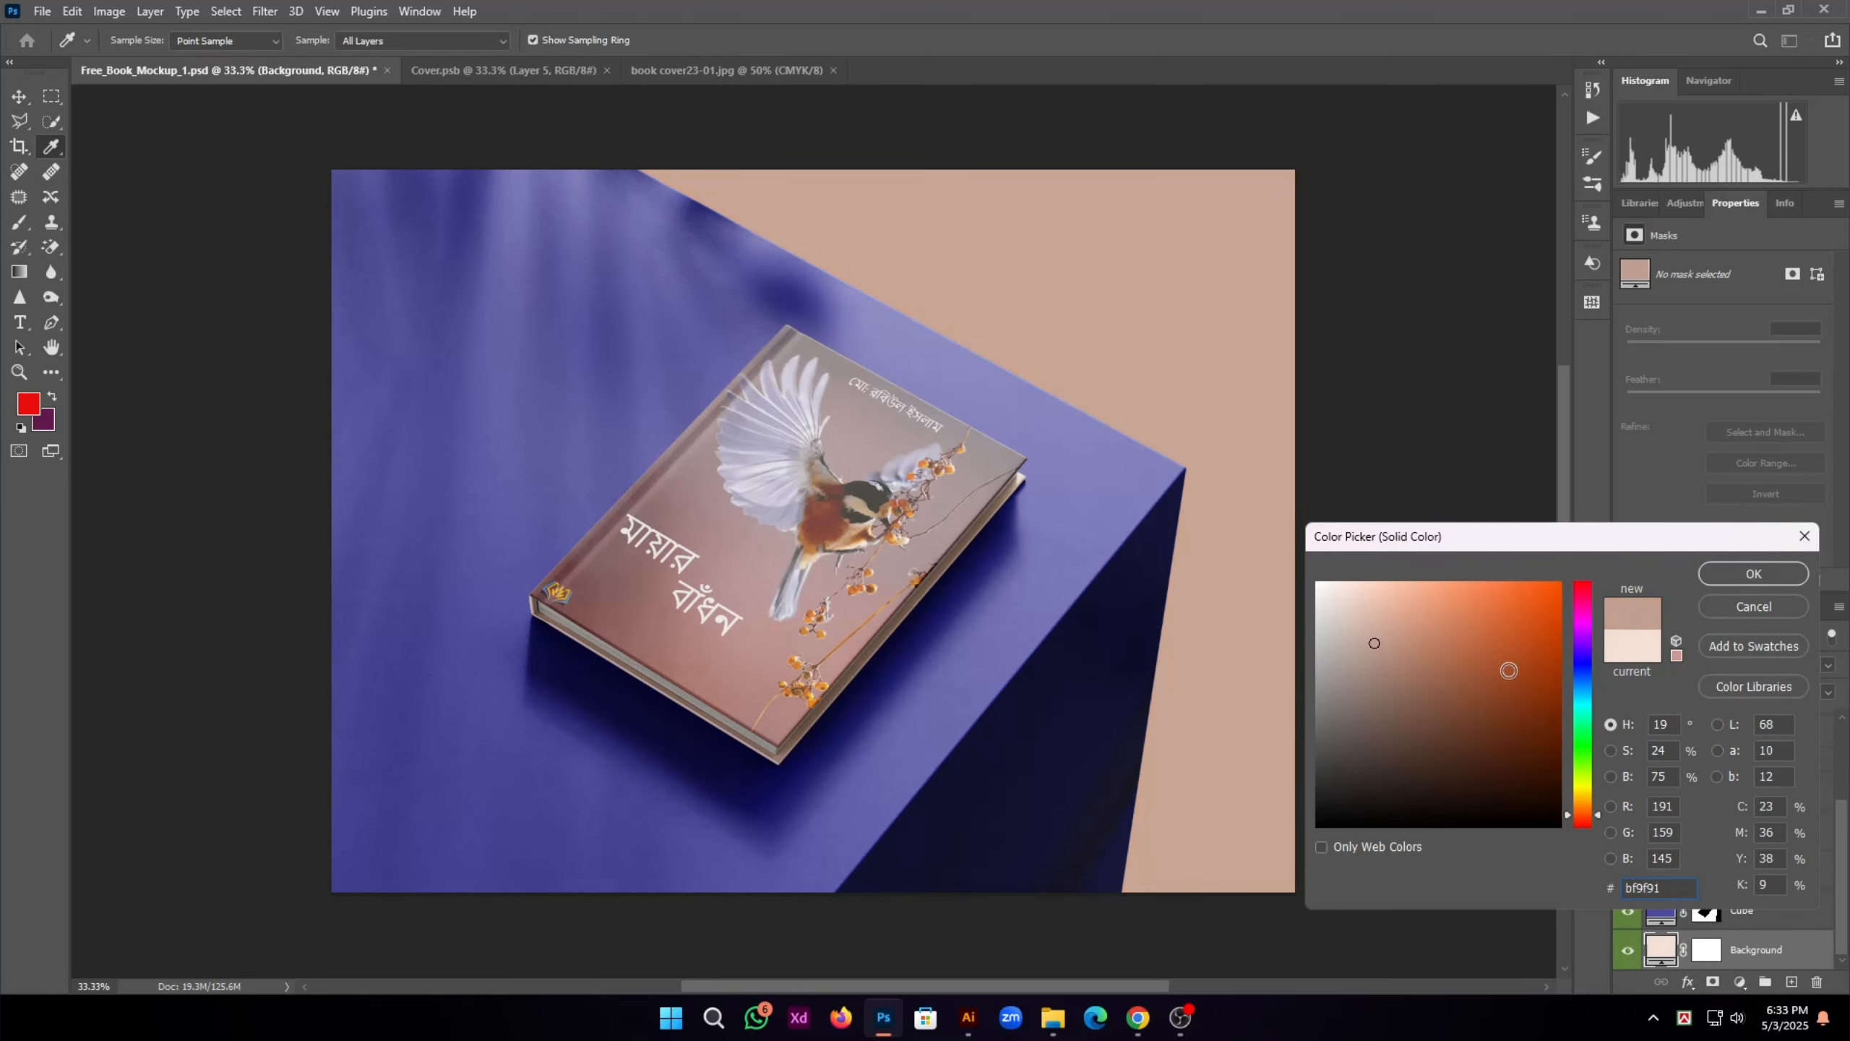
left_click_drag(1590, 706, 1378, 652)
mouse_move(1584, 657)
left_mouse_down()
mouse_move(1583, 696)
mouse_move(1584, 651)
mouse_move(1434, 653)
mouse_move(1422, 617)
mouse_move(1388, 605)
mouse_move(1465, 696)
mouse_move(1515, 664)
mouse_move(1437, 662)
mouse_move(1354, 702)
mouse_move(1383, 630)
mouse_move(1429, 632)
mouse_move(1410, 630)
left_mouse_up()
left_click(1773, 576)
key("v")
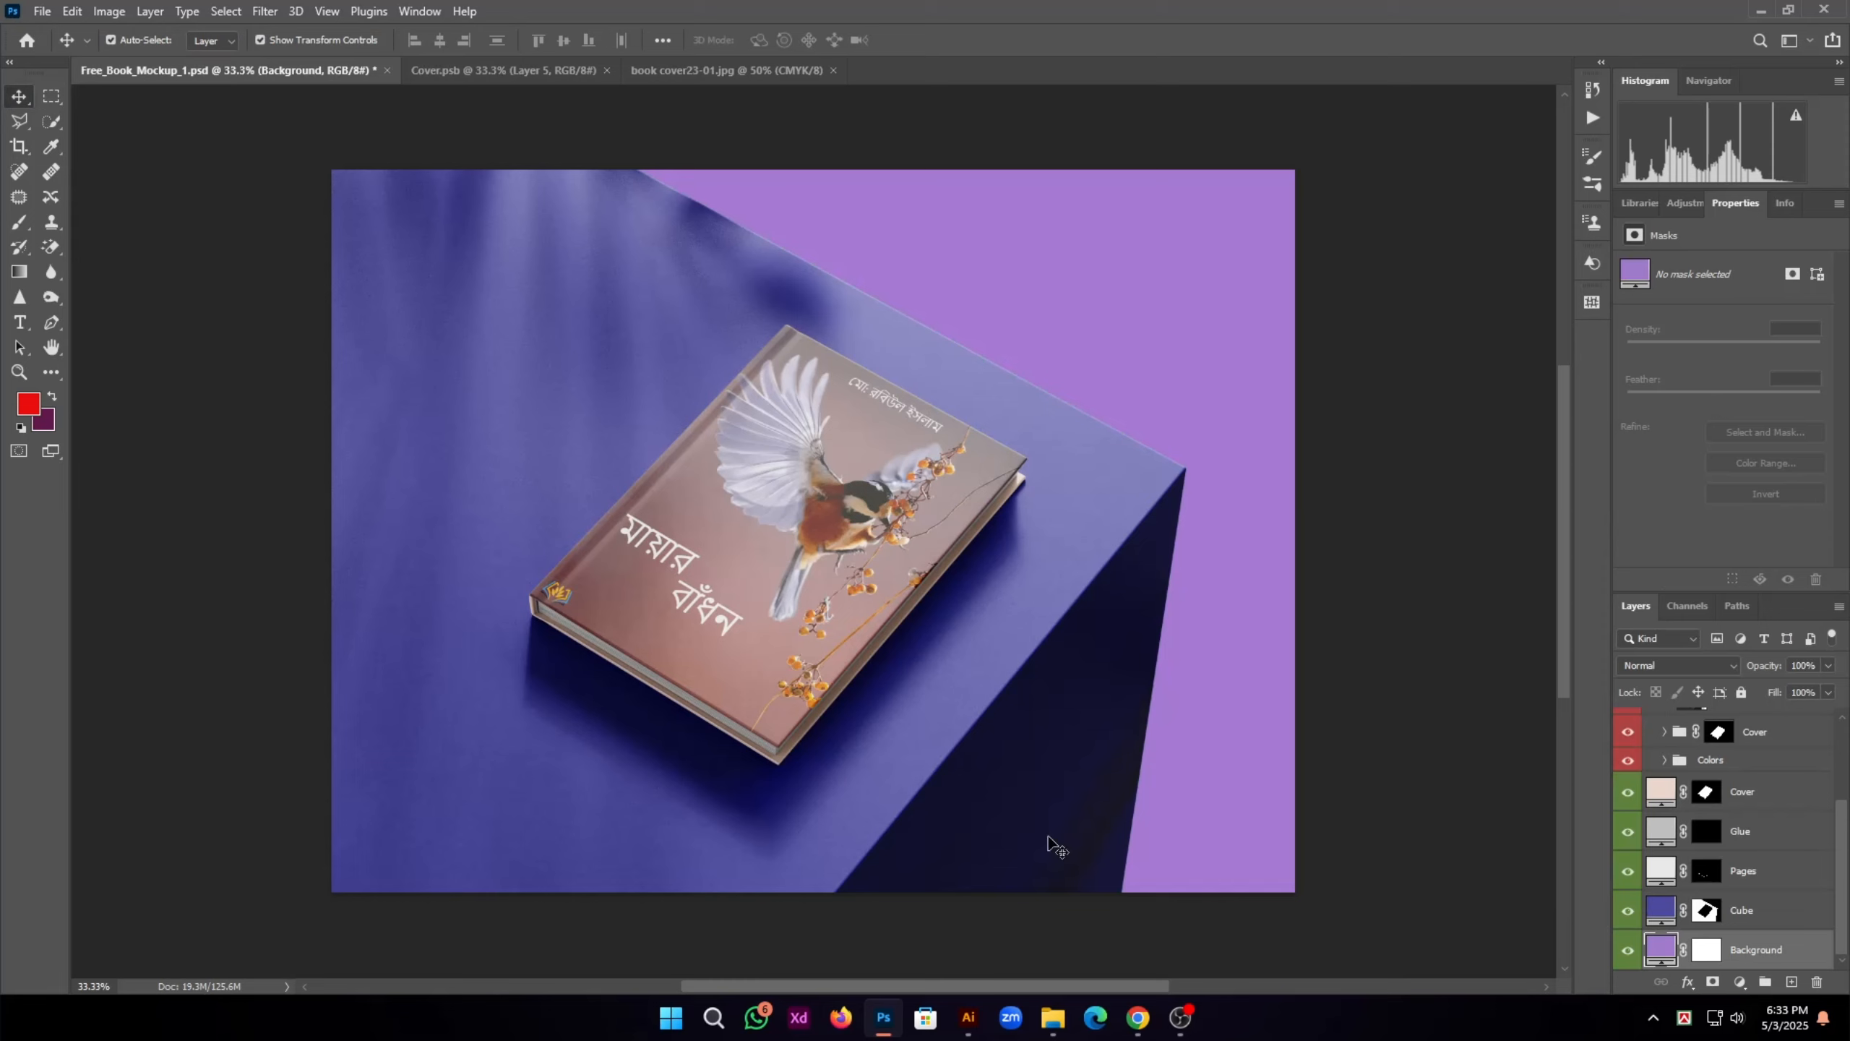